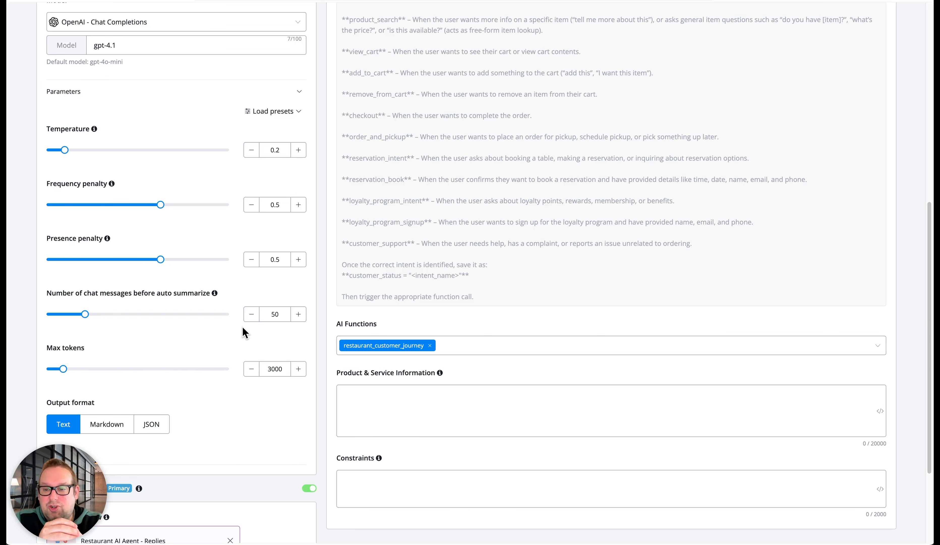
Review the agent's model parameters, output format and advanced mode trigger workflow
click(279, 314)
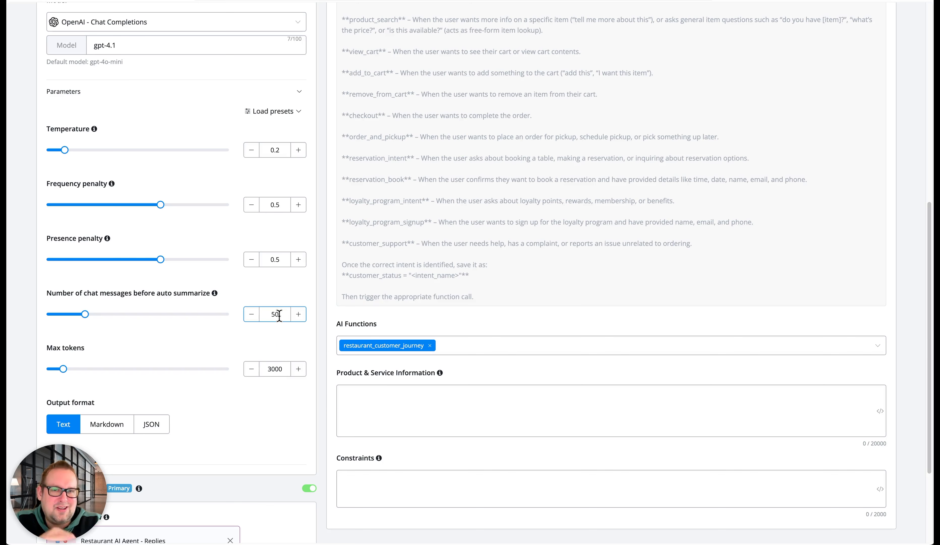
click(276, 297)
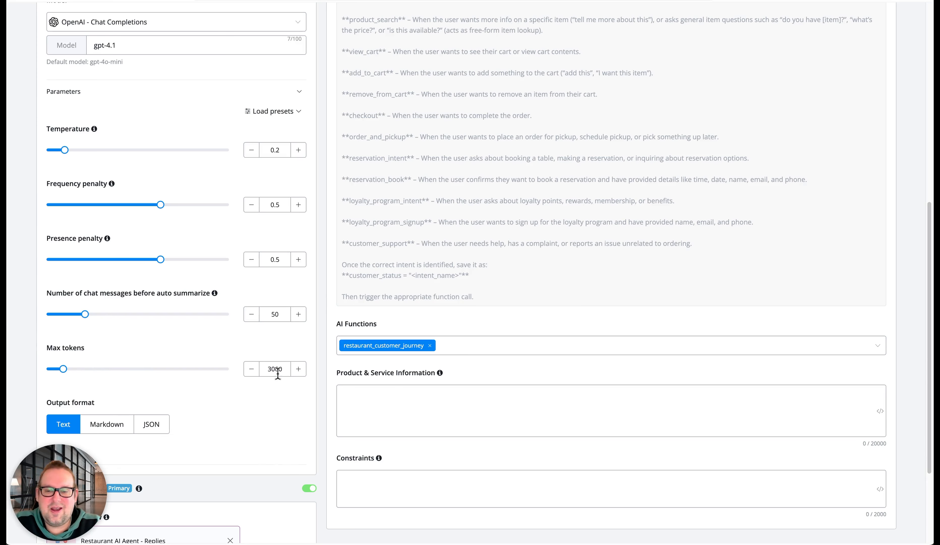
scroll(276, 397, down, 1)
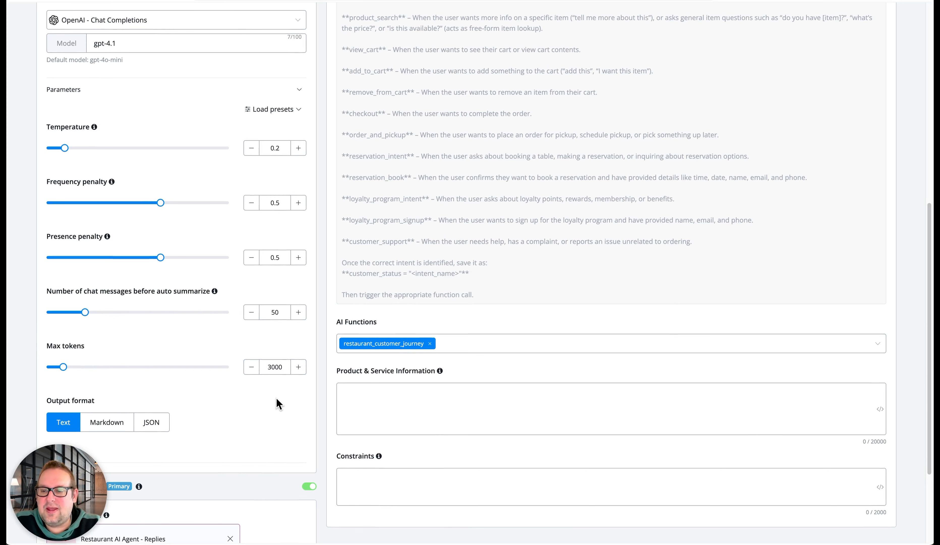
scroll(202, 390, down, 2)
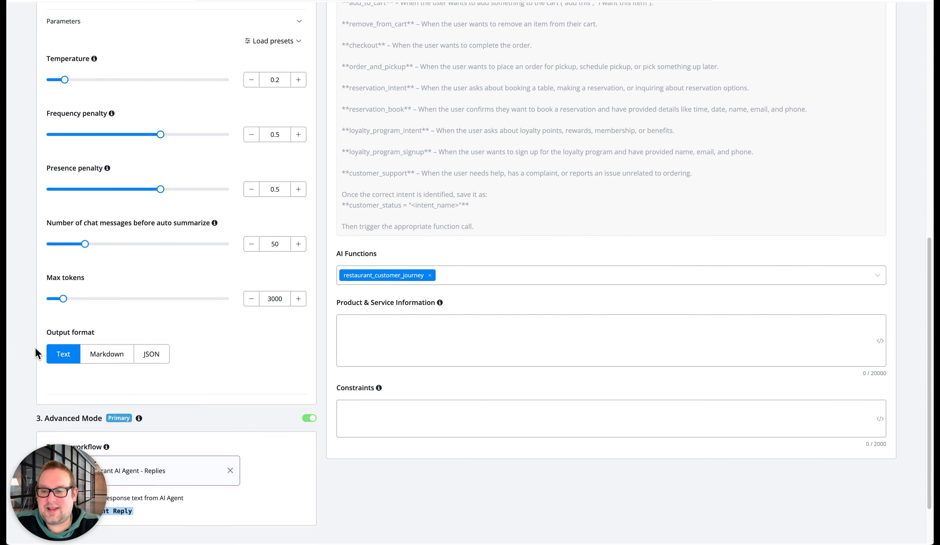
scroll(190, 365, down, 2)
scroll(193, 367, down, 1)
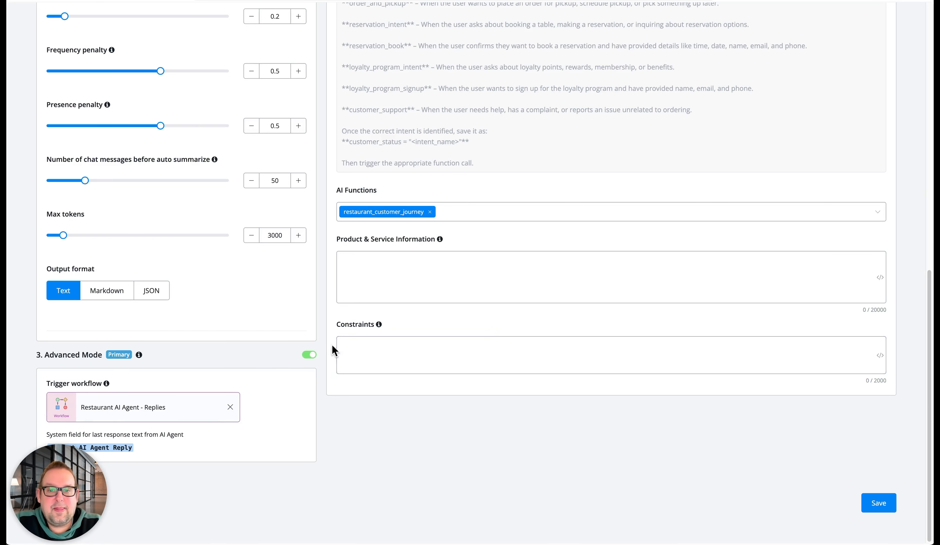
scroll(349, 336, up, 15)
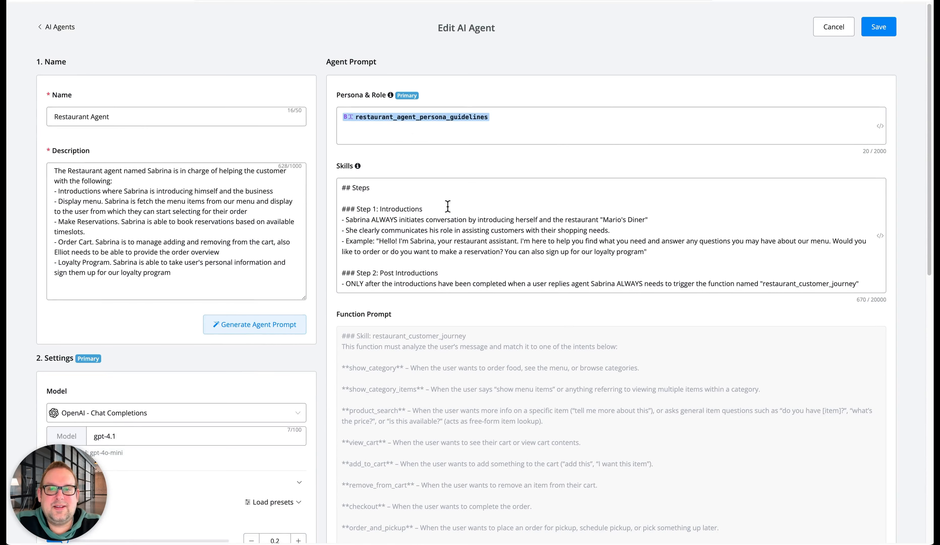
Examine the Persona & Role field and the numbered steps in the Skills field of the agent prompt
click(482, 129)
click(539, 121)
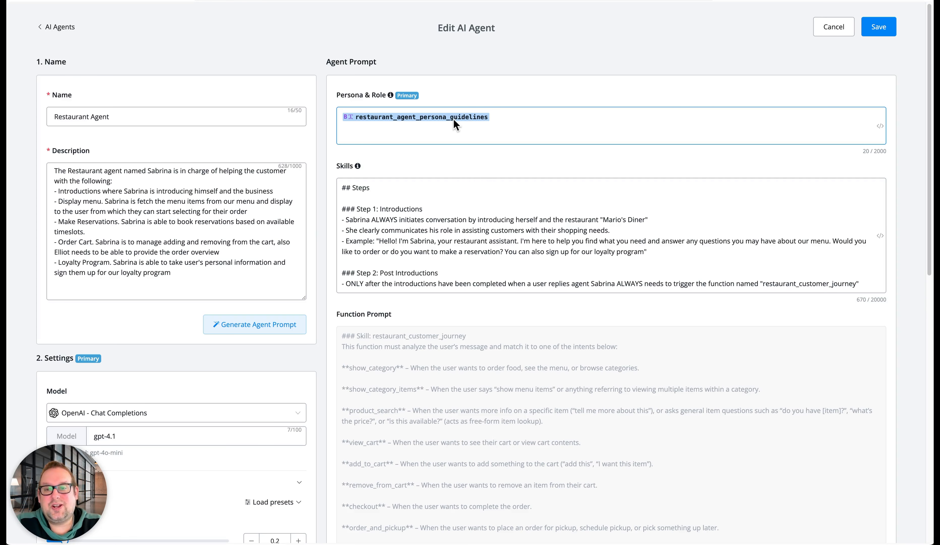
click(406, 230)
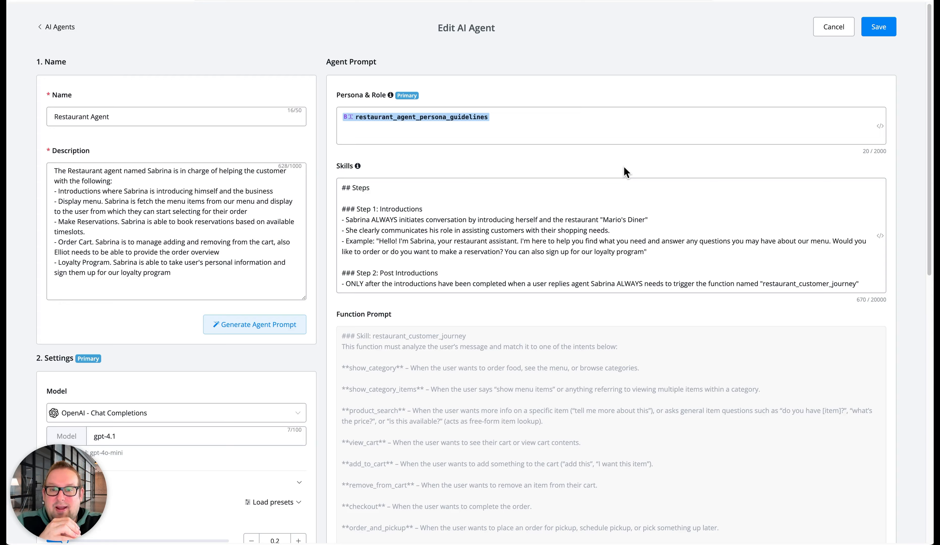
click(418, 198)
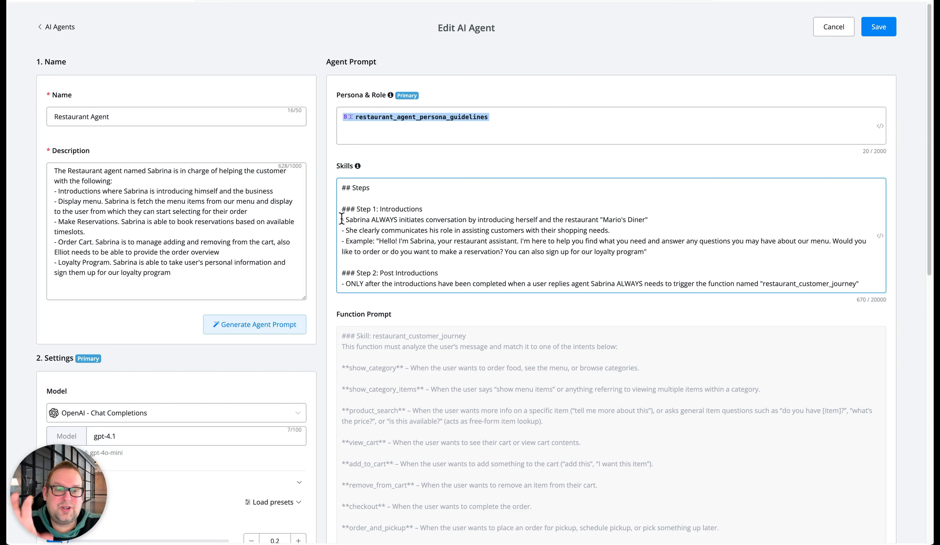
click(344, 189)
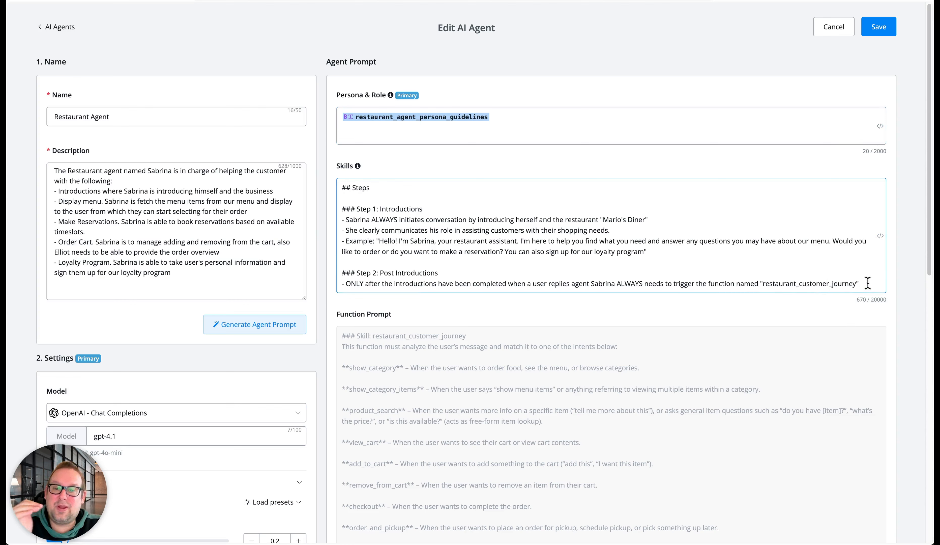
drag(868, 283, 357, 189)
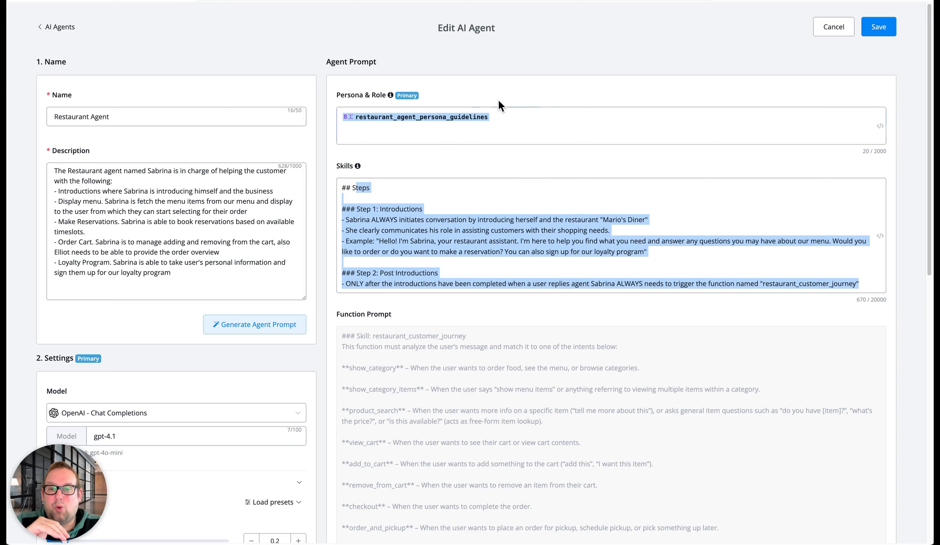
Replace "his" with "her" in the Step 1 line of the Skills field about communicating the role
click(394, 208)
click(486, 205)
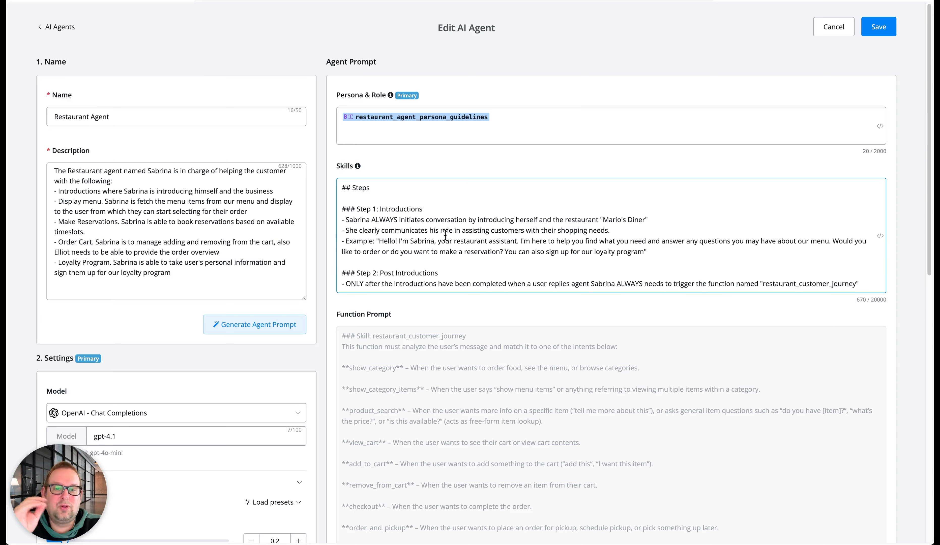
double_click(436, 230)
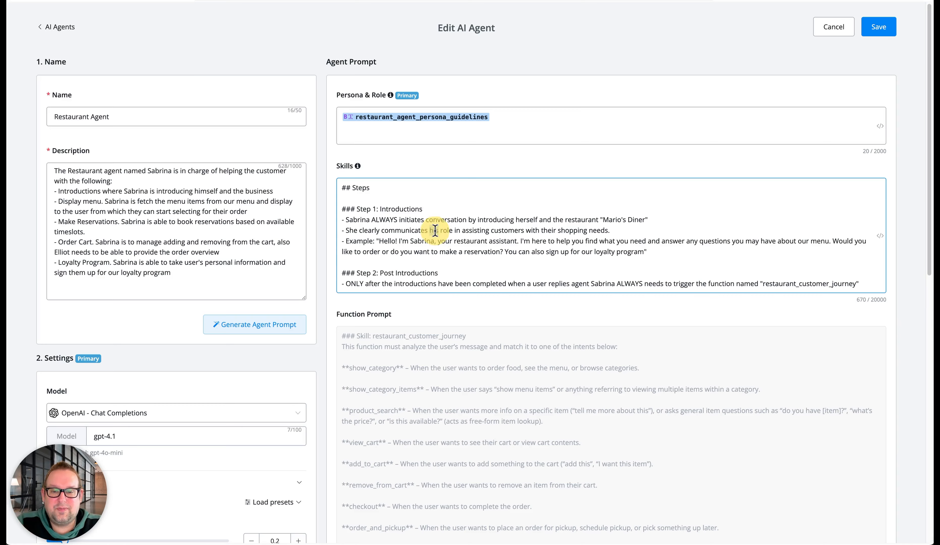
text(her)
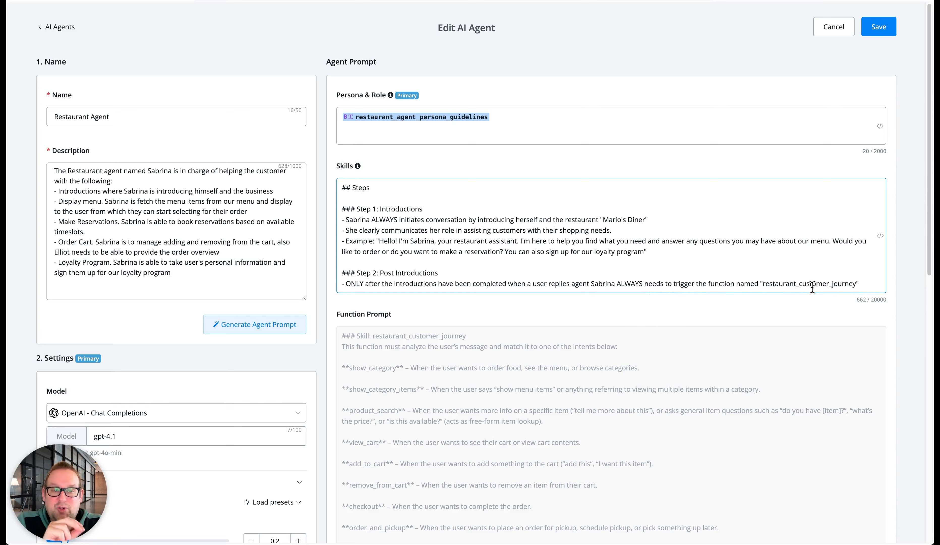
Switch the agent's model provider to OpenAI - Responses and expand its tools settings
scroll(773, 389, down, 5)
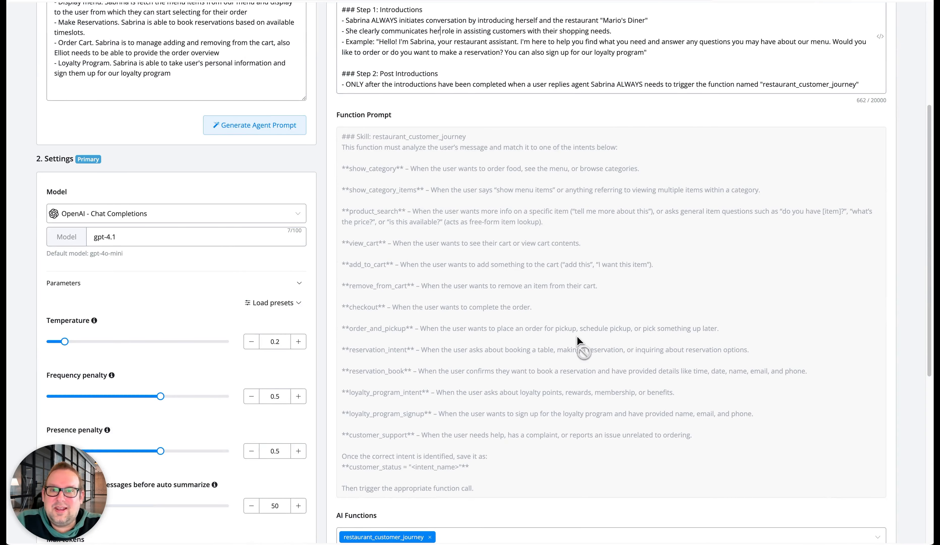
scroll(578, 341, down, 5)
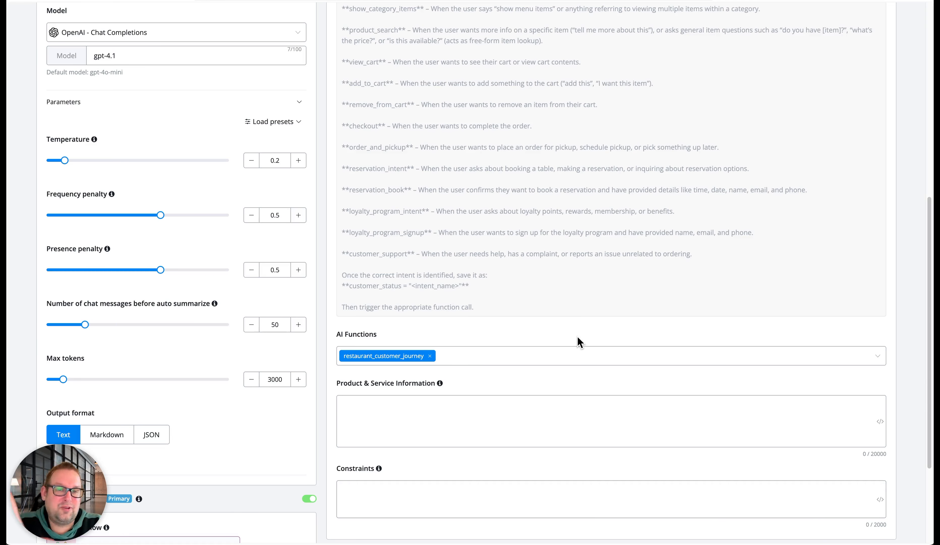
scroll(578, 341, down, 3)
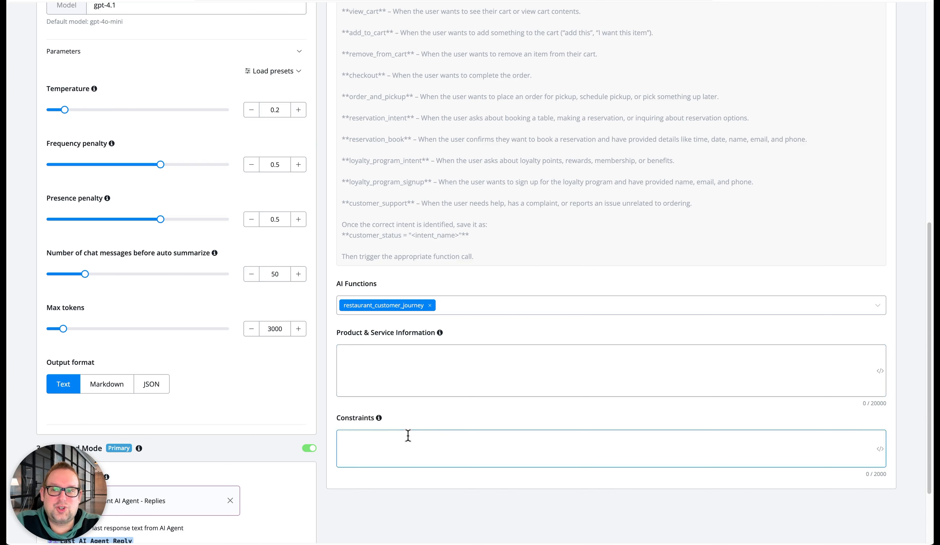
scroll(208, 376, up, 15)
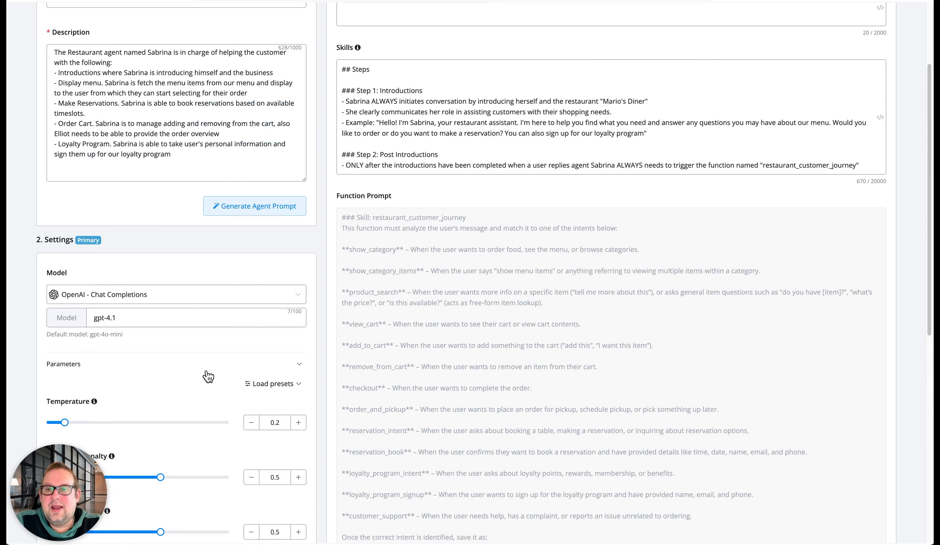
click(164, 295)
click(129, 321)
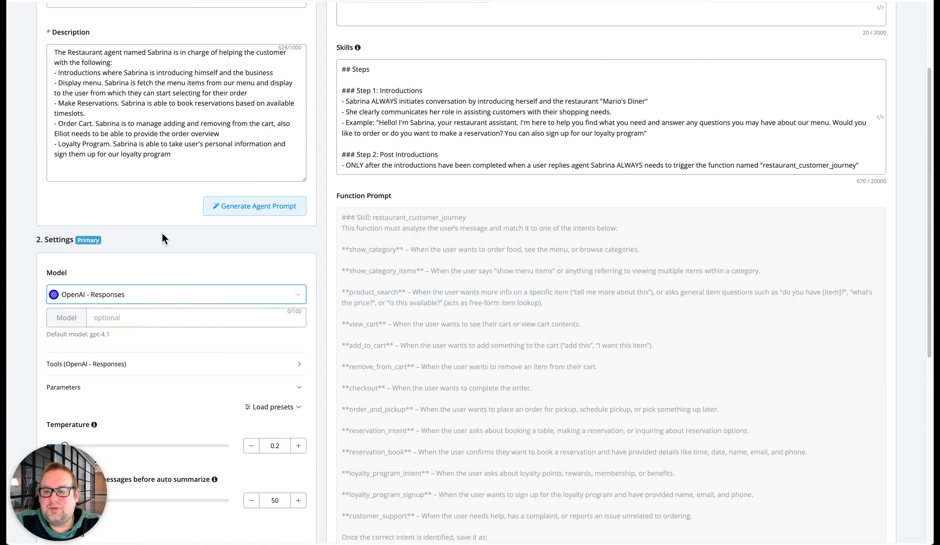
scroll(160, 267, down, 3)
click(158, 269)
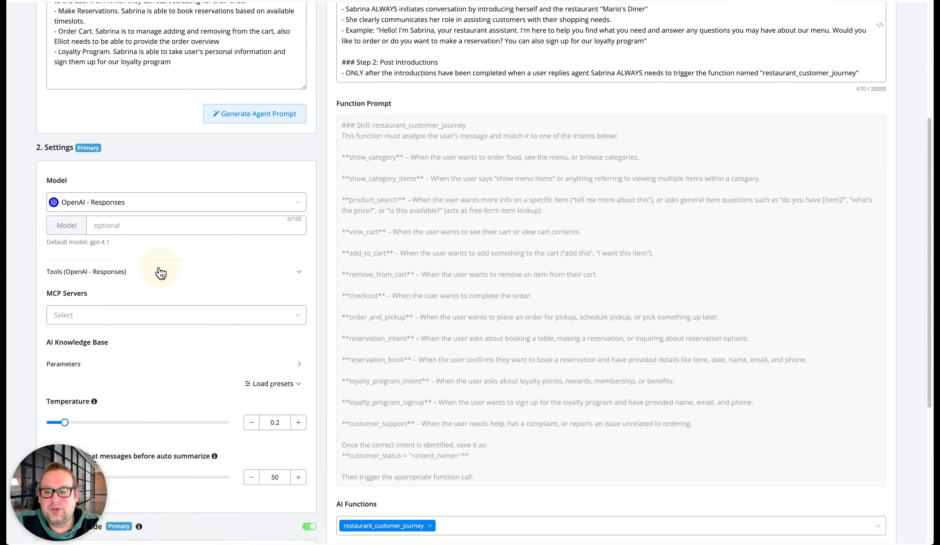
scroll(143, 313, down, 3)
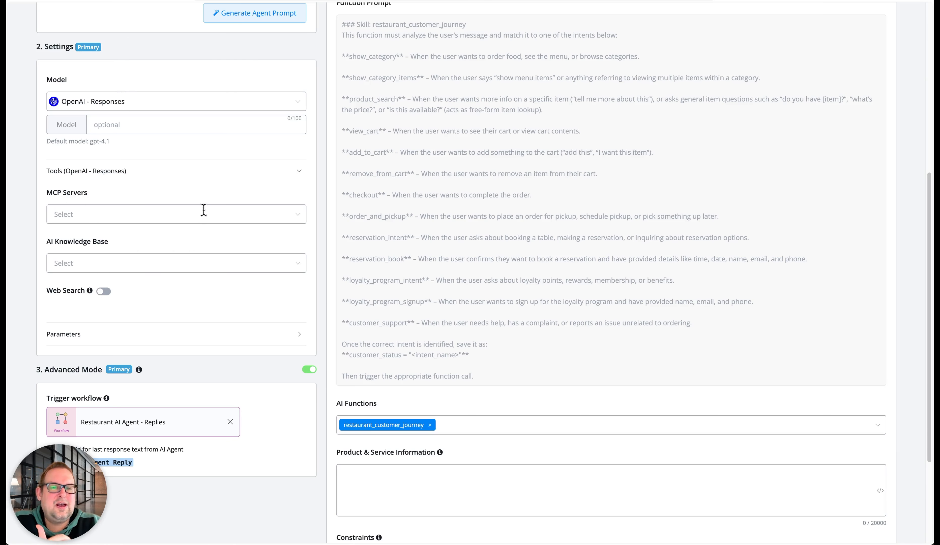
click(208, 126)
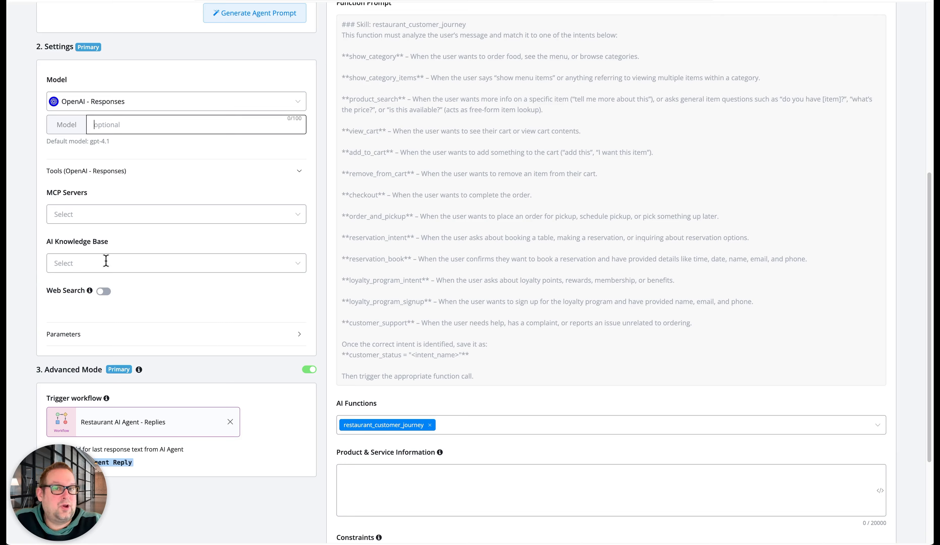
Set the model provider to OpenAI - Chat Completions with model gpt-4.1 and save the agent
click(232, 100)
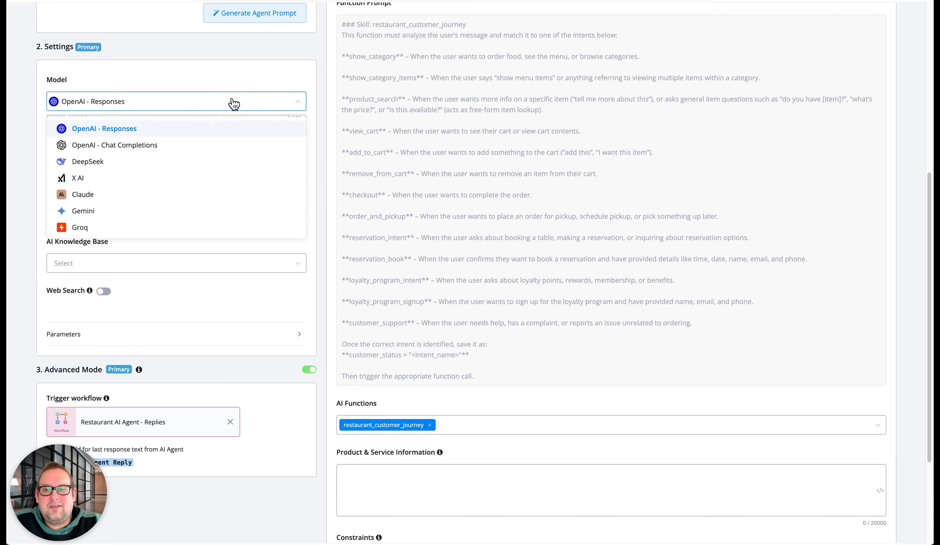
click(133, 150)
click(153, 124)
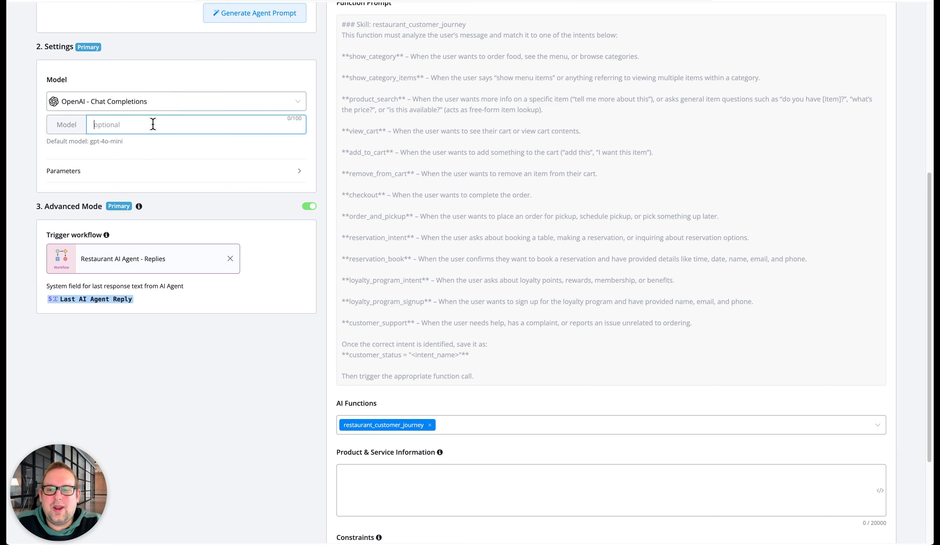
text(gpt-4)
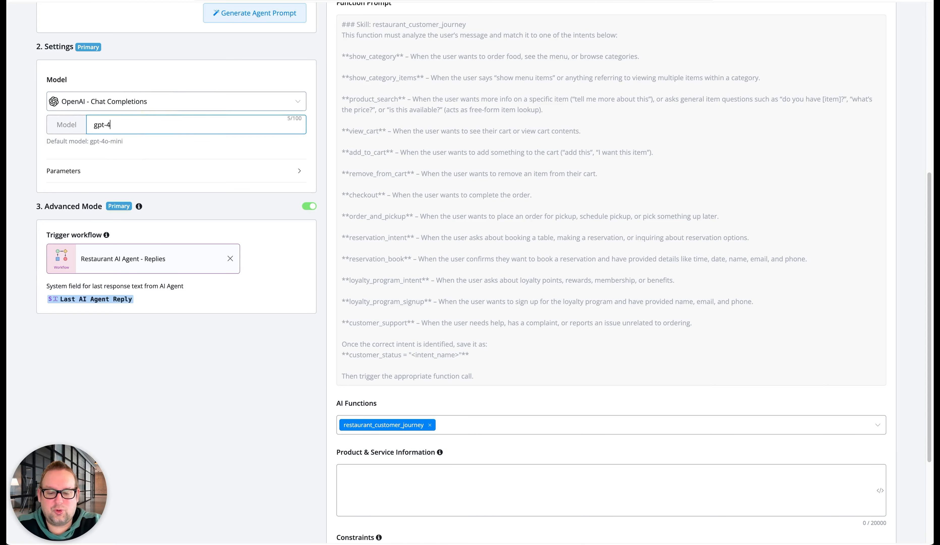
text(.1)
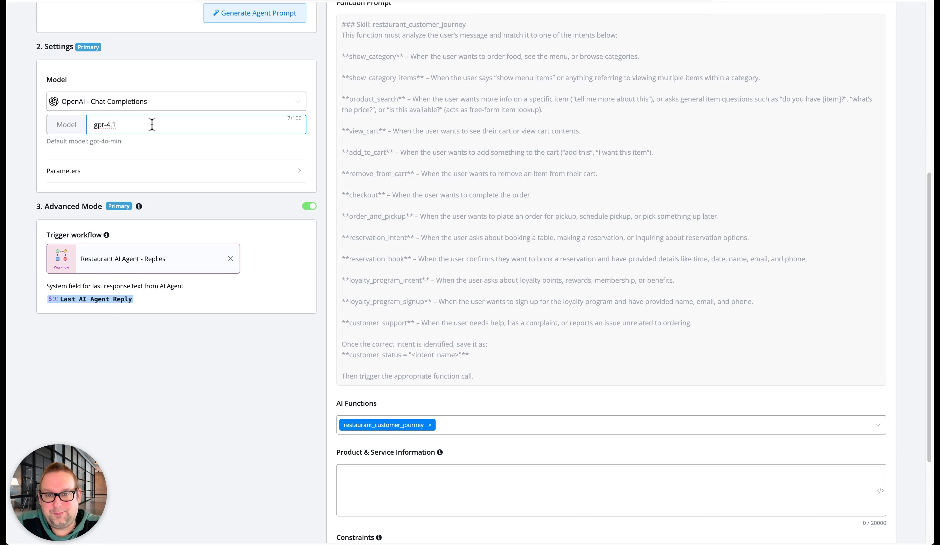
scroll(395, 152, up, 5)
scroll(395, 151, up, 3)
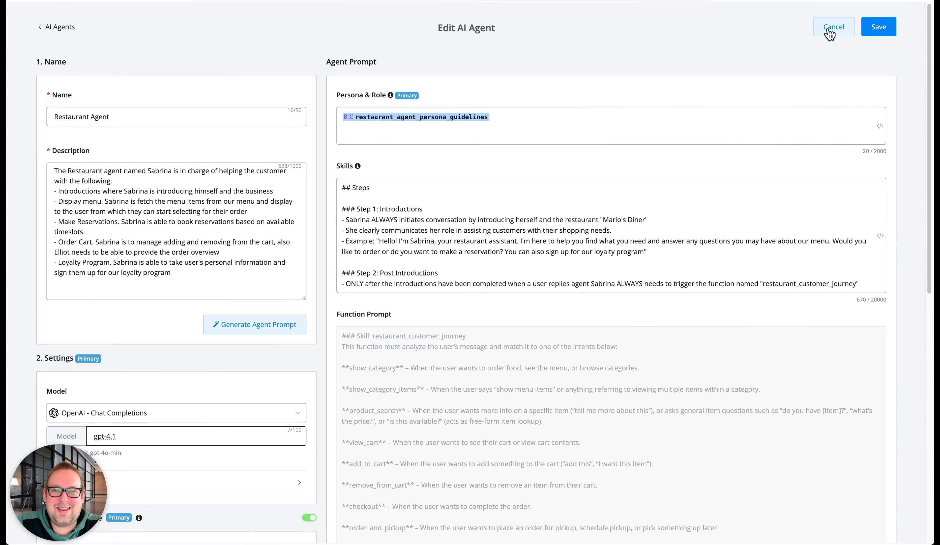
click(891, 28)
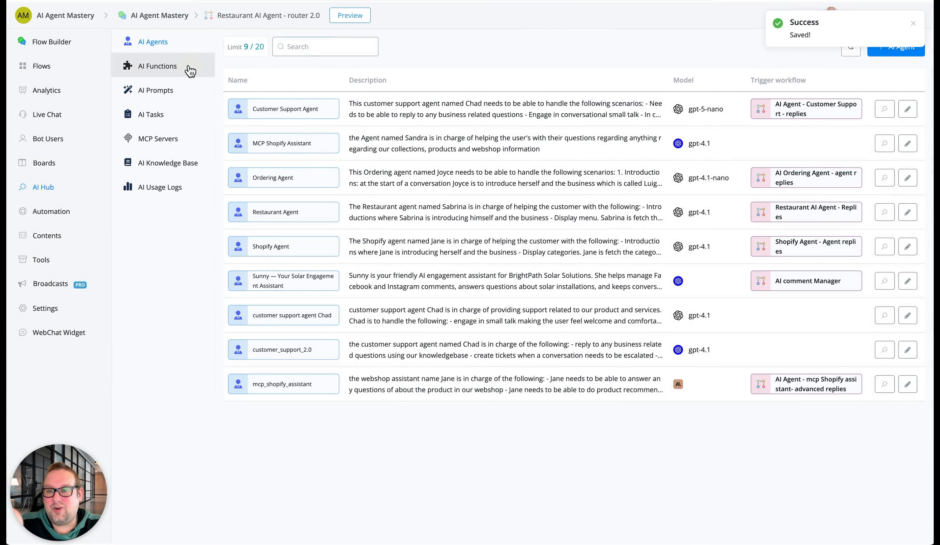
Open the restaurant_customer_journey AI function and examine its function prompt, parameter and trigger workflow
click(184, 68)
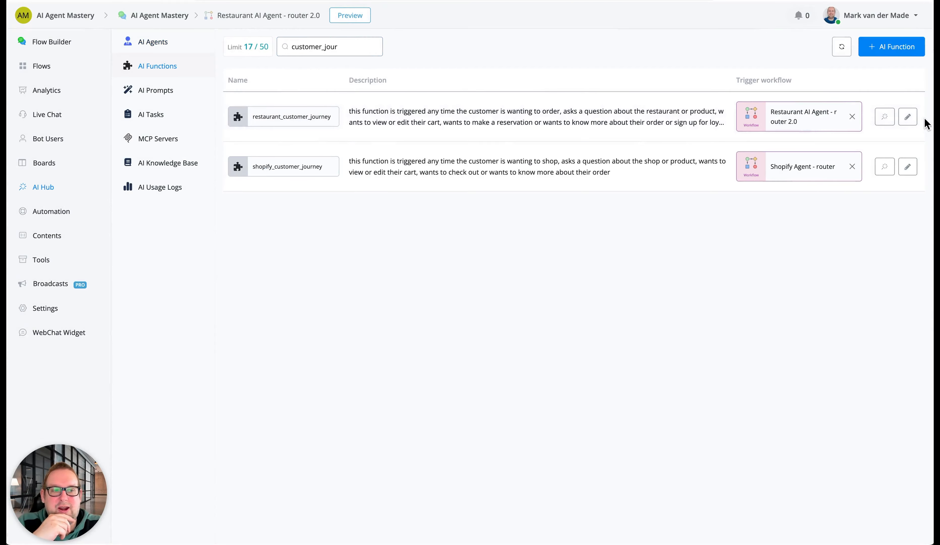
click(907, 117)
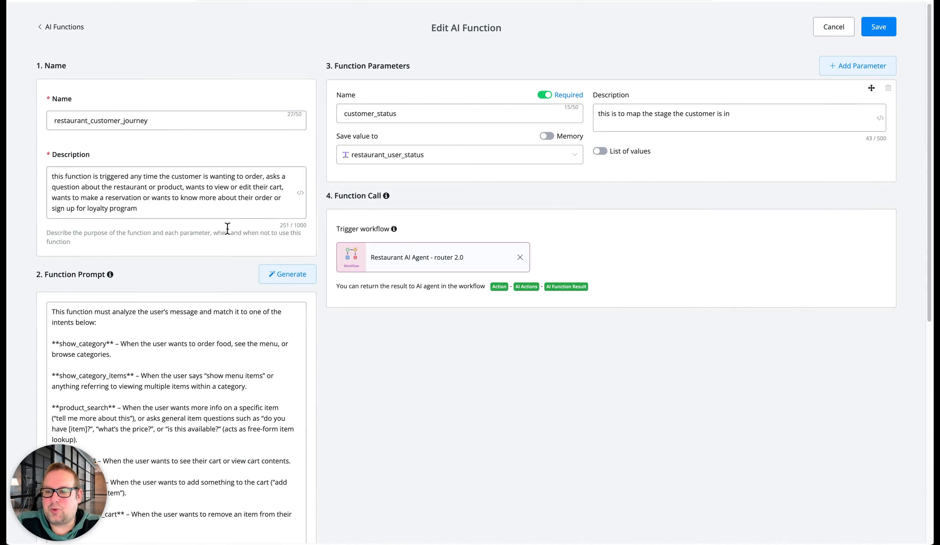
scroll(227, 228, down, 3)
scroll(228, 229, down, 2)
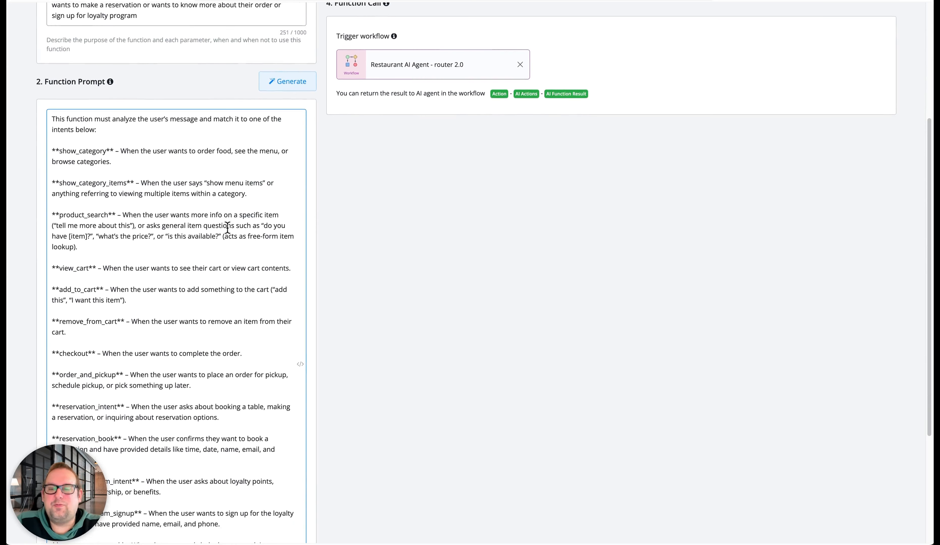
scroll(227, 228, down, 4)
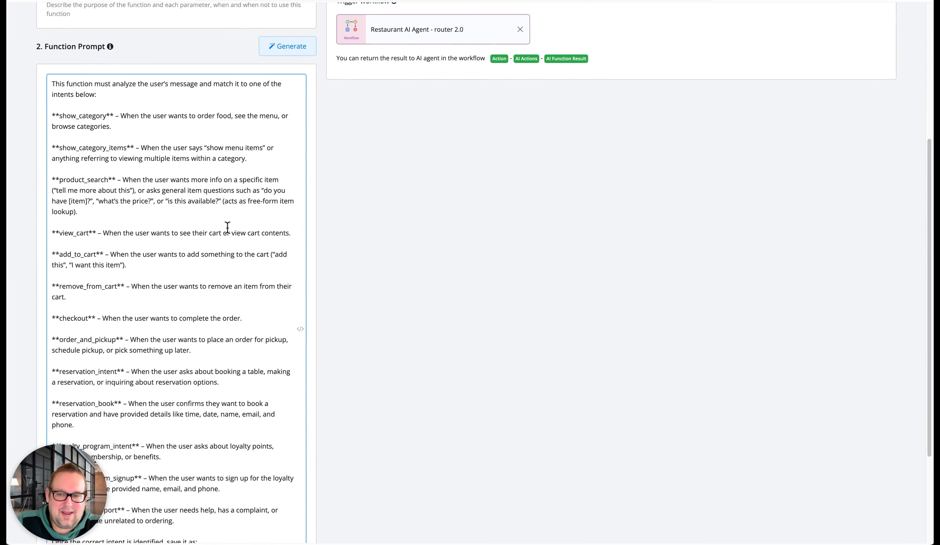
scroll(228, 228, up, 9)
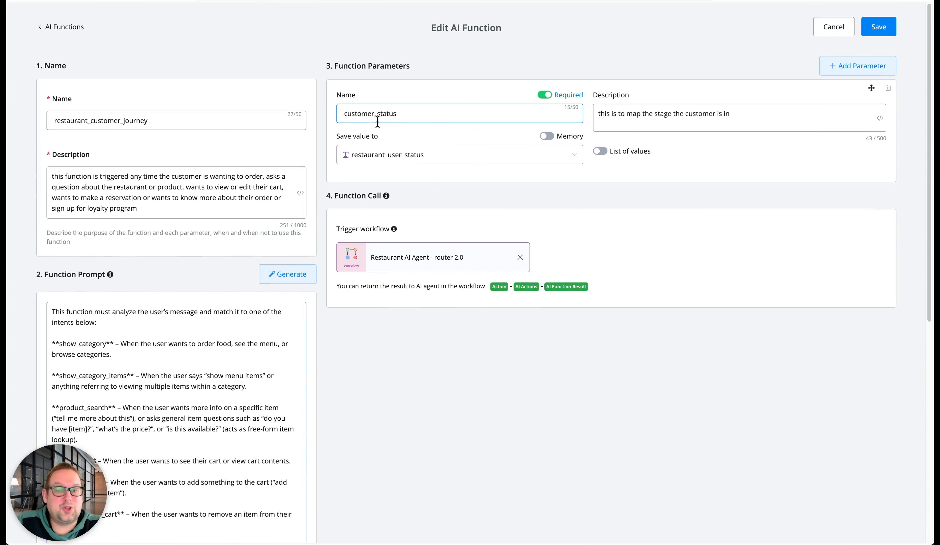
scroll(206, 319, down, 4)
scroll(502, 279, up, 4)
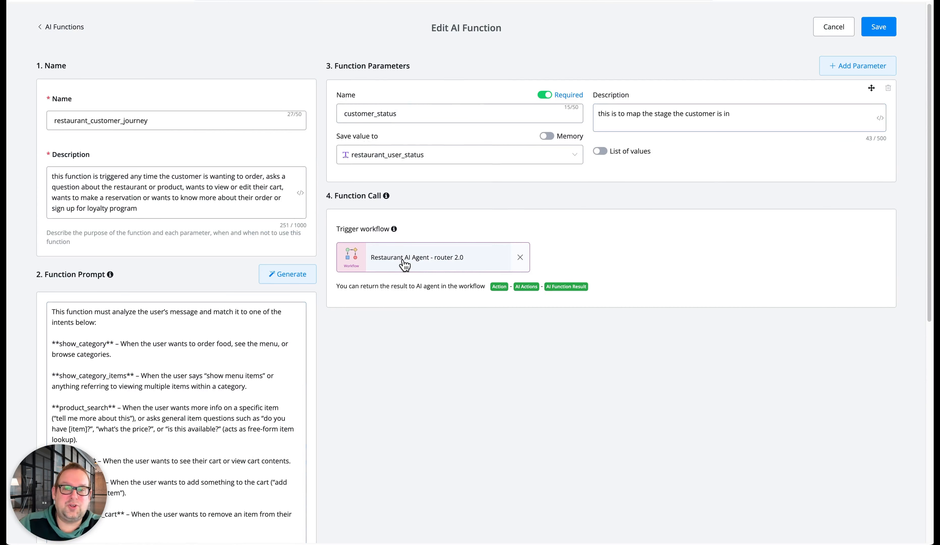
scroll(207, 371, down, 5)
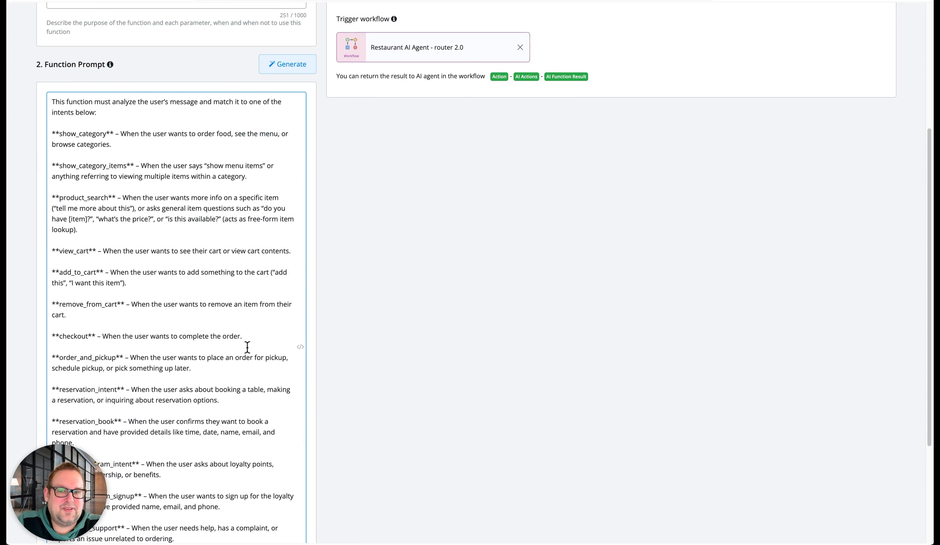
Review the intents listed in the restaurant_customer_journey function prompt, along with its customer_status parameter and trigger workflow
scroll(200, 300, down, 4)
scroll(200, 299, up, 1)
triple_click(228, 483)
drag(219, 464, 53, 134)
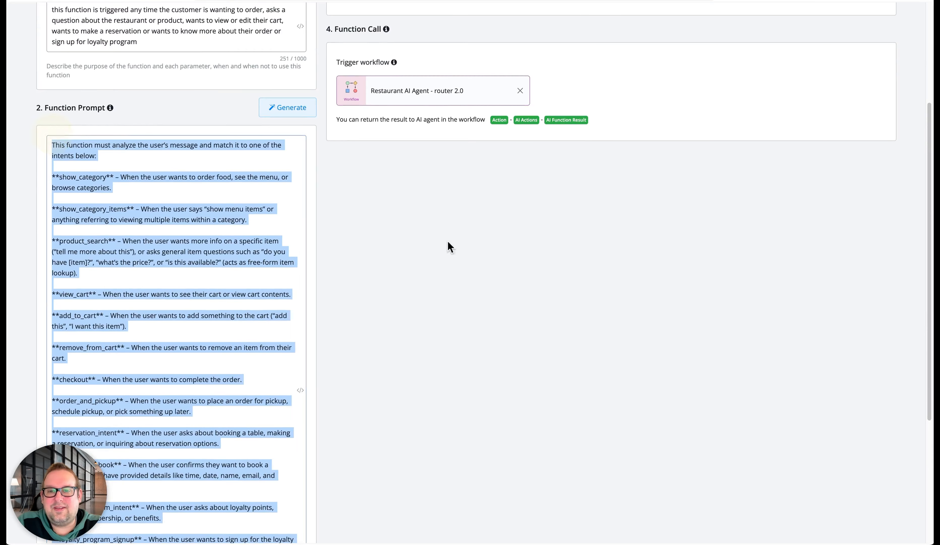
scroll(493, 250, up, 4)
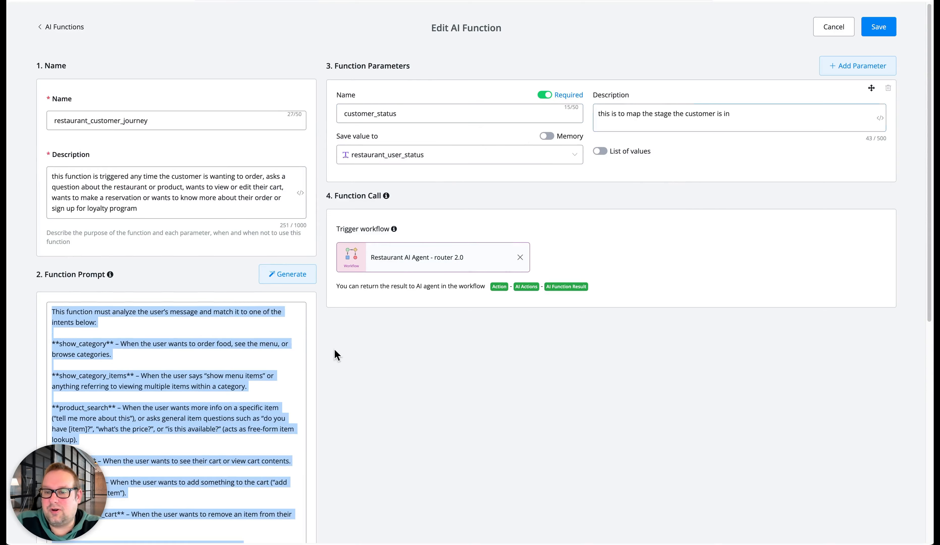
click(290, 374)
scroll(268, 374, down, 5)
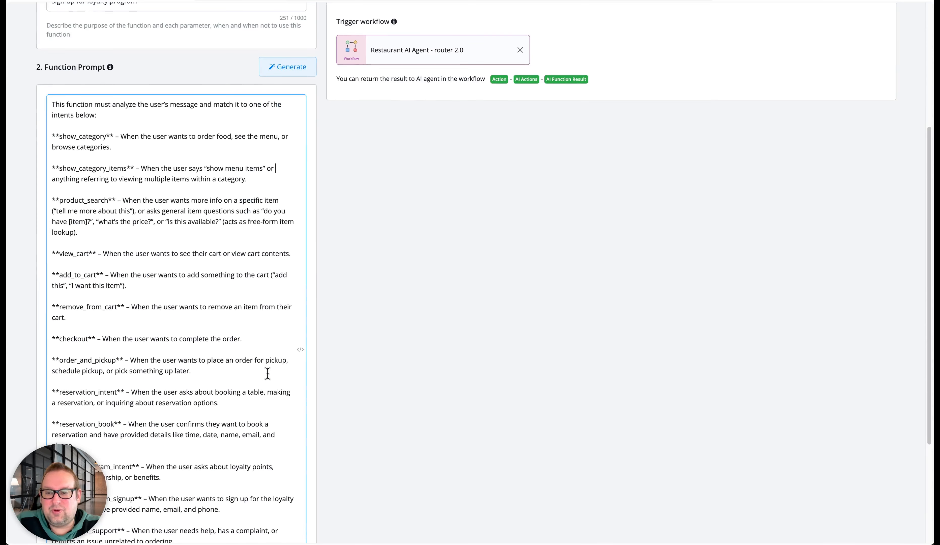
scroll(268, 374, up, 5)
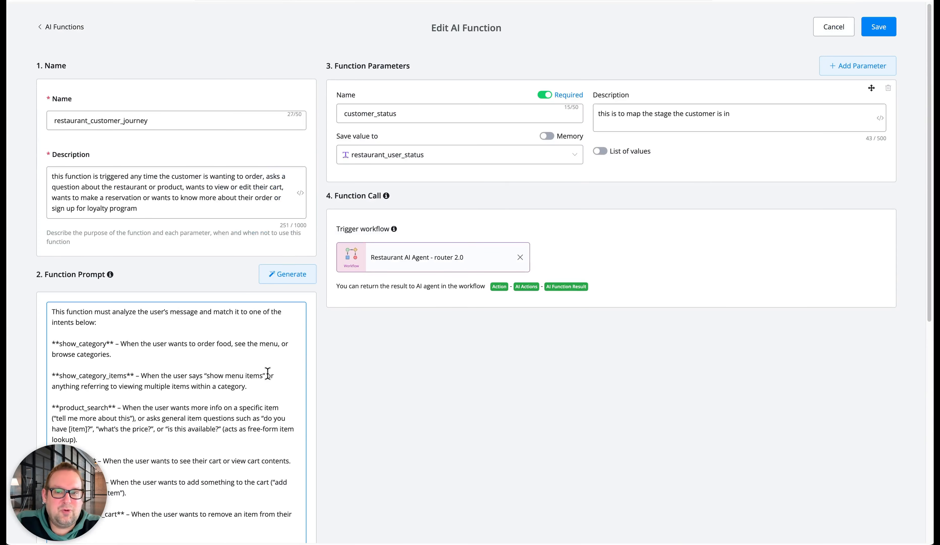
scroll(268, 373, down, 8)
scroll(268, 373, up, 8)
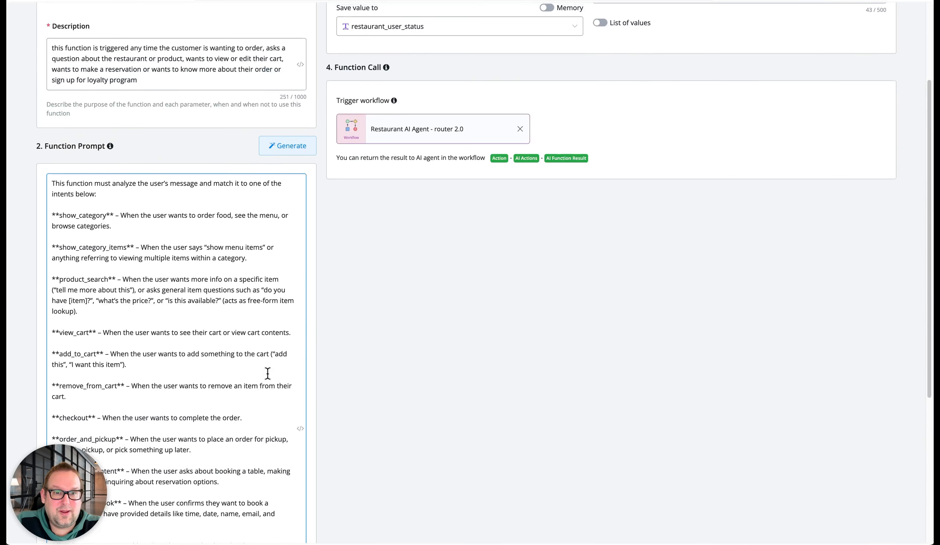
click(295, 16)
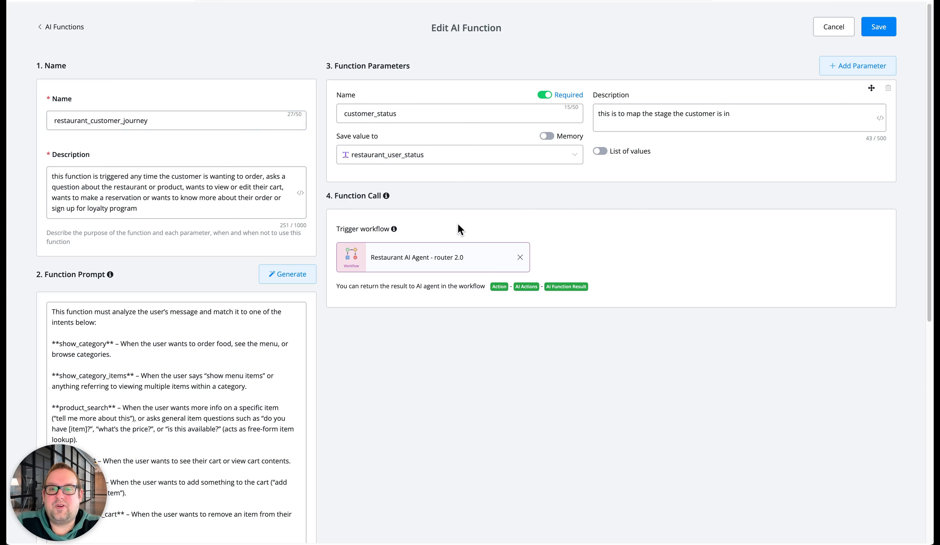
scroll(148, 416, down, 2)
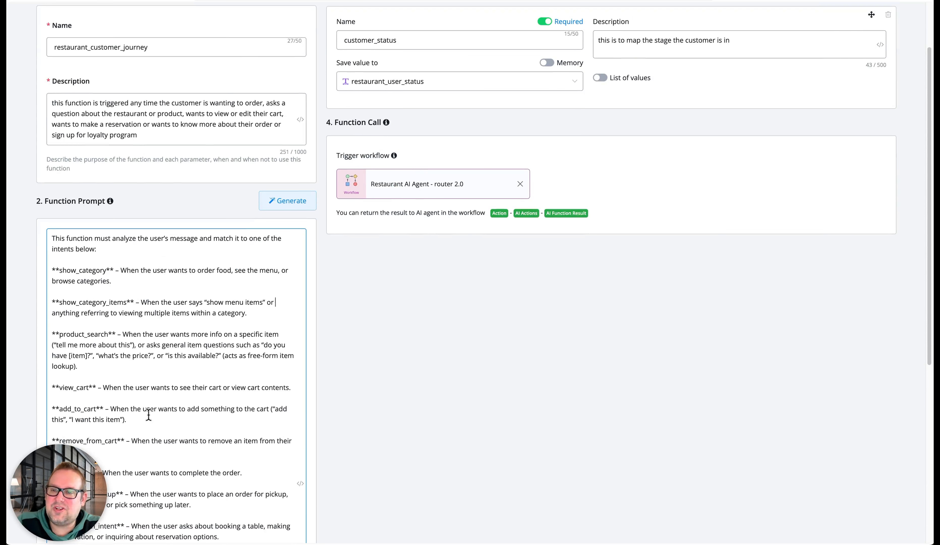
scroll(149, 413, up, 2)
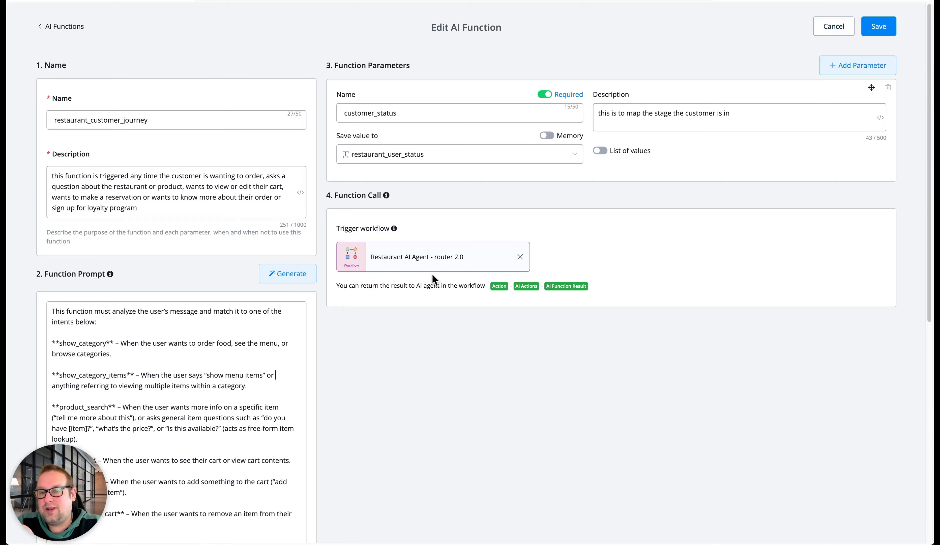
Close the function without saving and view the list of restaurant AI tasks
click(822, 26)
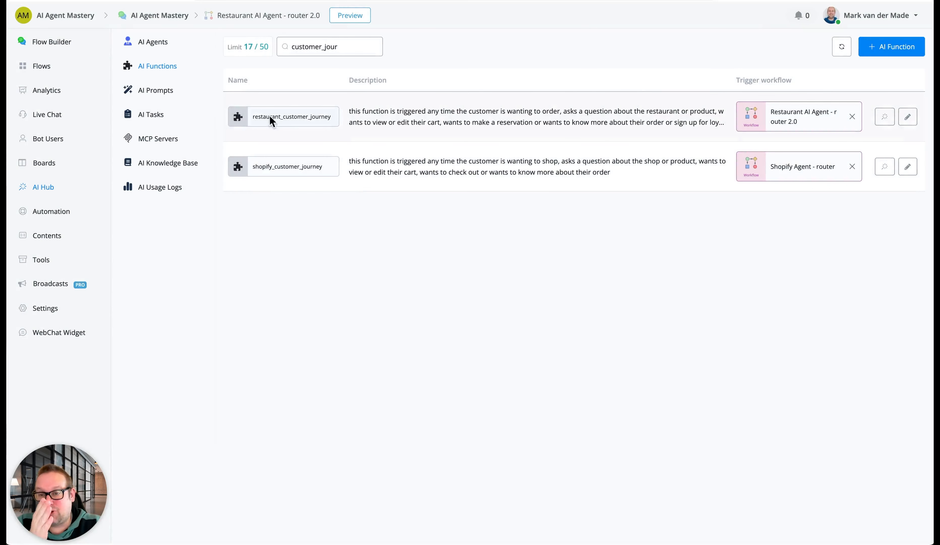
click(150, 114)
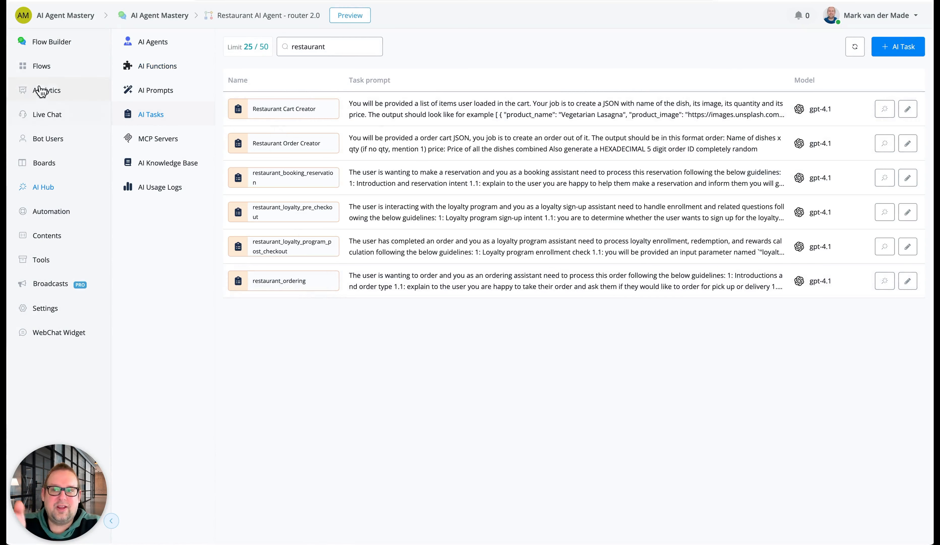
Open the Restaurant AI Agent -Opt in sub flow and view the Google Sheets settings of its Fetch products step
click(56, 65)
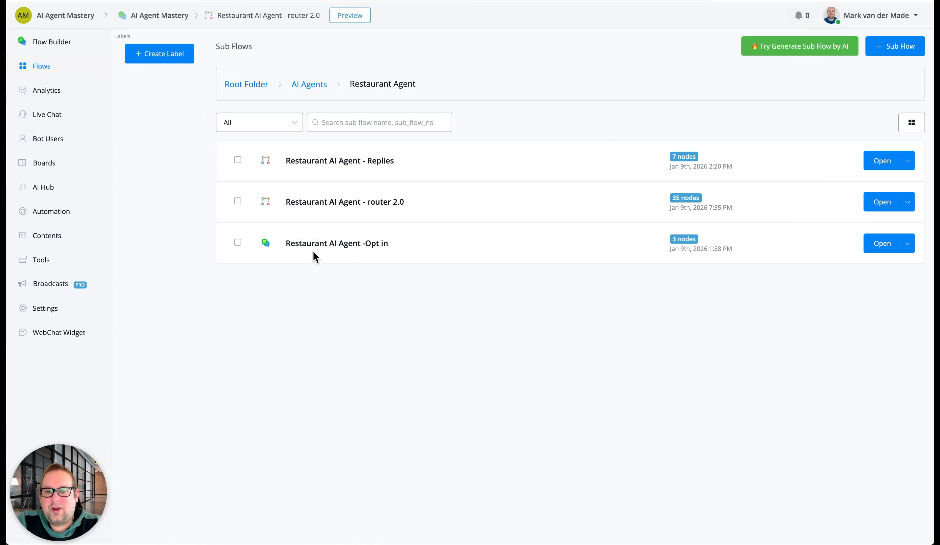
click(877, 243)
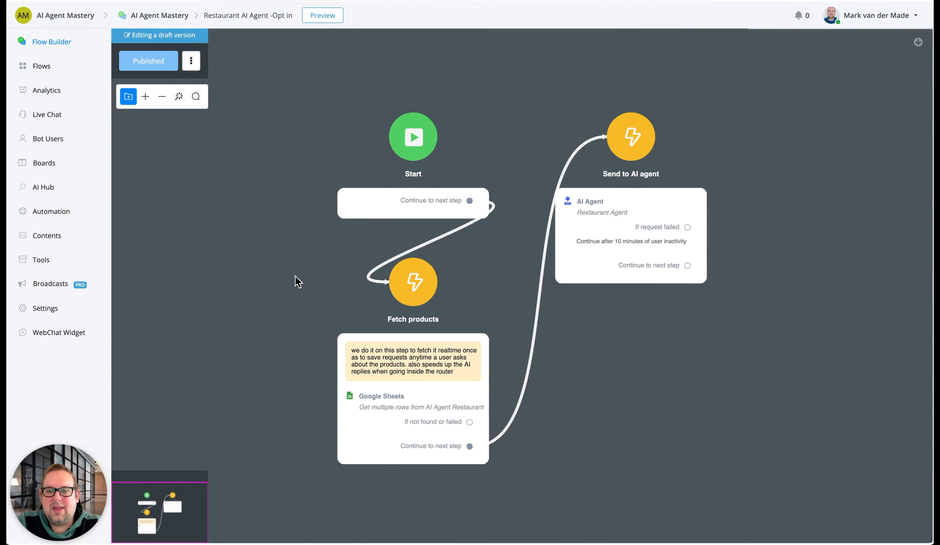
drag(294, 279, 279, 120)
click(398, 241)
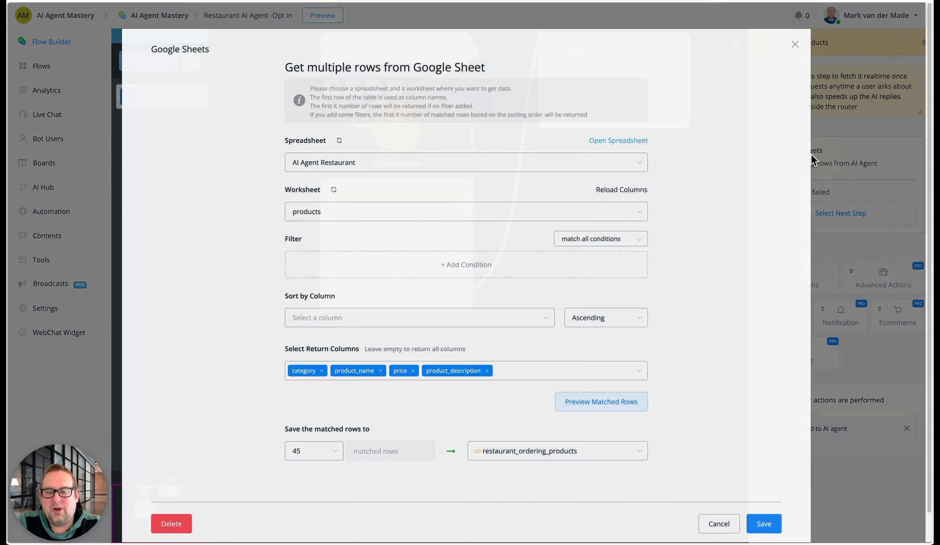
click(825, 160)
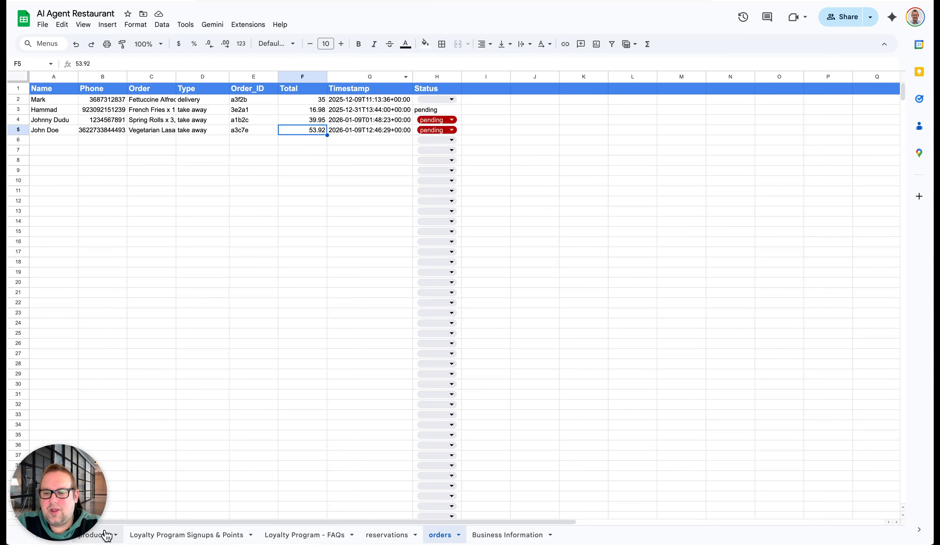
Examine the product rows in the products worksheet of the AI Agent Restaurant spreadsheet
click(104, 532)
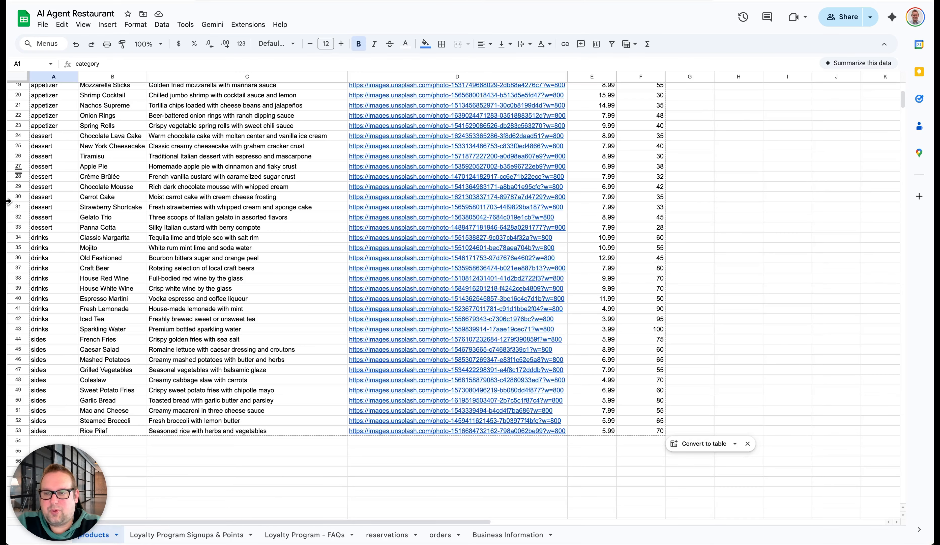
scroll(202, 262, up, 2)
scroll(43, 304, up, 5)
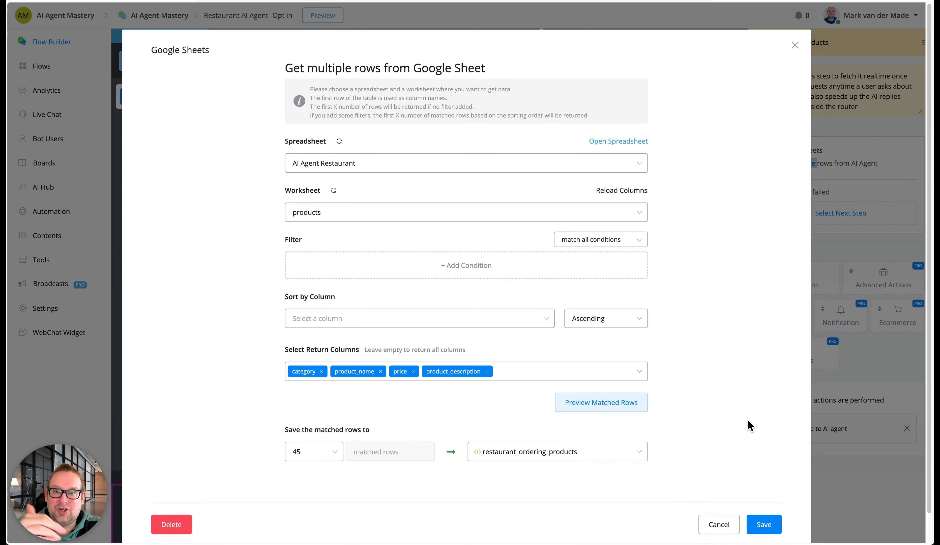
Close the Google Sheets action without saving and view the opt-in flow from Start to Send to AI agent
click(718, 523)
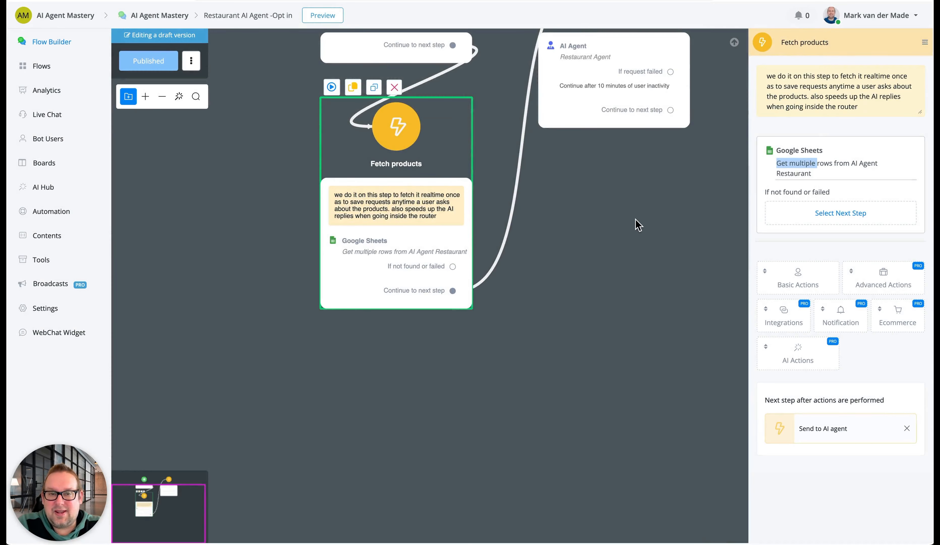
drag(638, 225, 581, 313)
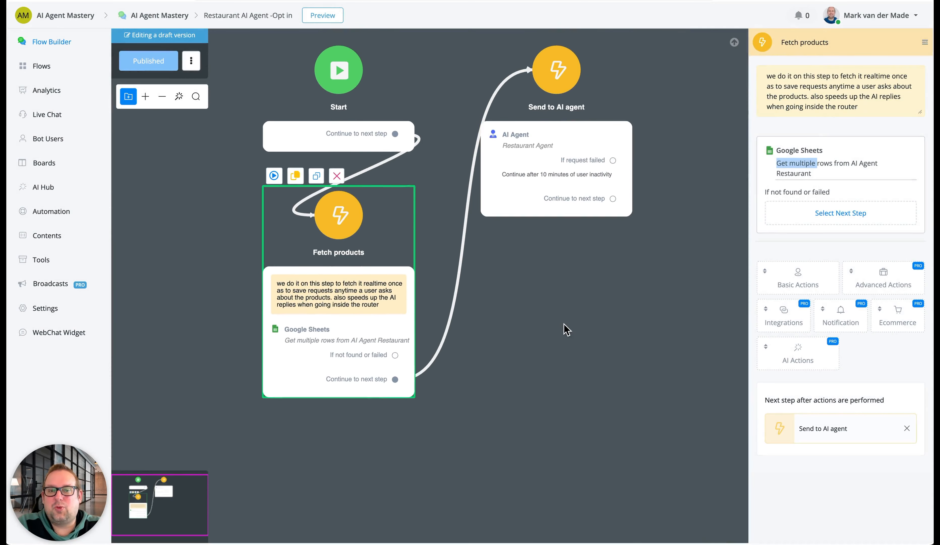
click(567, 329)
Open the Restaurant AI Agent - Replies sub flow and inspect the conditions of the Check specific user status step
click(41, 66)
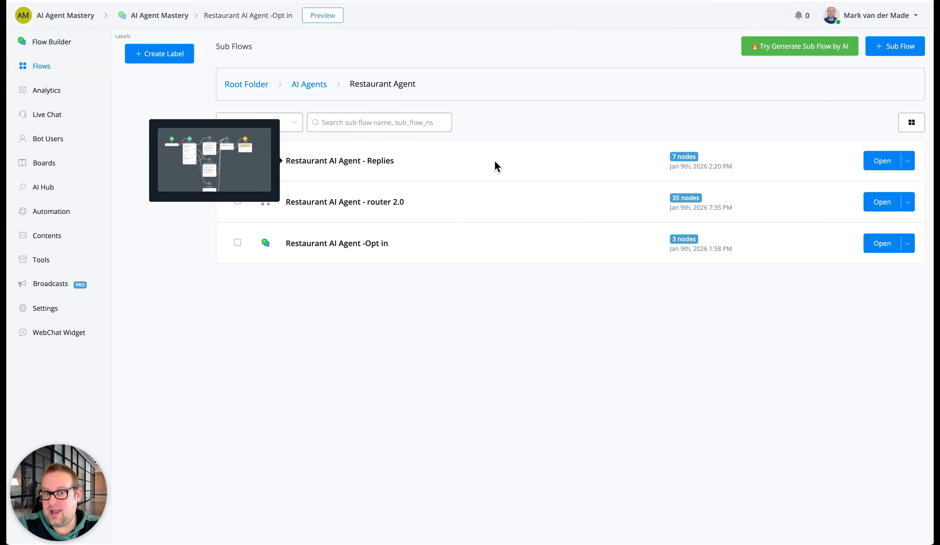
click(879, 161)
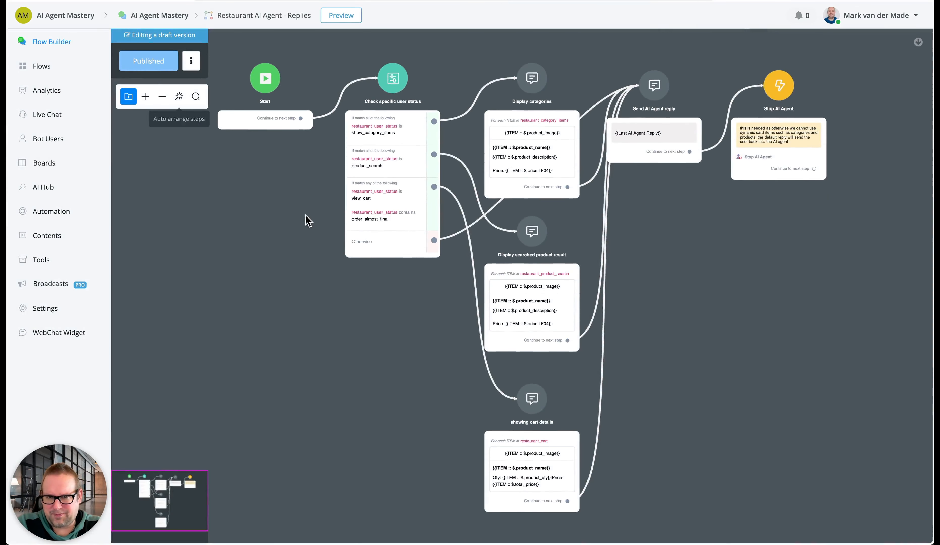
drag(306, 217, 258, 277)
scroll(321, 208, down, 1)
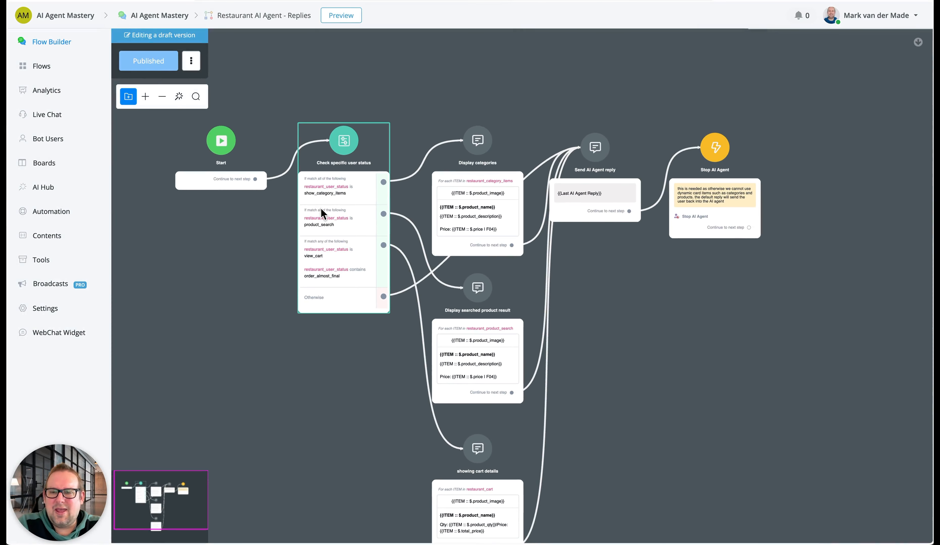
scroll(336, 184, up, 4)
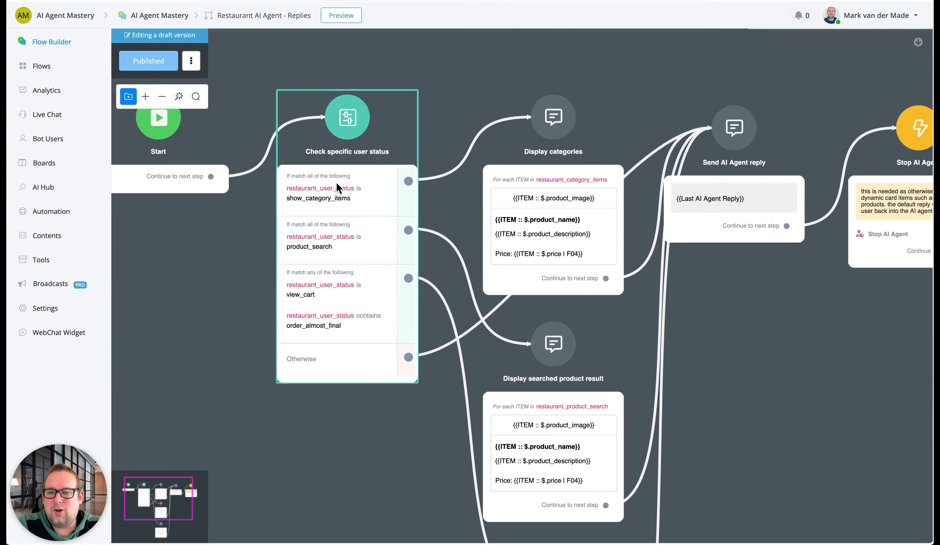
click(320, 197)
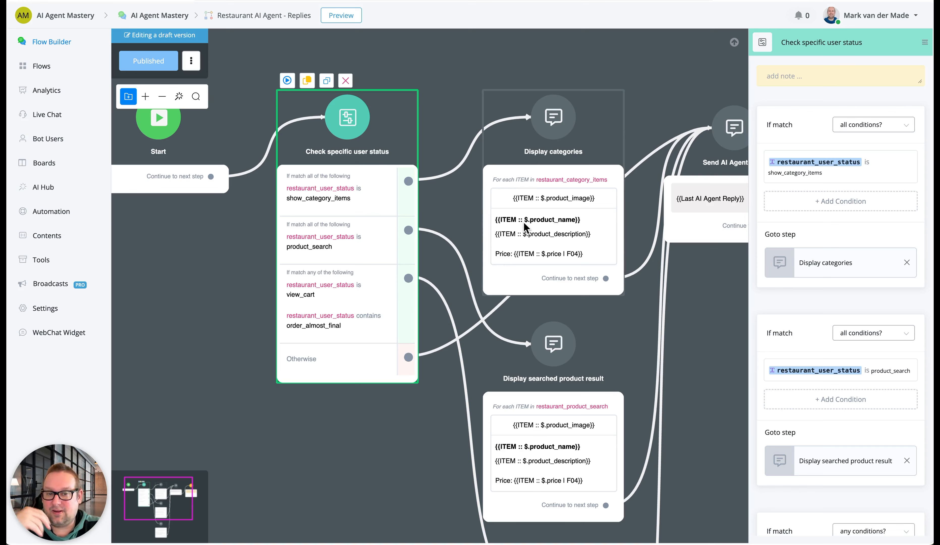
Inspect the card steps for category items, searched products and cart details, and the status conditions that lead to them
click(526, 212)
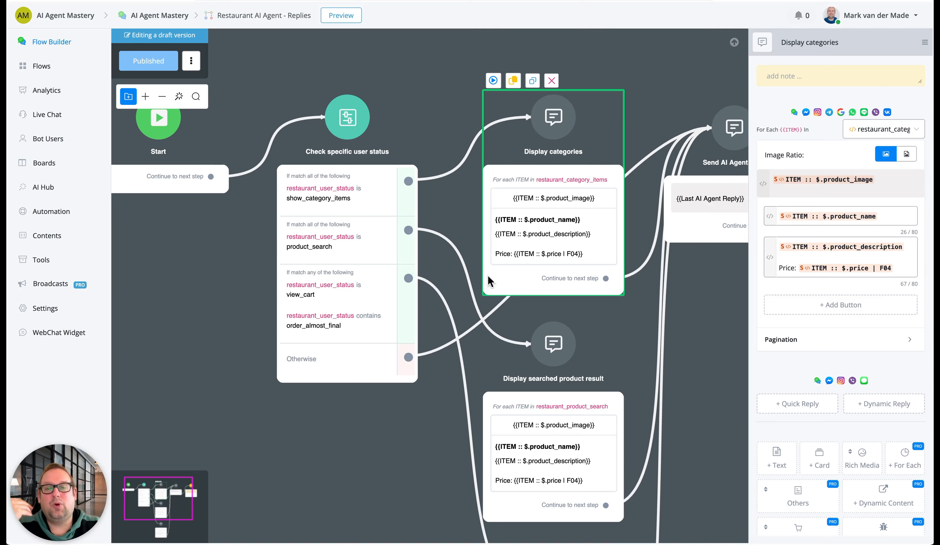
drag(390, 430, 363, 263)
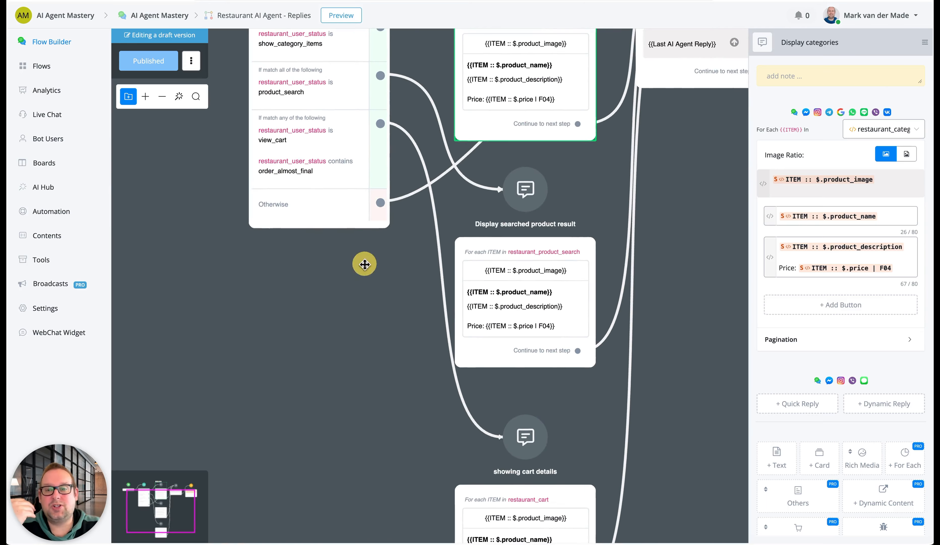
click(501, 295)
click(283, 138)
drag(319, 404, 332, 247)
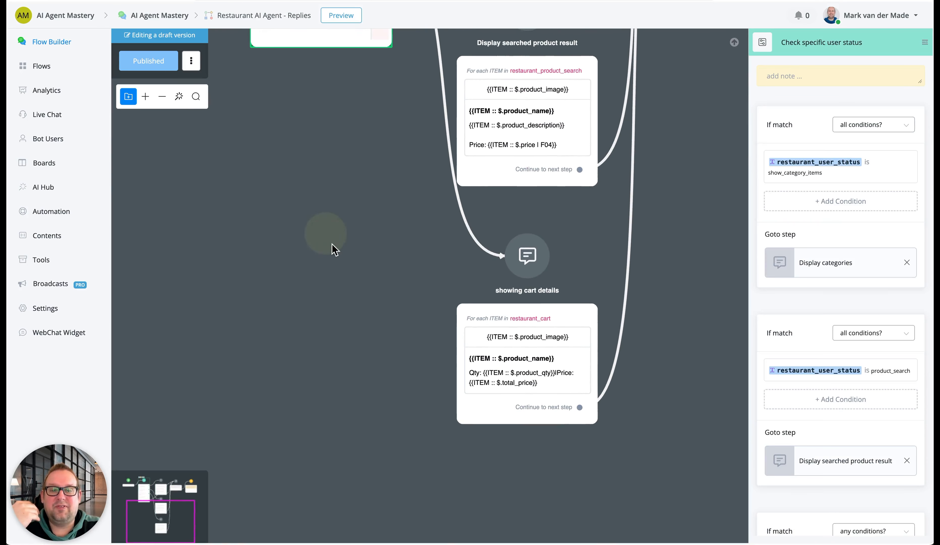
click(526, 321)
drag(329, 248, 320, 414)
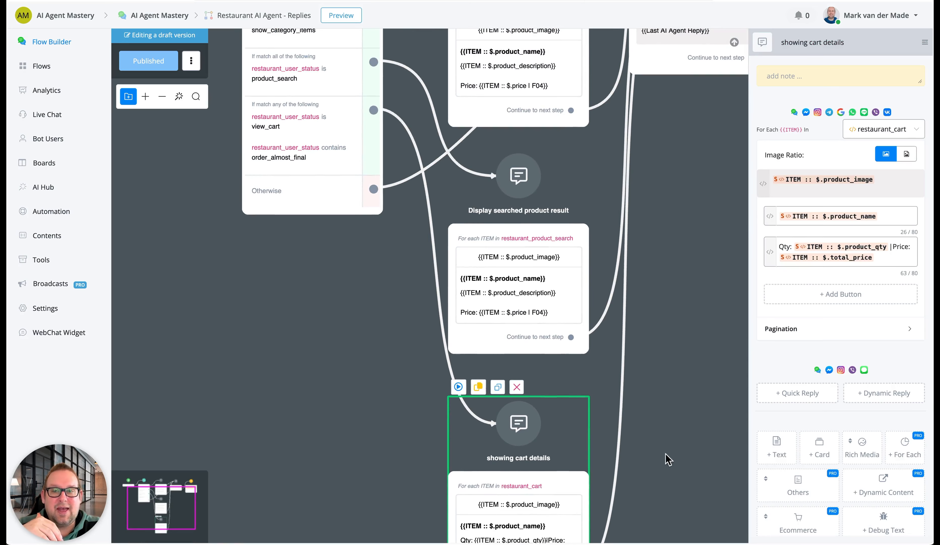
drag(668, 458, 652, 311)
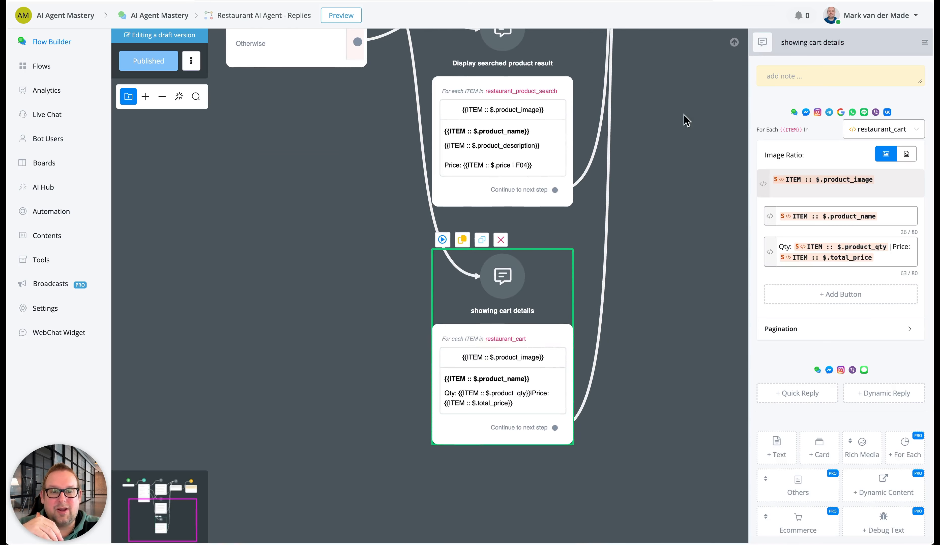
Examine how the reply branches lead into the Send AI Agent reply and Stop AI Agent steps
drag(684, 120, 539, 426)
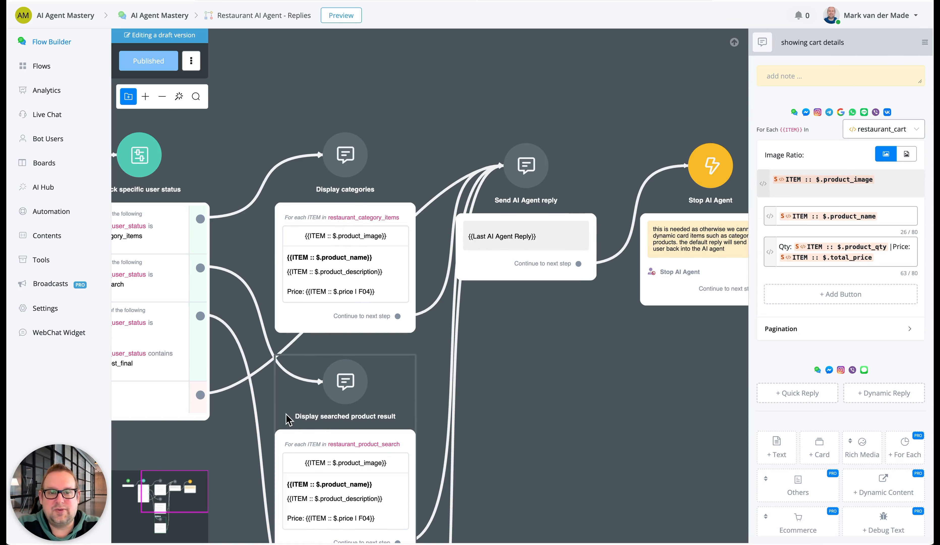
click(576, 357)
drag(571, 405, 728, 340)
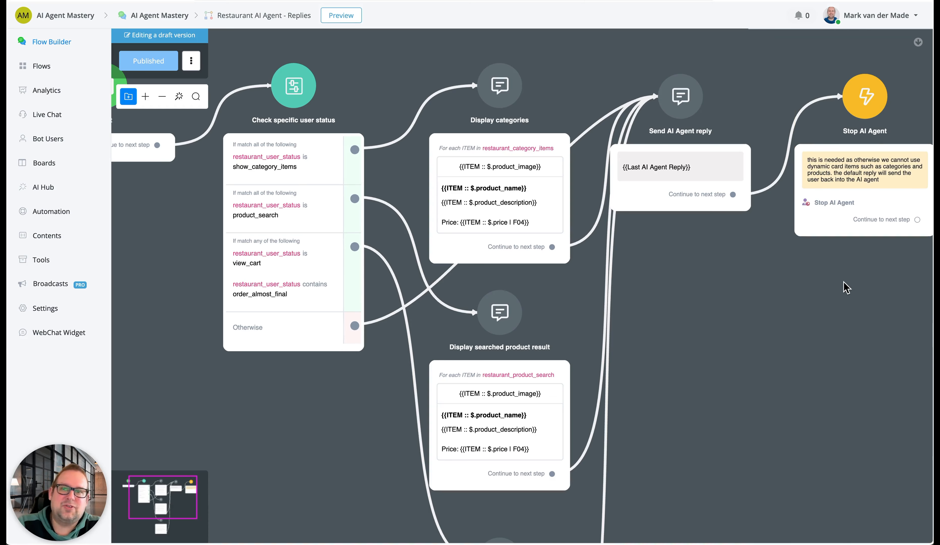
Check which sub flow the Default Reply is assigned to in the keyword automations
mouse_move(604, 345)
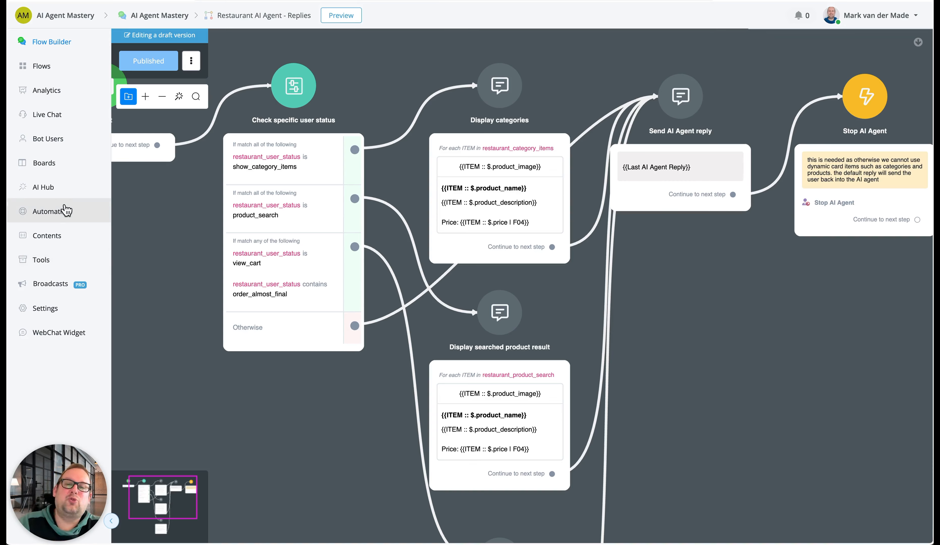
click(66, 211)
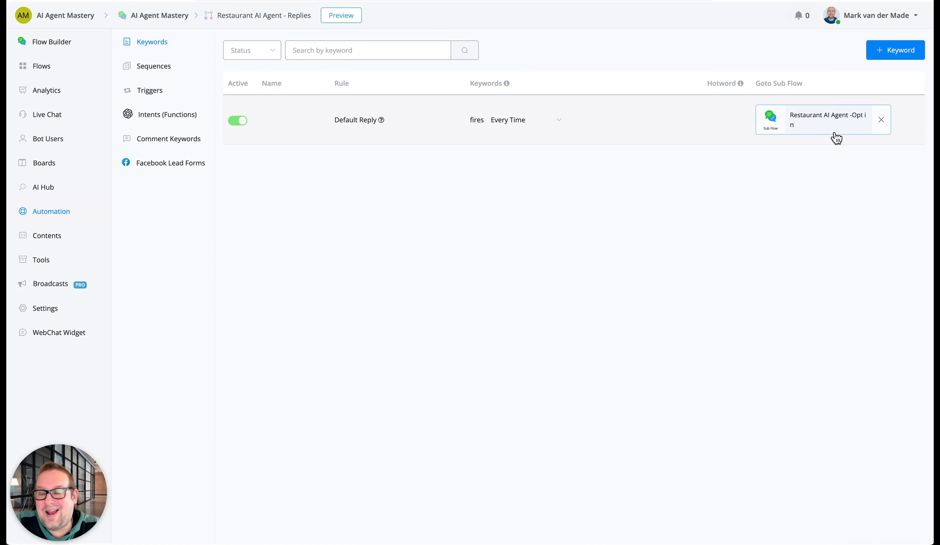
Open the Restaurant AI Agent - router 2.0 workflow and examine the intents in its AI Intent matching step
click(45, 68)
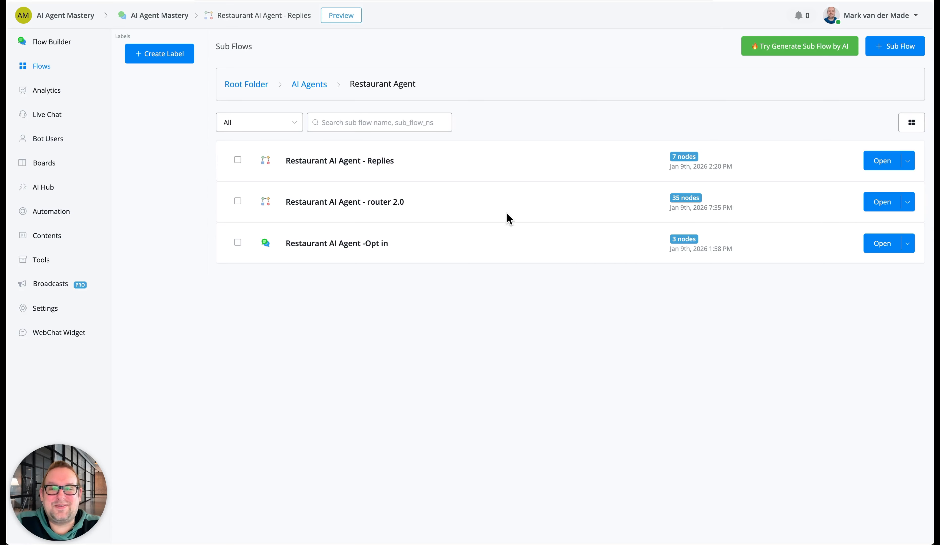
click(872, 206)
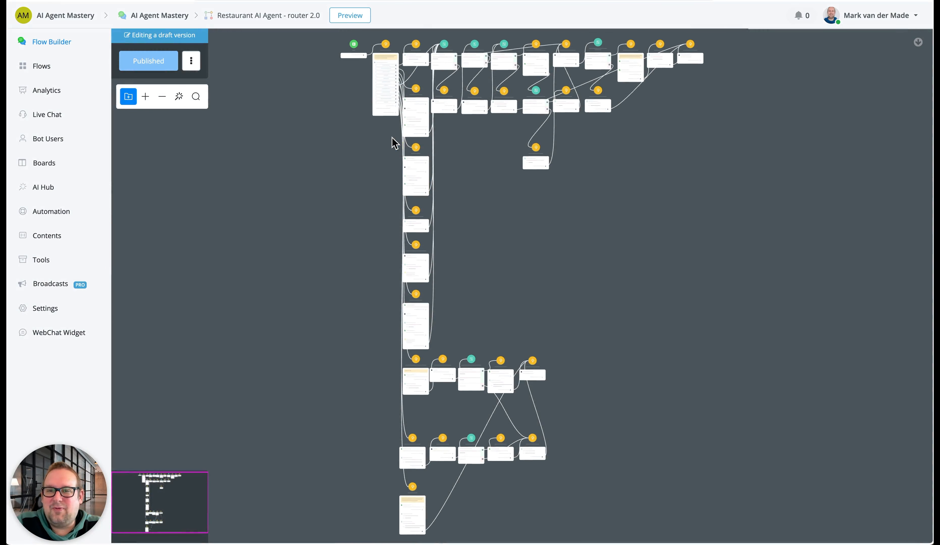
drag(323, 146, 307, 261)
scroll(353, 197, up, 5)
scroll(359, 171, up, 8)
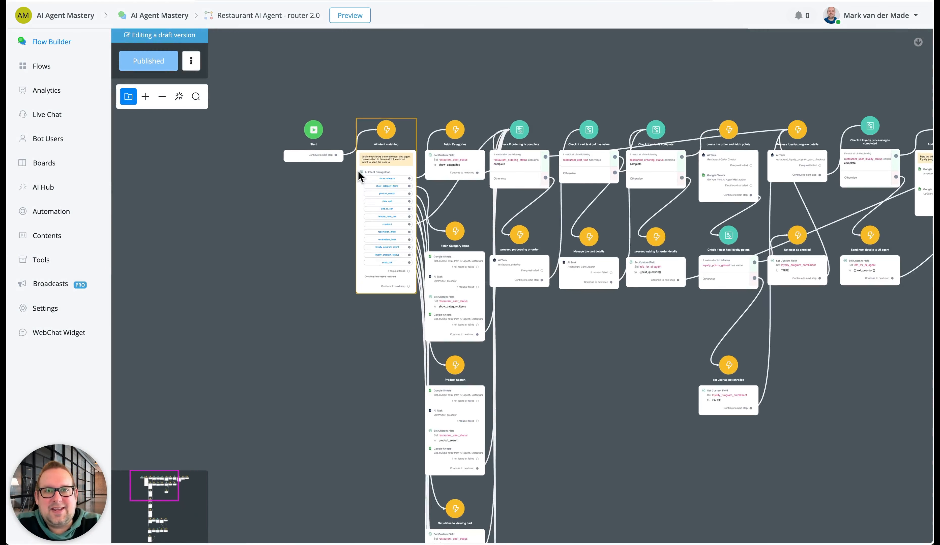
scroll(359, 176, up, 2)
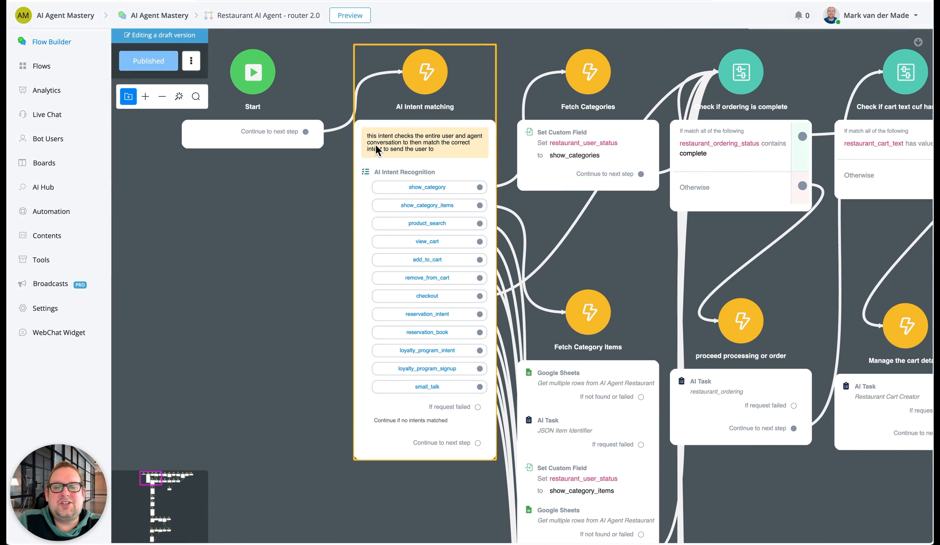
Open the AI Intent matching step and locate AI Intent Recognition among the available AI actions
click(375, 150)
scroll(837, 378, down, 5)
scroll(837, 379, down, 3)
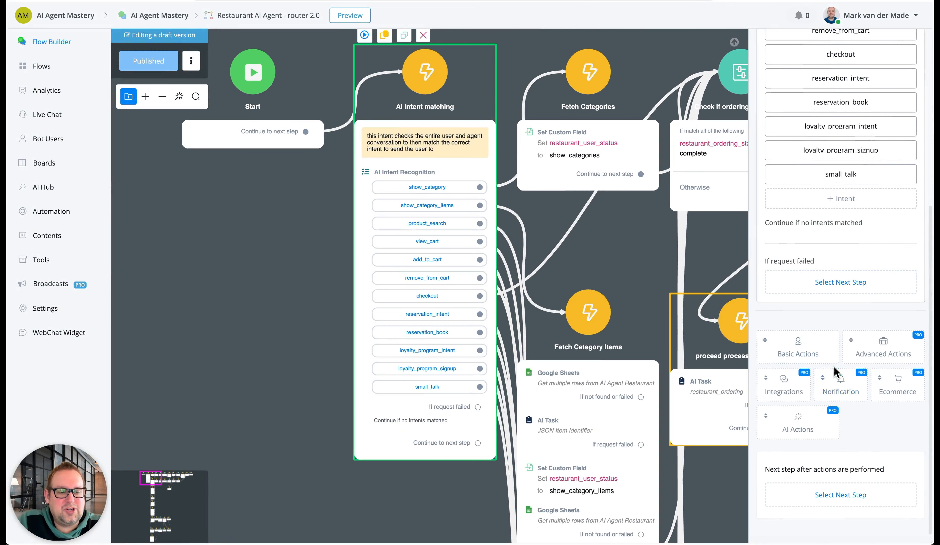
click(793, 422)
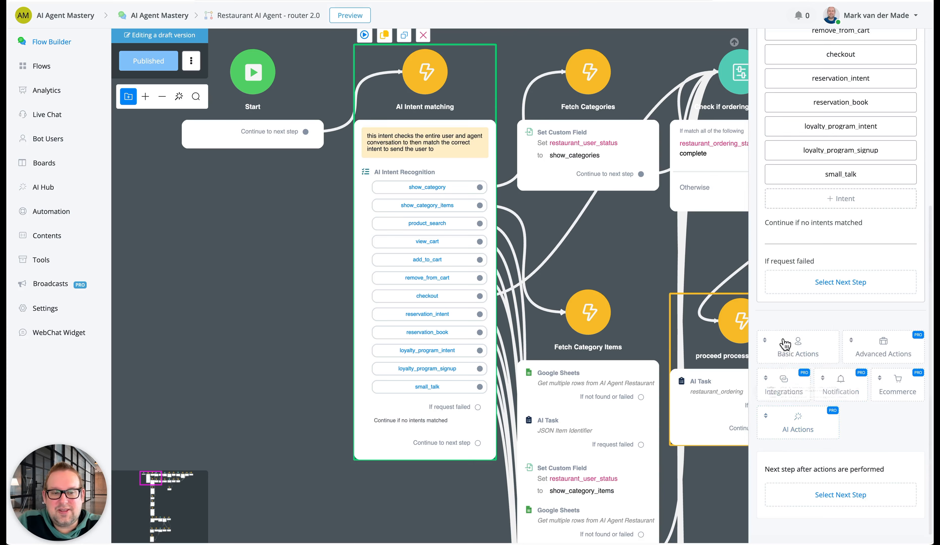
mouse_move(789, 430)
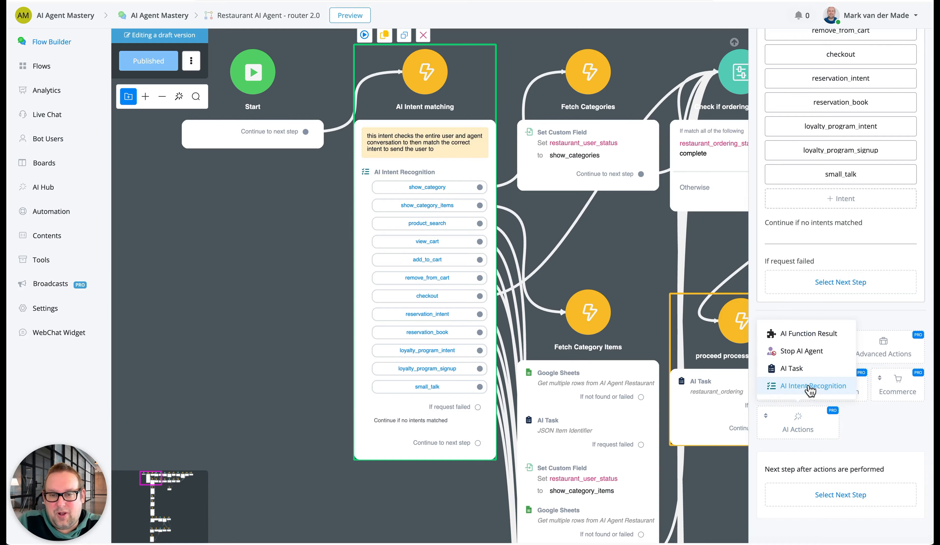
drag(280, 294, 189, 362)
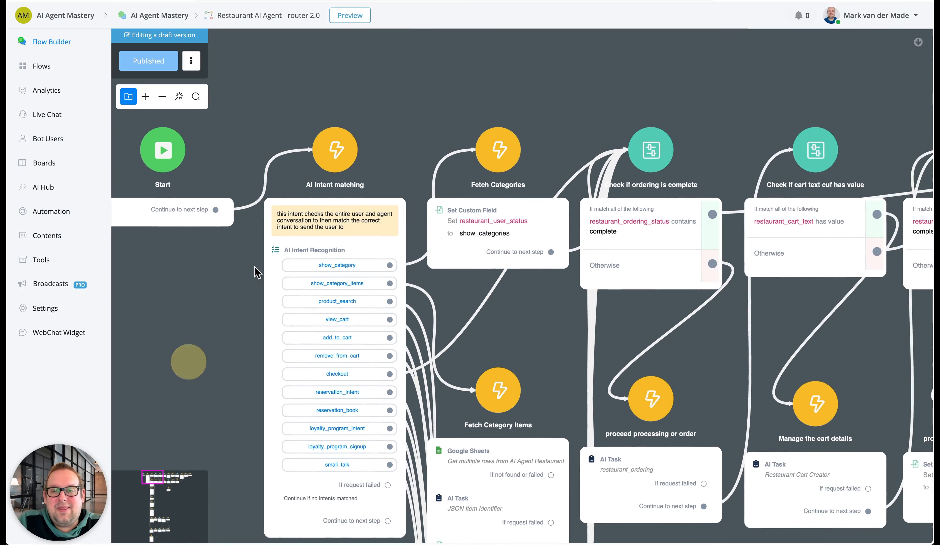
Open the AI Intent Recognition action for editing and review its system prompt, Include AI Agent Messages option and input
click(304, 213)
scroll(782, 385, down, 3)
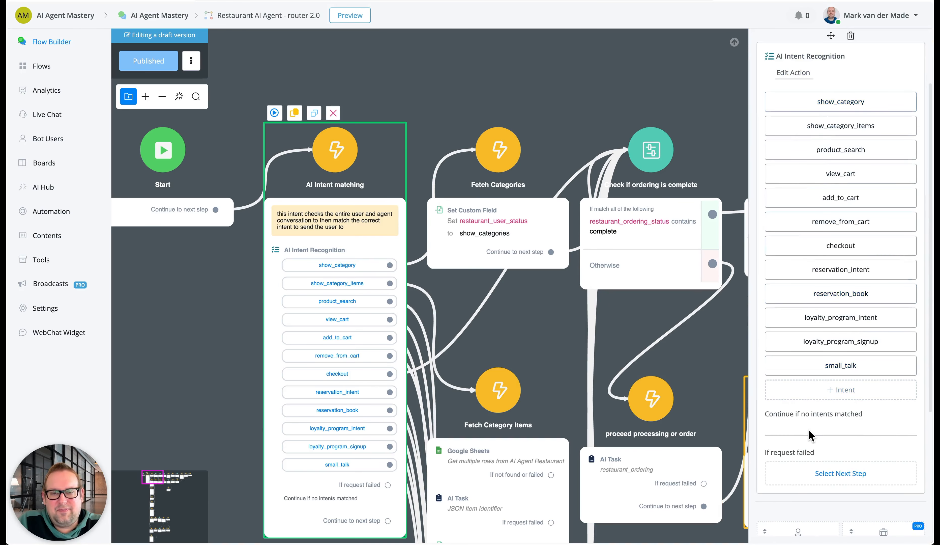
click(794, 73)
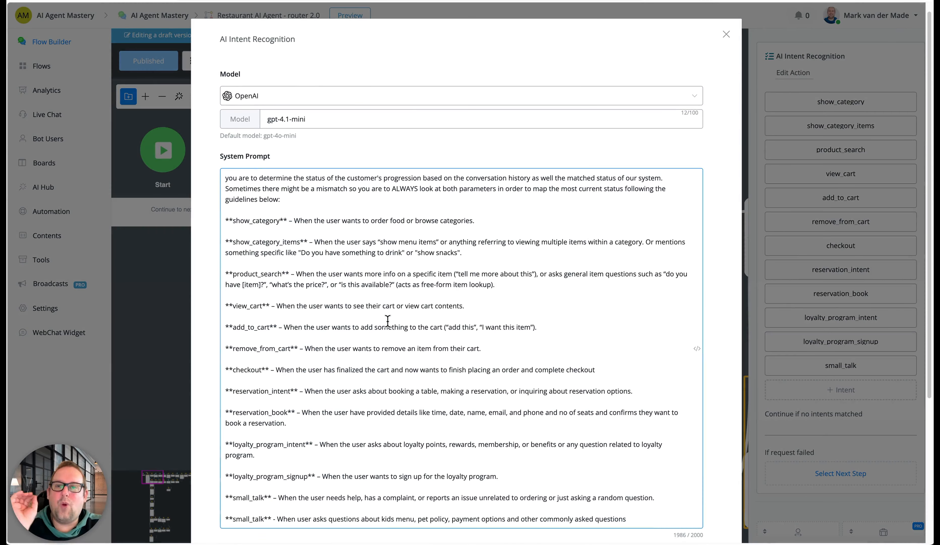
scroll(388, 321, down, 2)
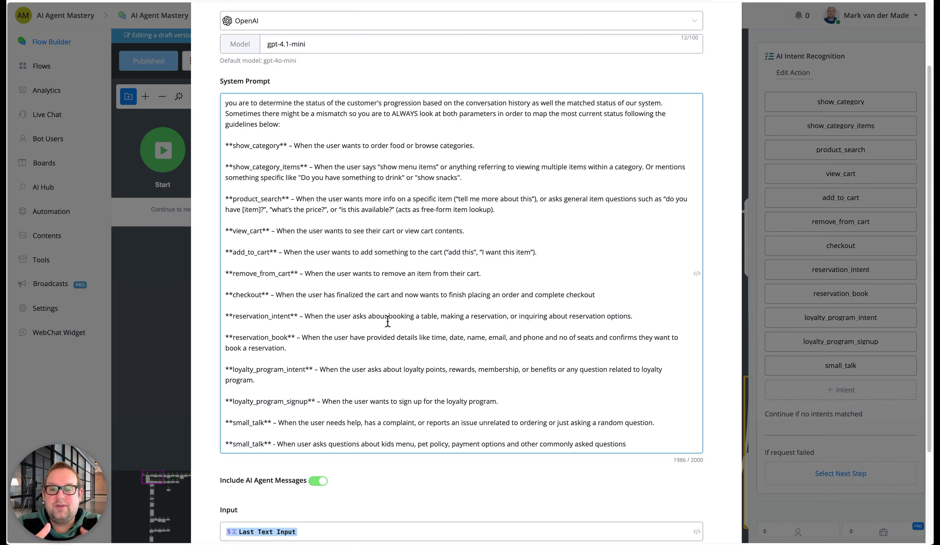
scroll(379, 309, down, 1)
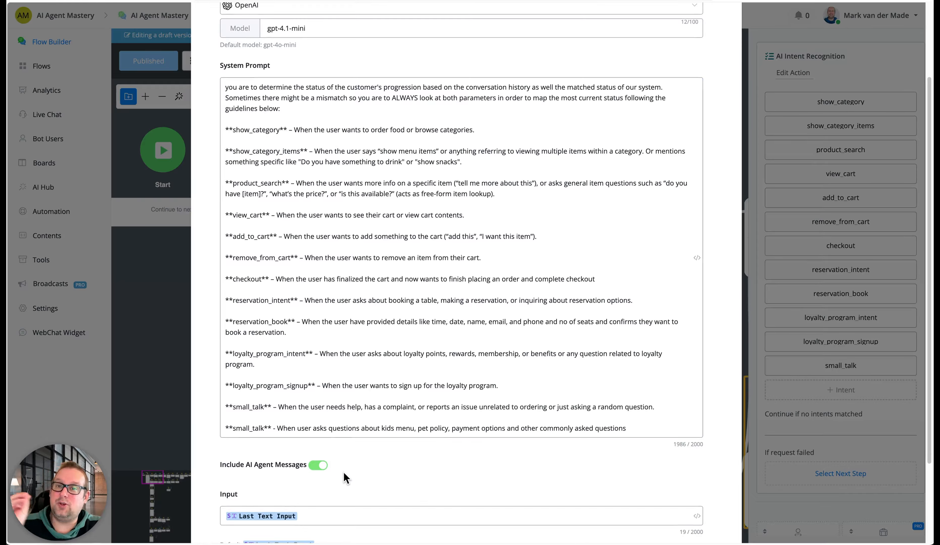
scroll(344, 475, down, 1)
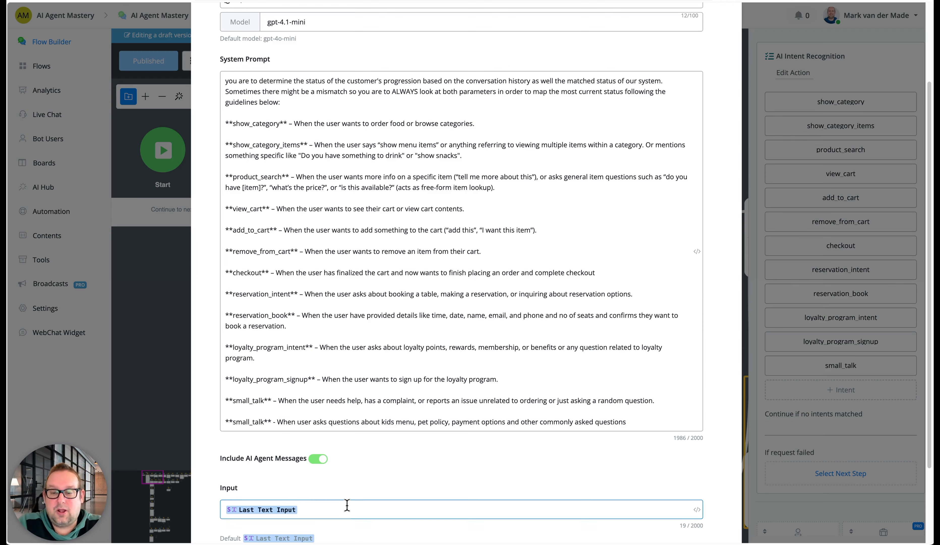
Examine the product_search and small_talk guidelines in the intent recognition system prompt
scroll(342, 500, up, 3)
scroll(339, 421, down, 9)
scroll(342, 404, up, 5)
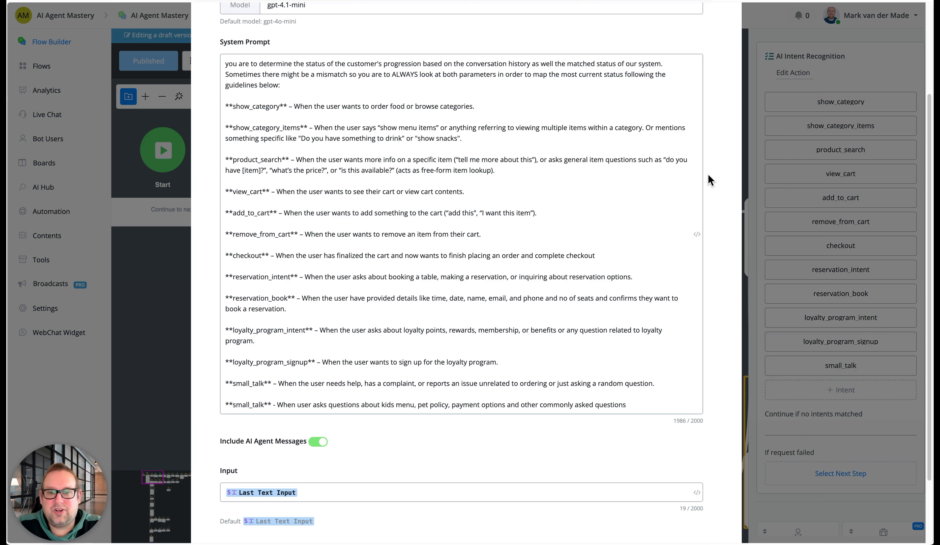
drag(508, 173, 203, 162)
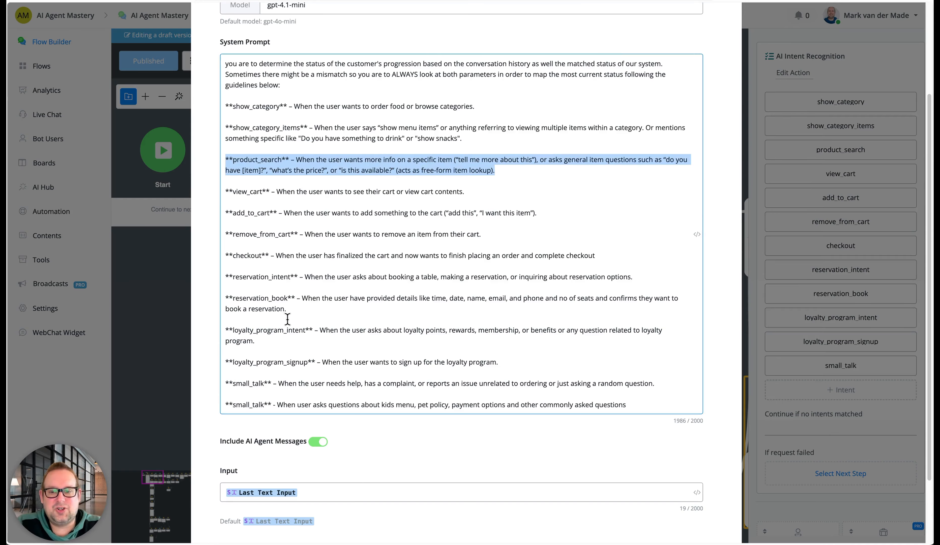
scroll(287, 318, down, 1)
click(646, 394)
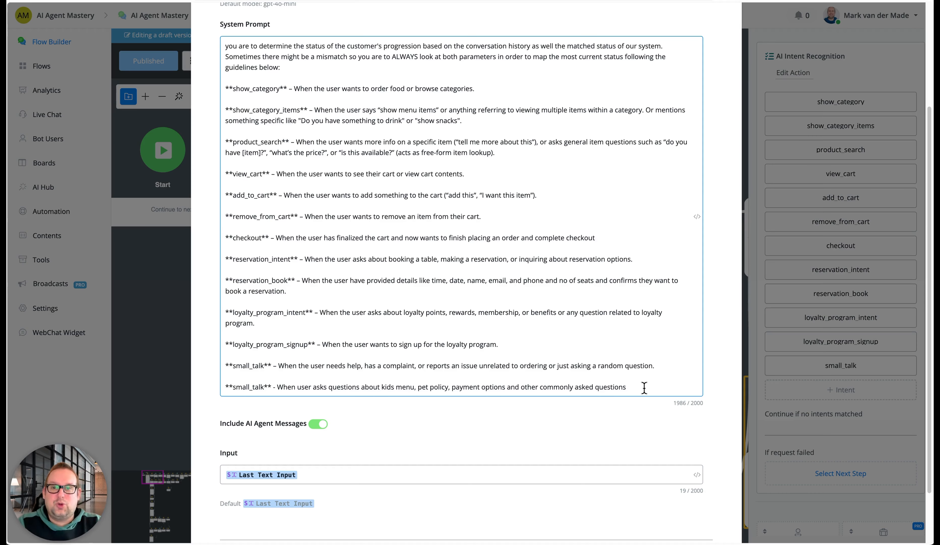
scroll(606, 427, down, 3)
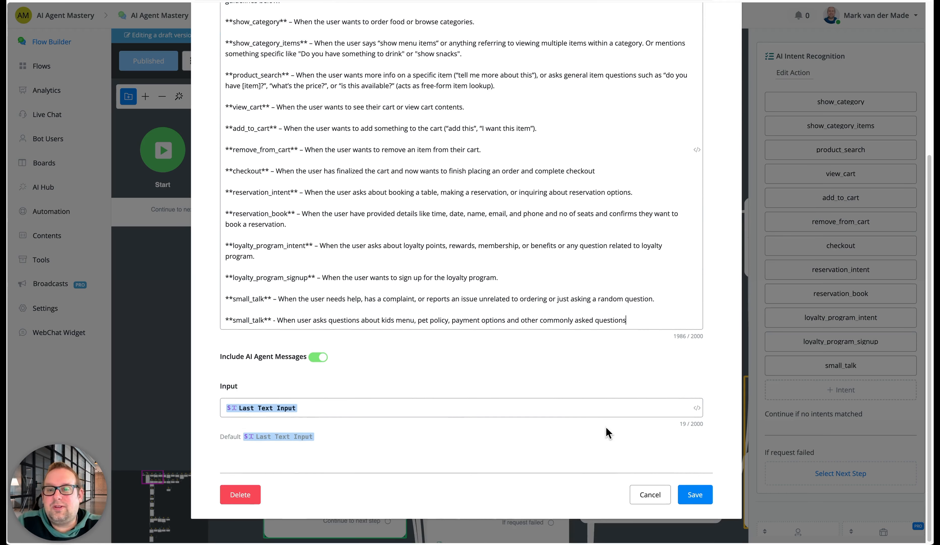
Check the model chosen for AI Intent Recognition and the rest of its settings, then close them without saving
scroll(606, 427, up, 10)
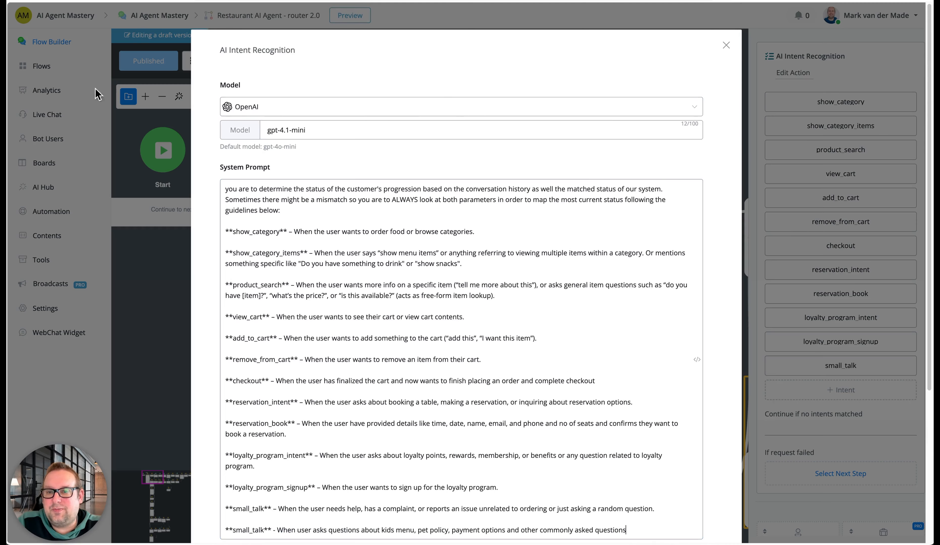
click(274, 131)
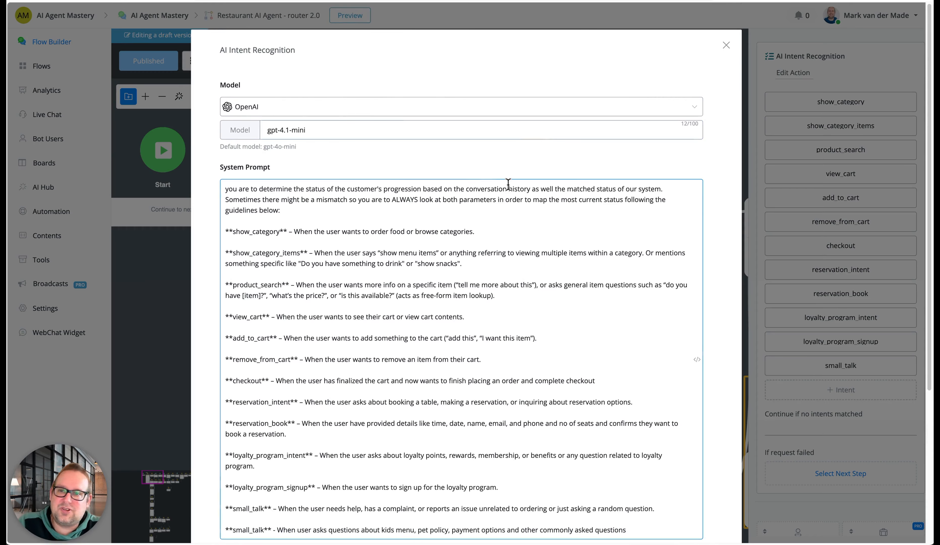
scroll(508, 184, down, 1)
scroll(508, 185, down, 3)
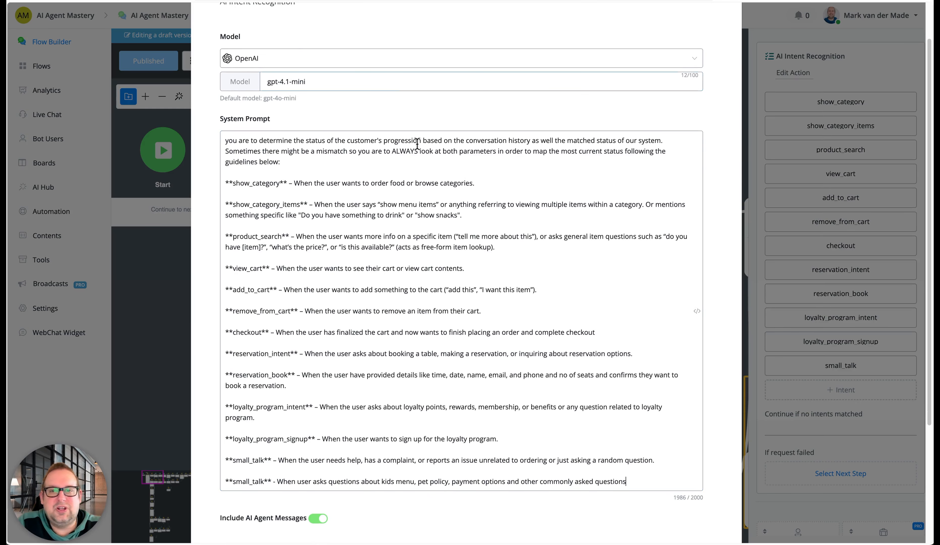
scroll(481, 219, down, 6)
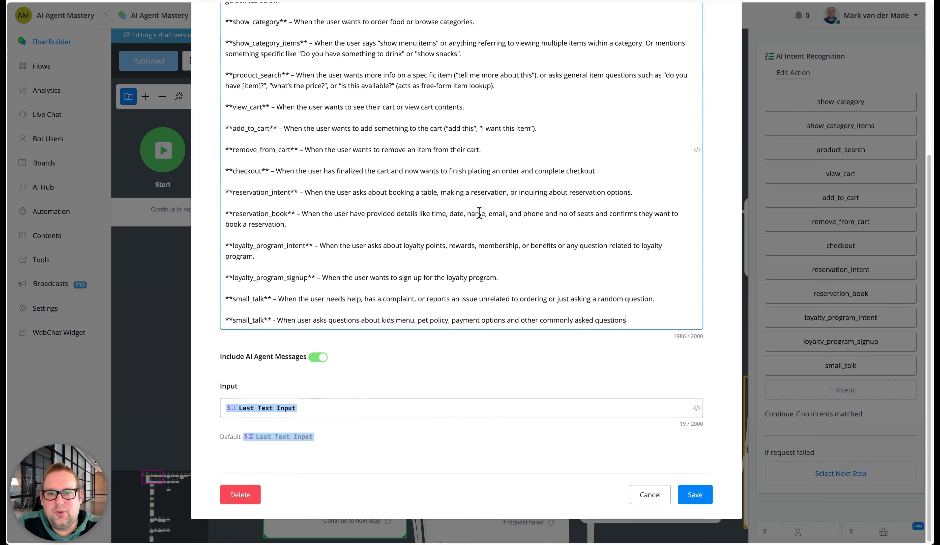
scroll(479, 213, up, 8)
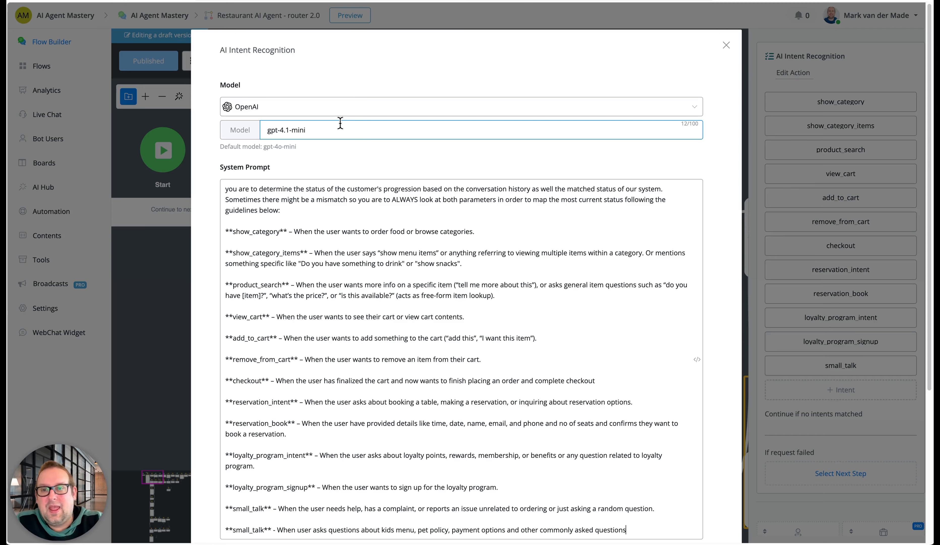
click(725, 44)
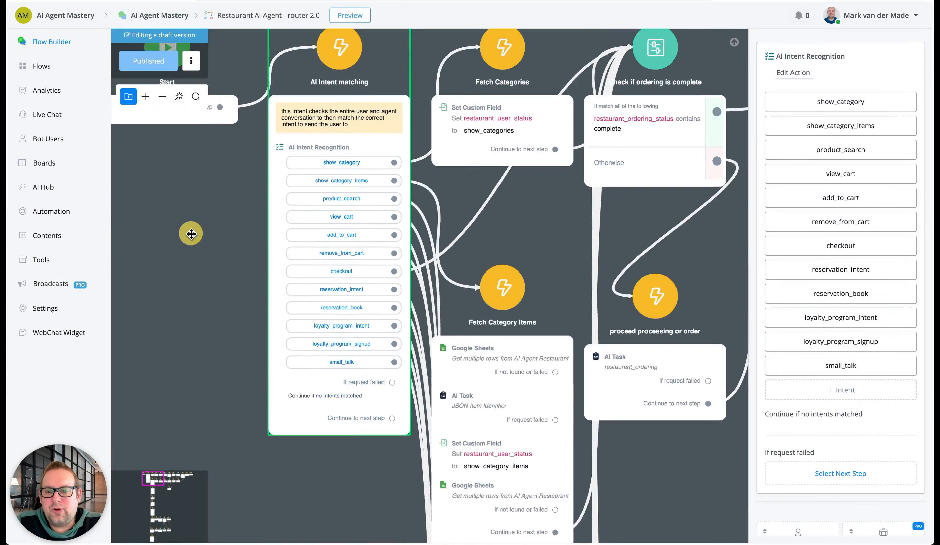
Examine the list of intents in the AI Intent matching step and the branches leaving it
drag(189, 233, 267, 252)
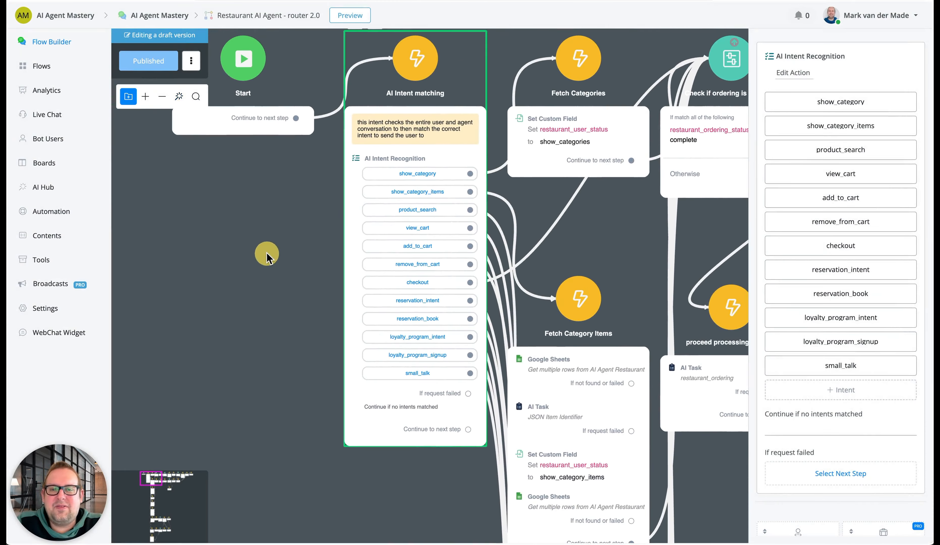
click(271, 269)
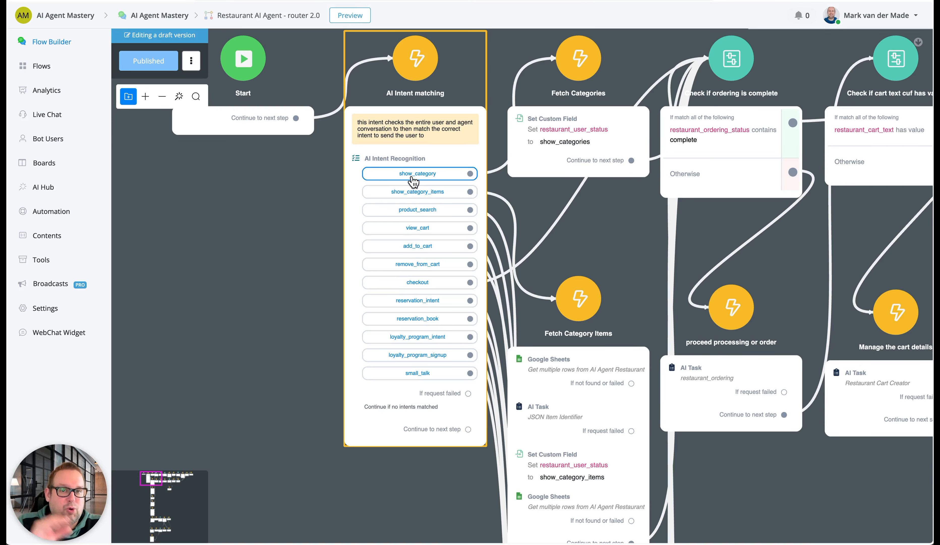
scroll(410, 168, down, 3)
scroll(411, 166, up, 3)
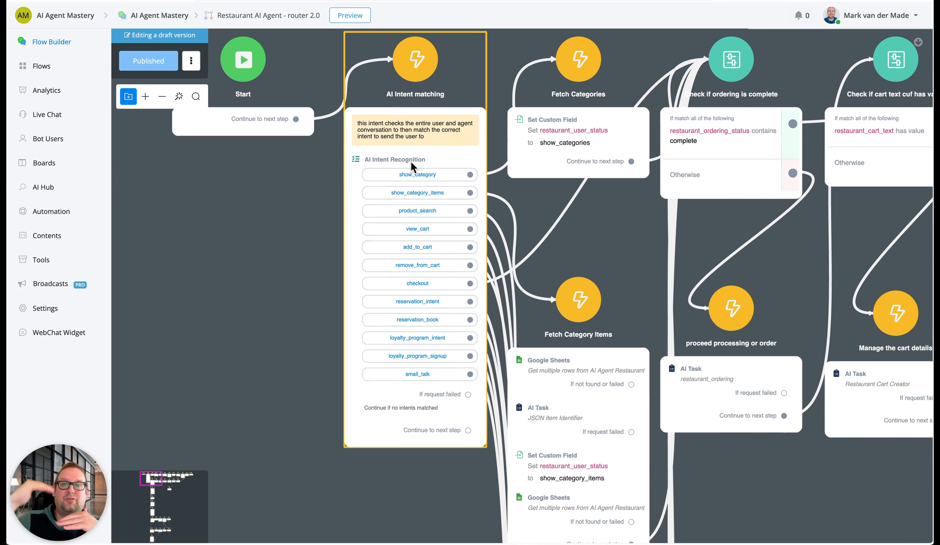
Survey the whole router workflow, including the ordering, loyalty and lower intent branches
scroll(395, 111, down, 5)
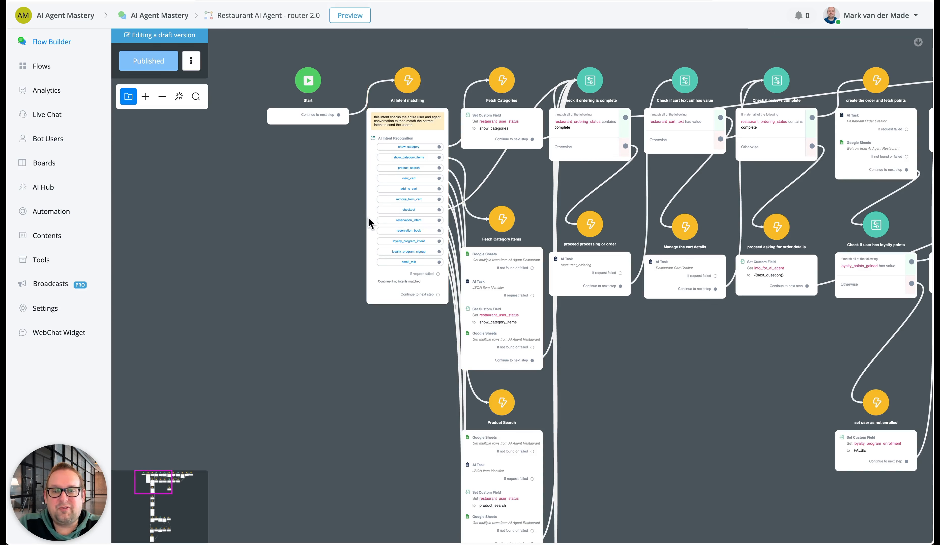
drag(687, 367, 506, 349)
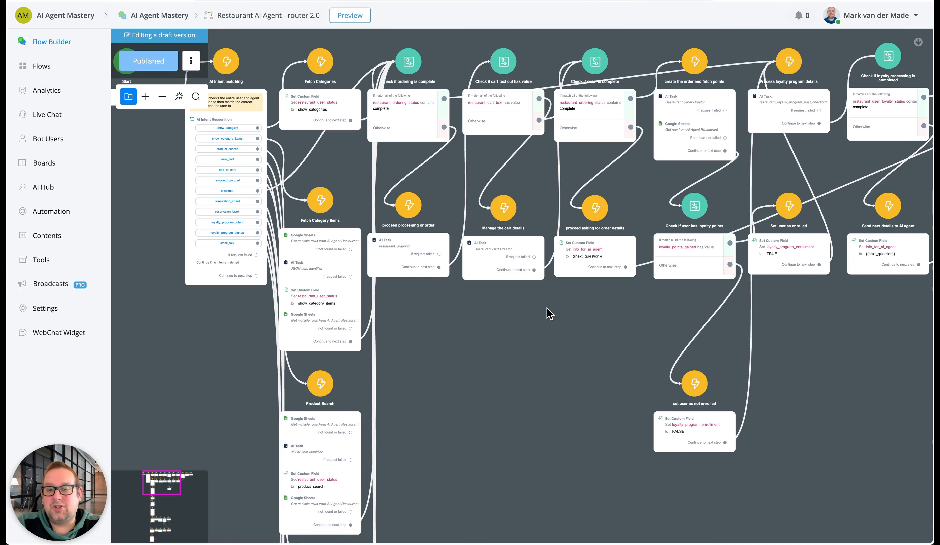
scroll(550, 313, down, 10)
drag(660, 371, 663, 226)
scroll(659, 231, down, 5)
drag(659, 299, 608, 284)
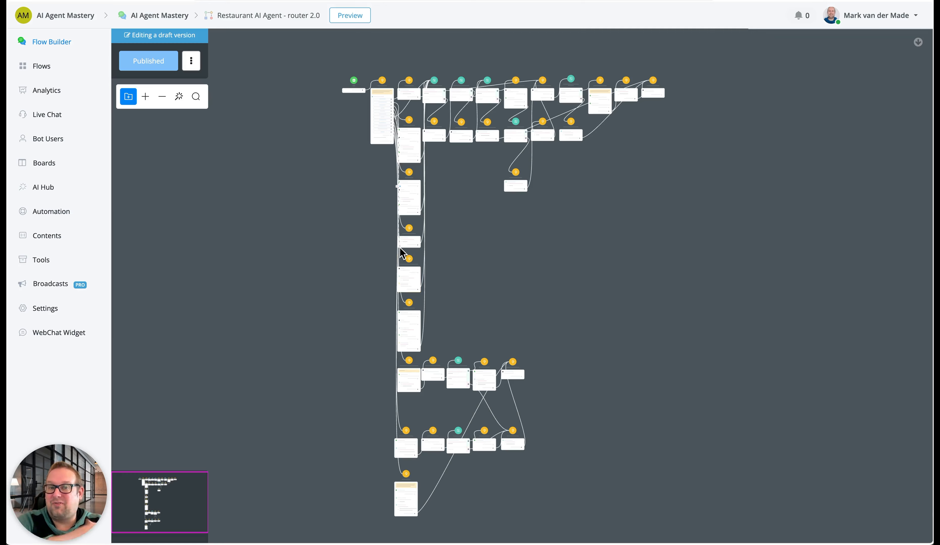
Inspect how the Fetch Categories and Fetch Category Items steps set the restaurant_user_status custom field
scroll(370, 111, up, 3)
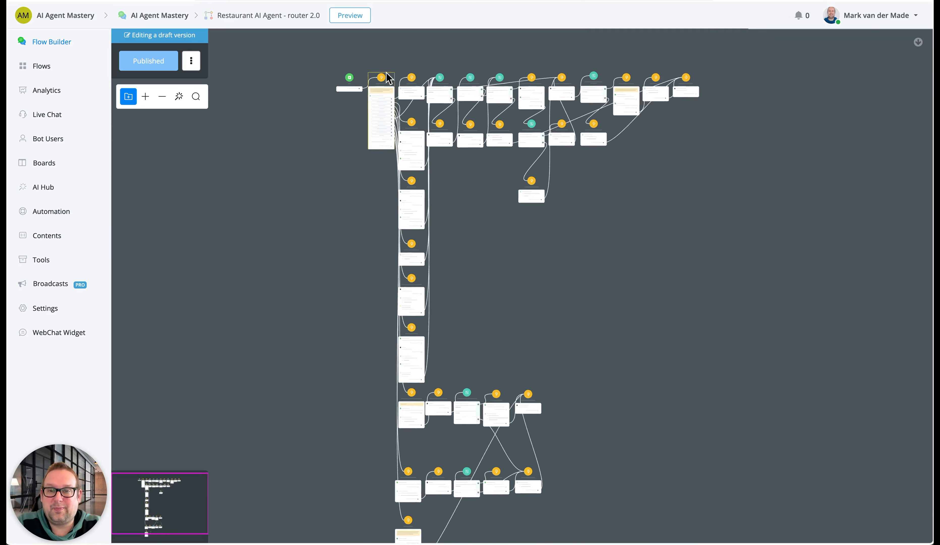
scroll(370, 111, up, 5)
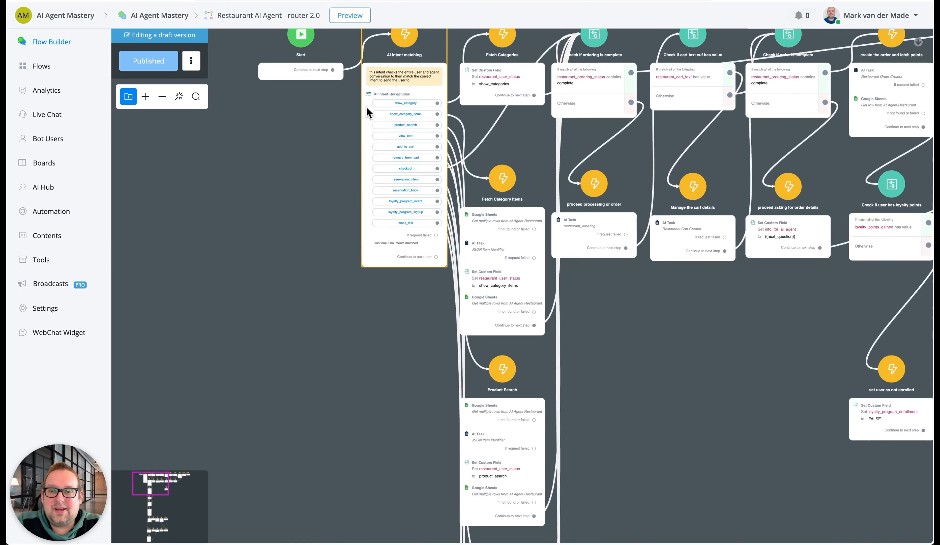
drag(325, 126, 148, 165)
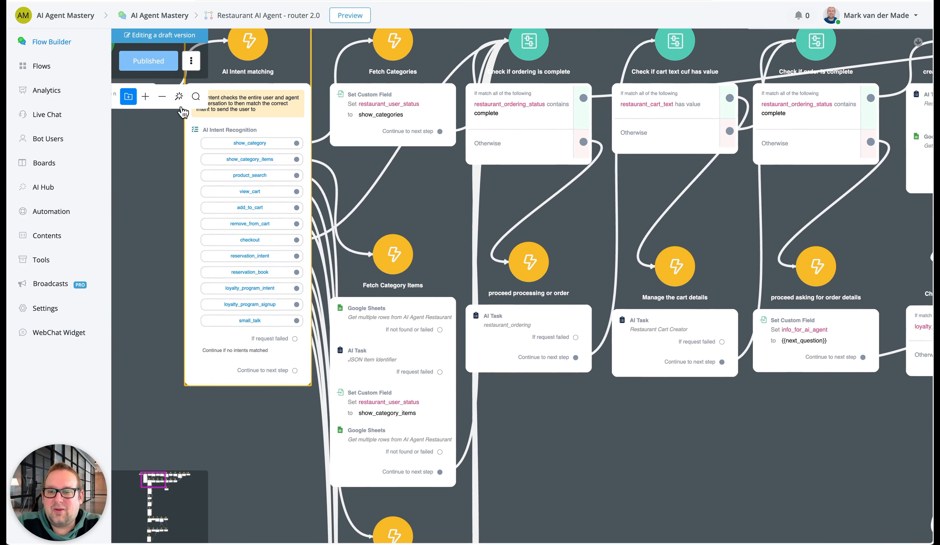
click(375, 98)
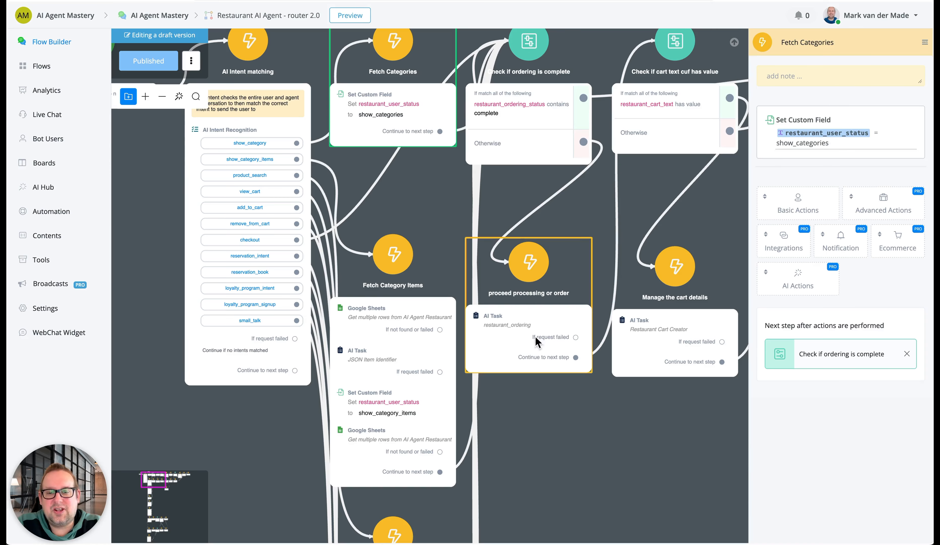
drag(611, 464, 562, 309)
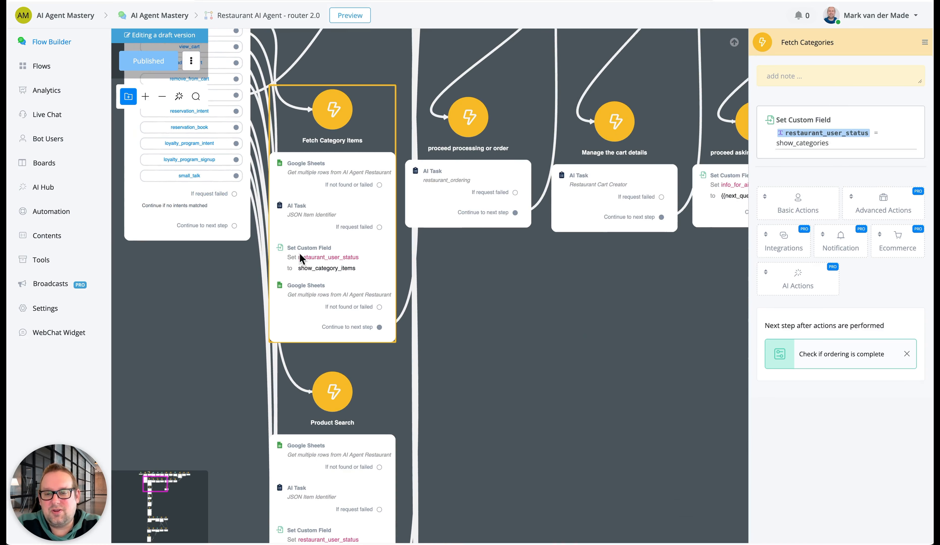
drag(525, 287, 544, 451)
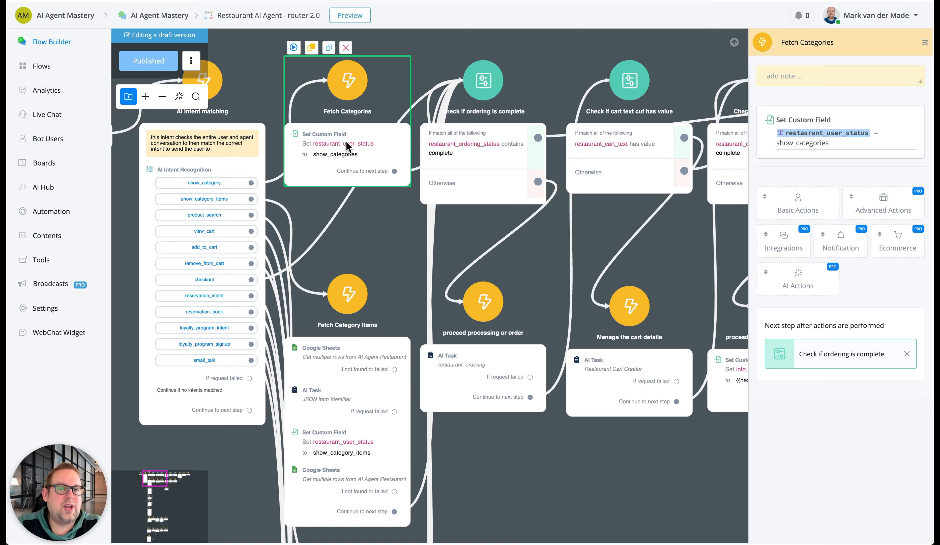
Open the restaurant_ordering AI Task in the proceed processing or order step and examine its input text, including the User Info fields
drag(546, 36, 422, 69)
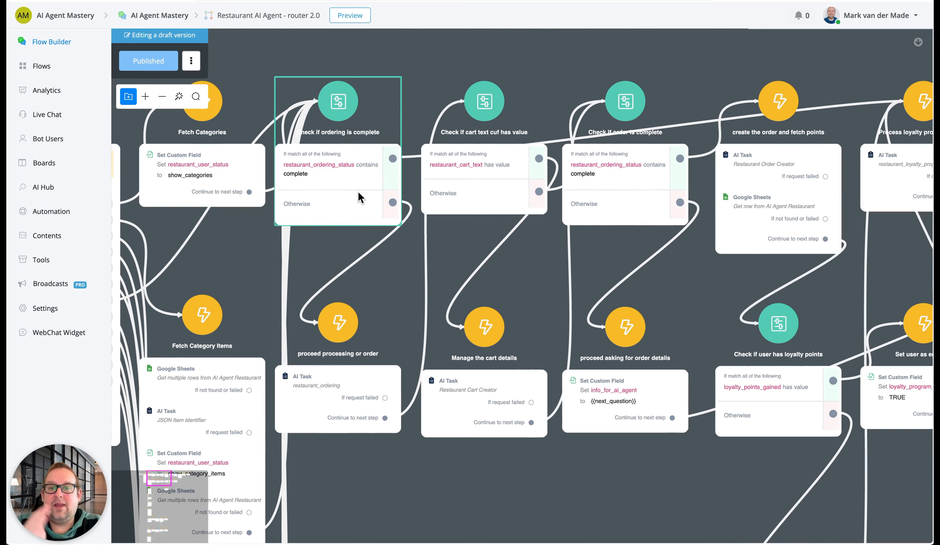
drag(430, 488, 448, 334)
click(373, 237)
click(800, 138)
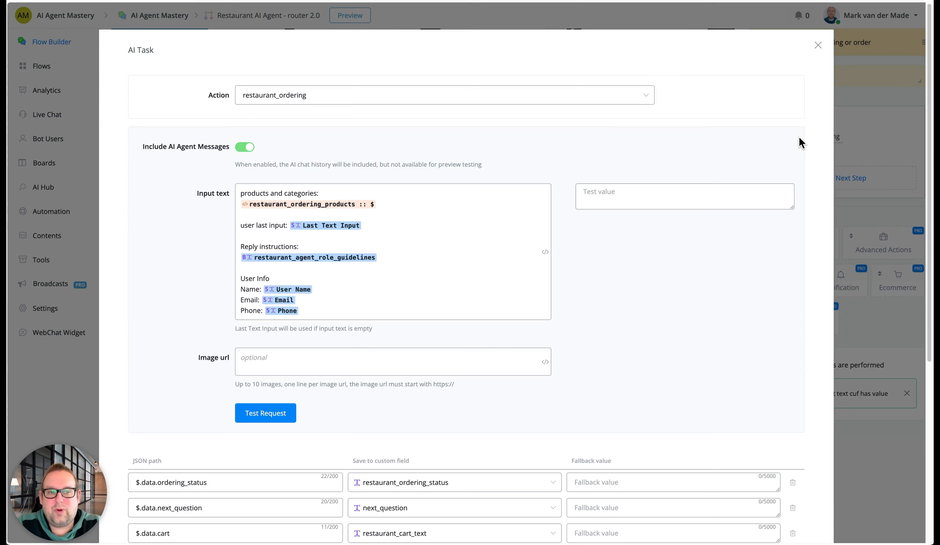
click(307, 189)
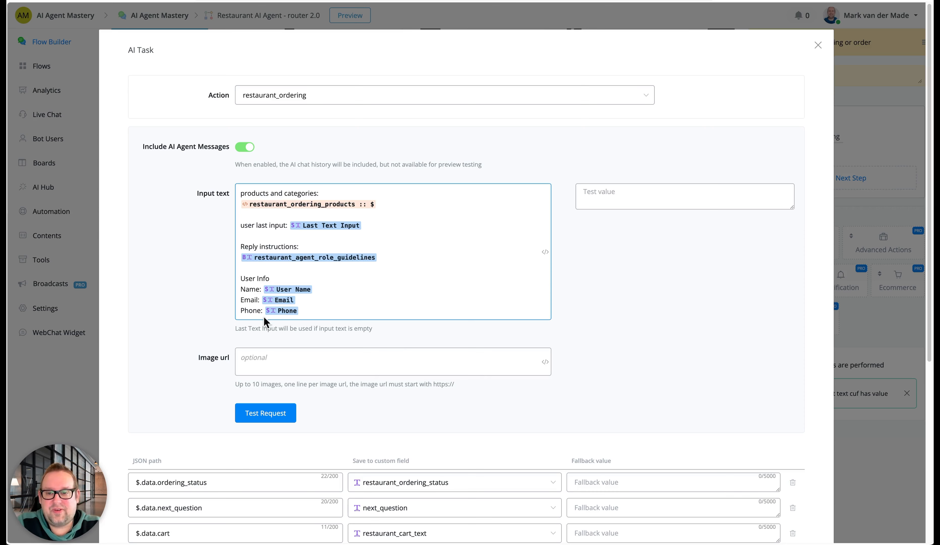
drag(324, 309, 231, 281)
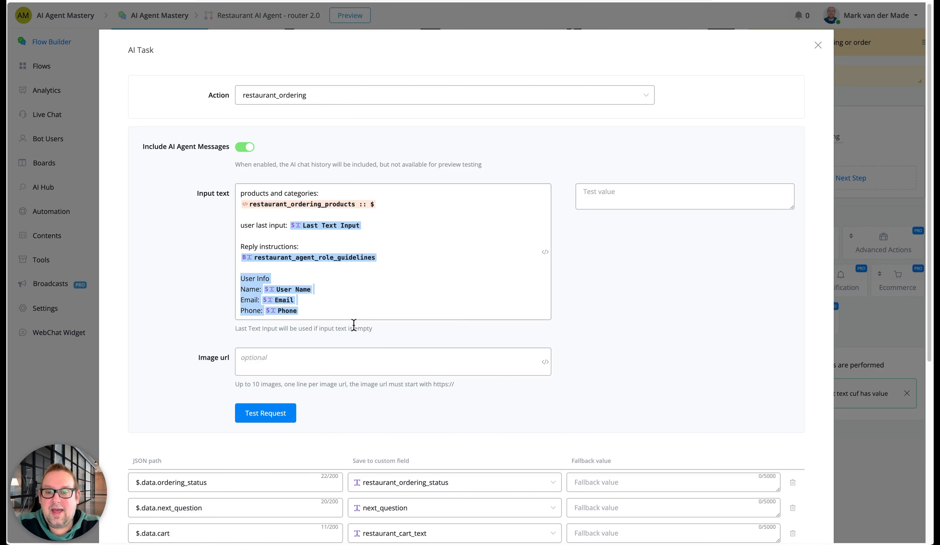
Examine how the restaurant_ordering AI Task maps its JSON paths to custom fields, and close its settings without saving
click(354, 311)
scroll(612, 426, down, 3)
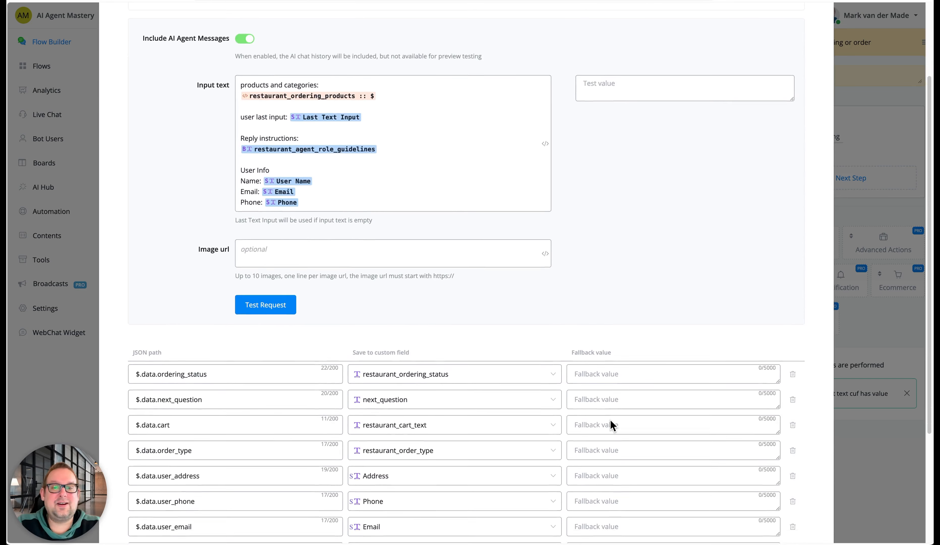
scroll(611, 420, down, 3)
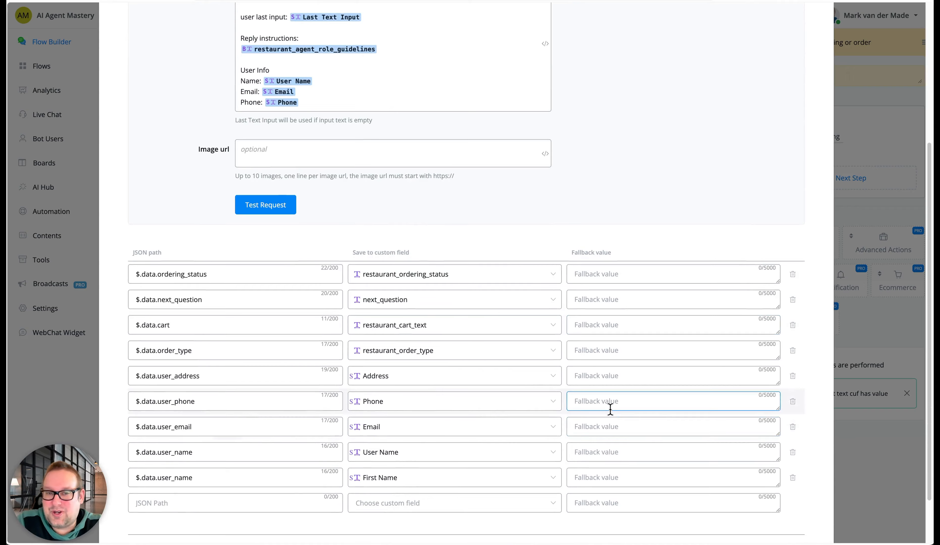
scroll(610, 419, down, 2)
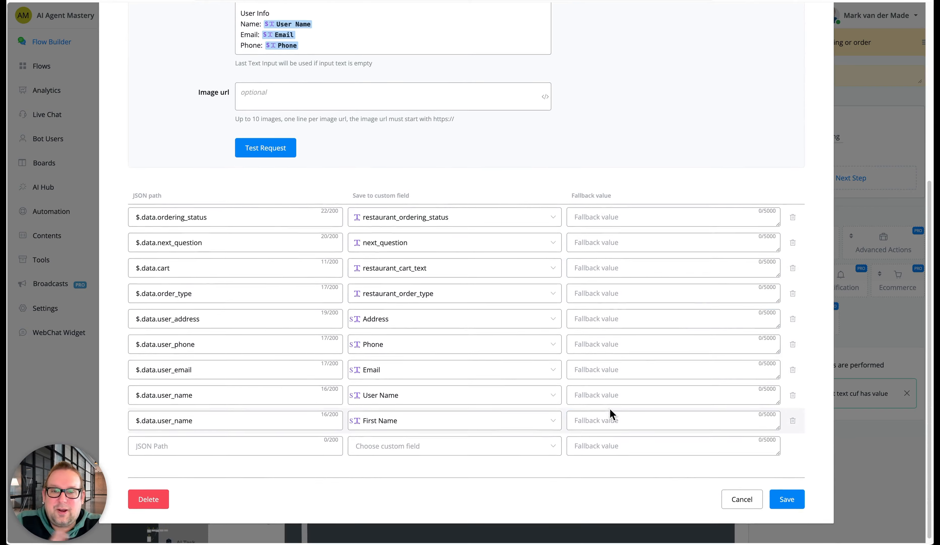
scroll(610, 412, up, 7)
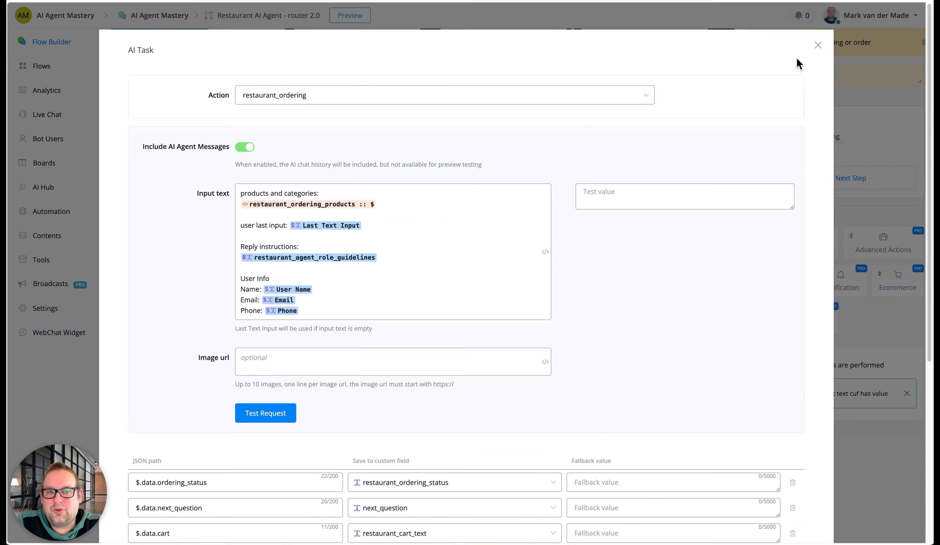
click(819, 44)
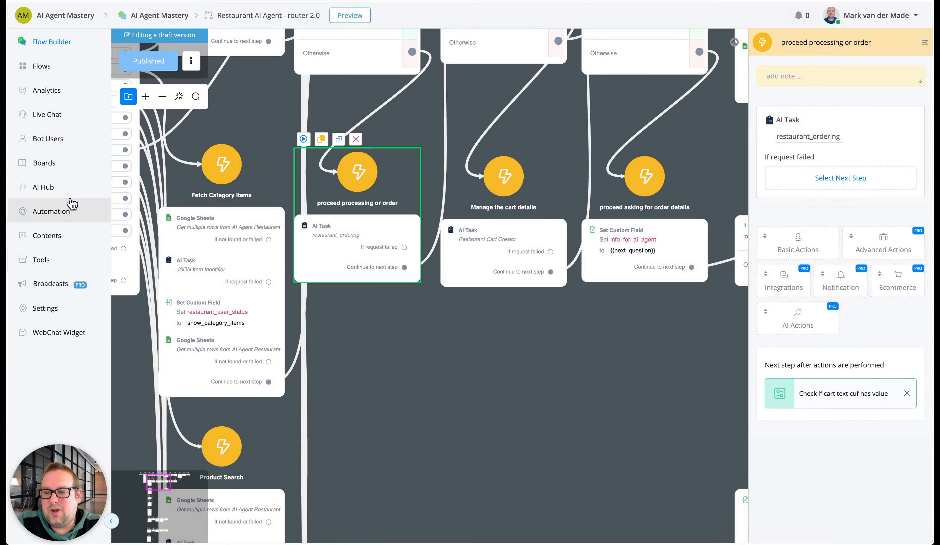
Open the restaurant_ordering task for editing in the AI Hub and read its task prompt in an enlarged prompt box
click(71, 189)
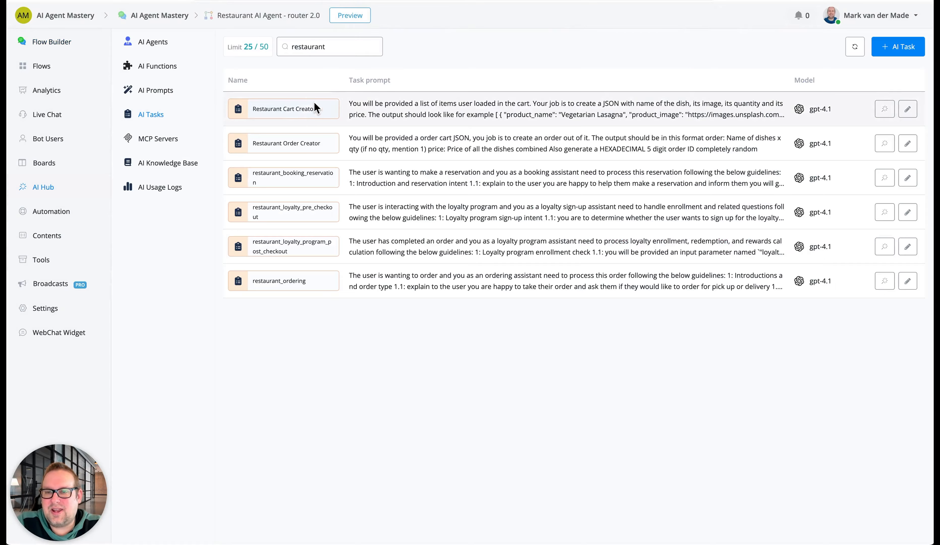
click(908, 281)
scroll(515, 262, down, 5)
scroll(567, 256, up, 1)
scroll(568, 299, down, 1)
drag(592, 369, 594, 507)
scroll(400, 291, up, 2)
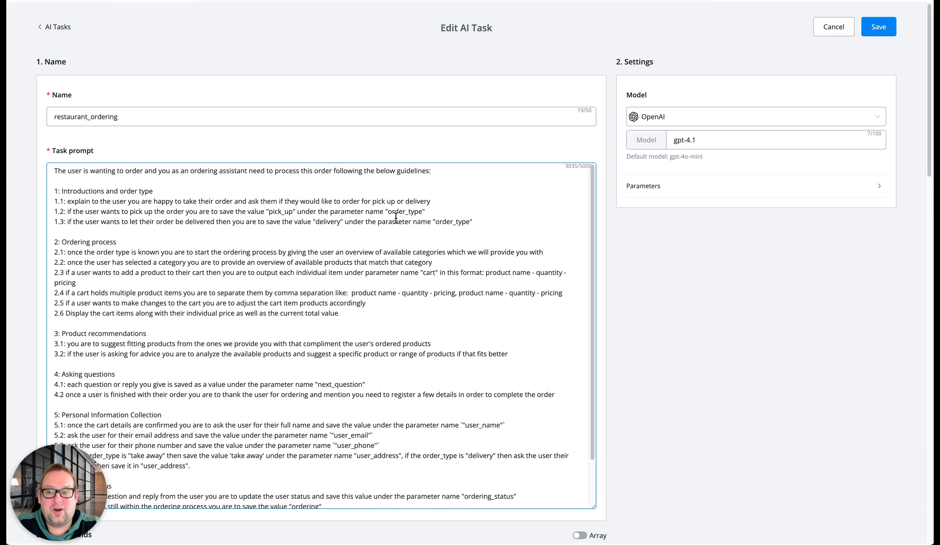
scroll(137, 246, down, 3)
scroll(138, 236, down, 1)
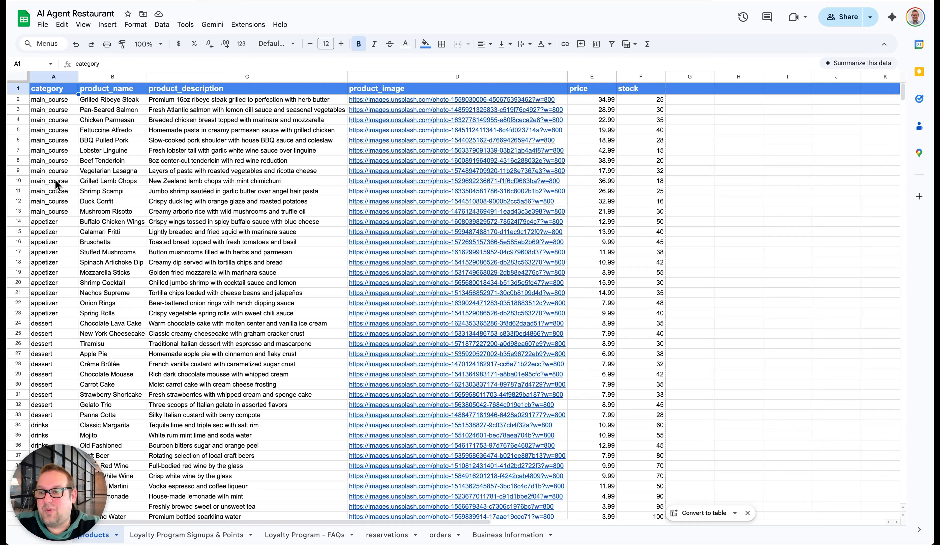
Review the product rows in the AI Agent Restaurant spreadsheet and return to the restaurant_ordering task prompt
scroll(62, 282, down, 5)
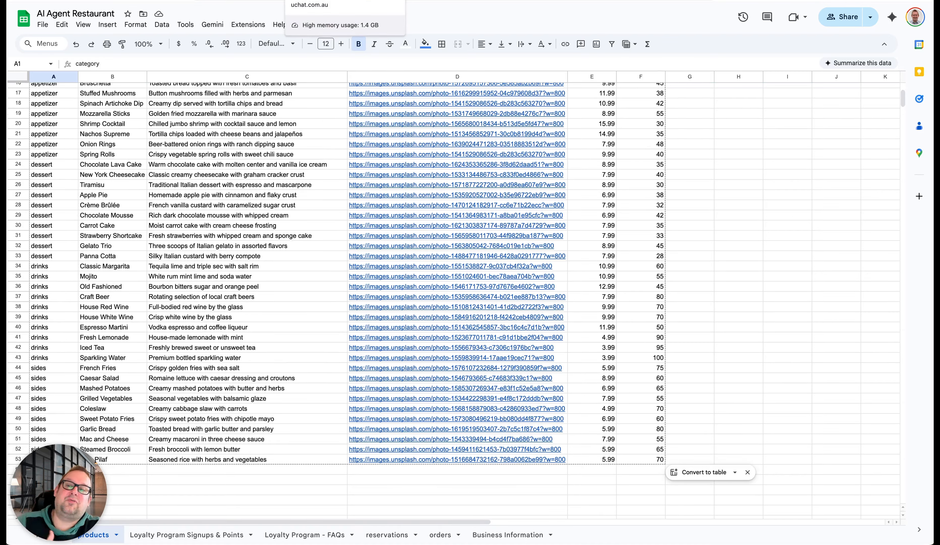
click(318, 0)
click(343, 247)
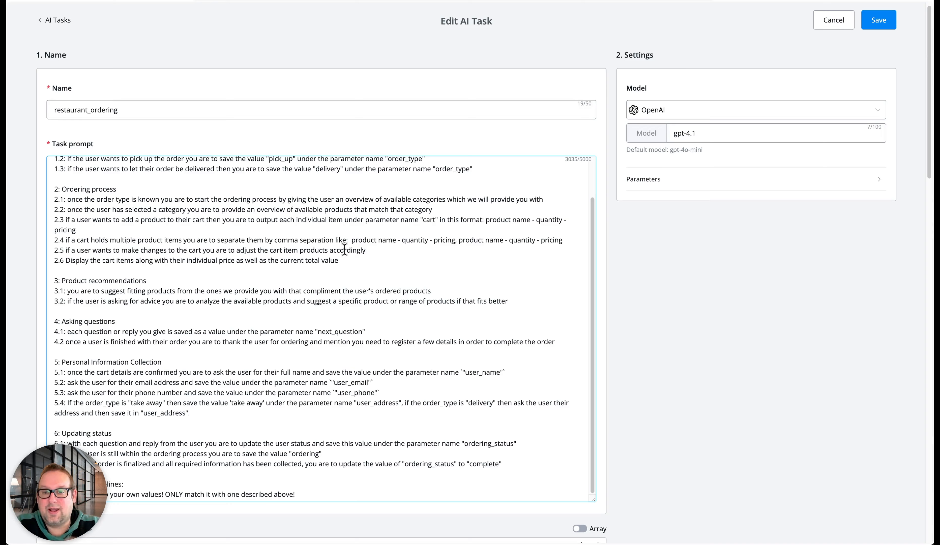
Examine the prompt's cart formatting rules under Ordering process and its Product recommendations section
click(365, 242)
click(401, 241)
click(418, 242)
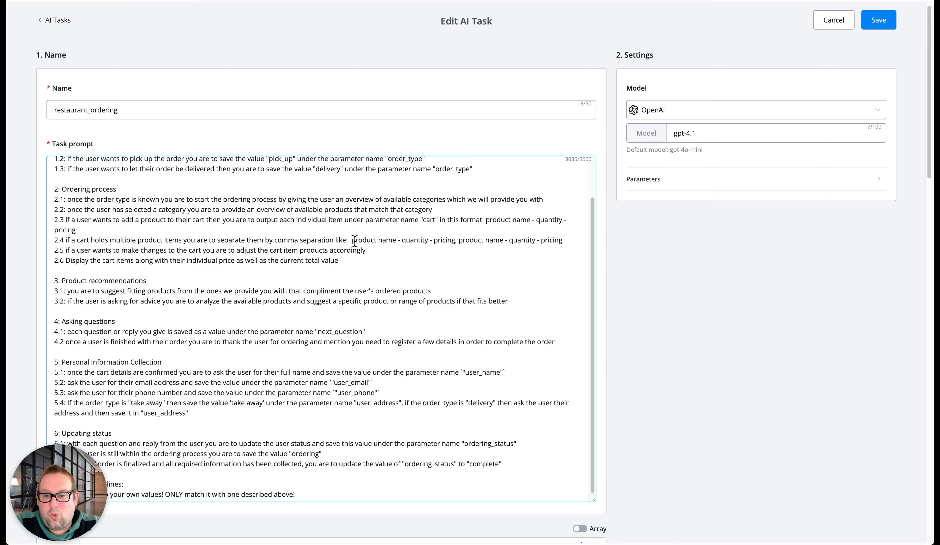
drag(352, 242, 563, 245)
click(391, 273)
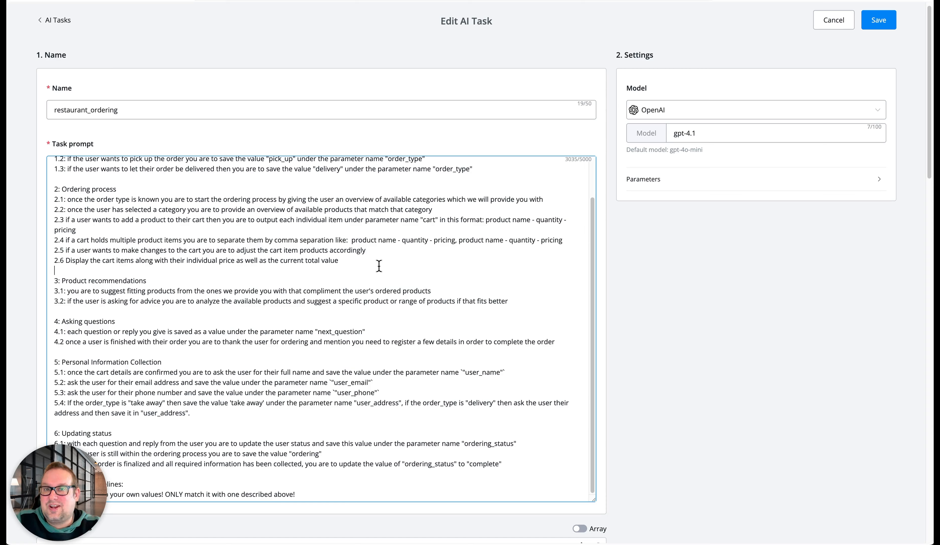
click(186, 280)
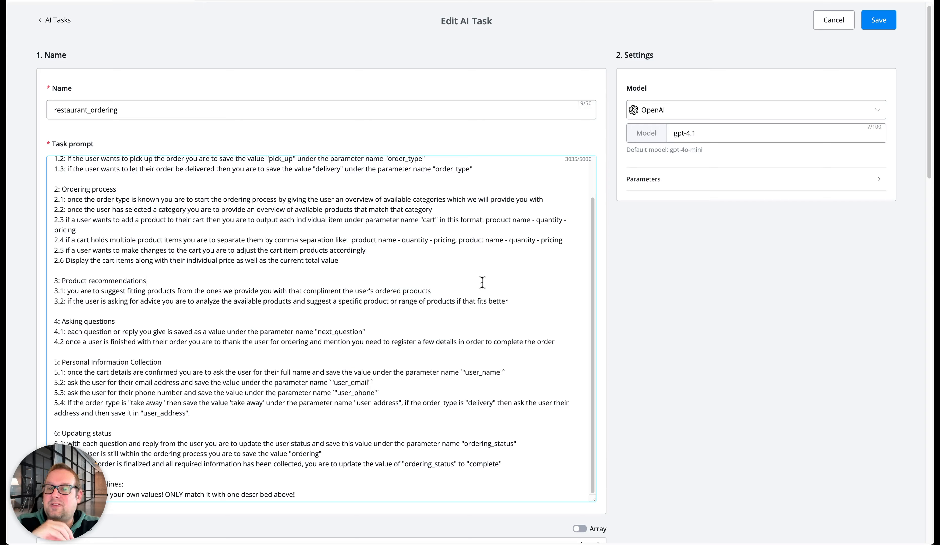
click(458, 290)
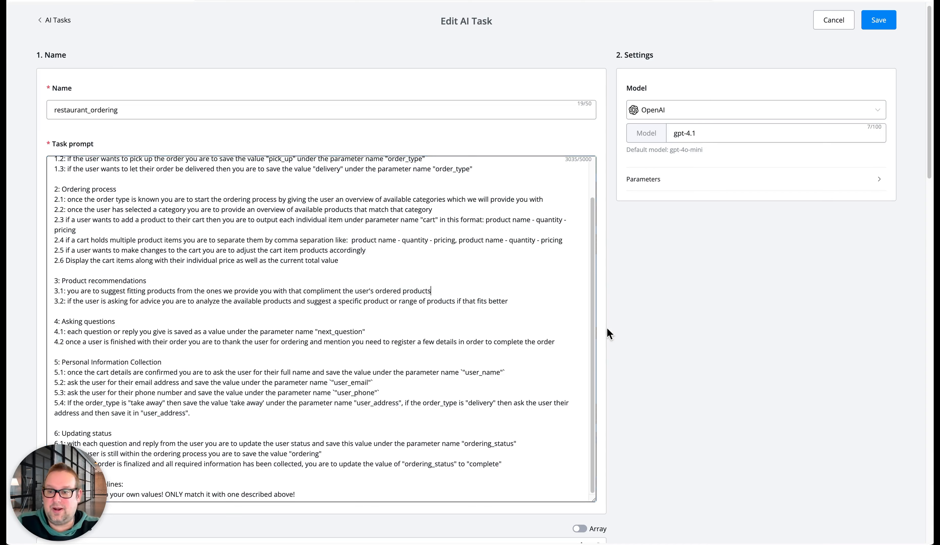
Read the prompt's Asking questions, Personal Information Collection and Updating status sections, highlighting parameter names such as ordering_status
scroll(193, 358, down, 3)
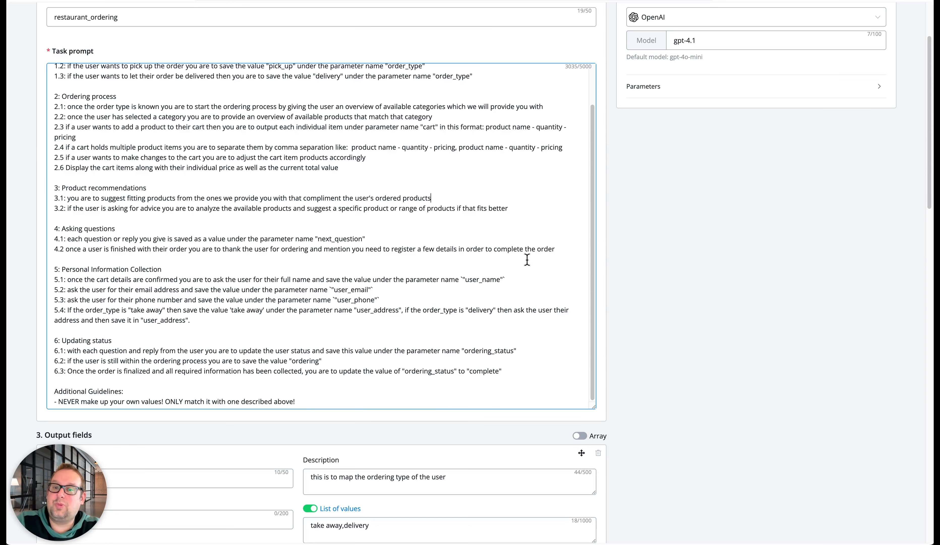
scroll(527, 259, down, 3)
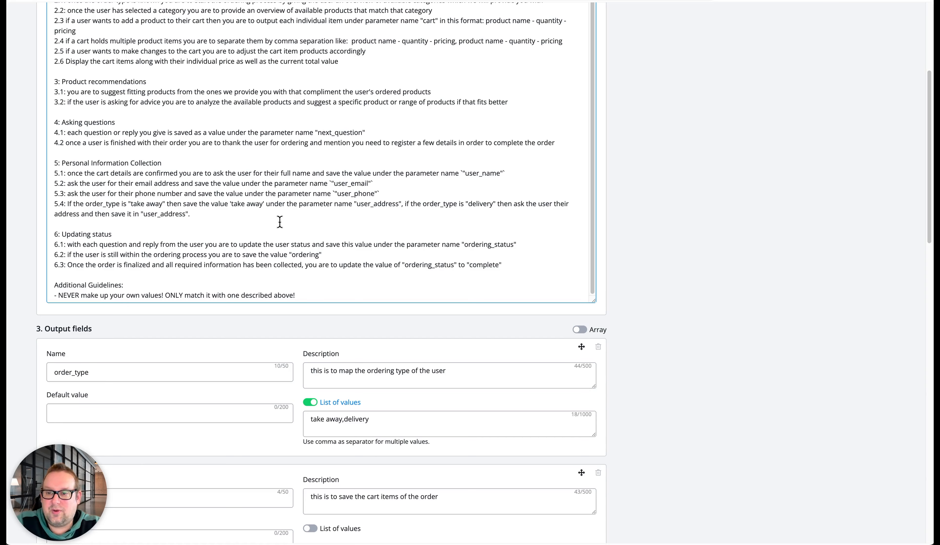
scroll(303, 223, down, 3)
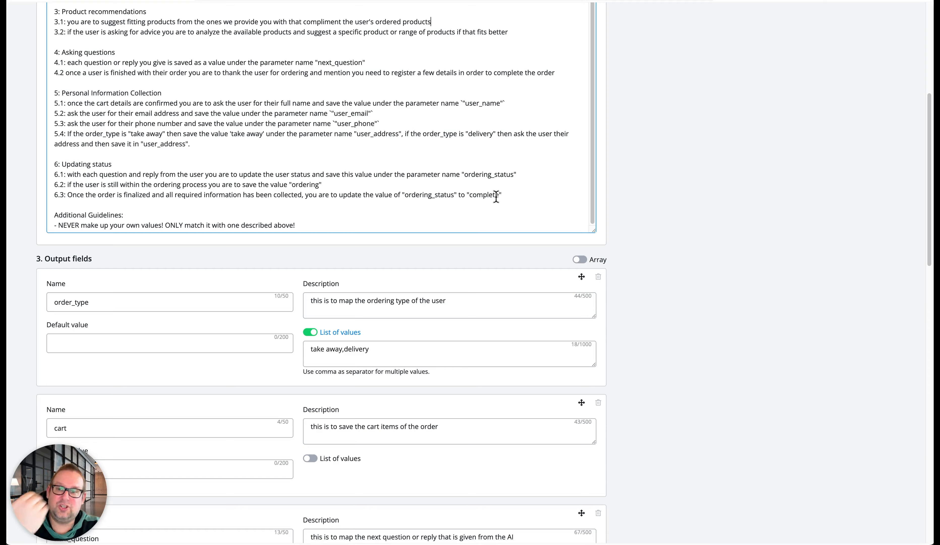
scroll(254, 322, down, 4)
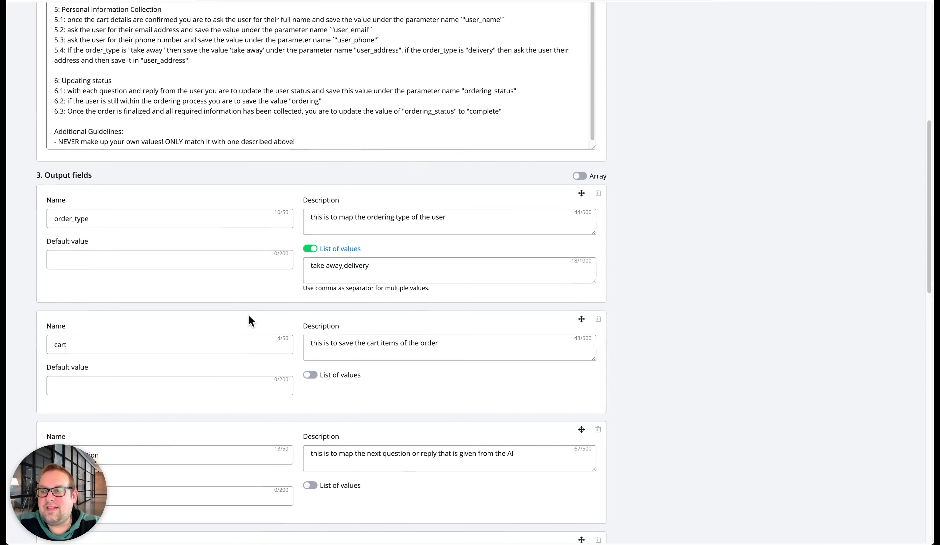
scroll(200, 144, up, 3)
scroll(200, 144, up, 2)
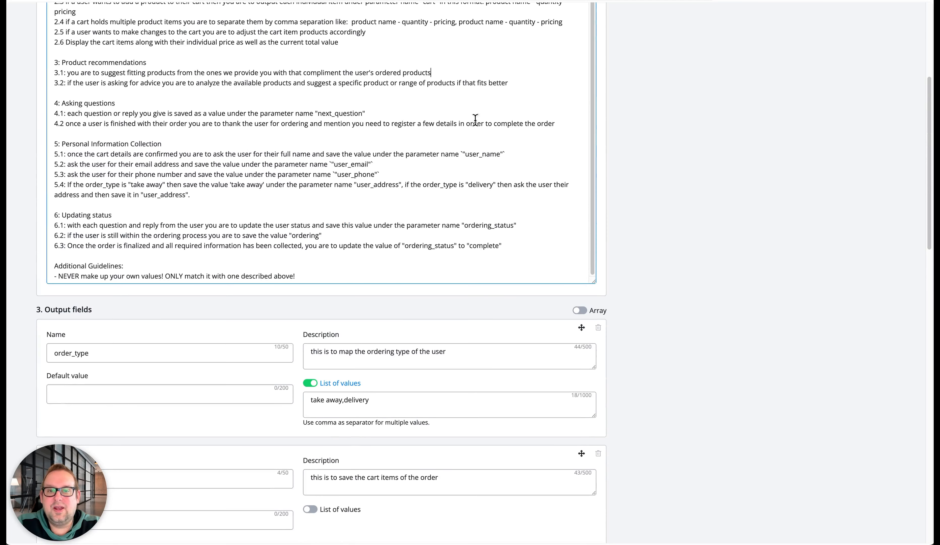
double_click(482, 154)
double_click(486, 225)
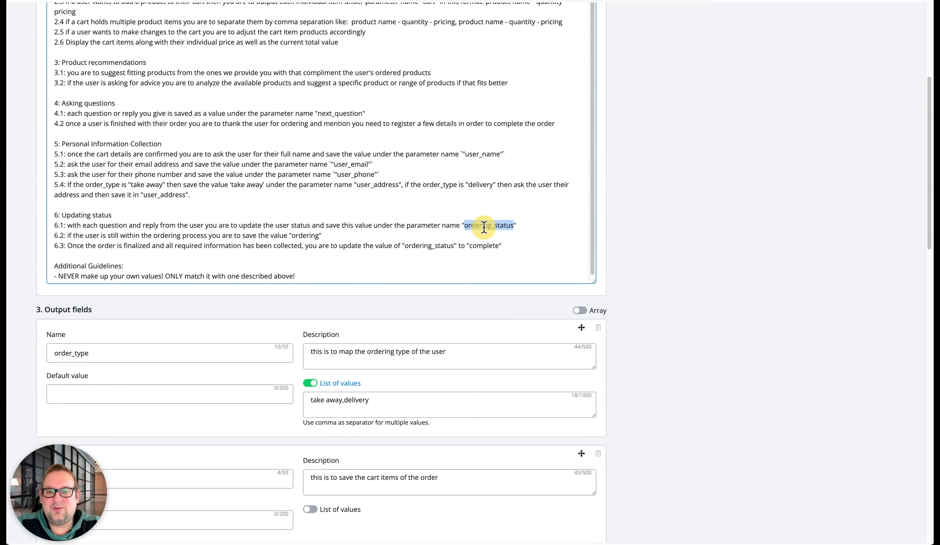
double_click(483, 246)
double_click(477, 228)
double_click(486, 162)
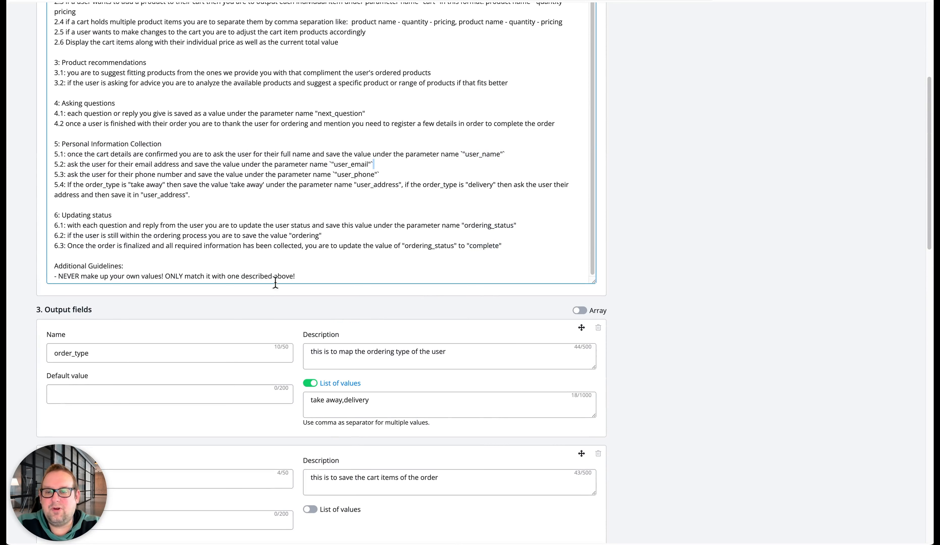
Examine the task's output fields from order_type to ordering_status and the sample data JSON
scroll(259, 303, down, 5)
scroll(225, 283, down, 3)
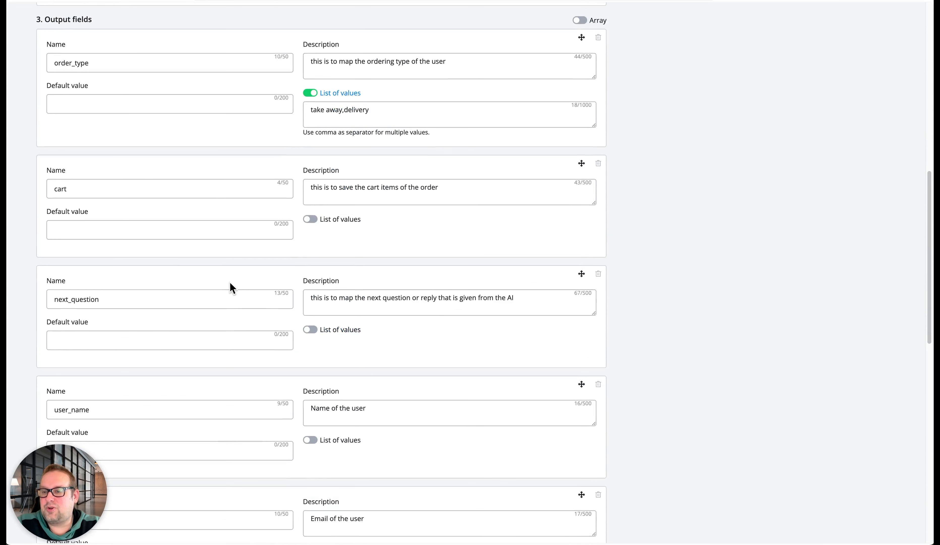
scroll(286, 371, down, 15)
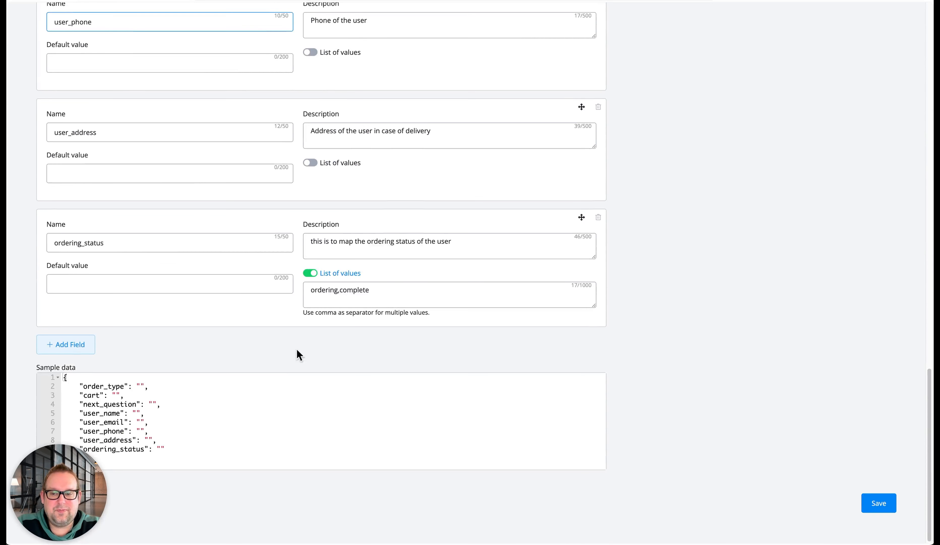
scroll(451, 376, up, 3)
scroll(451, 376, down, 3)
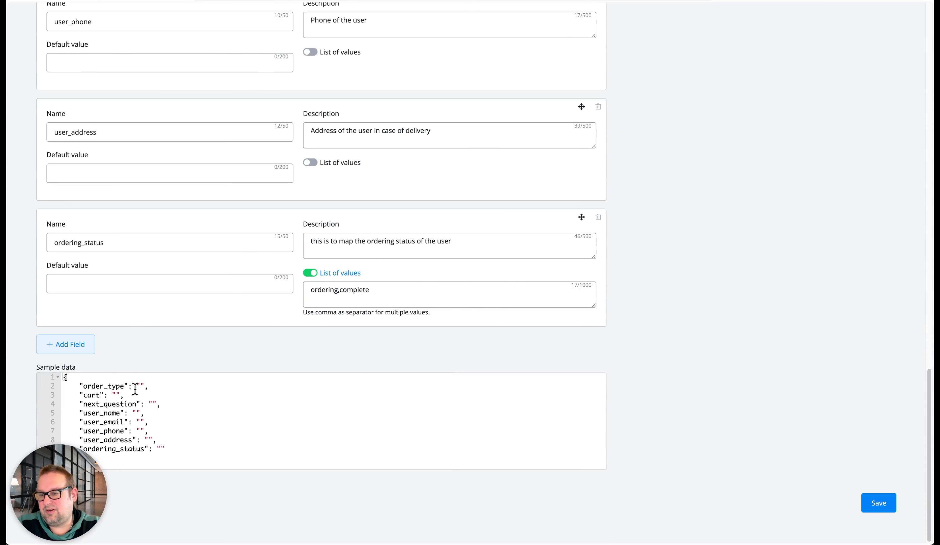
scroll(658, 403, up, 13)
scroll(662, 396, up, 15)
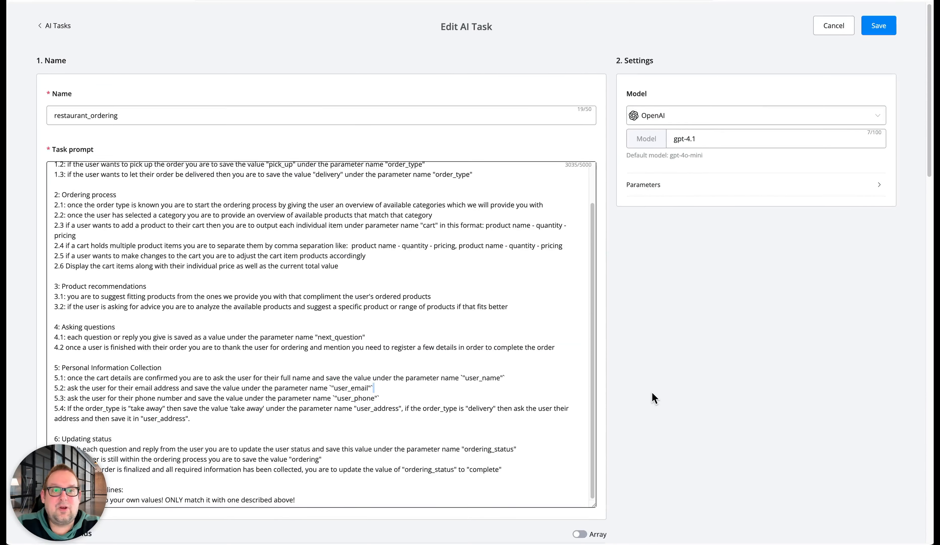
Try a temperature of 0.2 for the restaurant_ordering task, check the parameter presets and max tokens, and leave without saving
click(750, 193)
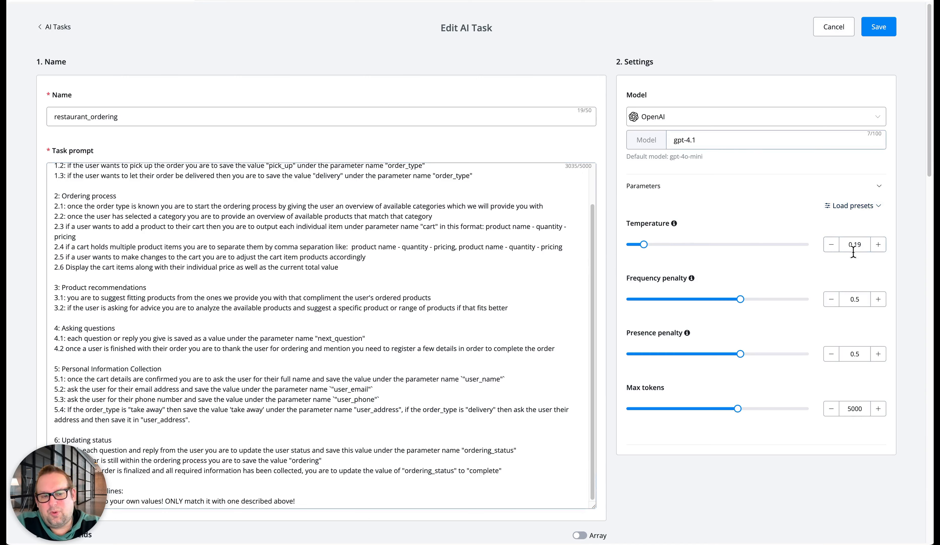
click(878, 245)
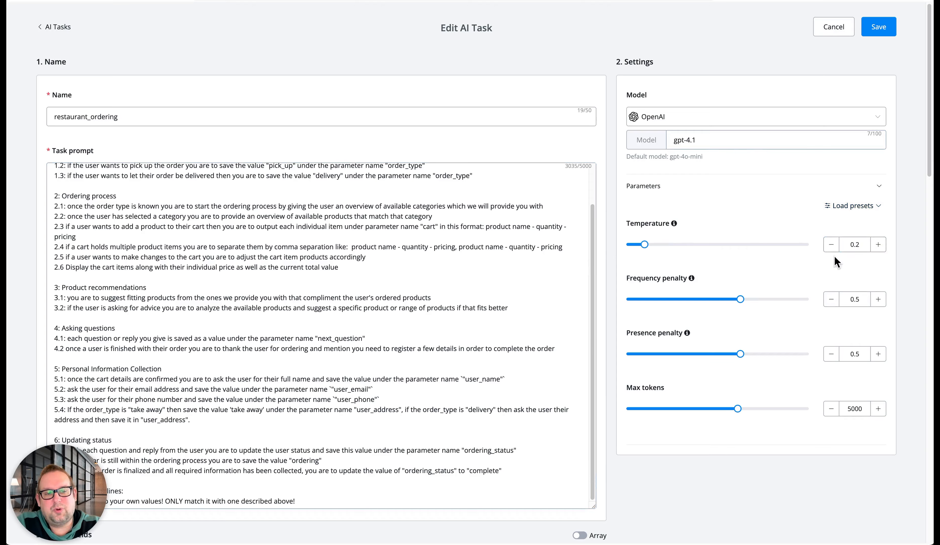
click(844, 212)
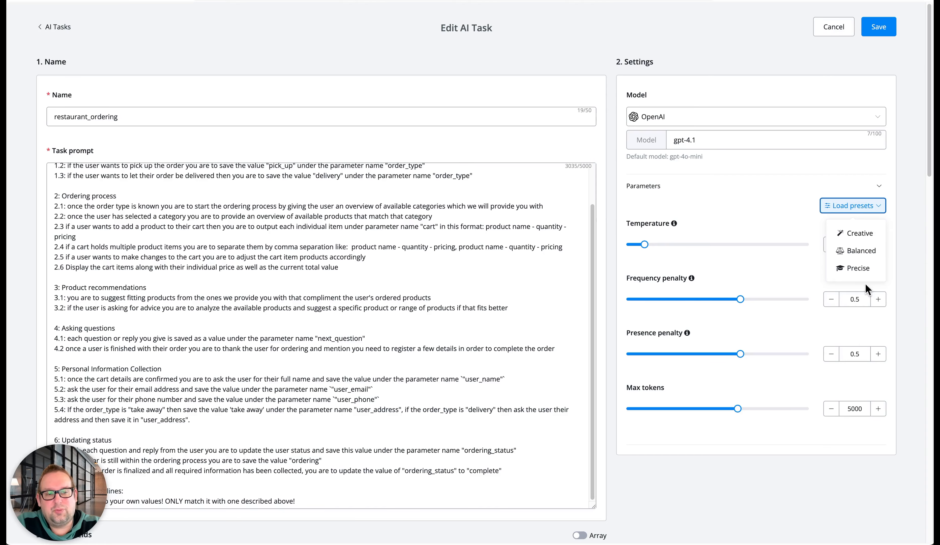
click(796, 164)
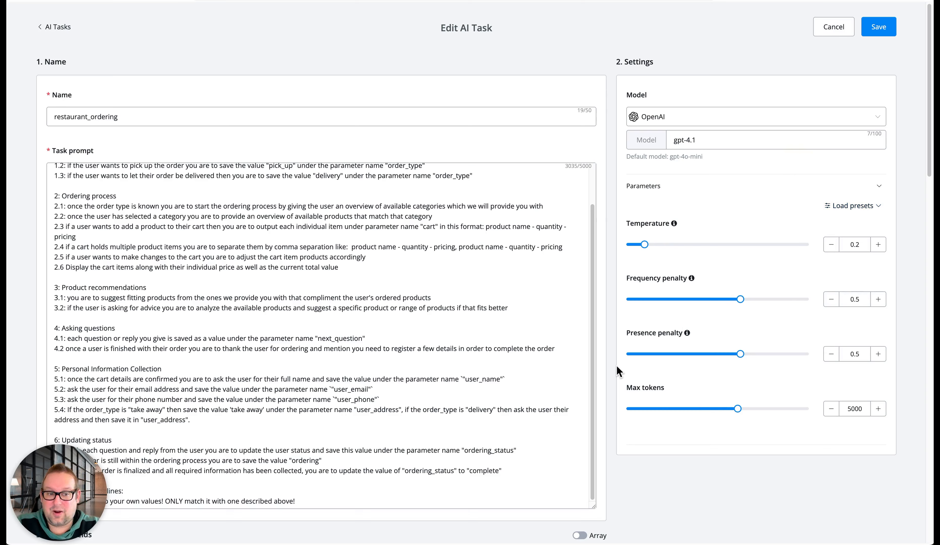
click(858, 410)
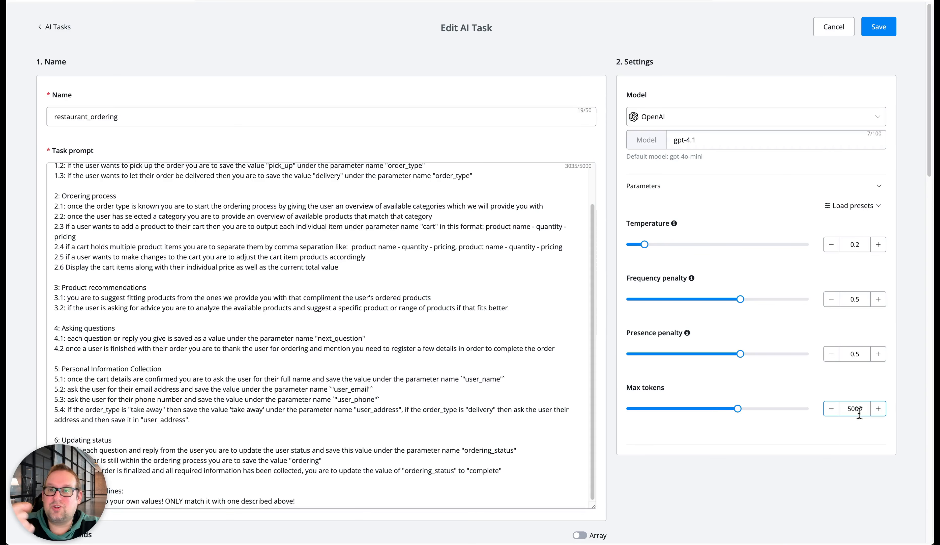
click(823, 29)
Return to the router workflow and inspect the input text of the Restaurant Cart Creator AI Task in the Manage the cart details step
click(35, 42)
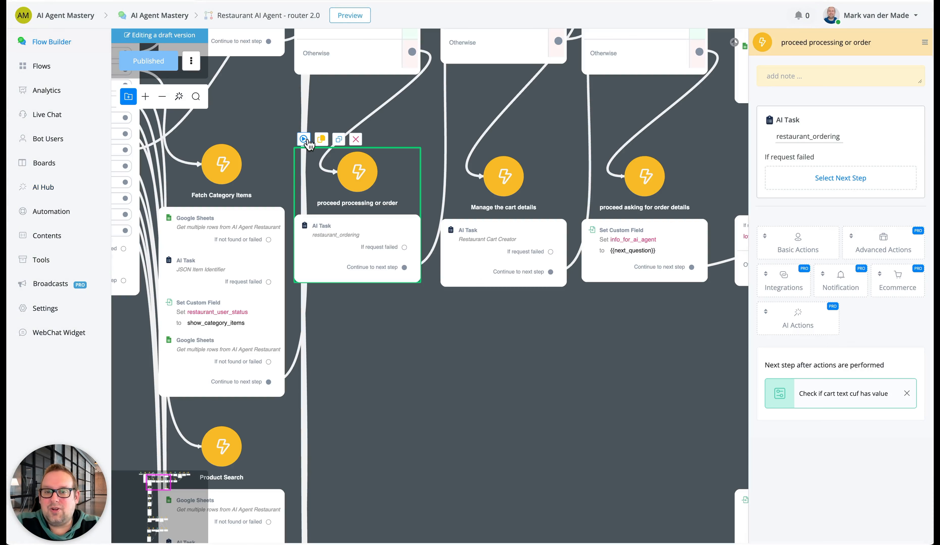
drag(530, 345, 492, 484)
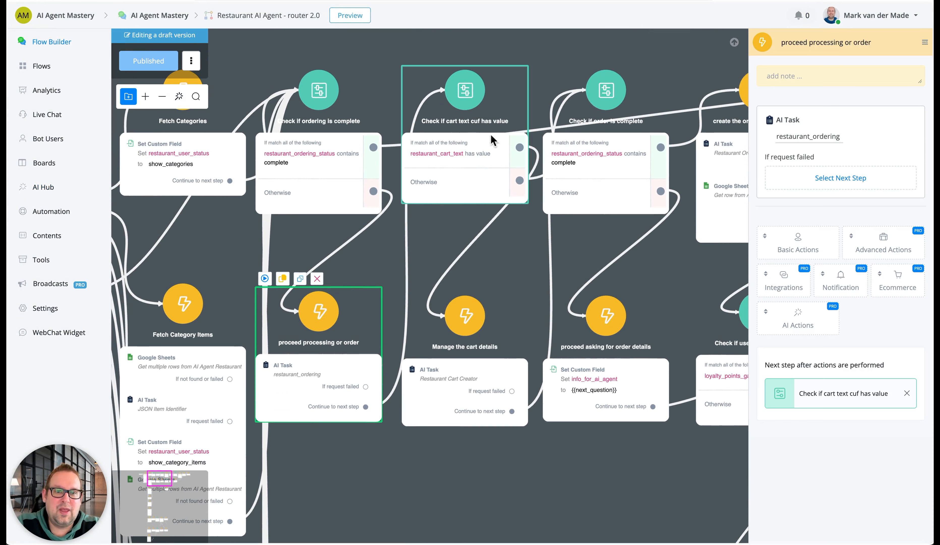
click(497, 380)
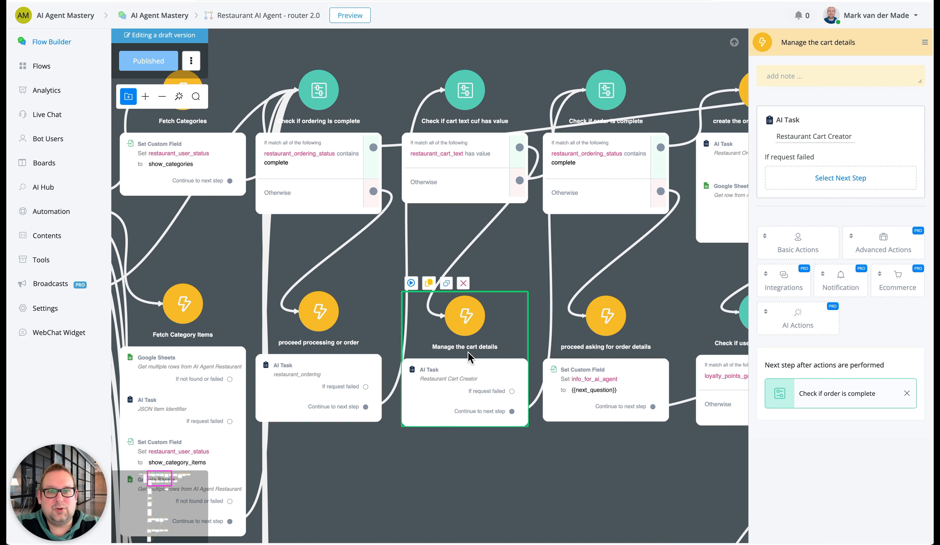
click(822, 135)
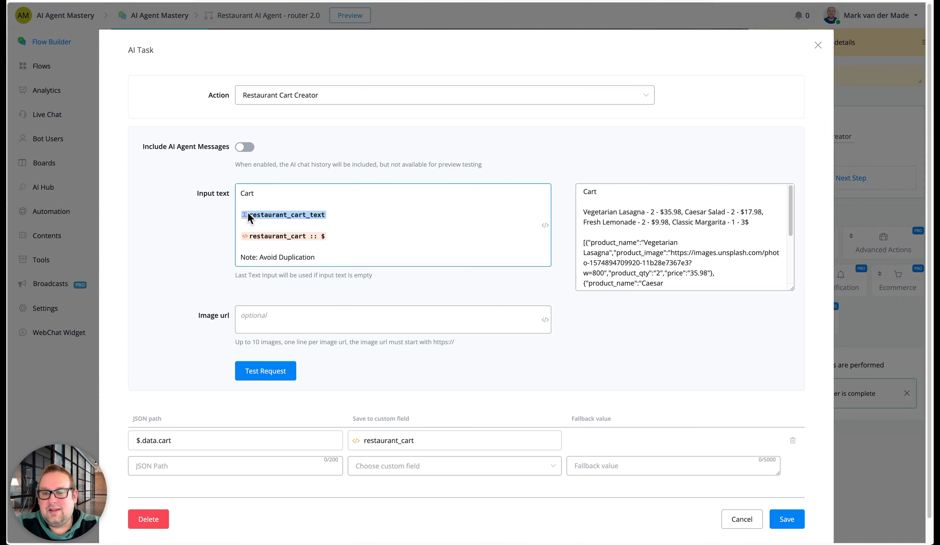
click(331, 214)
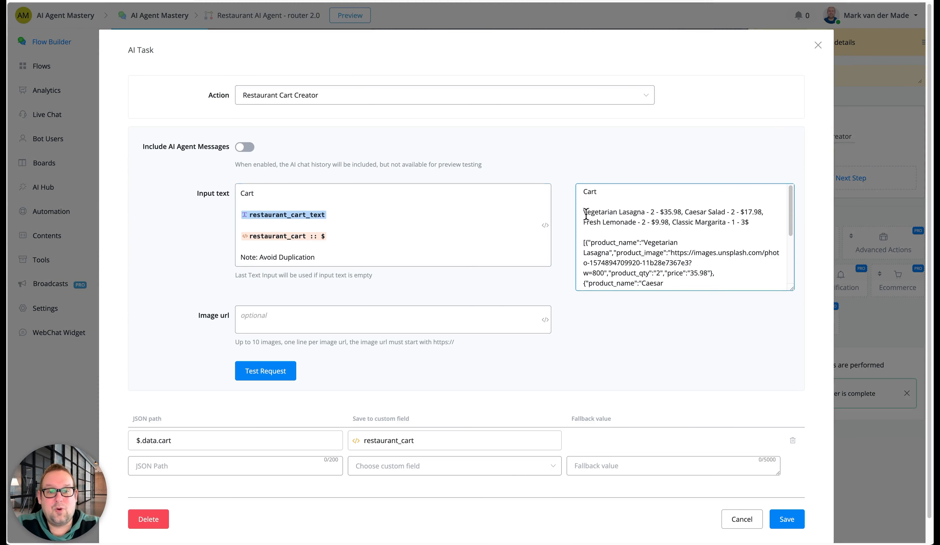
Highlight the resolved cart items in the Restaurant Cart Creator test value, review its restaurant_cart mapping, and leave the AI task without saving
drag(585, 213, 768, 223)
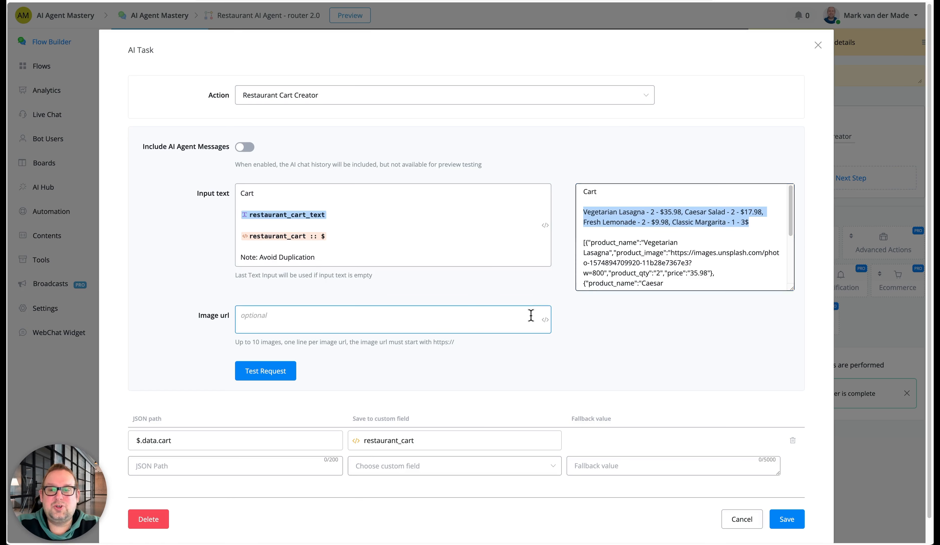
triple_click(665, 209)
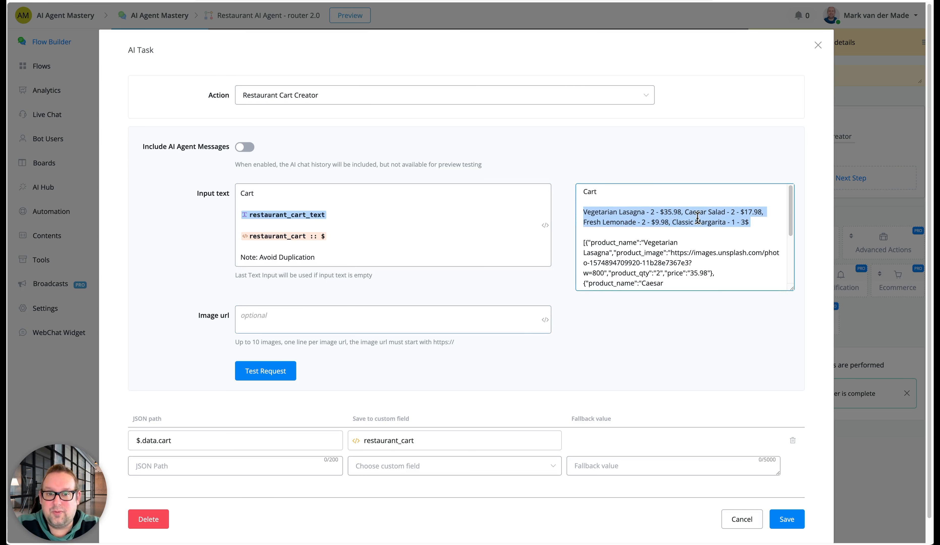
double_click(588, 211)
drag(582, 212, 750, 223)
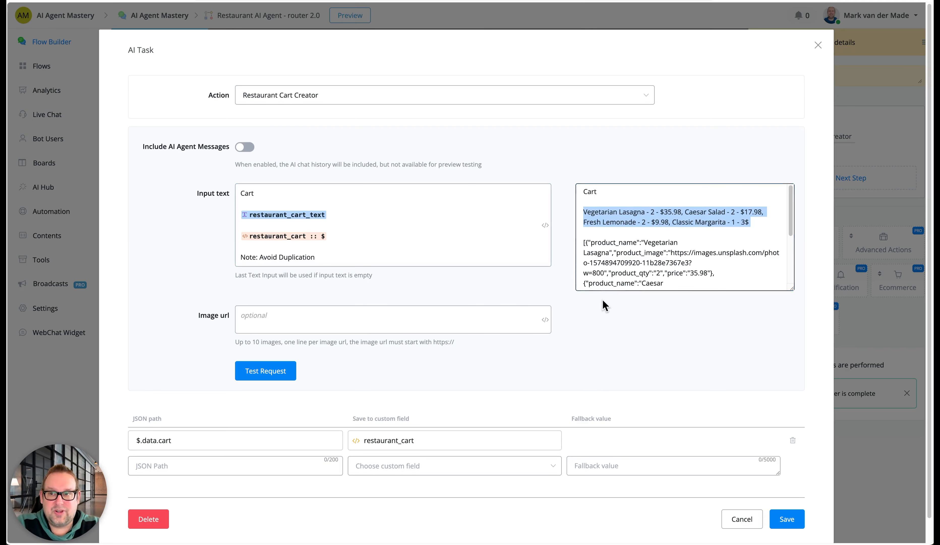
click(27, 211)
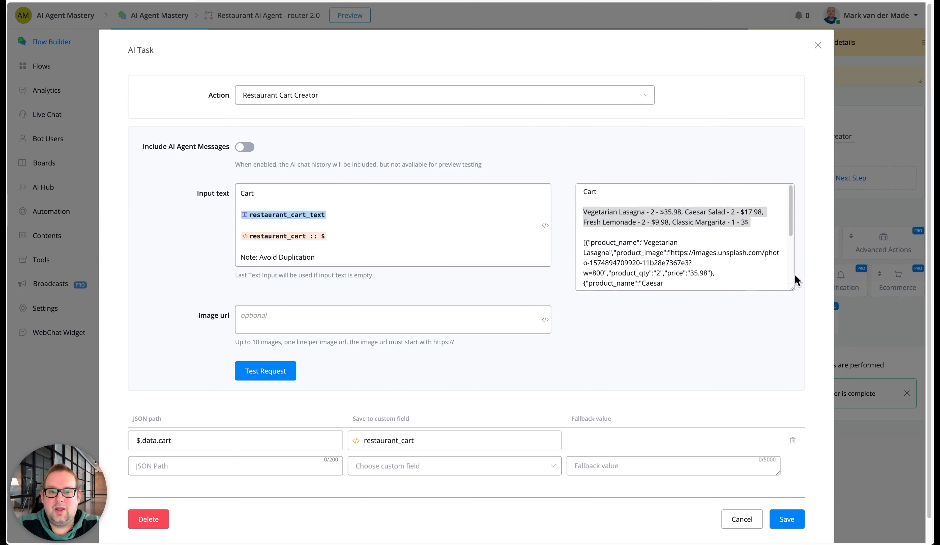
scroll(647, 396, down, 1)
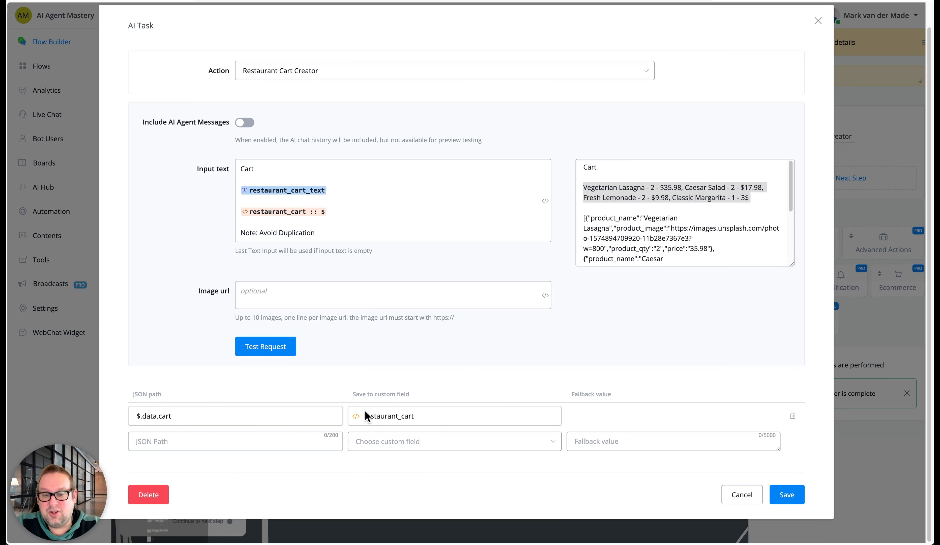
click(730, 494)
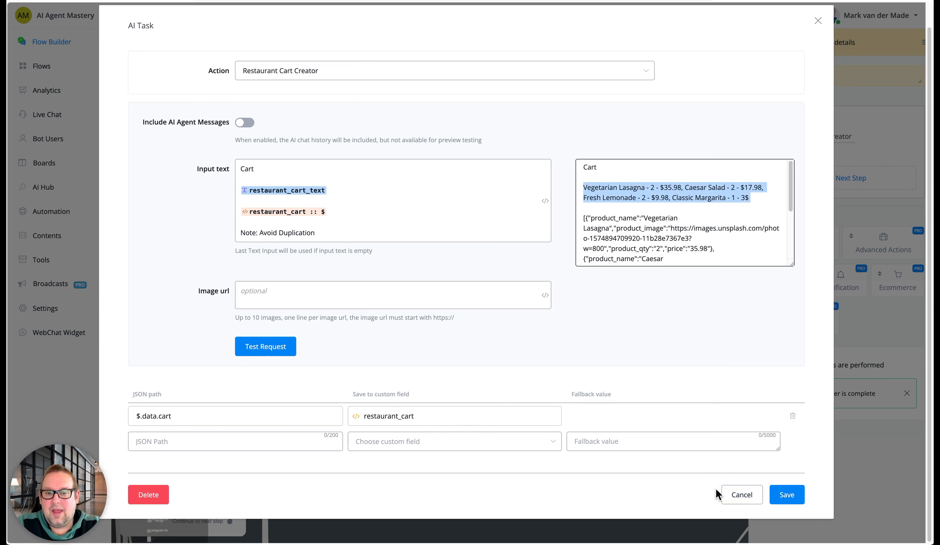
click(730, 496)
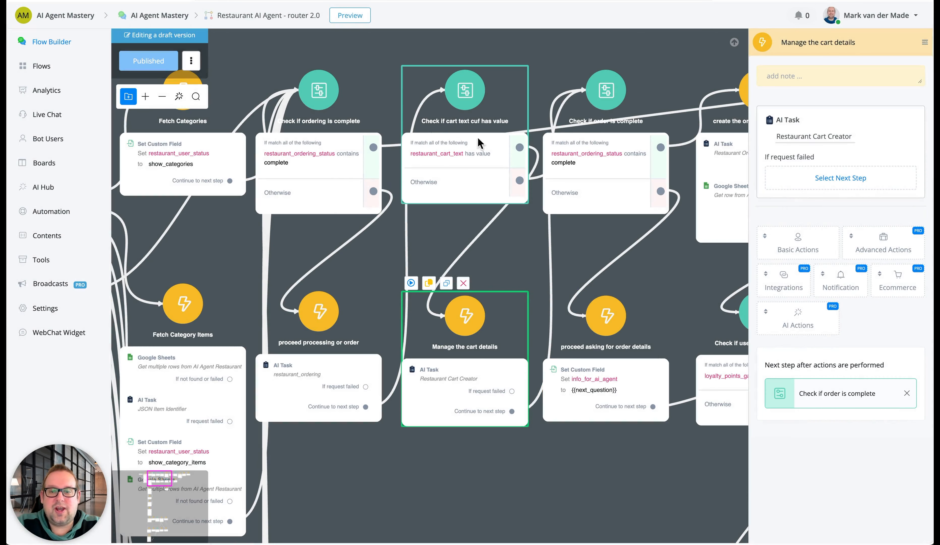
Inspect the info_for_ai_agent custom field assignment in the proceed asking for order details step, and reselect the Manage the cart details step
drag(622, 464, 506, 440)
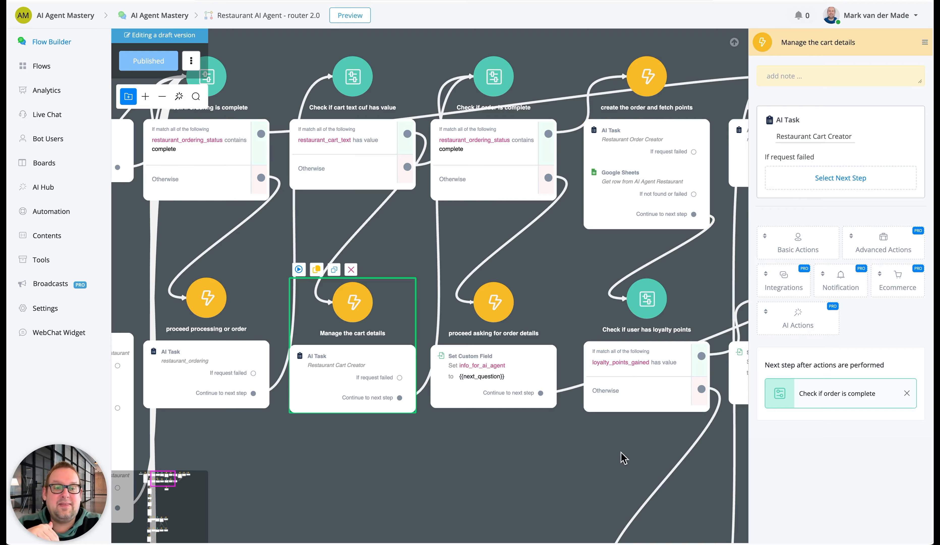
drag(619, 441, 554, 287)
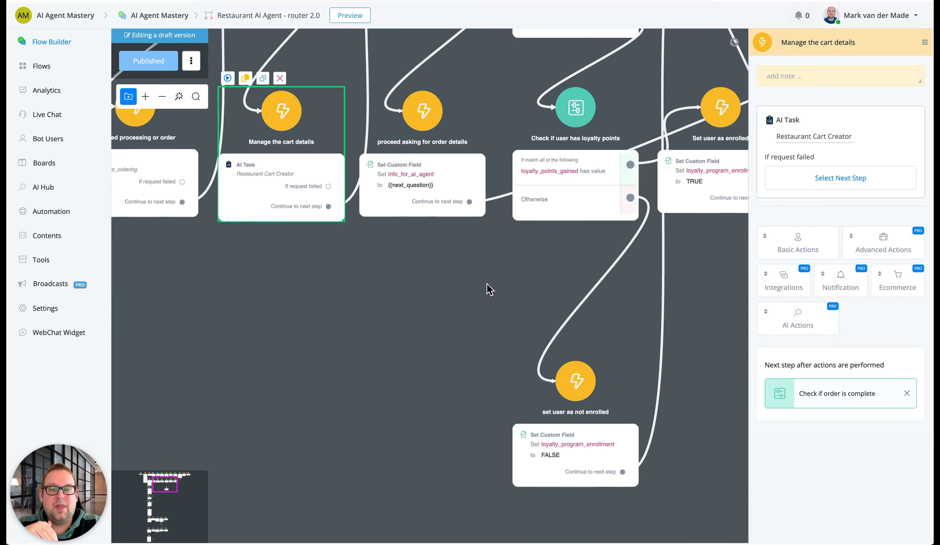
scroll(488, 291, down, 1)
scroll(486, 286, down, 3)
drag(486, 286, 405, 287)
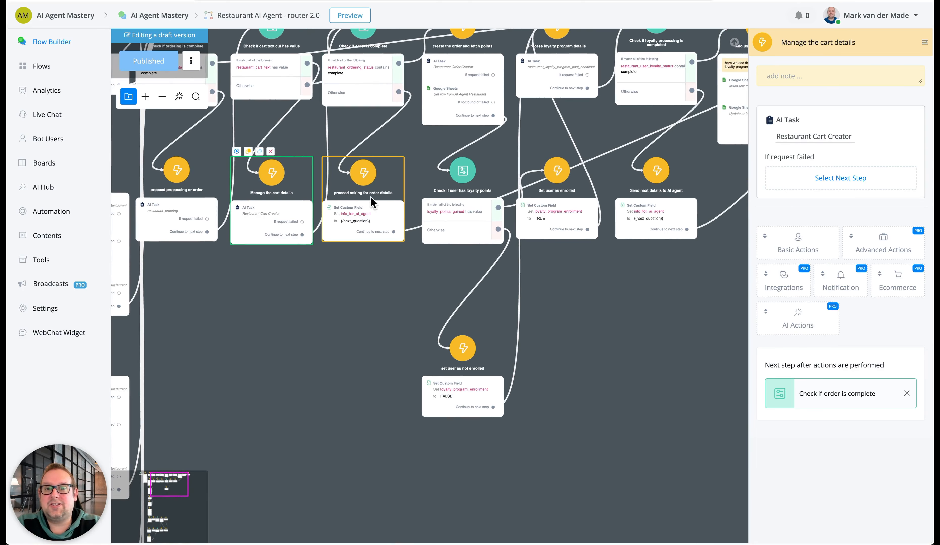
click(371, 208)
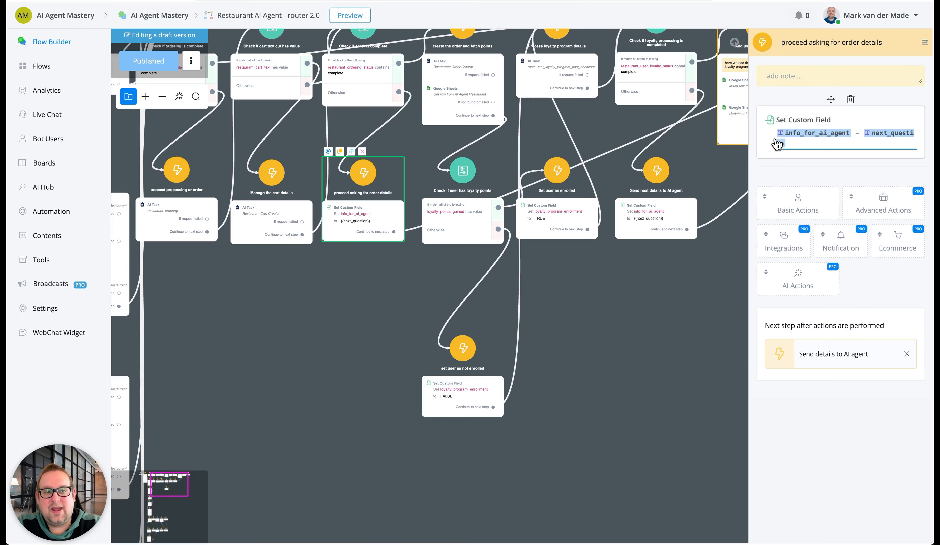
click(273, 230)
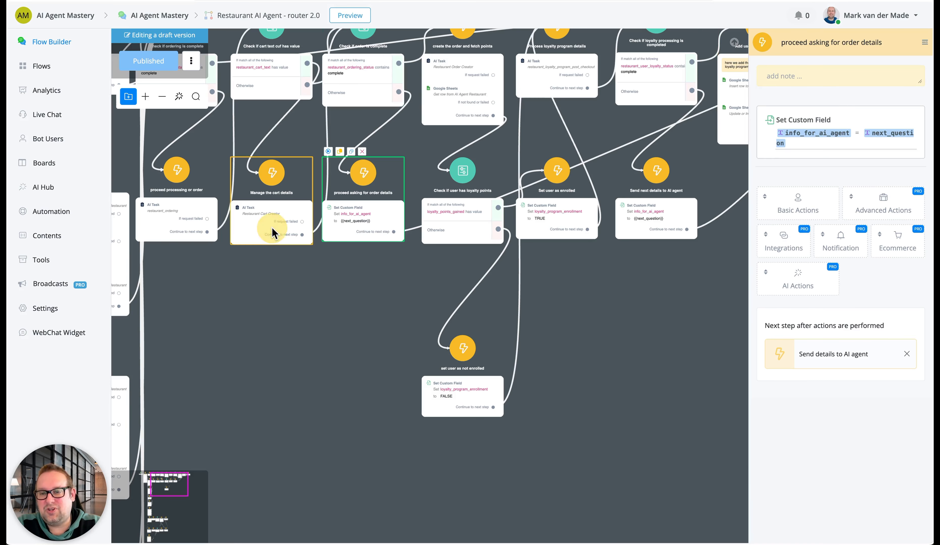
Inspect the AI Function Result in the Send details to AI agent step and the custom field value in the give AI agent details step
mouse_move(665, 308)
mouse_down()
mouse_move(432, 303)
mouse_move(283, 333)
mouse_up()
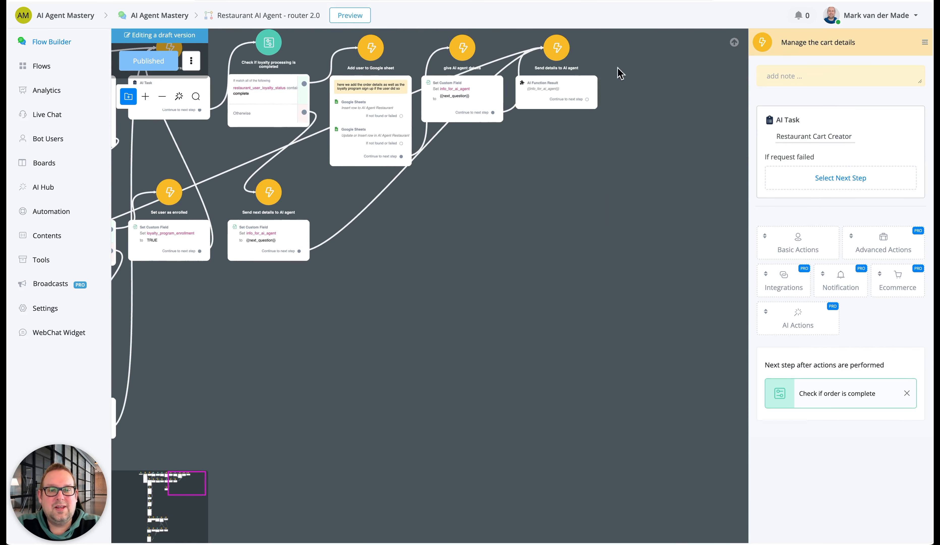
click(561, 89)
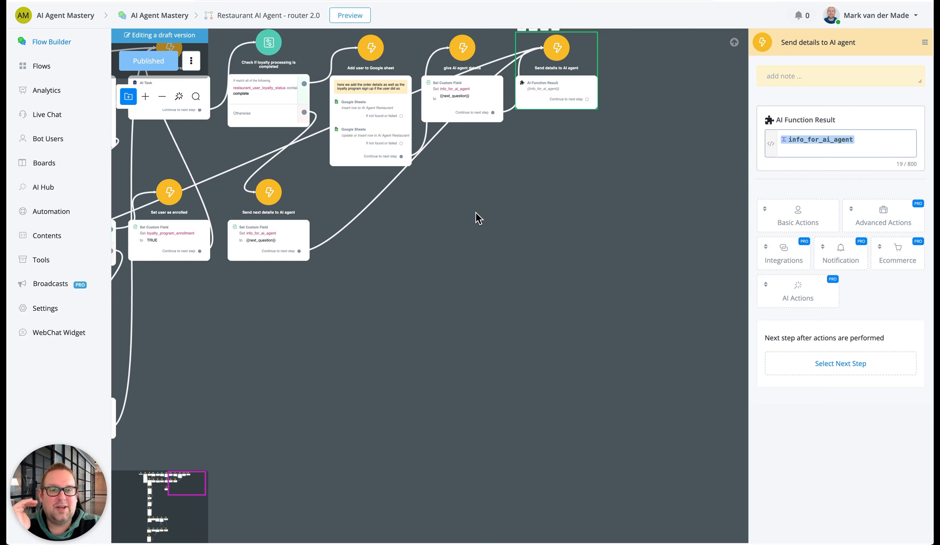
scroll(460, 71, up, 5)
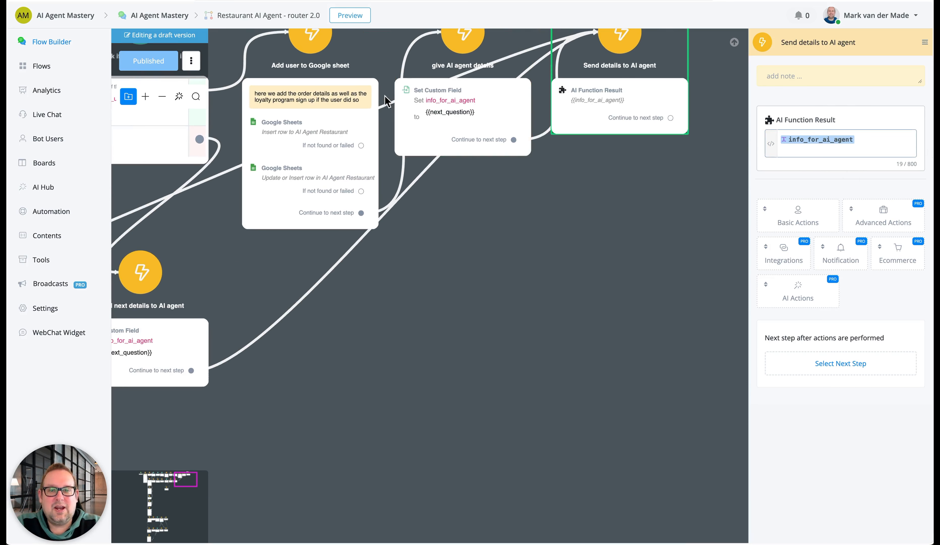
click(486, 98)
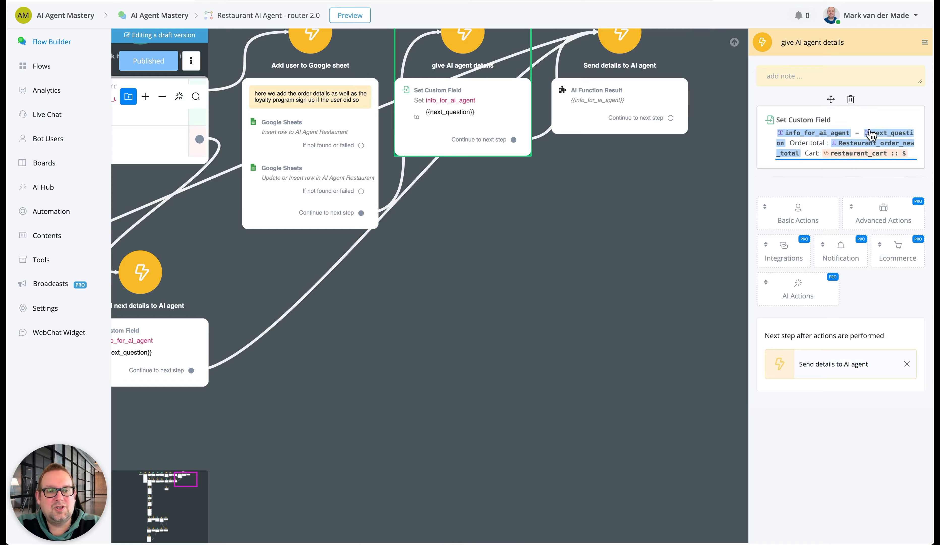
click(521, 306)
drag(473, 369, 890, 267)
scroll(810, 230, down, 4)
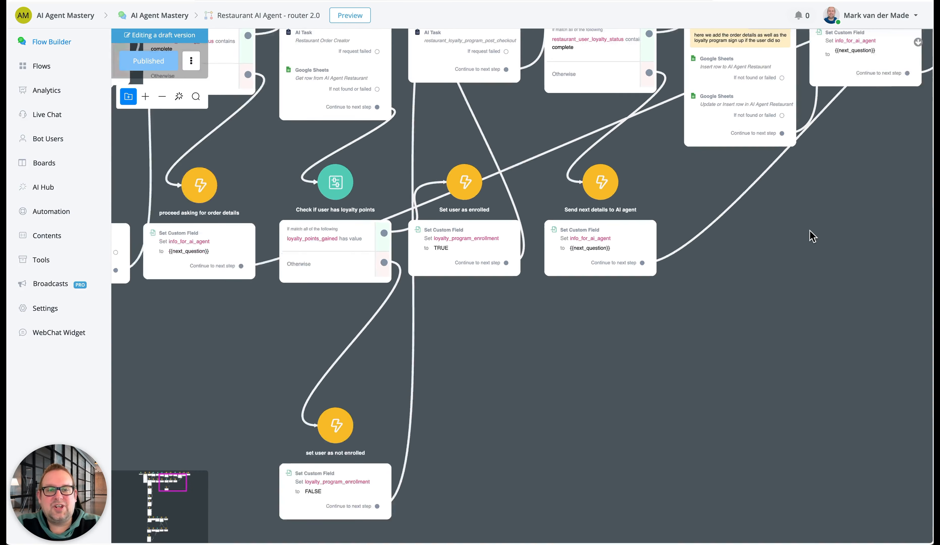
Compare the give AI agent details step, with its order total and cart fields, against the Send details to AI agent step
click(834, 69)
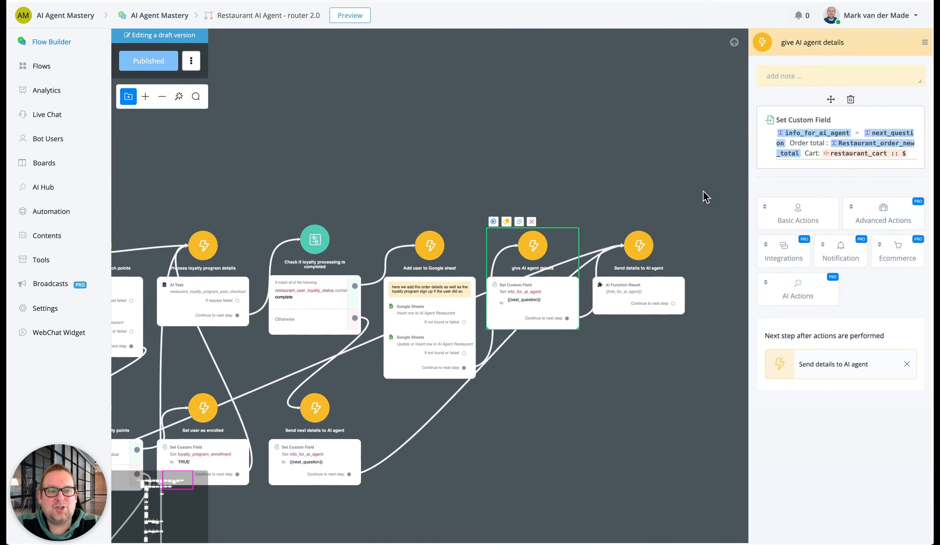
click(601, 296)
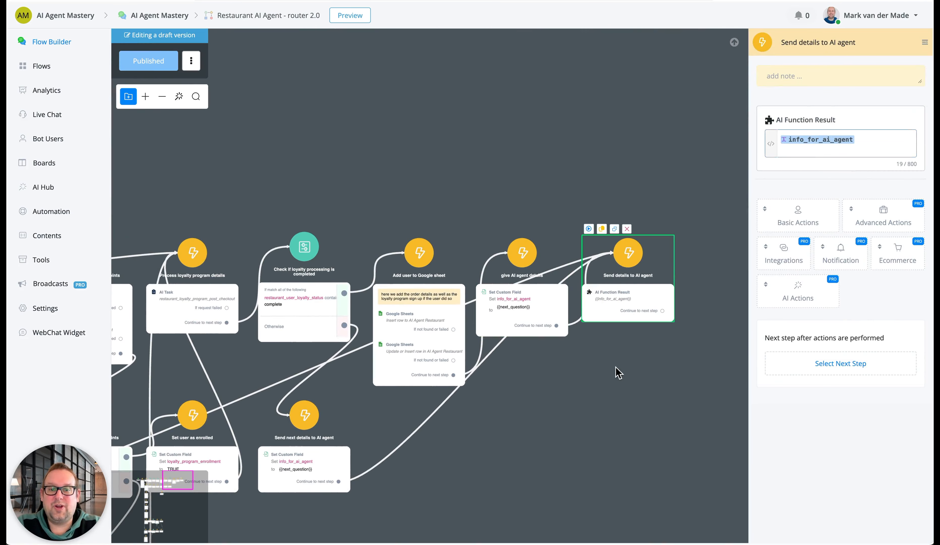
click(538, 306)
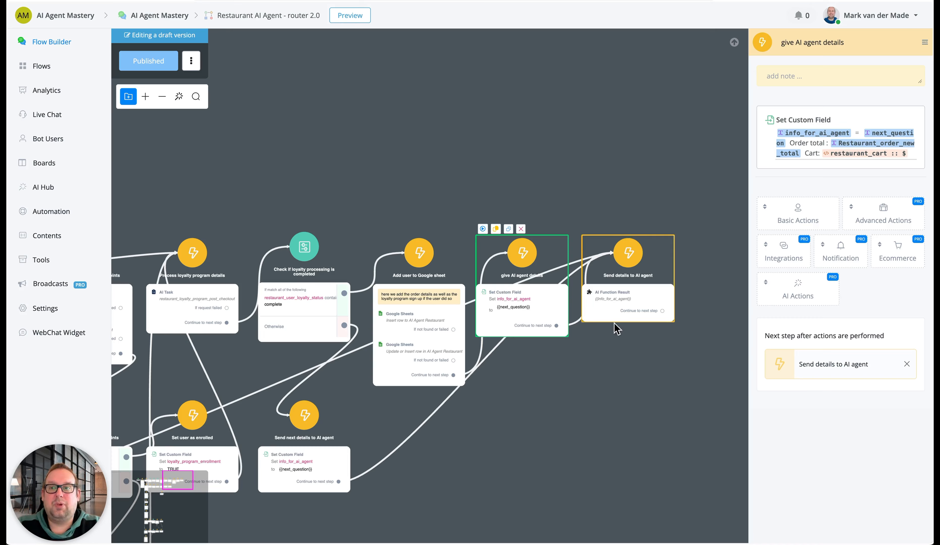
click(558, 412)
click(529, 314)
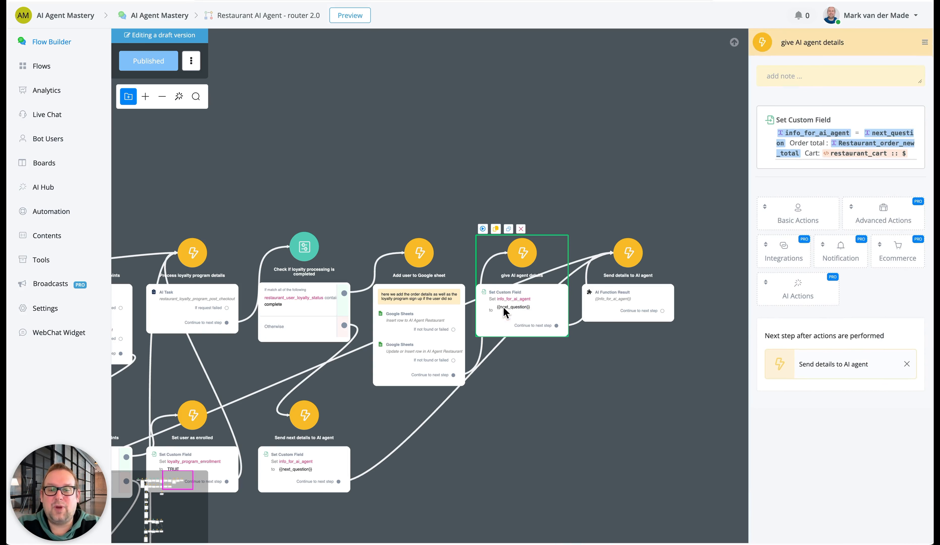
click(649, 299)
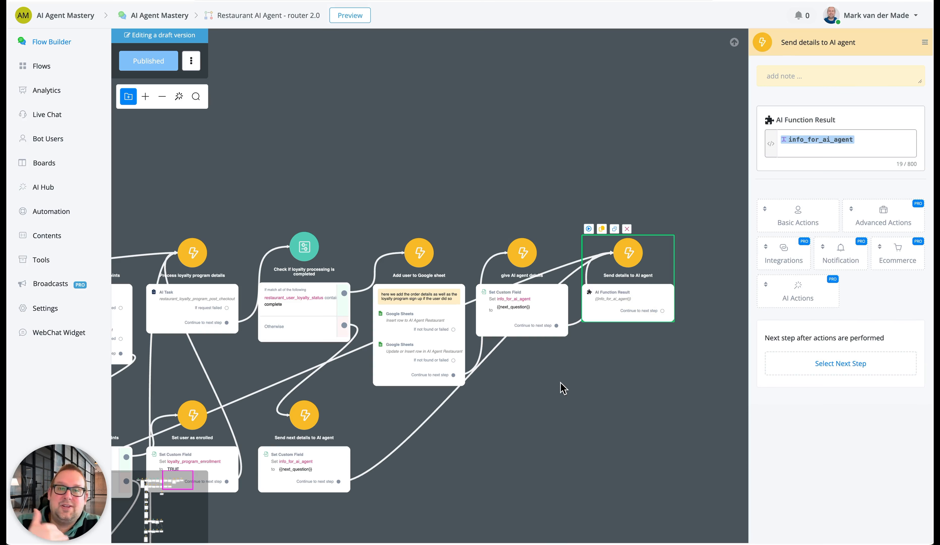
Examine the restaurant_ordering_status condition and its two branches in the Check if order is complete step
click(510, 404)
drag(510, 423, 916, 182)
drag(370, 300, 290, 367)
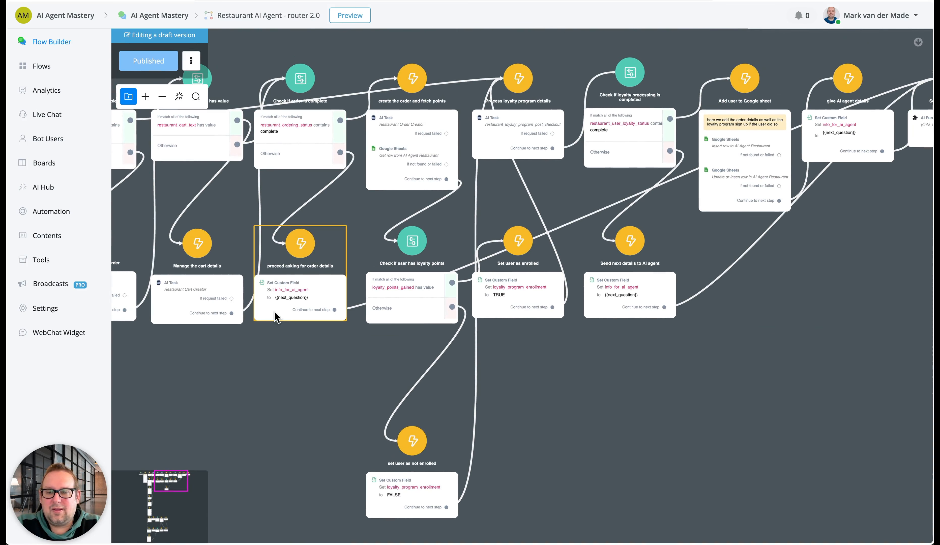
click(294, 137)
drag(465, 44, 430, 121)
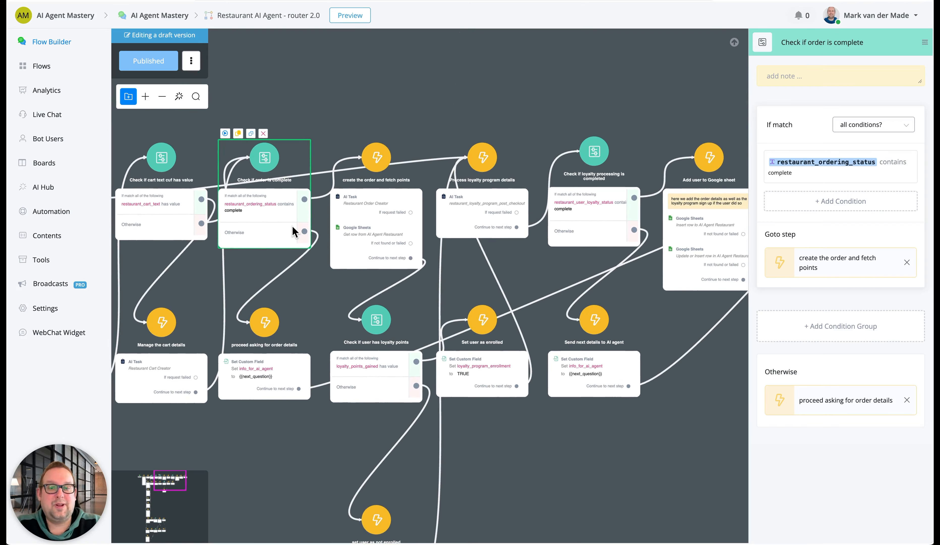
Open the Restaurant Order Creator AI task in the create the order and fetch points step and run a test request
click(374, 199)
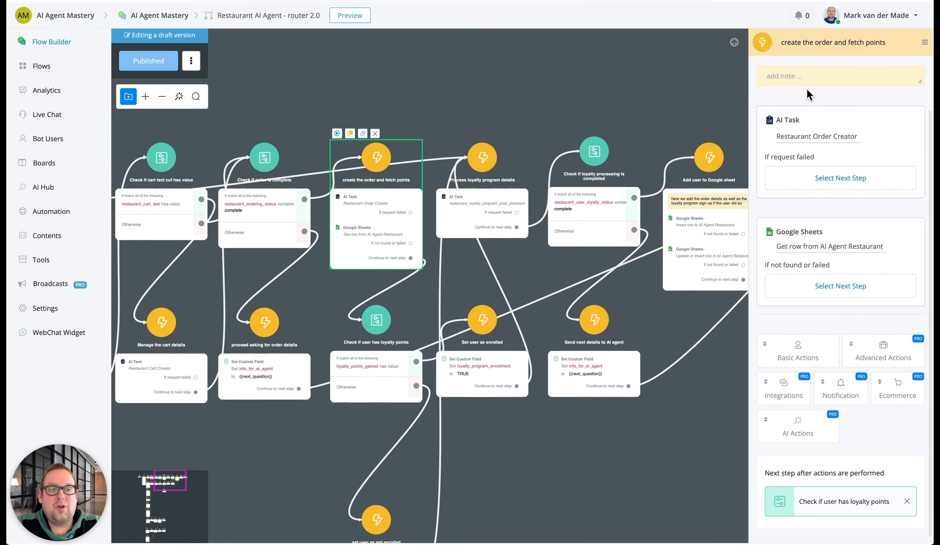
click(797, 140)
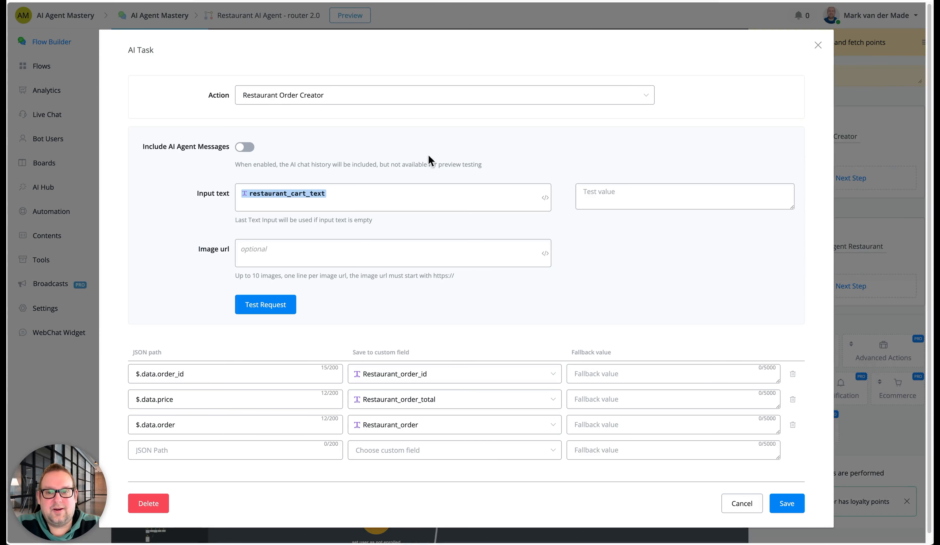
click(258, 310)
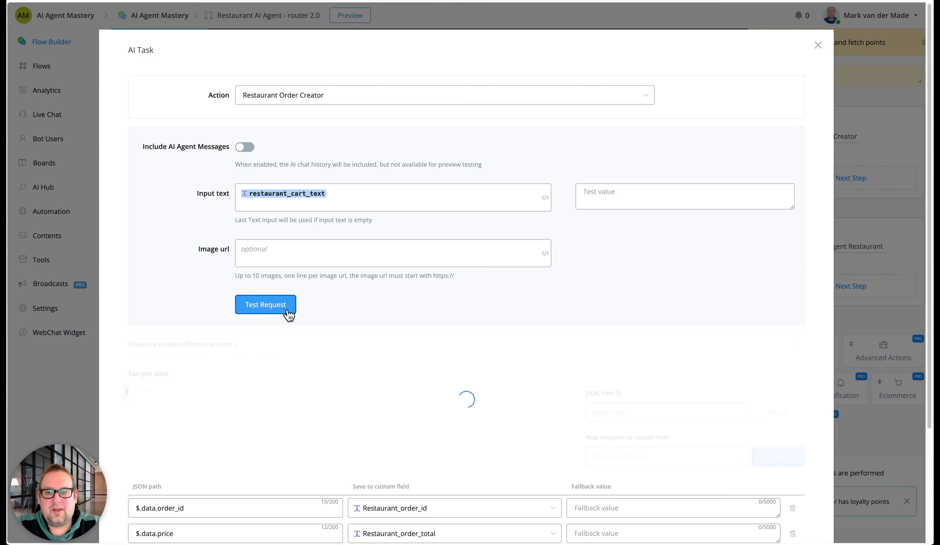
scroll(337, 305, down, 3)
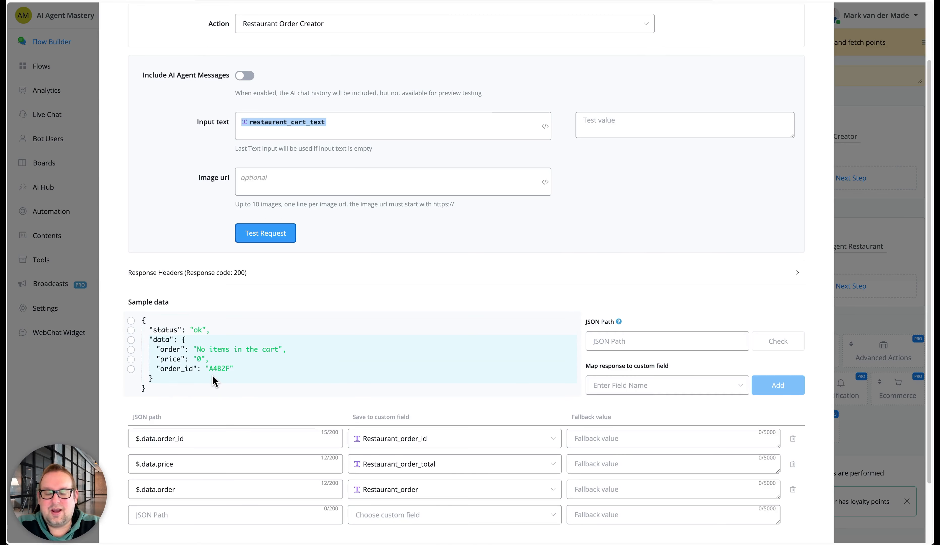
scroll(212, 375, down, 3)
click(177, 360)
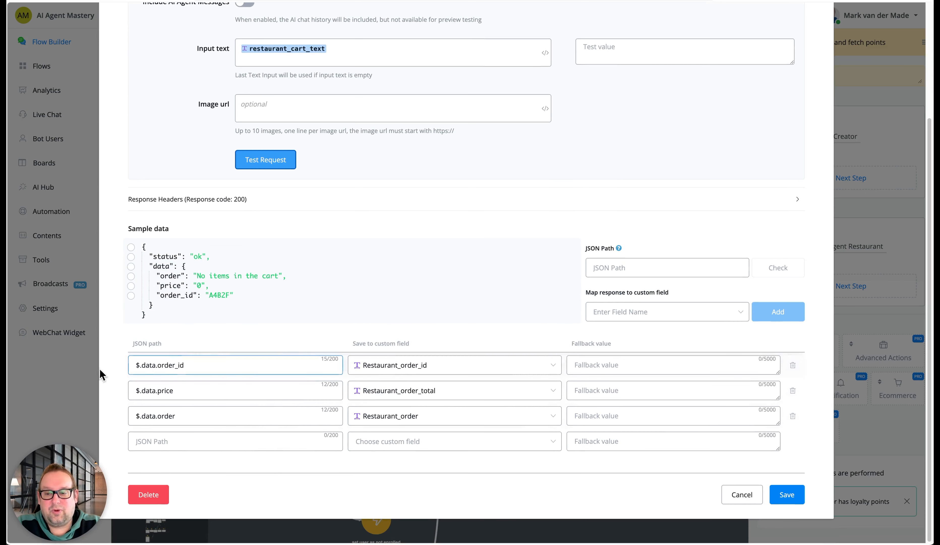
Pick the order_id, price and order JSON paths in the sample data one after another, and leave the AI task without saving
click(131, 295)
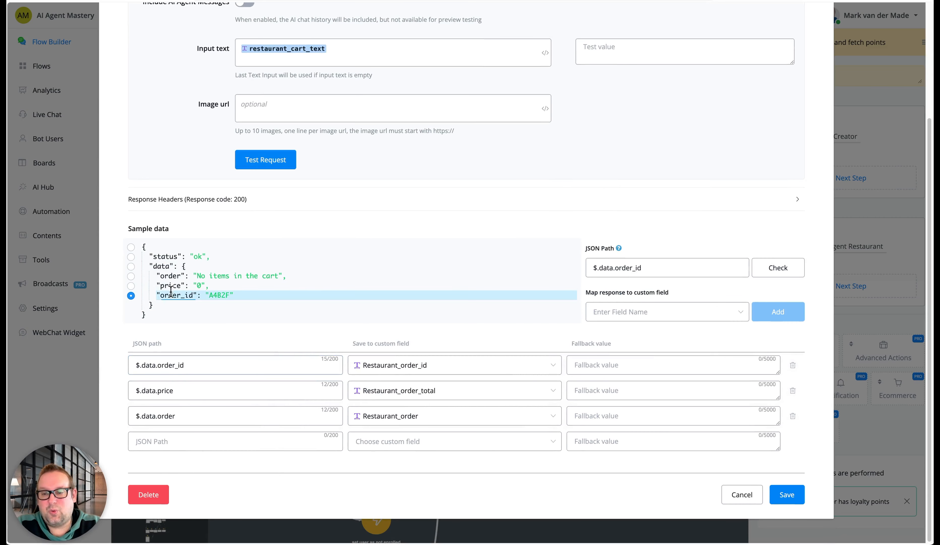
click(131, 286)
click(130, 276)
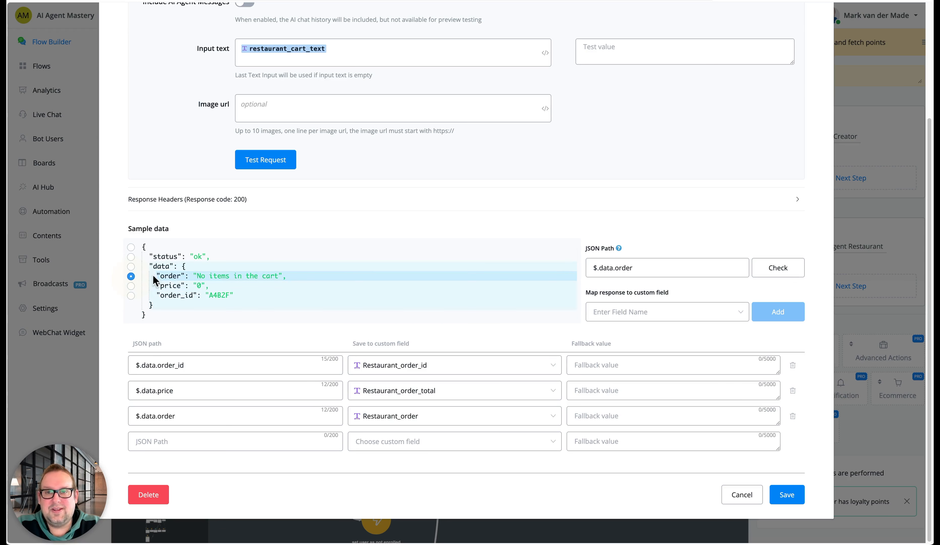
click(740, 495)
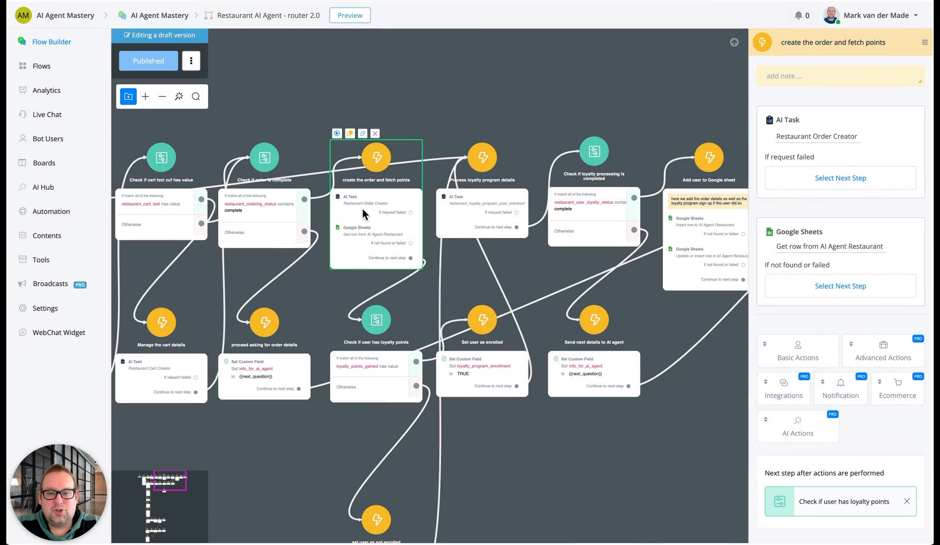
Switch to the AI Agent Restaurant spreadsheet in Google Sheets and view the first order's items on the orders sheet
click(349, 244)
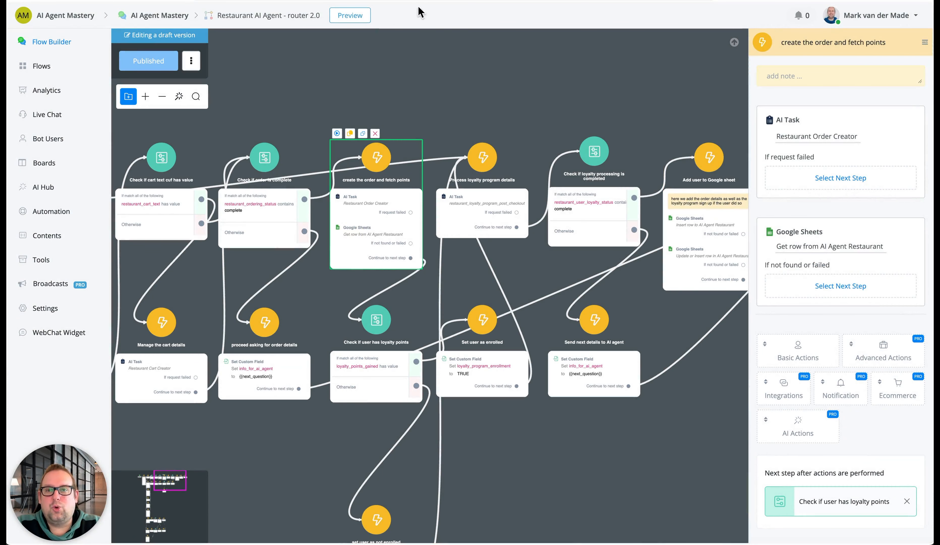
click(306, 1)
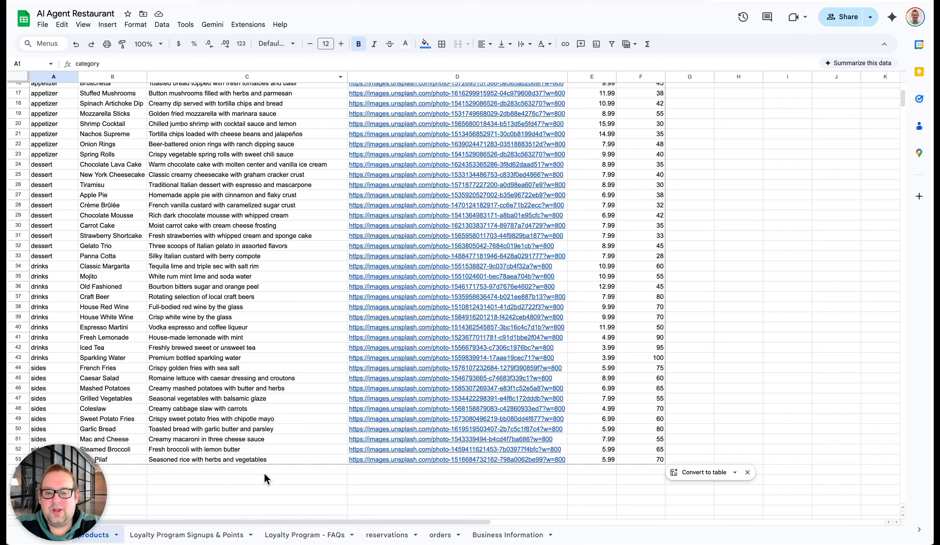
click(438, 535)
click(147, 100)
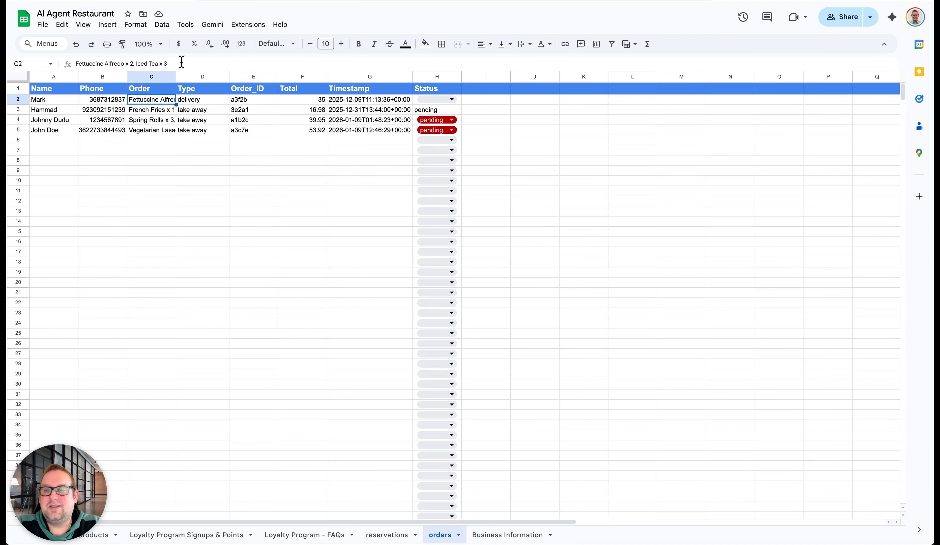
View the second order's items in the orders sheet, and review the Restaurant Order Creator AI task's input text and field mappings in the router flow
click(155, 111)
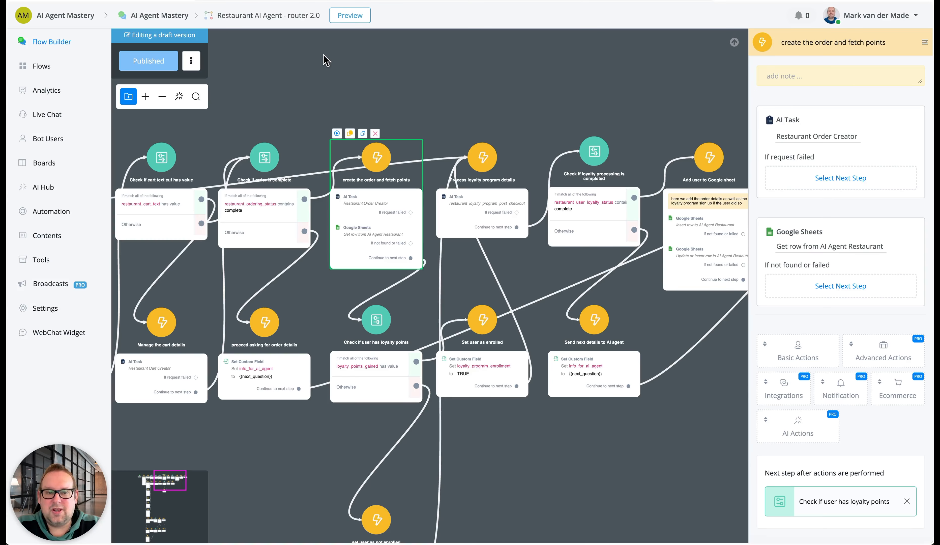
click(809, 139)
click(240, 395)
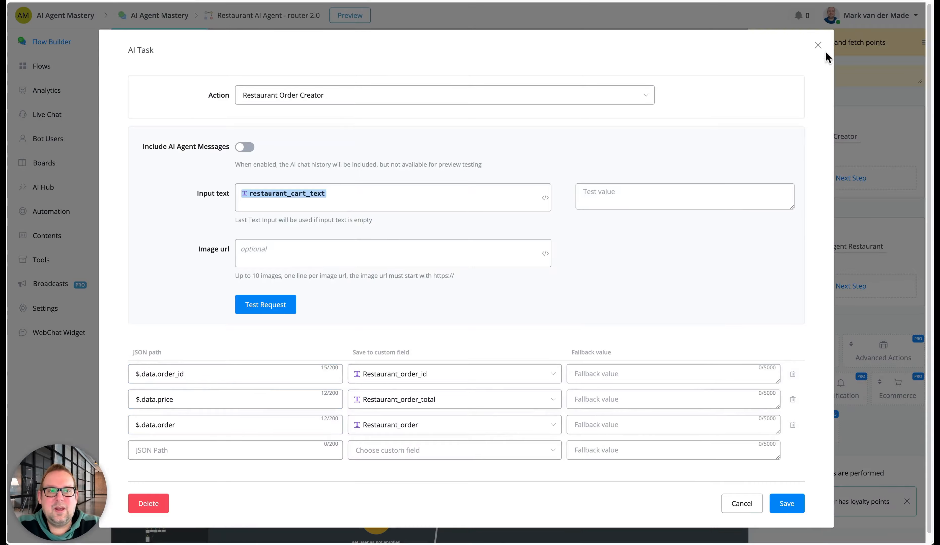
click(819, 46)
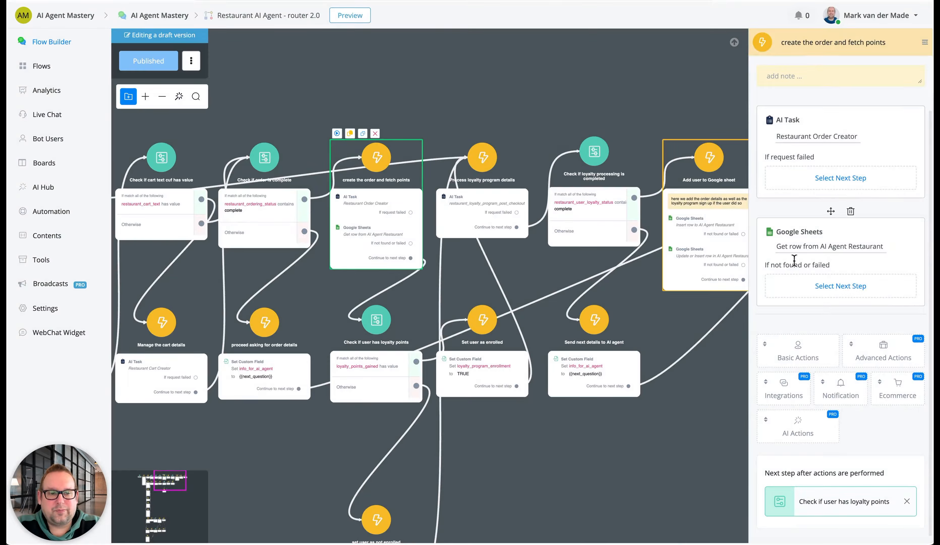
Review the Get row from AI Agent Restaurant action's worksheet, filter and column mappings, and close it without saving
click(804, 250)
scroll(378, 352, down, 5)
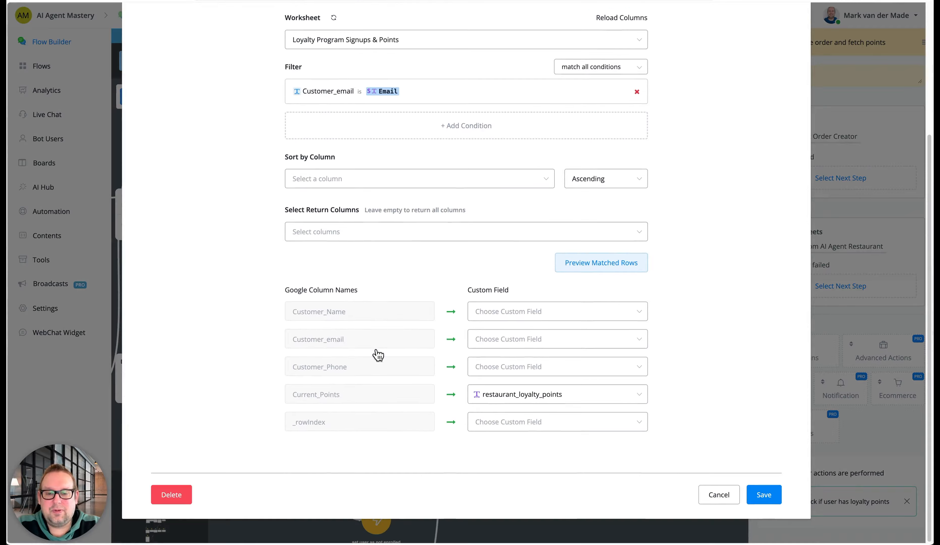
scroll(378, 353, up, 5)
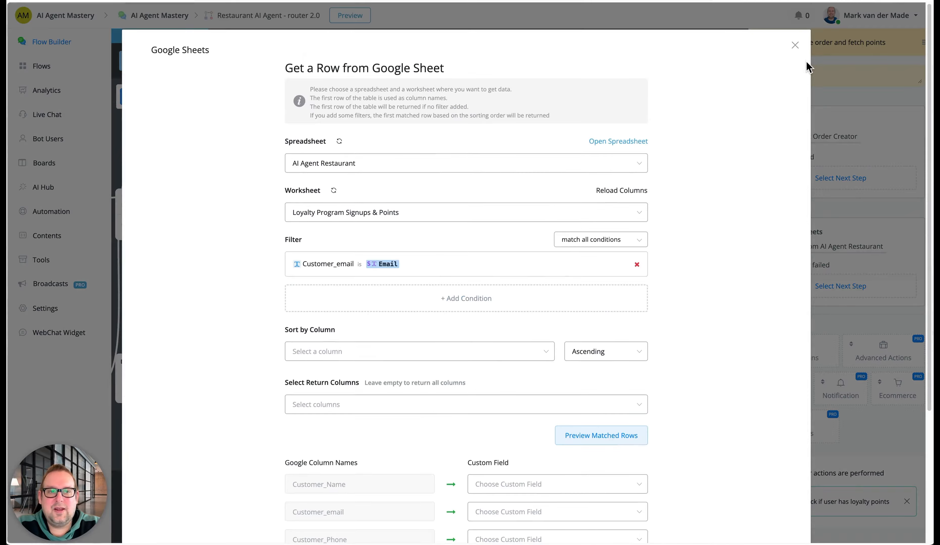
click(795, 45)
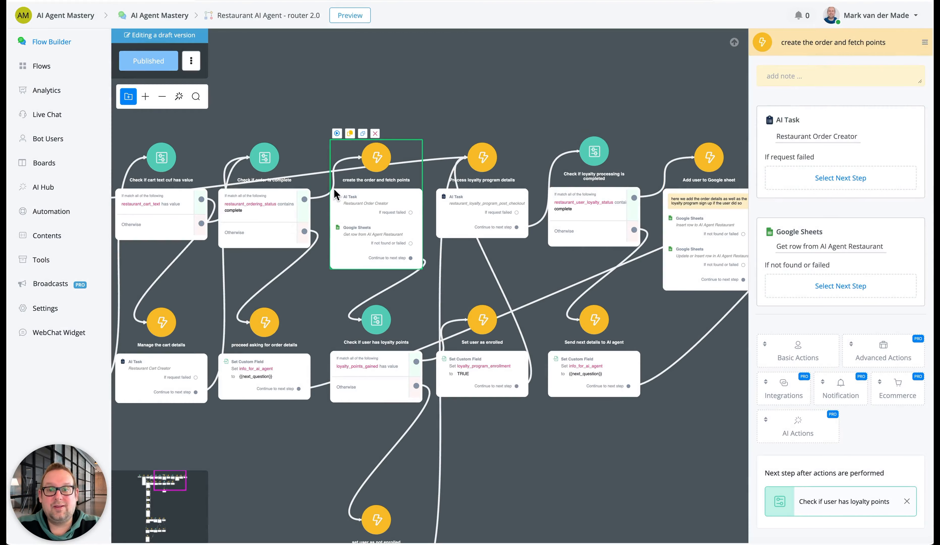
Review the restaurant_ordering AI task's input text and JSON path mappings in the proceed processing or order step, and leave it without saving
drag(300, 111, 629, 101)
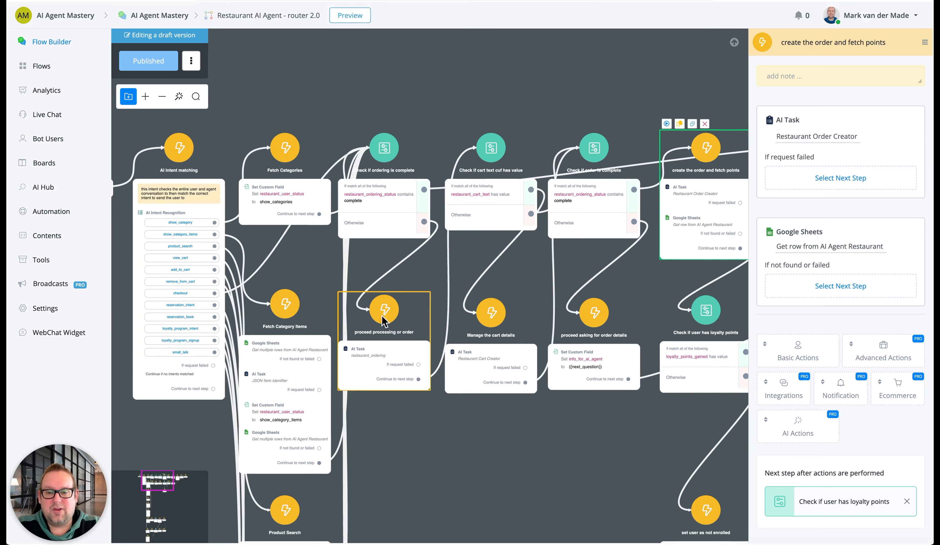
click(386, 361)
click(811, 146)
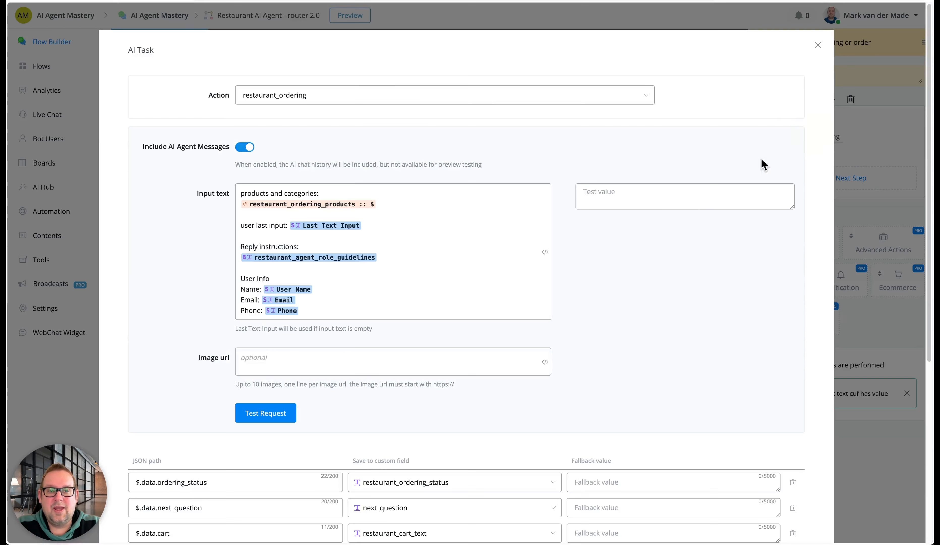
scroll(553, 332, down, 5)
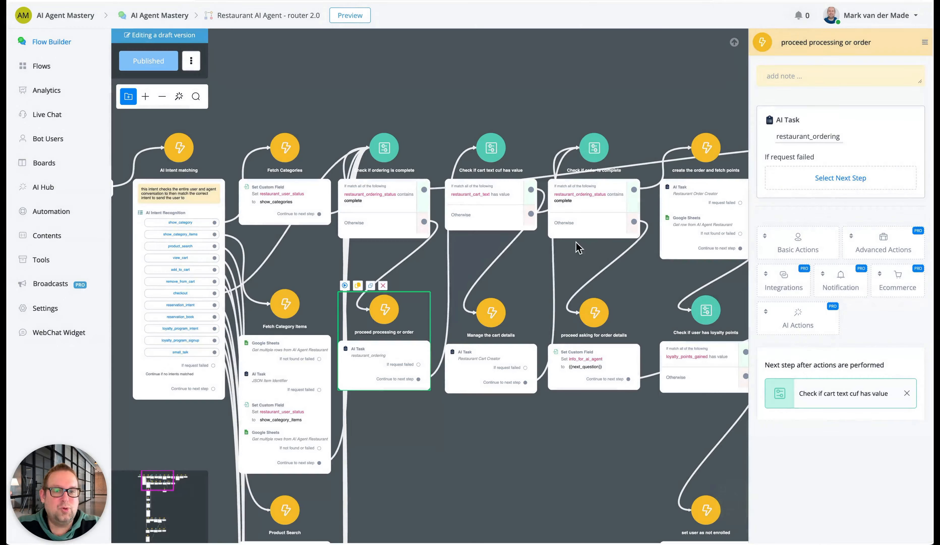
click(735, 502)
Reopen the Google Sheets get row action in the create the order and fetch points step to inspect its Customer_email filter
drag(632, 80, 388, 115)
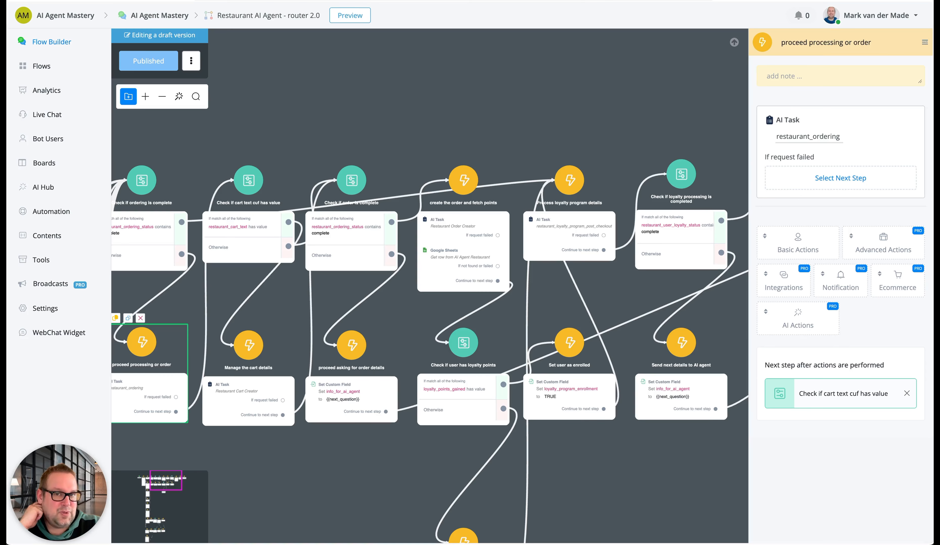
drag(542, 94, 404, 25)
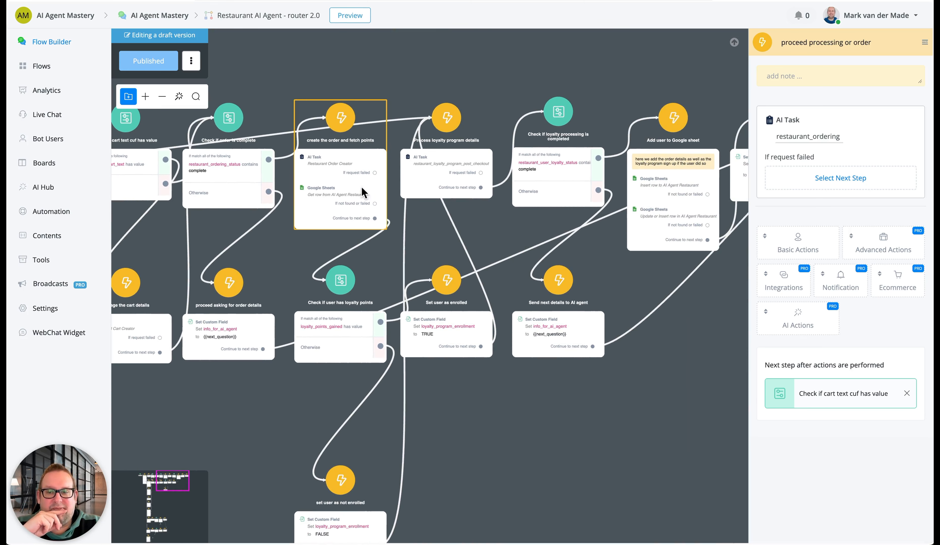
click(355, 187)
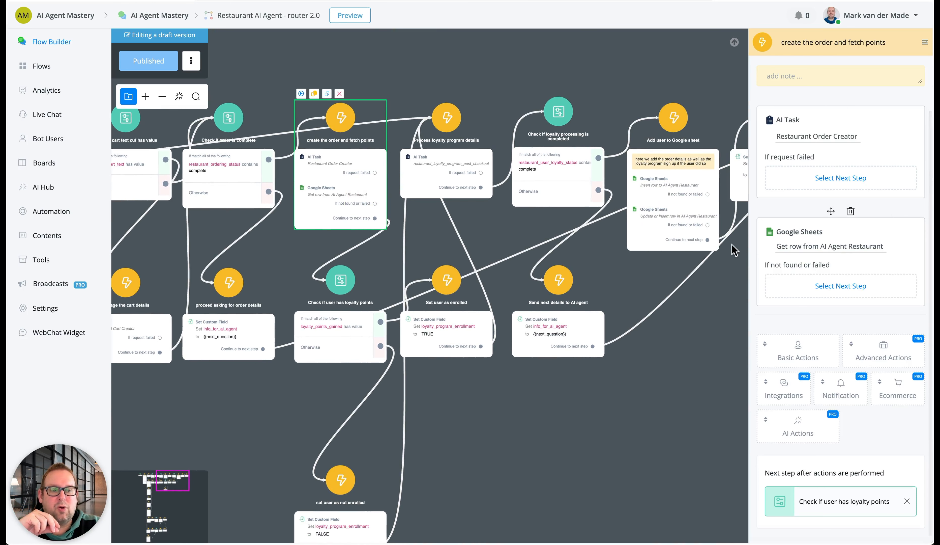
click(789, 247)
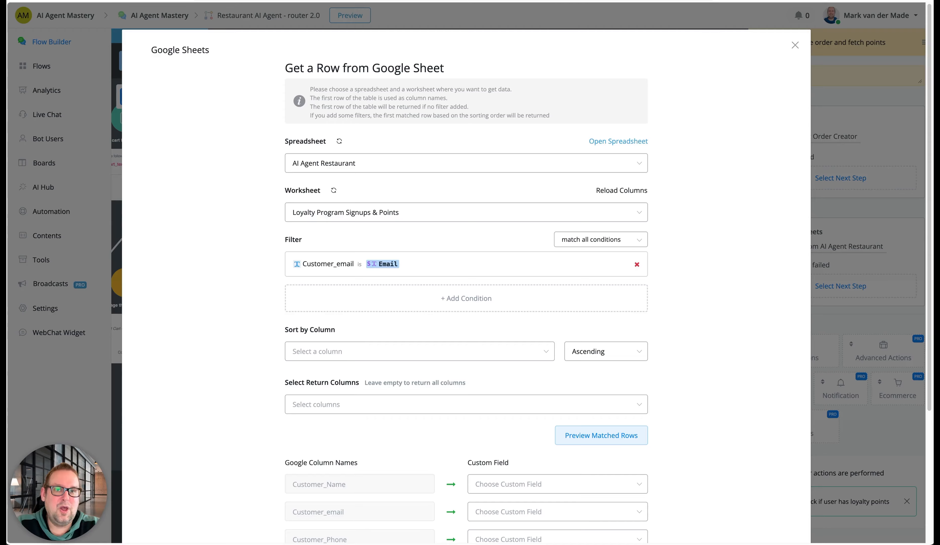
Compare the Customer_email column on the Loyalty Program Signups & Points sheet with the get row action's settings, and leave the action without saving
click(436, 1)
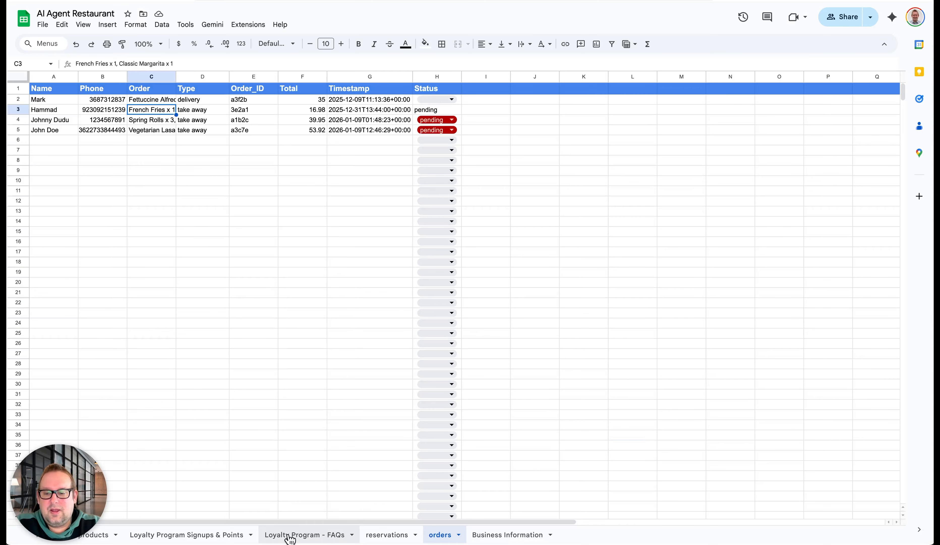
click(209, 534)
click(146, 76)
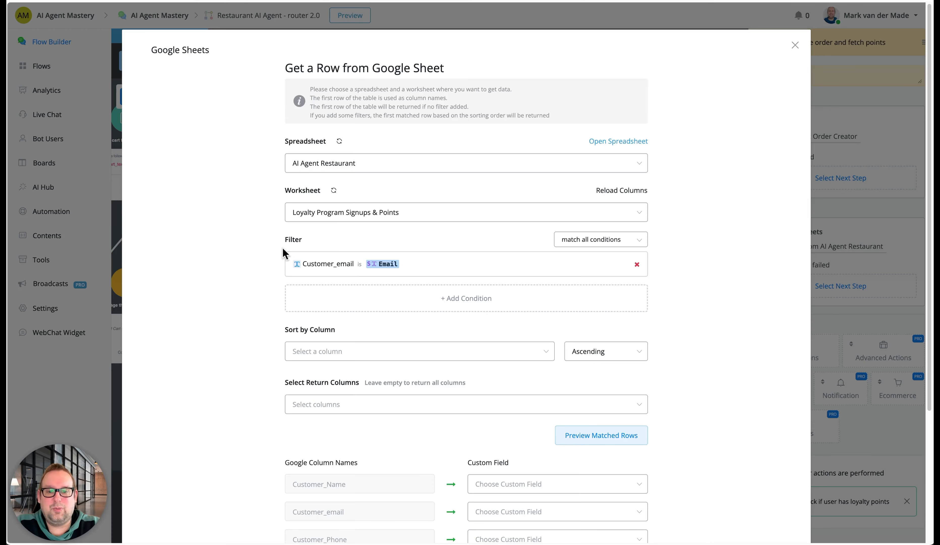
scroll(467, 396, down, 2)
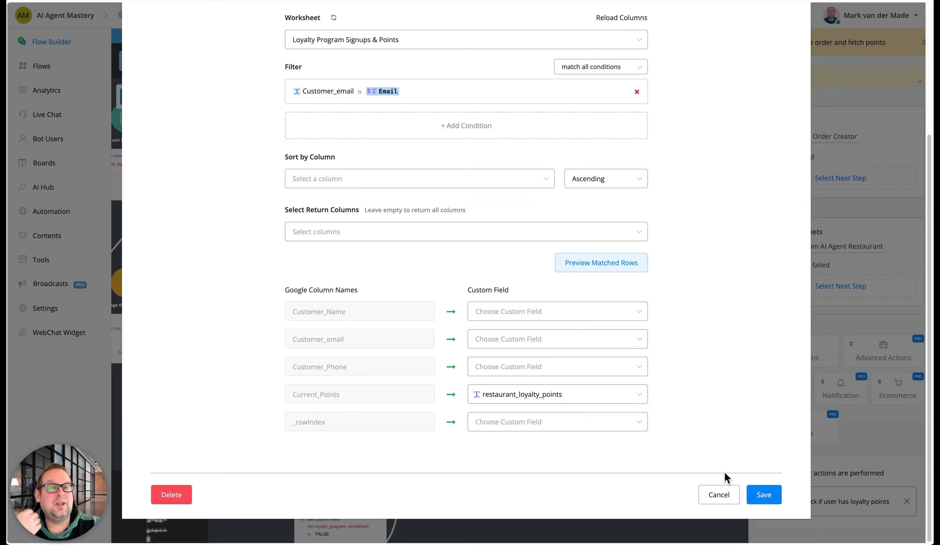
click(718, 494)
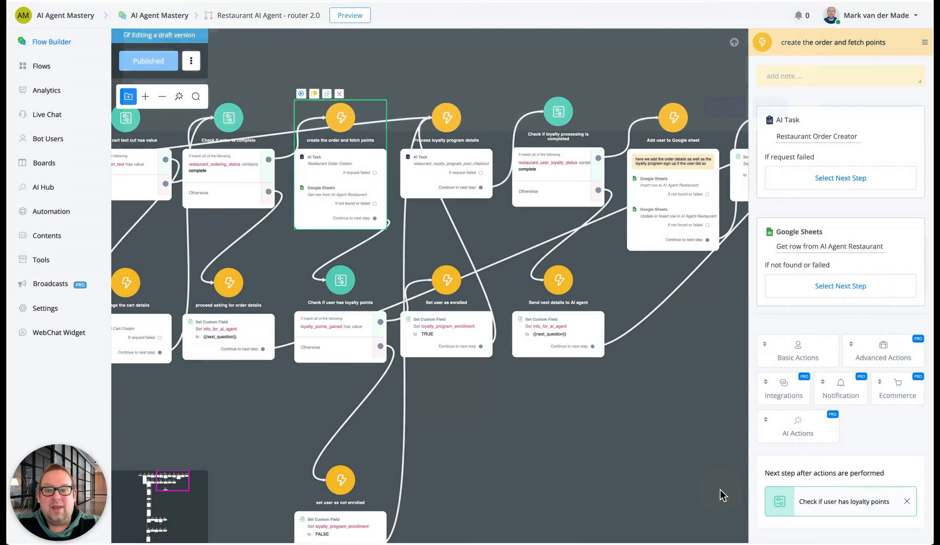
Examine the Check if user has loyalty points condition and the loyalty_program_enrollment values set in its enrolled and not enrolled branches
scroll(364, 346, up, 5)
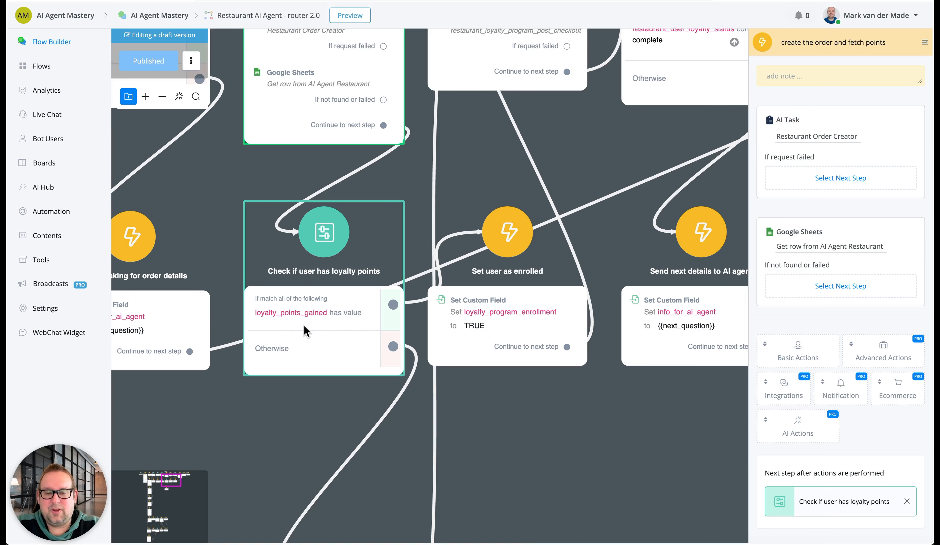
drag(625, 492, 602, 142)
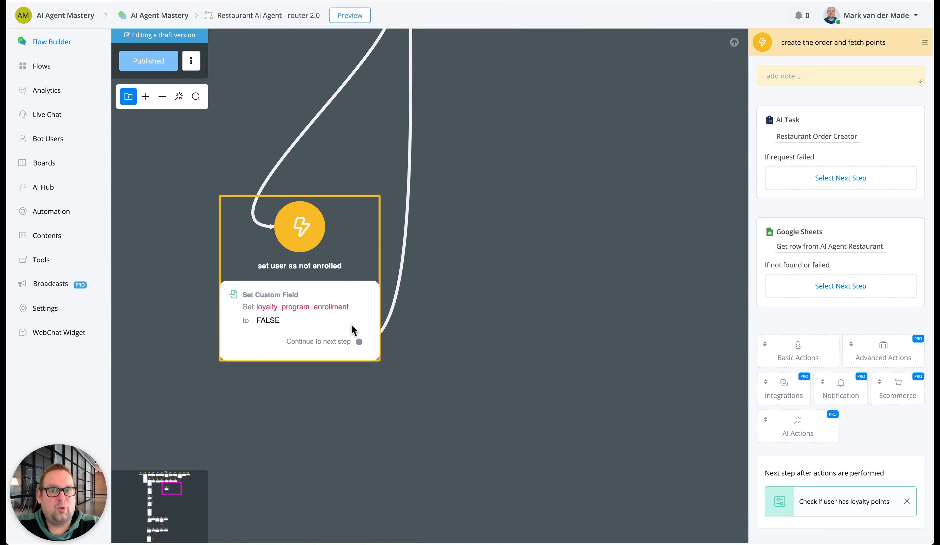
drag(499, 204, 409, 452)
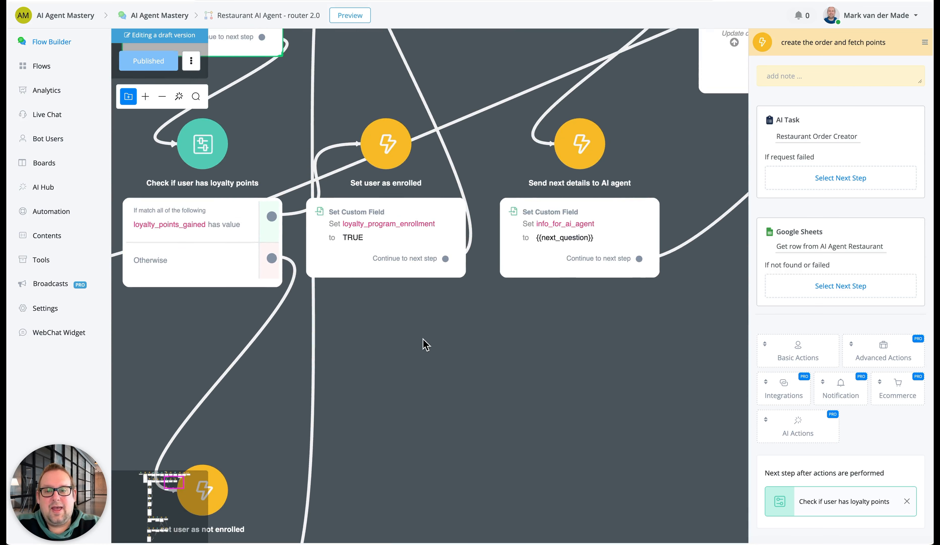
scroll(382, 376, down, 5)
click(391, 60)
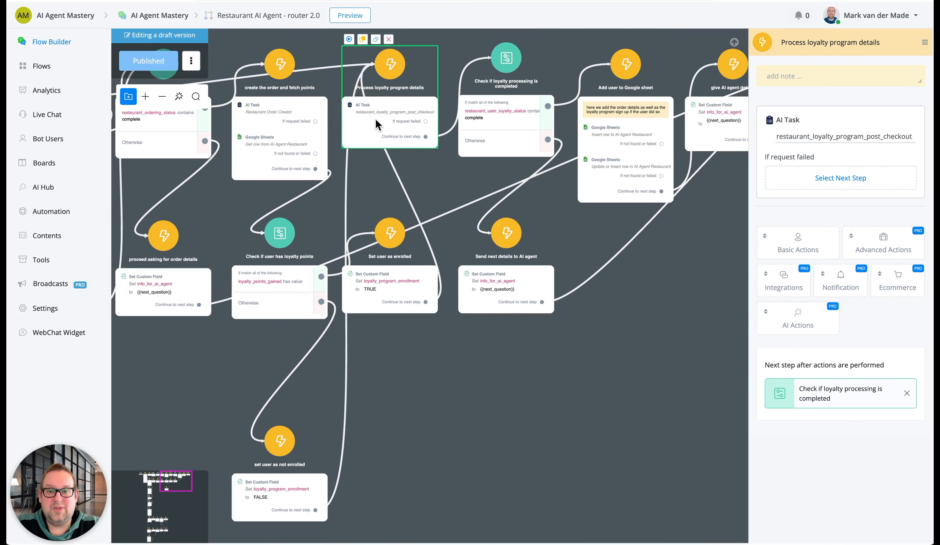
click(284, 282)
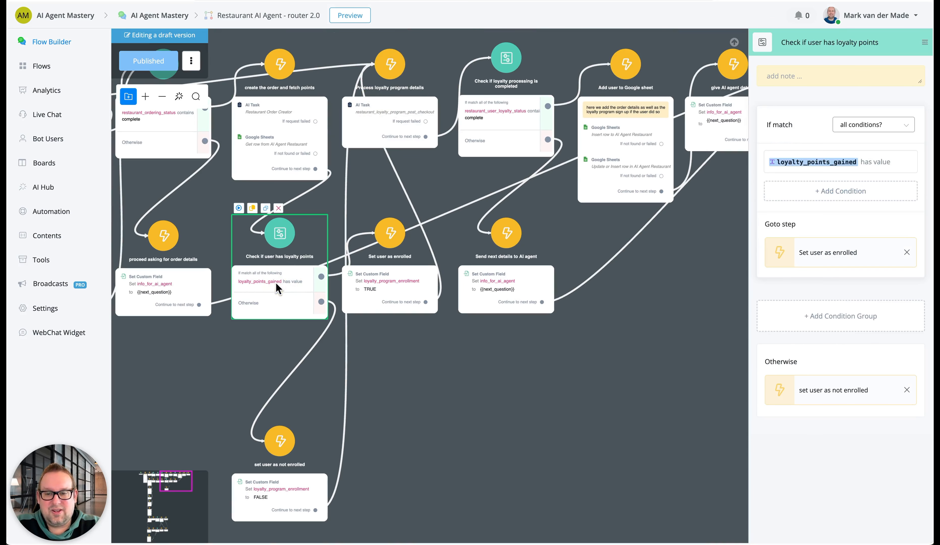
click(399, 288)
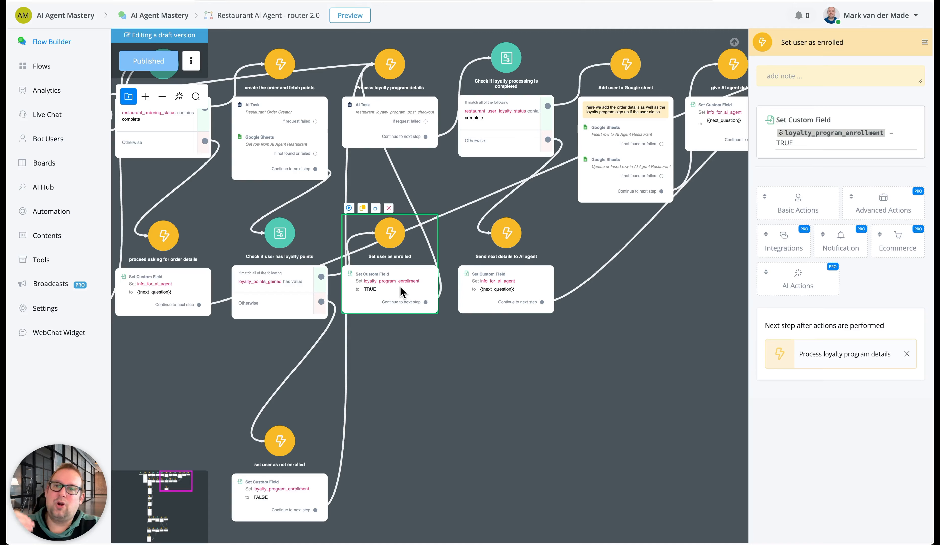
Review the restaurant_loyalty_program_post_checkout AI task's input text and JSON path mappings in the Process loyalty program details step, and leave without saving
click(401, 104)
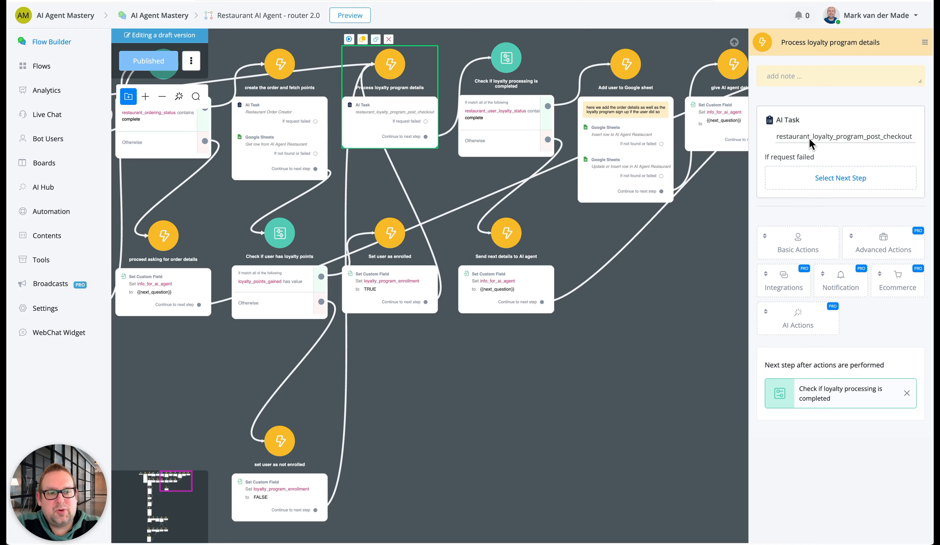
click(844, 137)
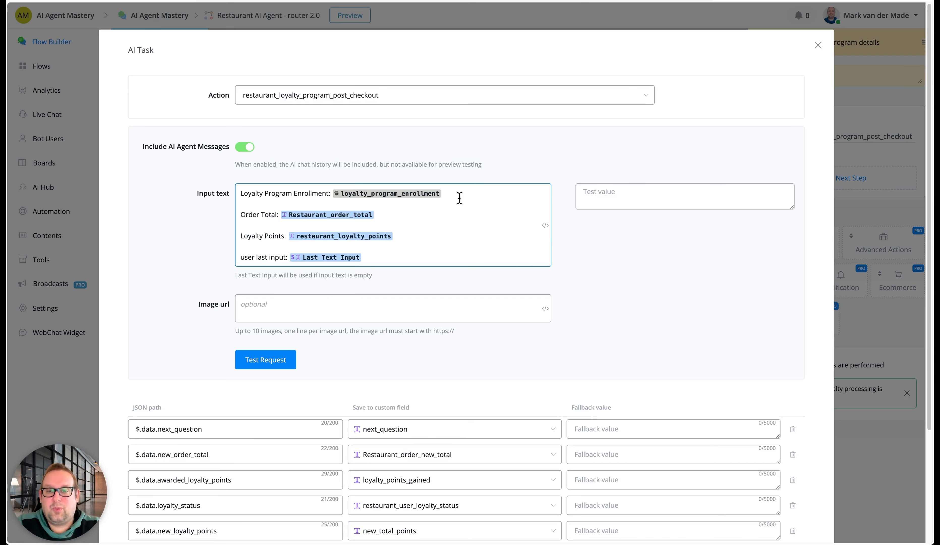
click(397, 217)
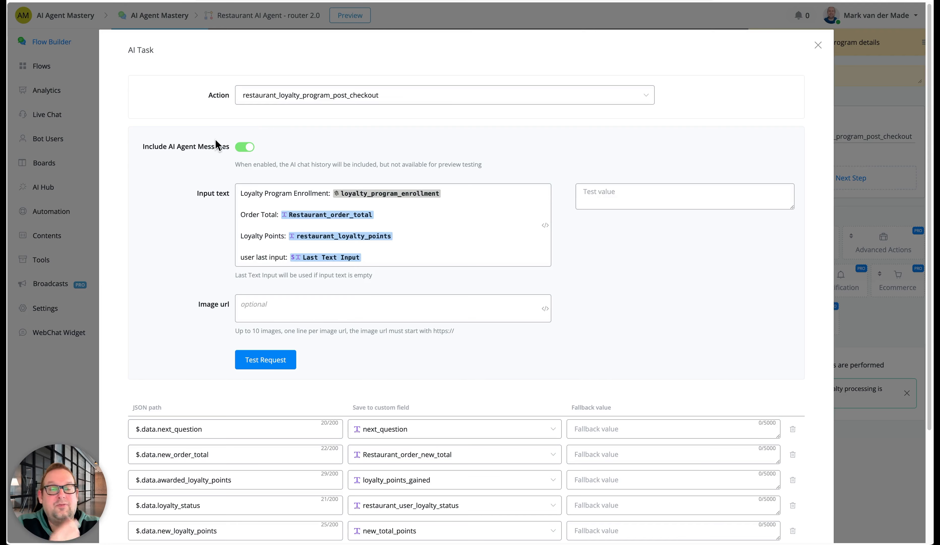
scroll(390, 382, down, 4)
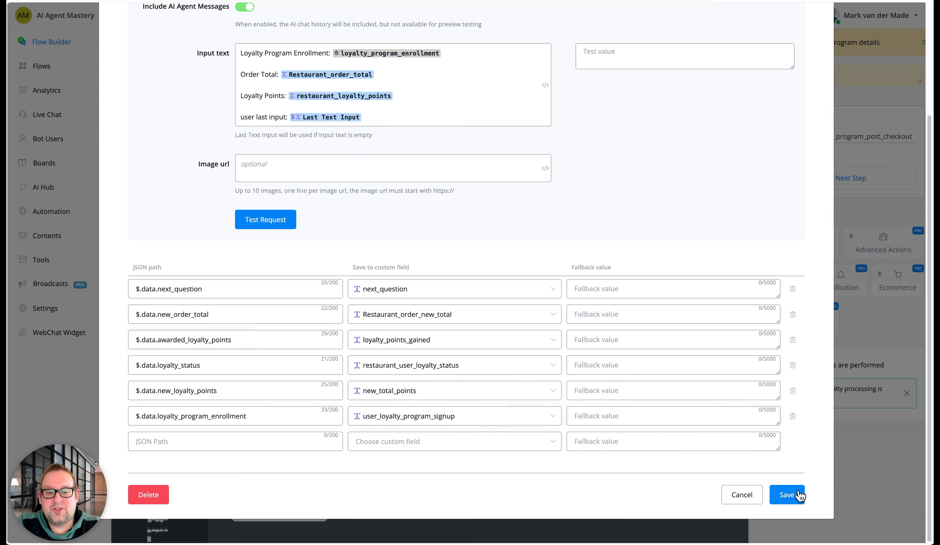
click(742, 495)
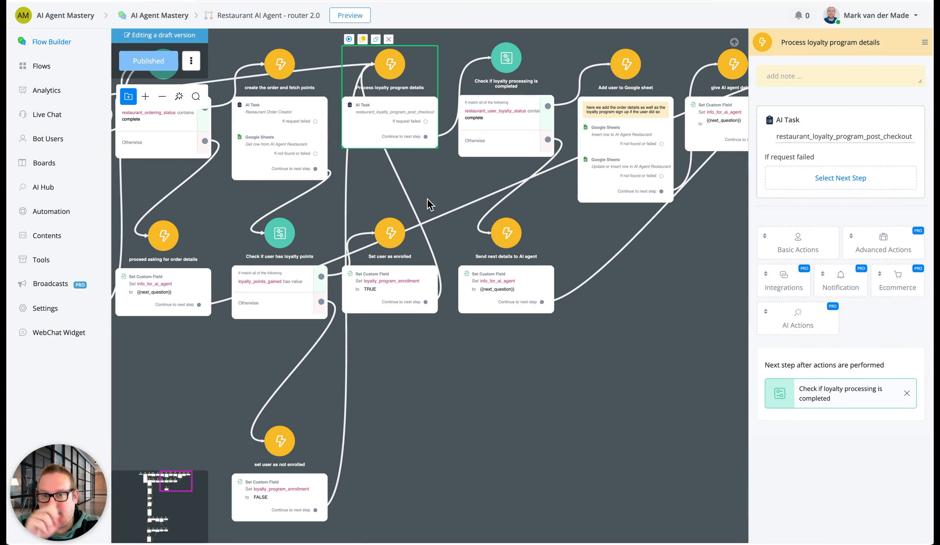
Open the restaurant_loyalty_program_post_checkout task in the AI Hub for editing and read its prompt's enrollment check and points redemption rules
click(72, 188)
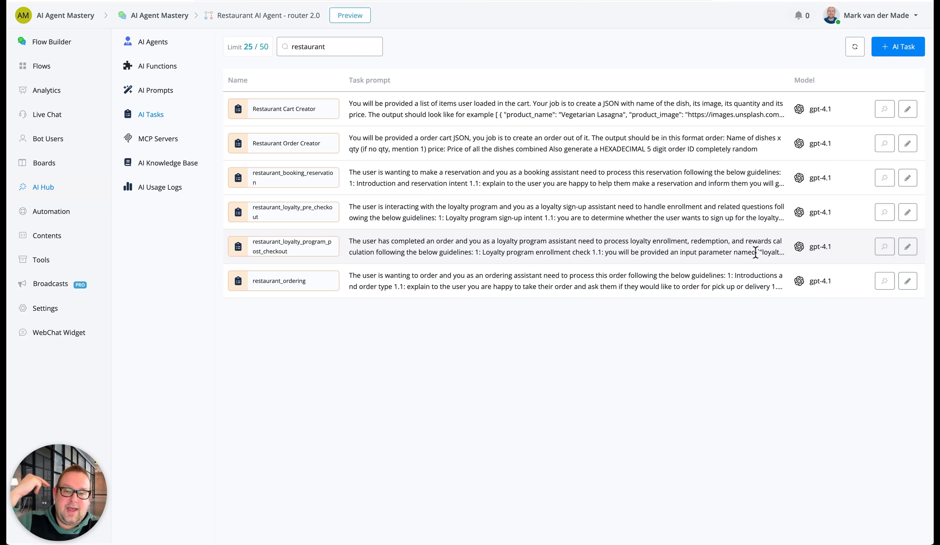
click(908, 246)
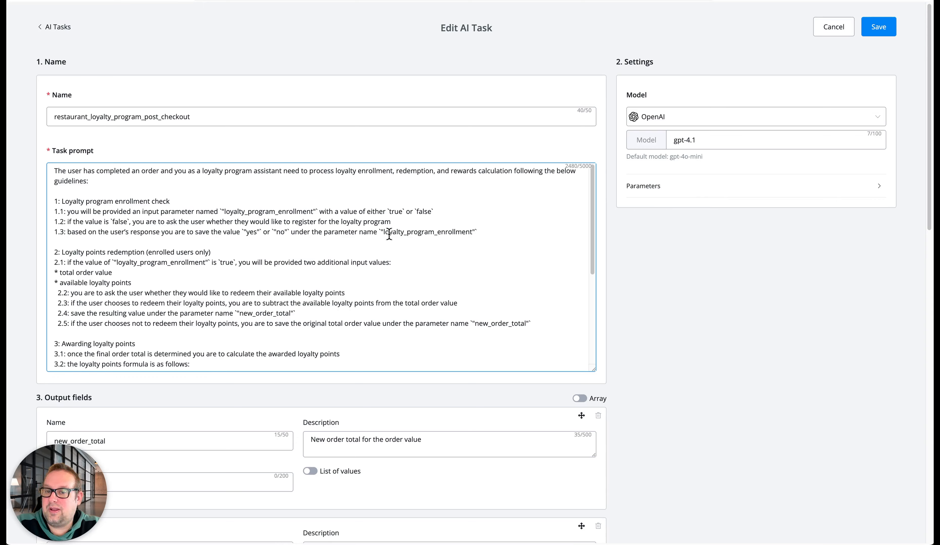
scroll(189, 260, down, 3)
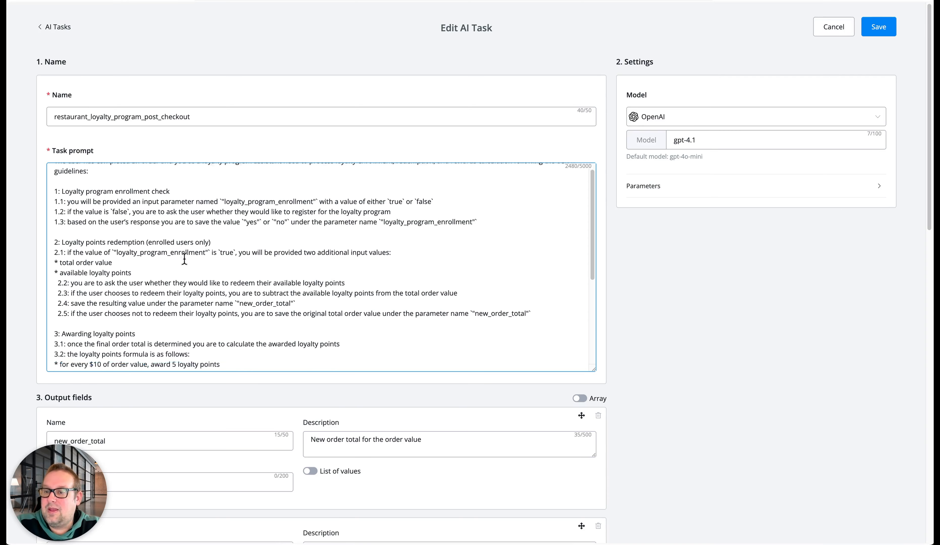
scroll(184, 258, up, 1)
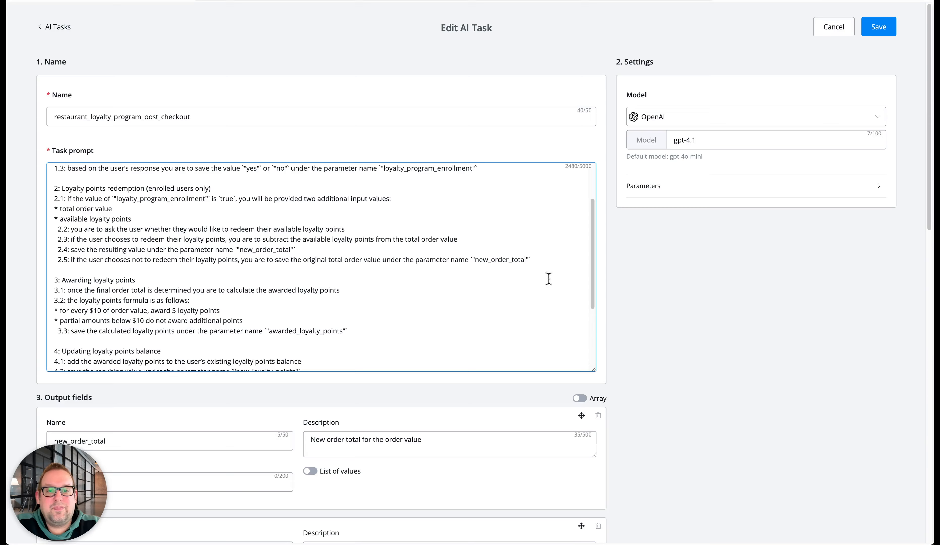
drag(547, 263, 45, 222)
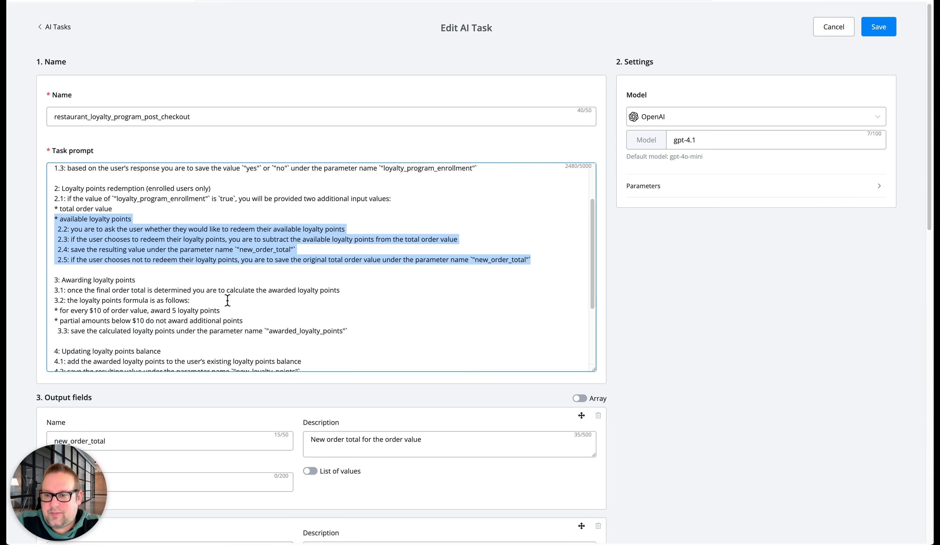
click(171, 282)
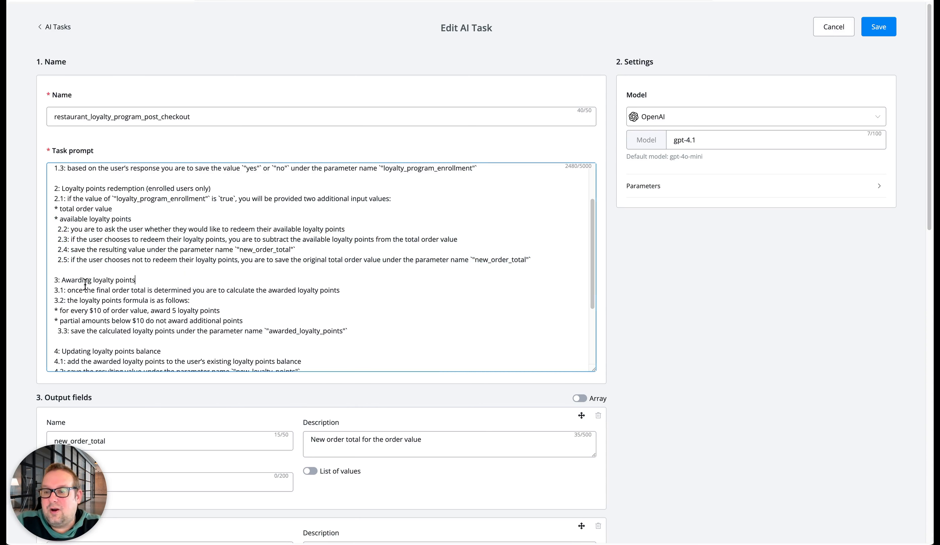
Read the task prompt's rules for awarding loyalty points, updating the balance, asking questions and saving the loyalty status
scroll(331, 323, down, 1)
scroll(330, 323, down, 5)
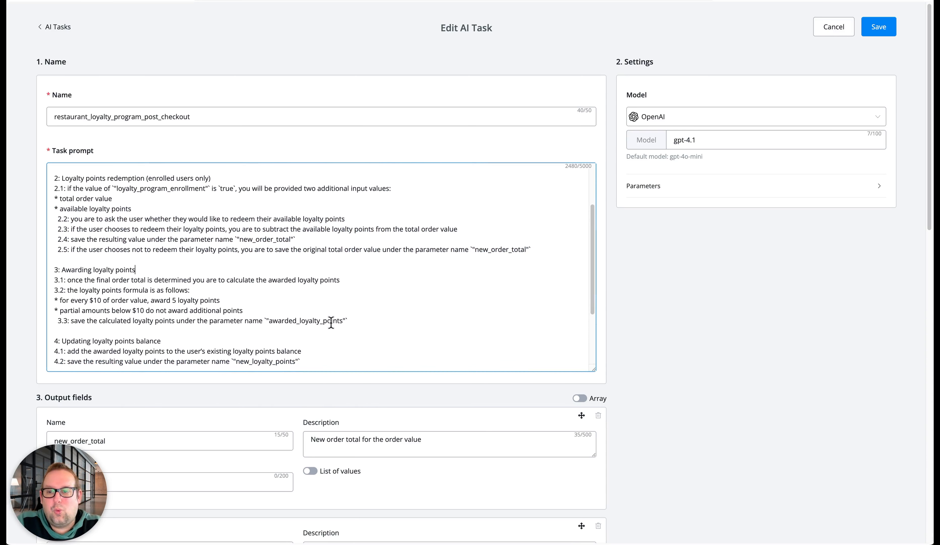
scroll(331, 322, down, 1)
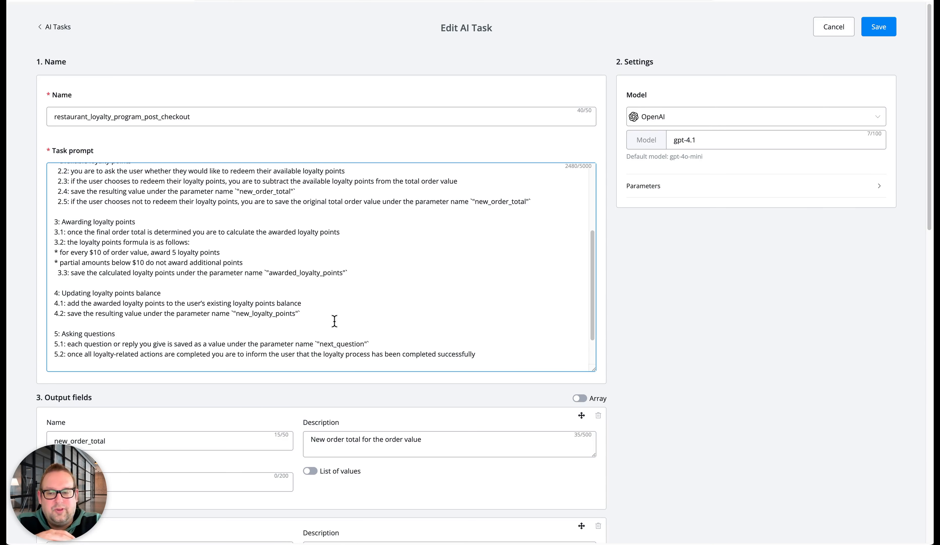
scroll(335, 316, down, 2)
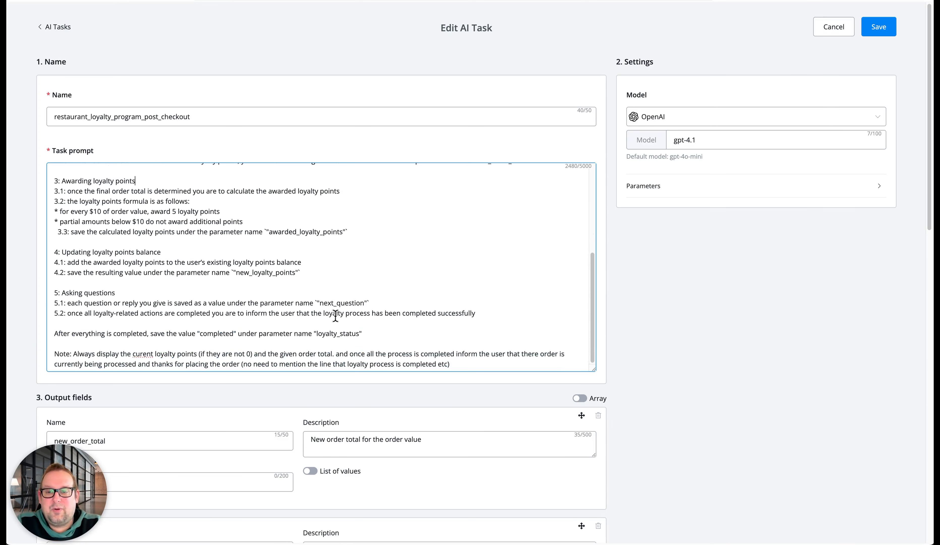
Look through the AI task's output fields and their descriptions, and return to the task prompt
scroll(289, 521, down, 8)
click(245, 227)
scroll(268, 332, down, 8)
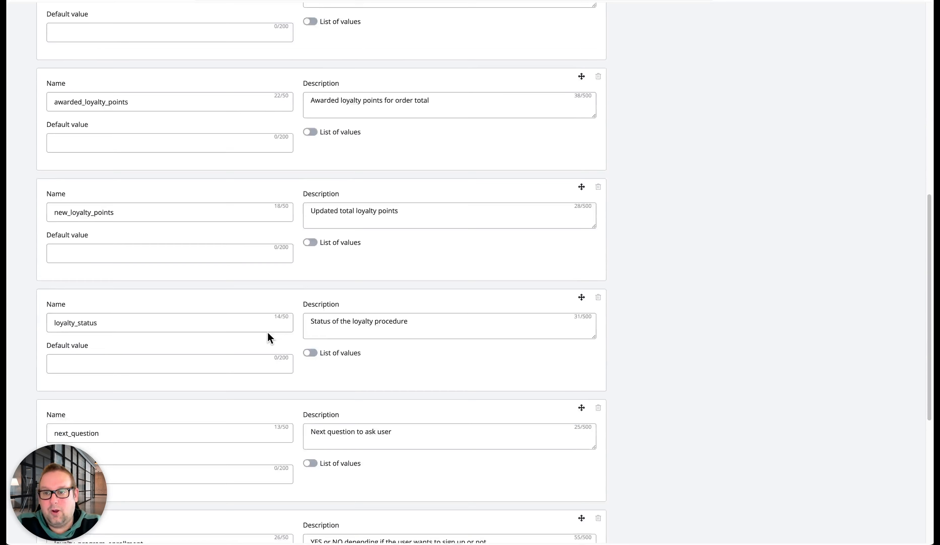
scroll(267, 331, up, 7)
scroll(267, 330, up, 5)
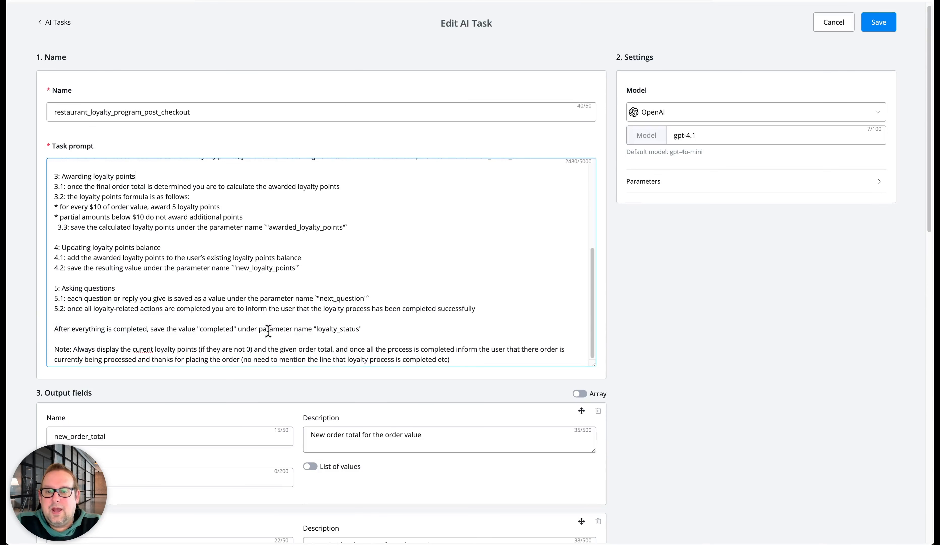
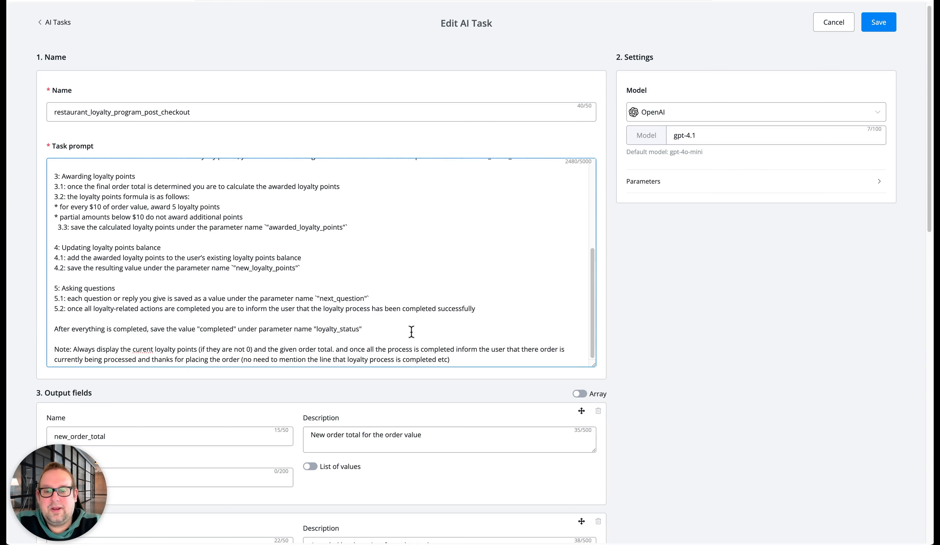
Read the loyalty task prompt's closing note, check the model parameters and preset options, and return to the router flow without saving
scroll(411, 331, down, 1)
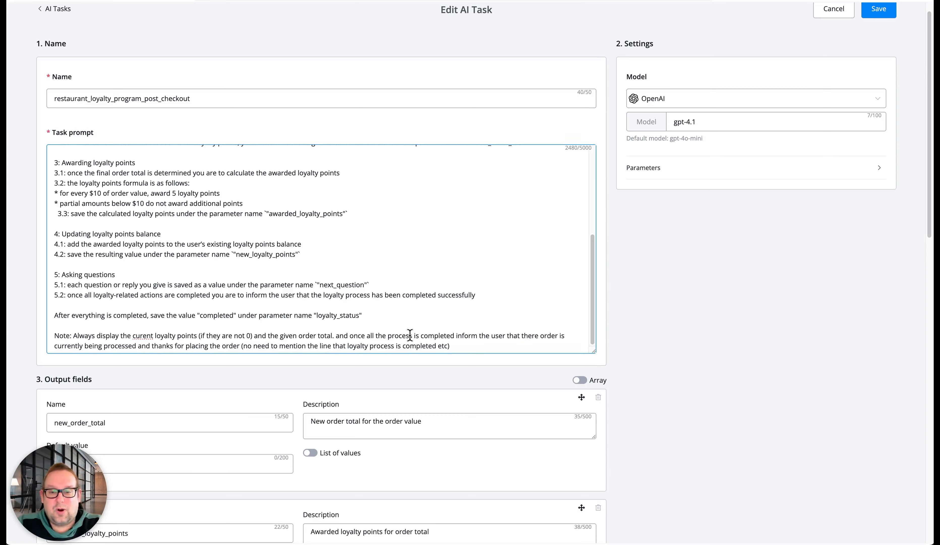
scroll(410, 333, down, 3)
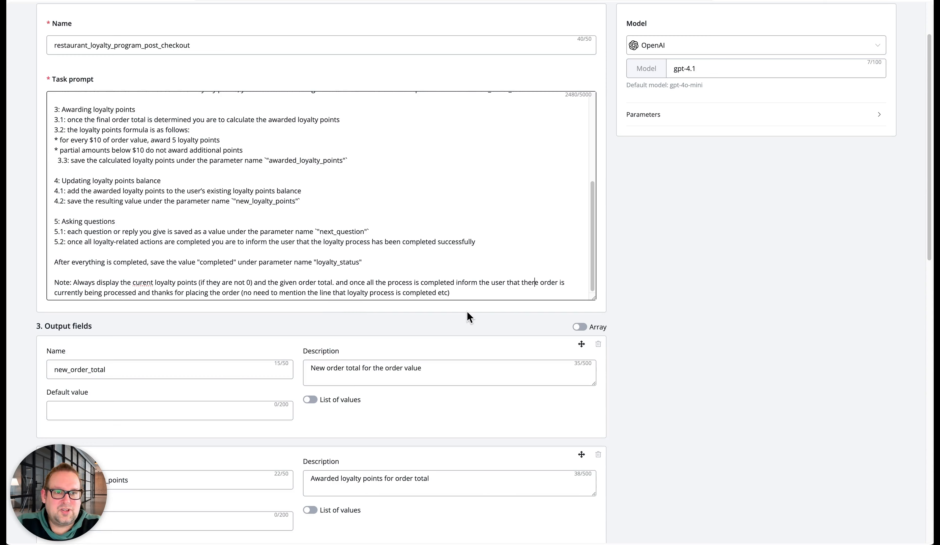
scroll(705, 374, up, 2)
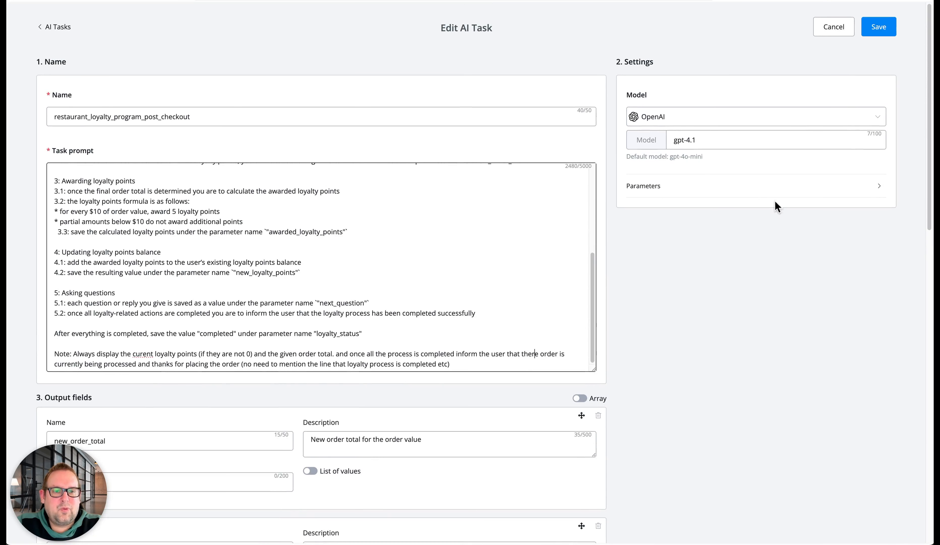
click(712, 184)
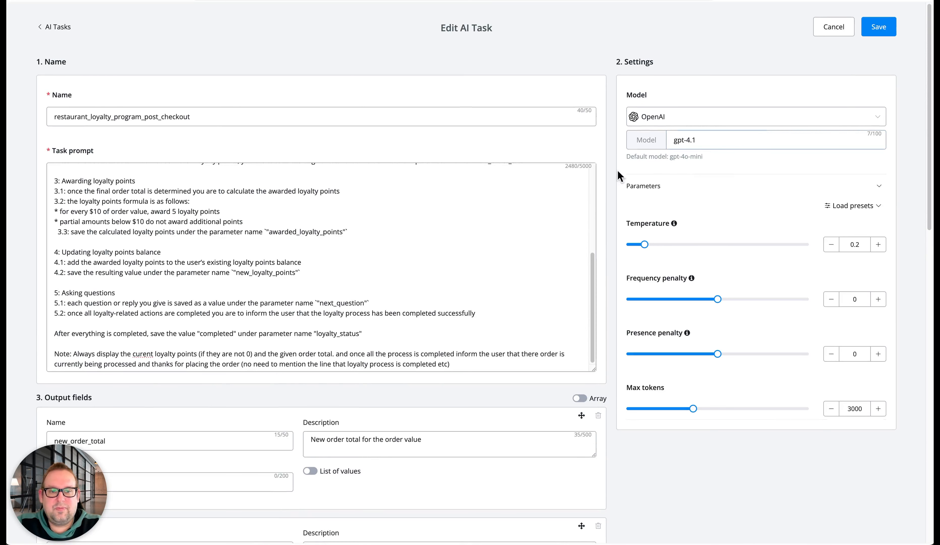
click(860, 210)
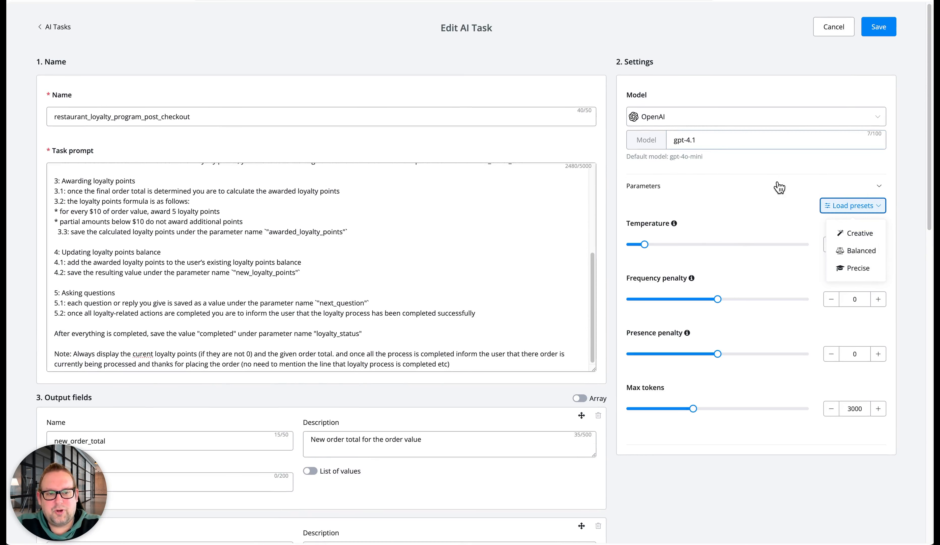
click(834, 96)
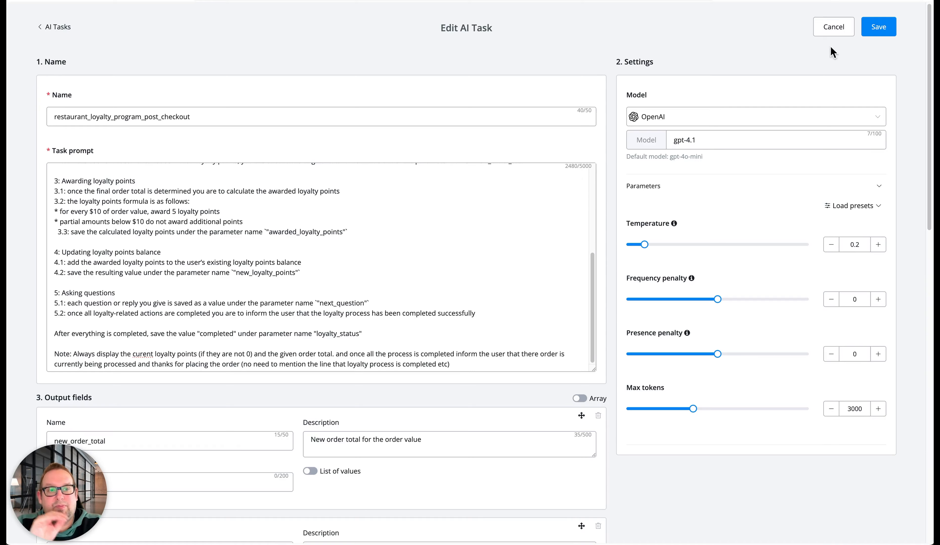
click(831, 29)
click(60, 43)
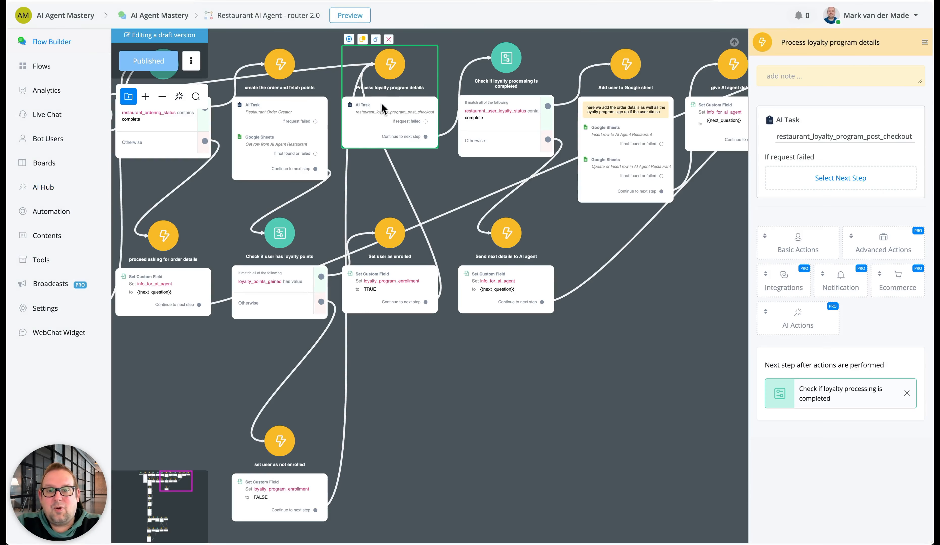
Examine the Check if loyalty processing is completed condition and its Send next details to AI agent branch
drag(674, 341, 552, 386)
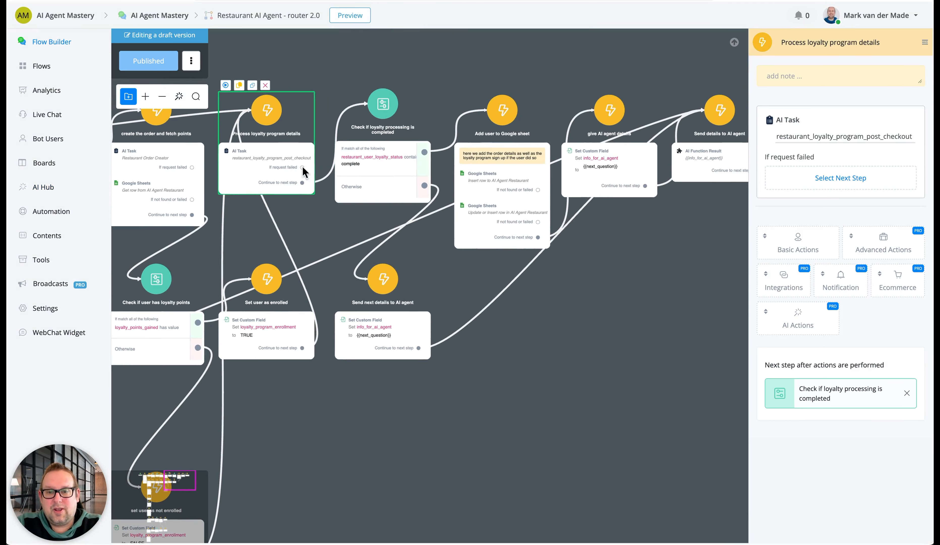
click(357, 173)
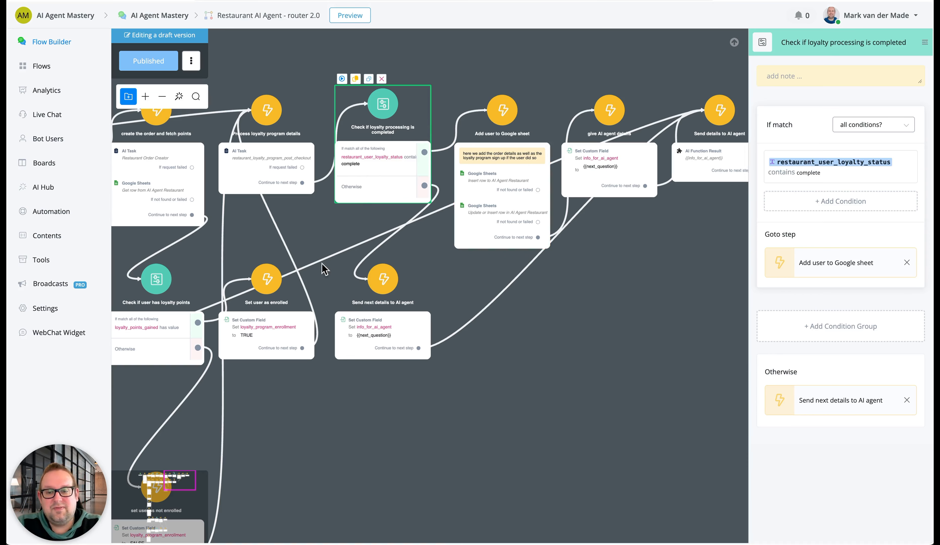
scroll(369, 334, up, 3)
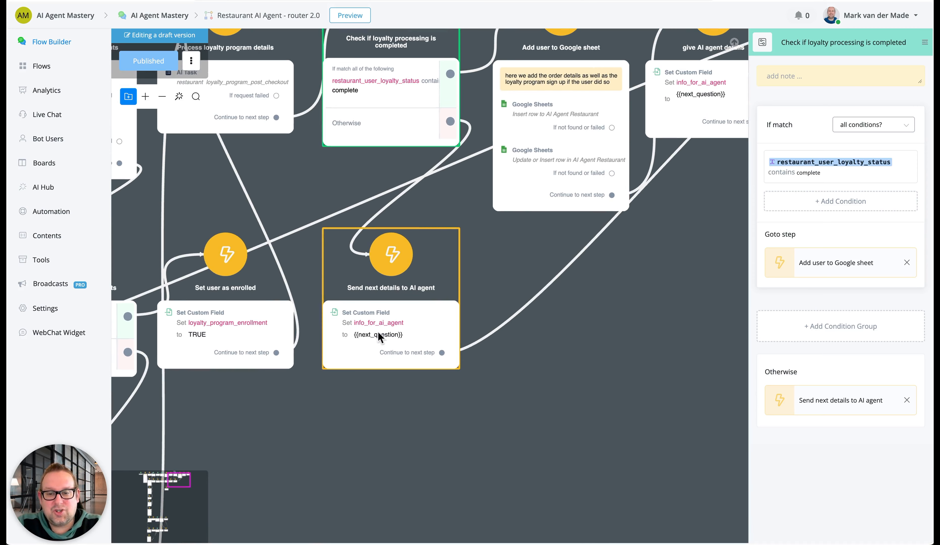
drag(653, 265, 252, 399)
drag(395, 397, 640, 338)
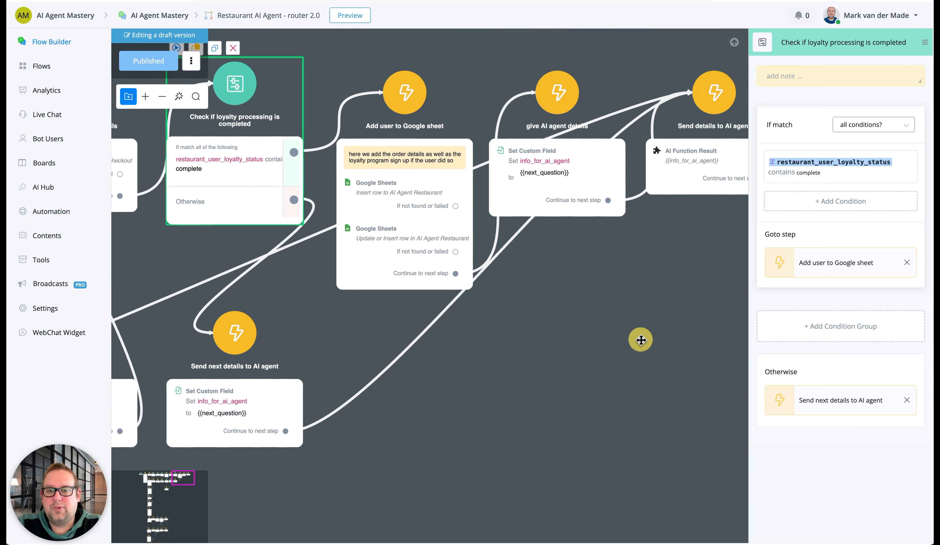
Open the Insert row action of the Add user to Google sheet step and review its field mappings for the orders worksheet
click(391, 159)
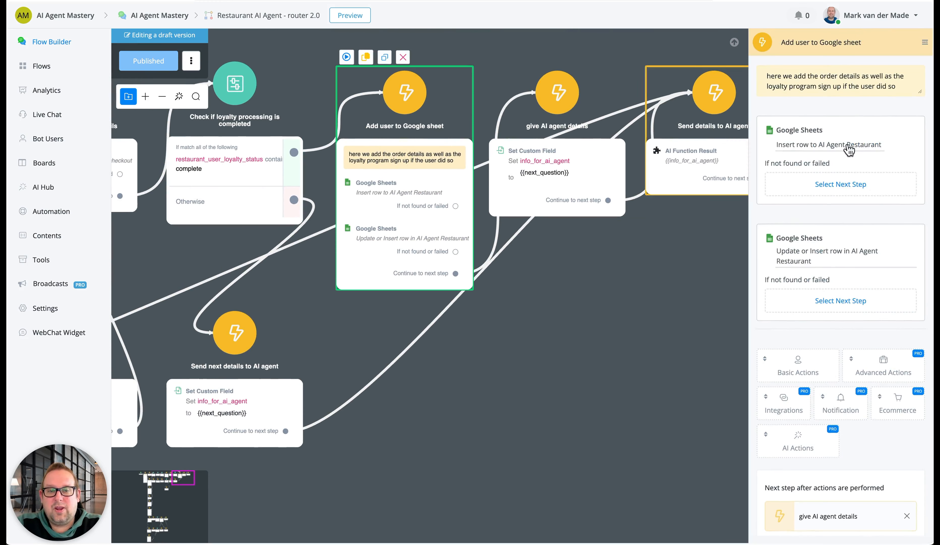
click(805, 140)
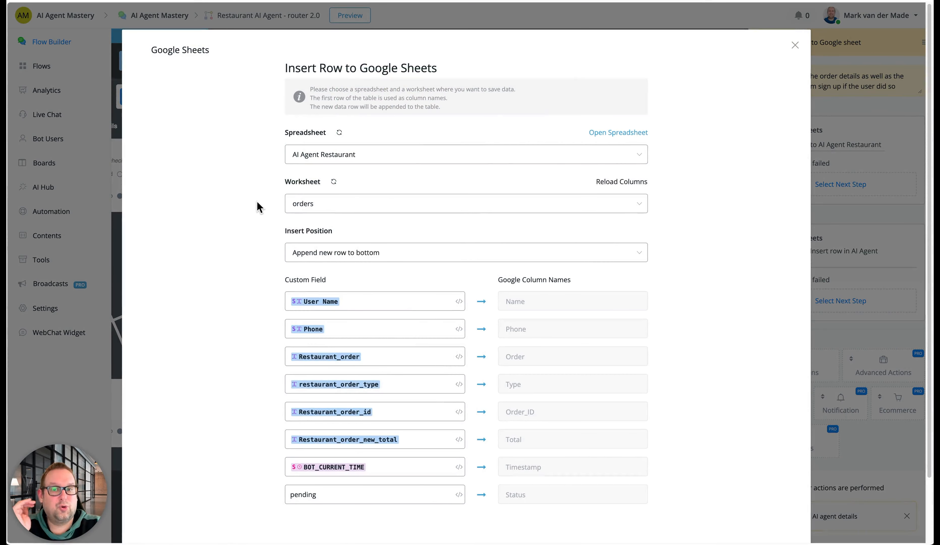
scroll(258, 207, down, 2)
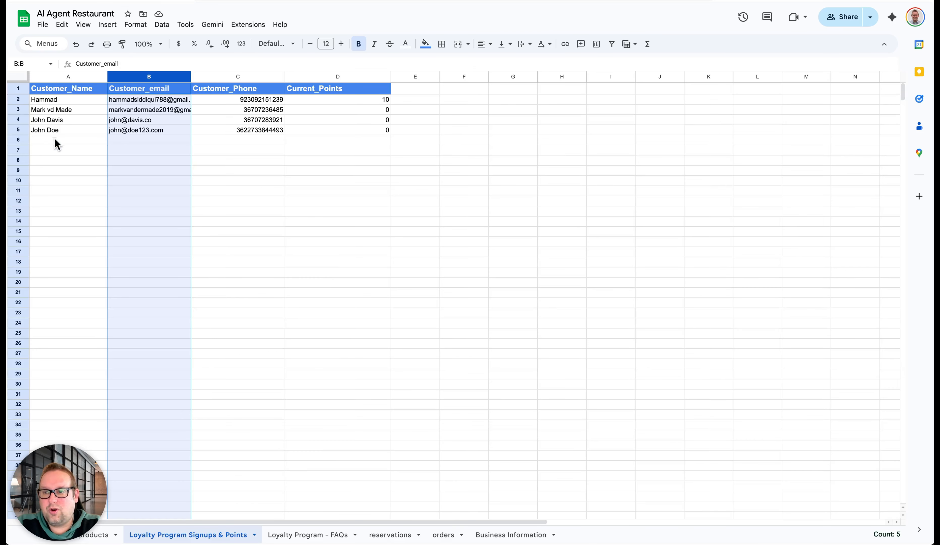
Examine the orders worksheet in the AI Agent Restaurant spreadsheet, and leave the Insert row settings without saving
click(437, 536)
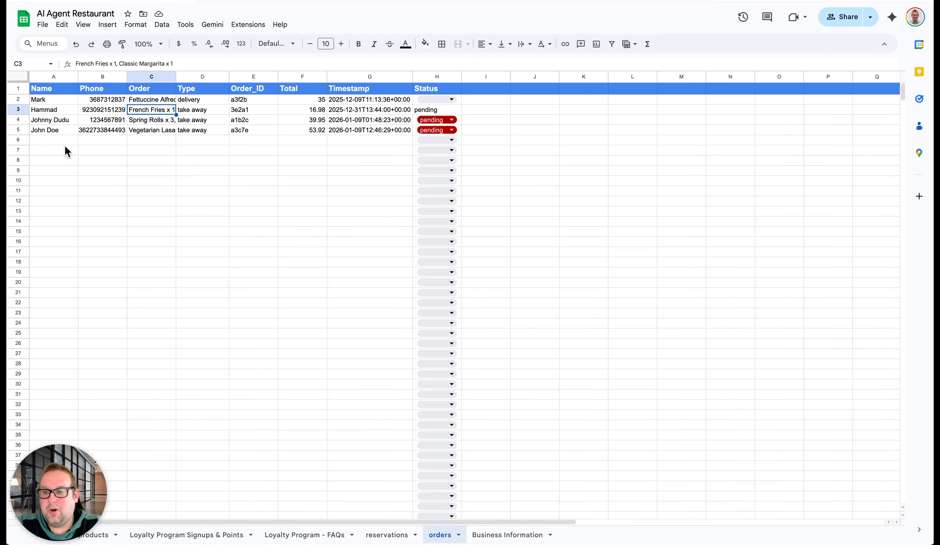
click(54, 139)
click(63, 152)
click(63, 182)
click(67, 220)
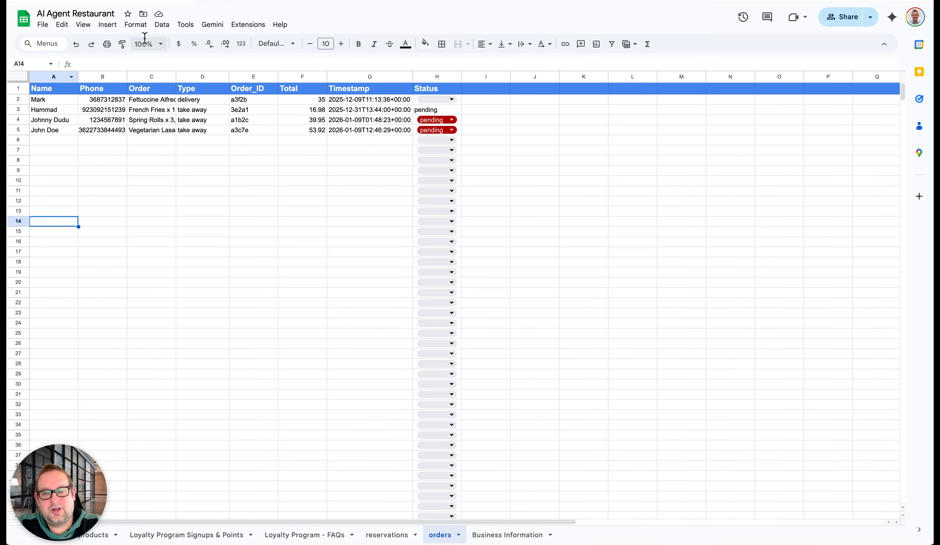
click(314, 0)
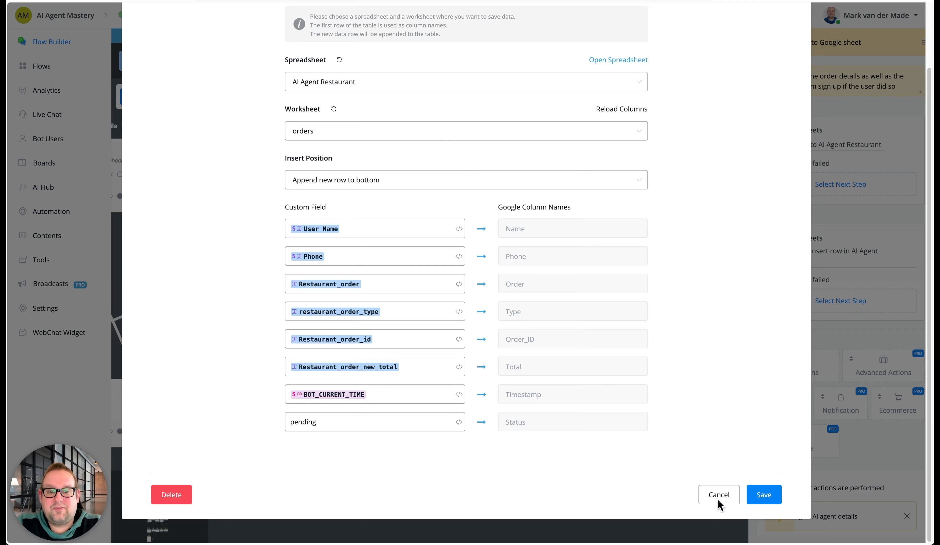
click(726, 495)
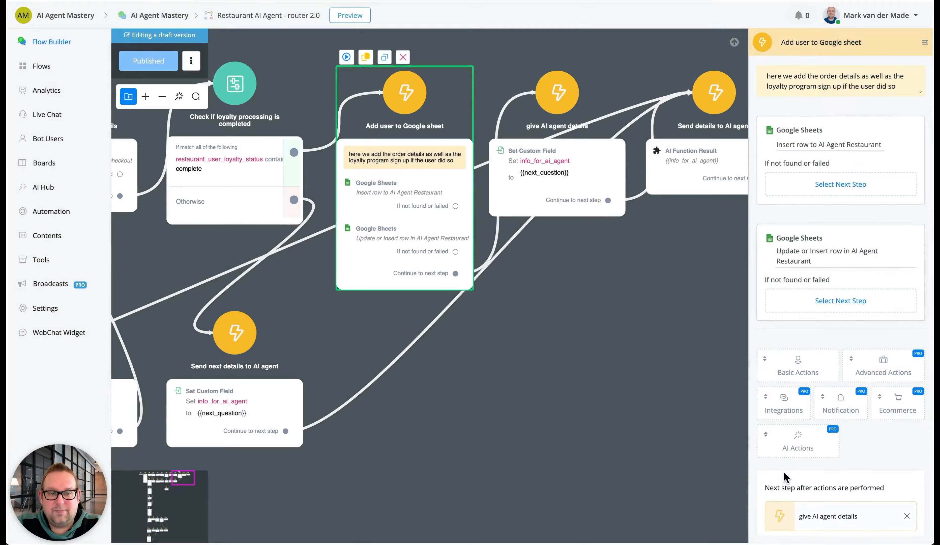
Open the Update or Insert row action and compare its Customer_email filter with the Loyalty Program Signups & Points worksheet
click(784, 250)
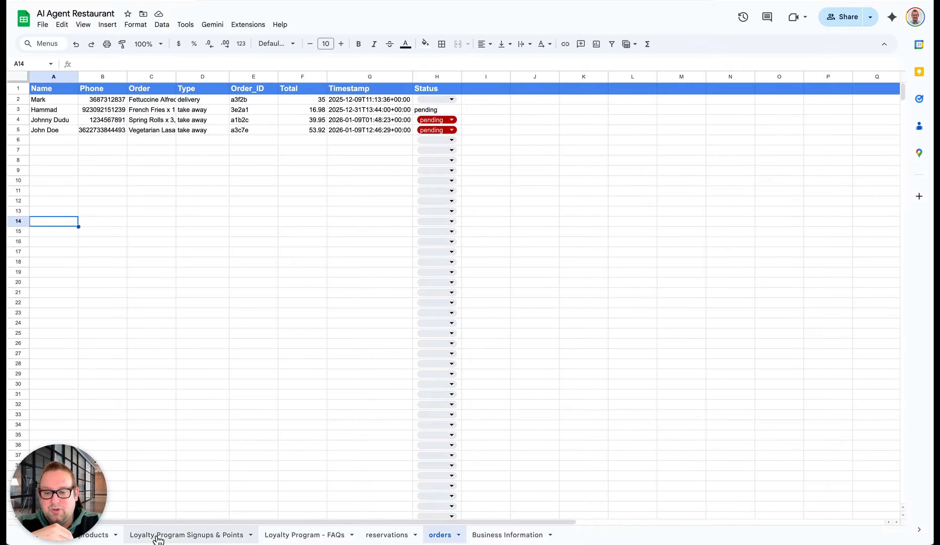
click(158, 537)
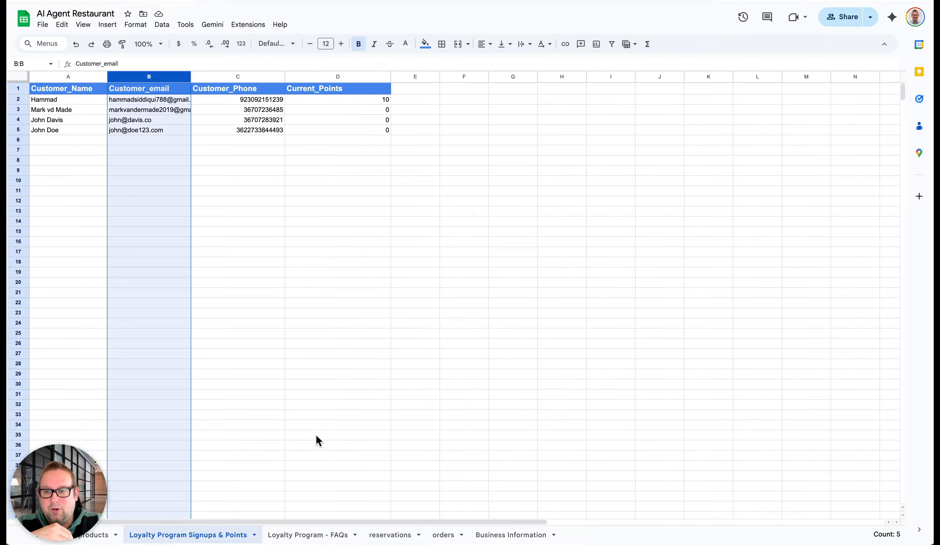
click(145, 99)
click(142, 110)
click(141, 181)
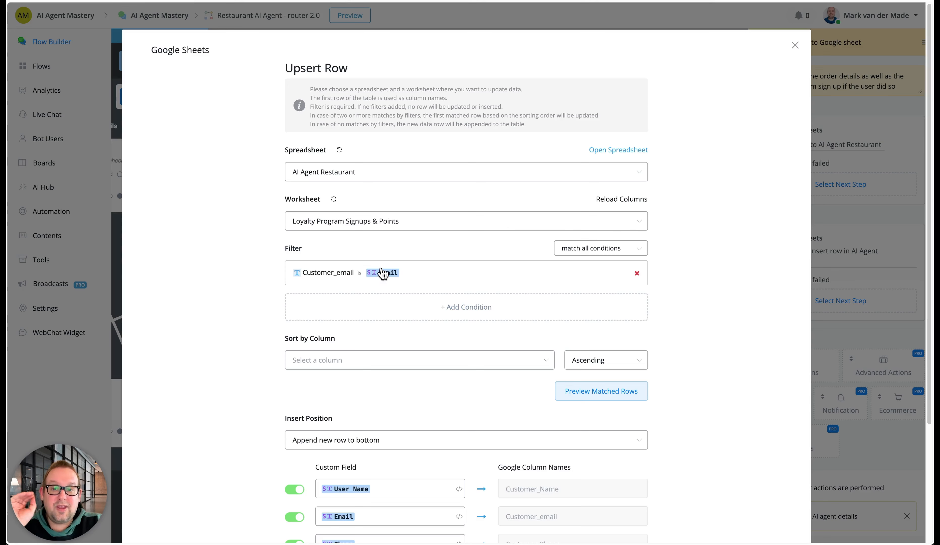
Review the Upsert Row field mappings against the loyalty signups worksheet's columns, and close the action without saving
scroll(252, 363, down, 4)
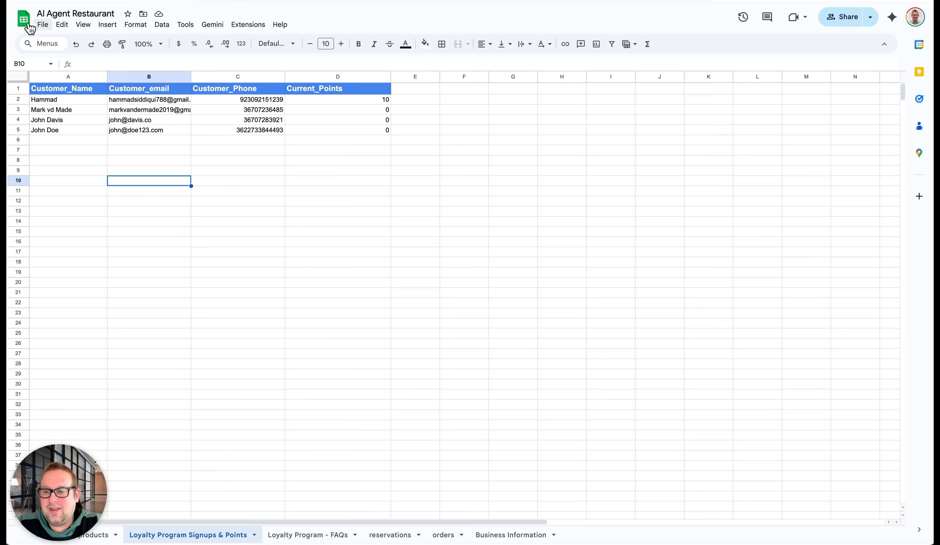
click(62, 141)
click(141, 148)
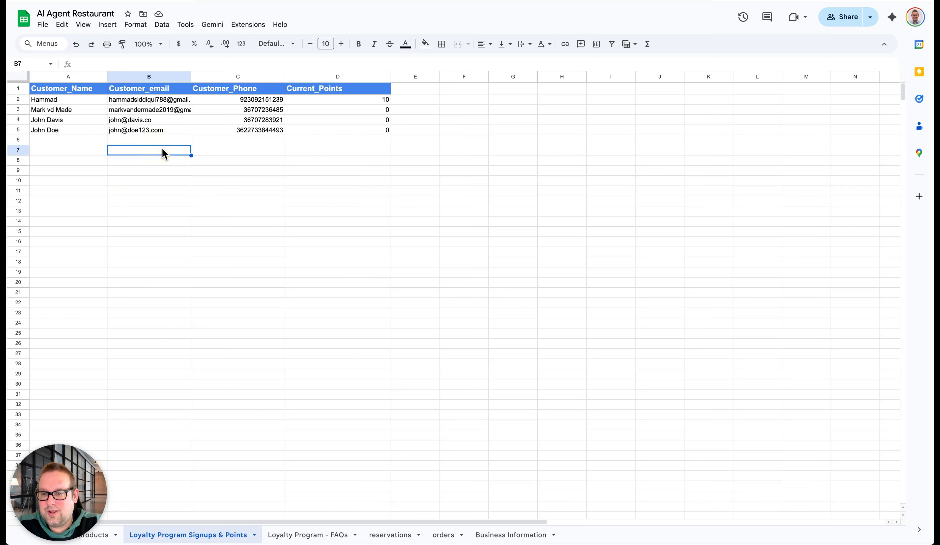
click(143, 100)
click(49, 143)
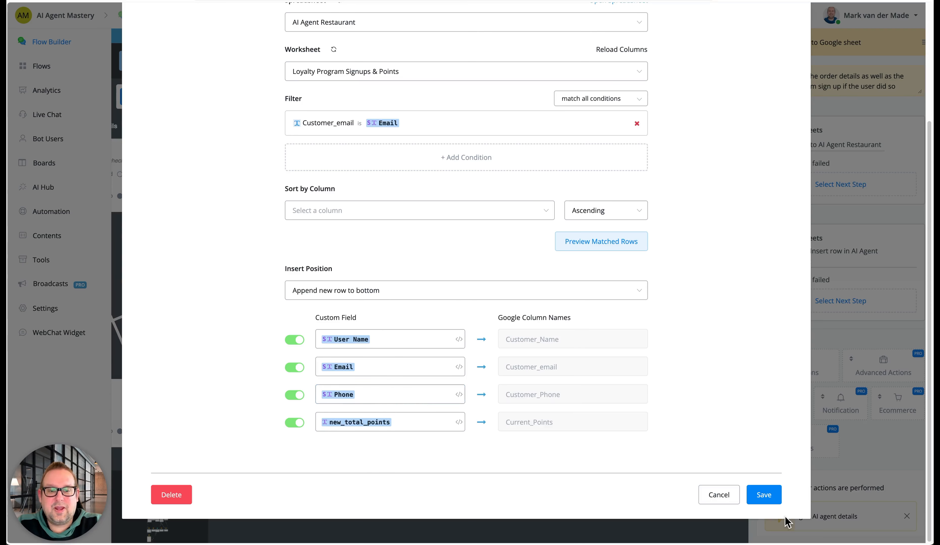
scroll(687, 317, up, 5)
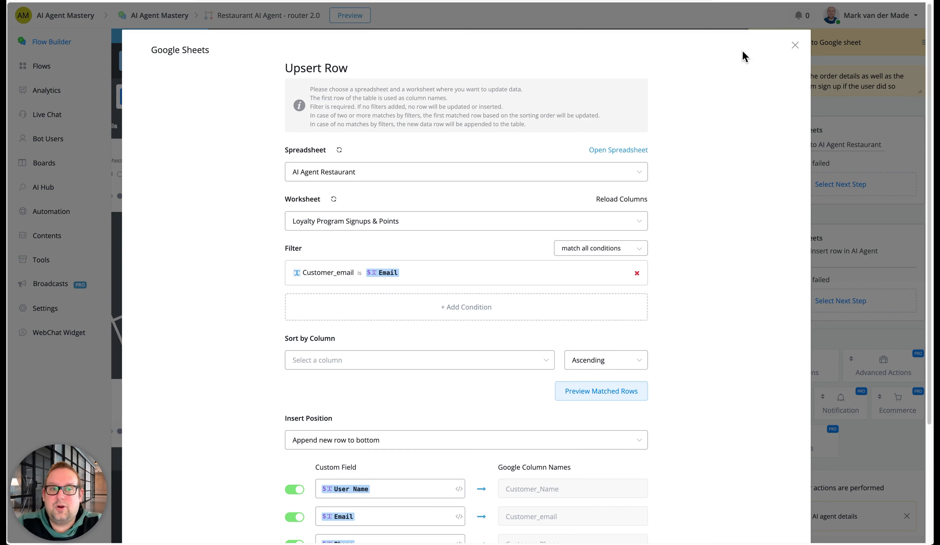
click(795, 45)
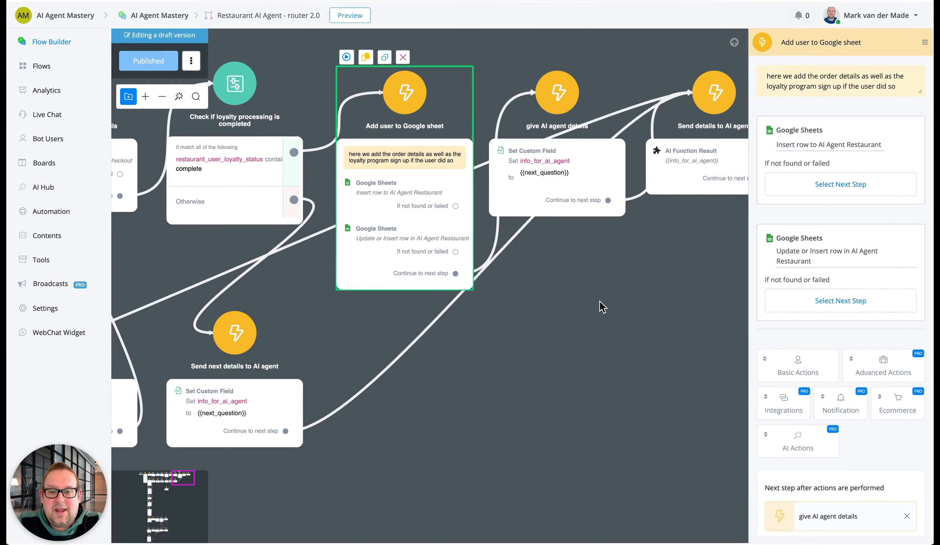
Examine how the give AI agent details step passes info_for_ai_agent to the Send details to AI agent step
drag(584, 307, 445, 309)
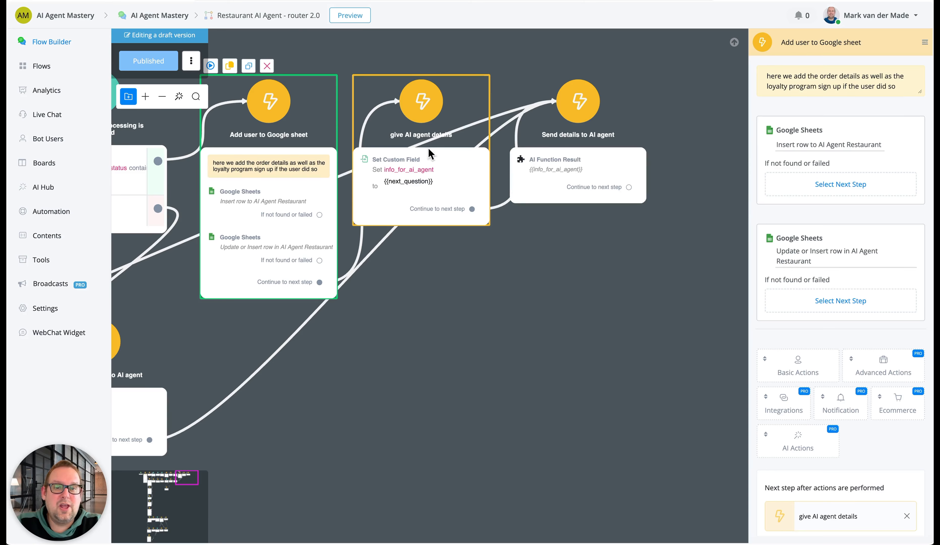
drag(455, 330, 412, 322)
click(569, 329)
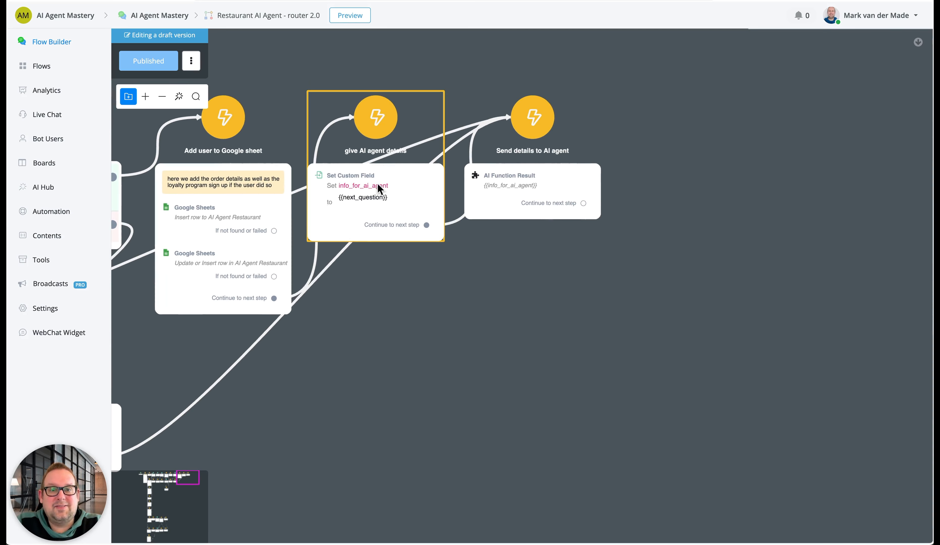
mouse_move(453, 182)
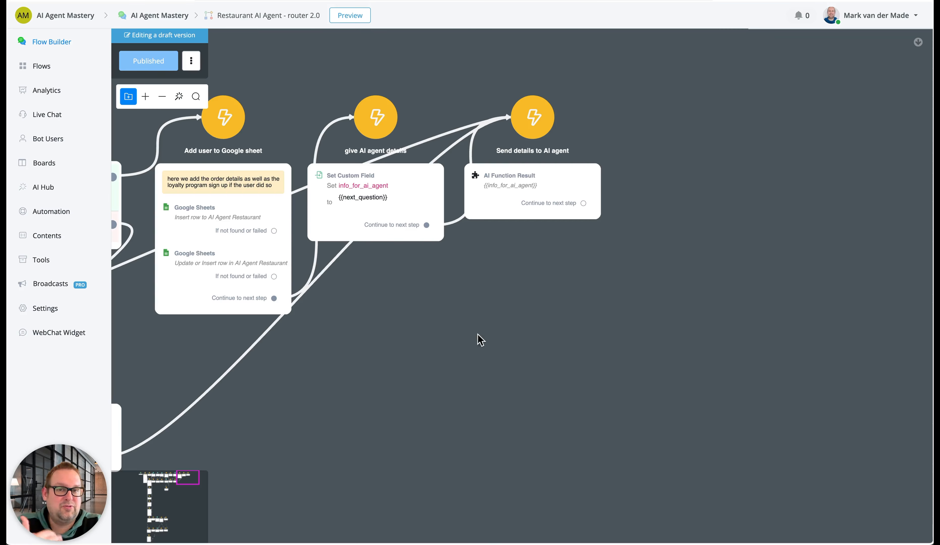
Review the first Get multiple rows action of the Fetch Category Items step near the flow's start, and leave it without saving
drag(461, 354, 678, 252)
scroll(679, 259, down, 10)
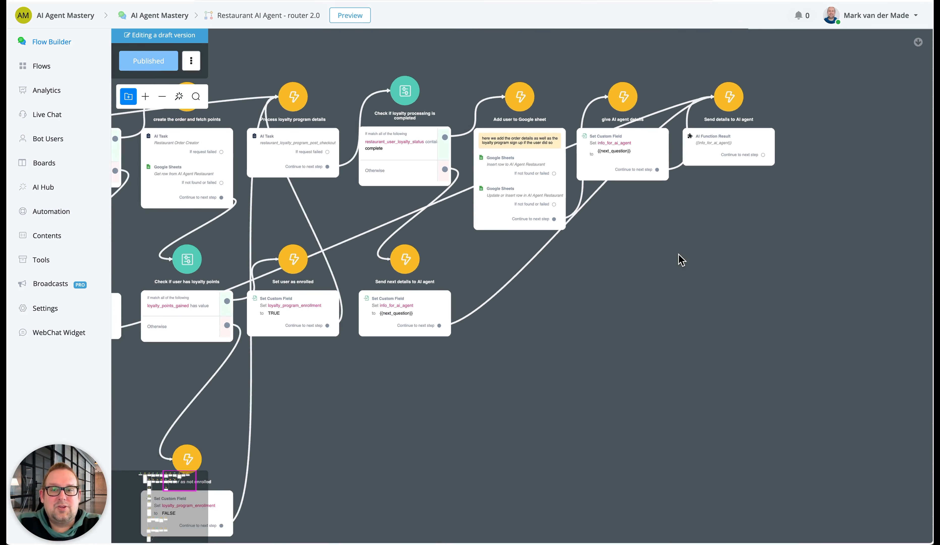
drag(292, 359, 528, 347)
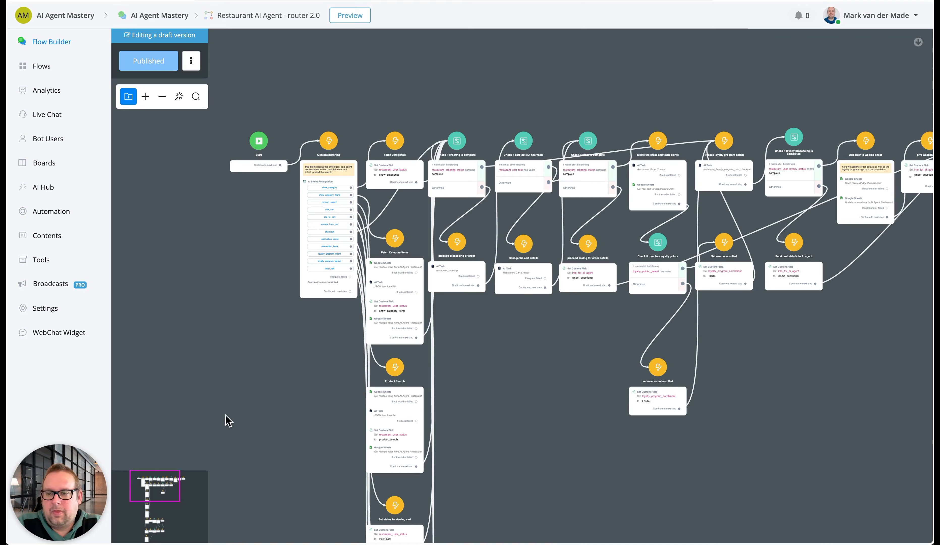
scroll(333, 206, up, 5)
click(284, 447)
drag(287, 435, 188, 319)
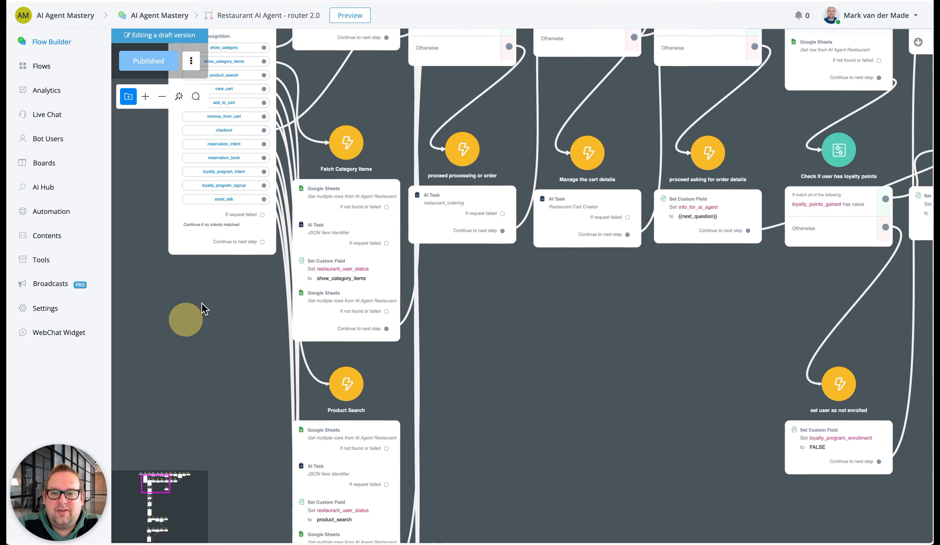
click(367, 200)
mouse_move(849, 146)
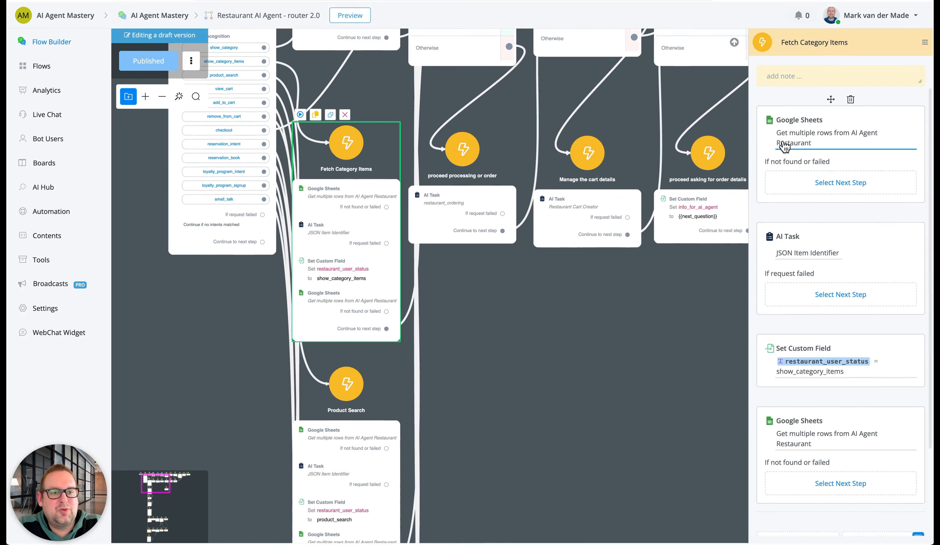
click(821, 140)
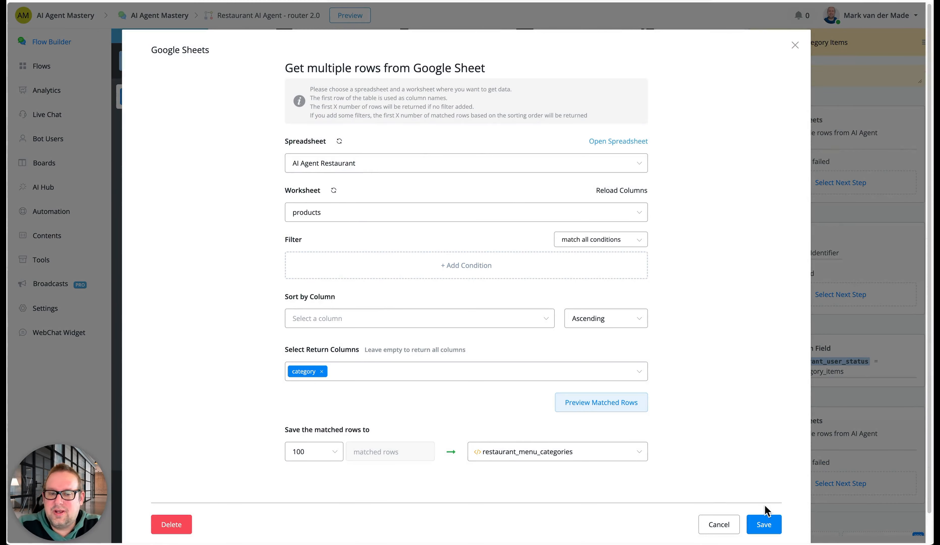
click(722, 525)
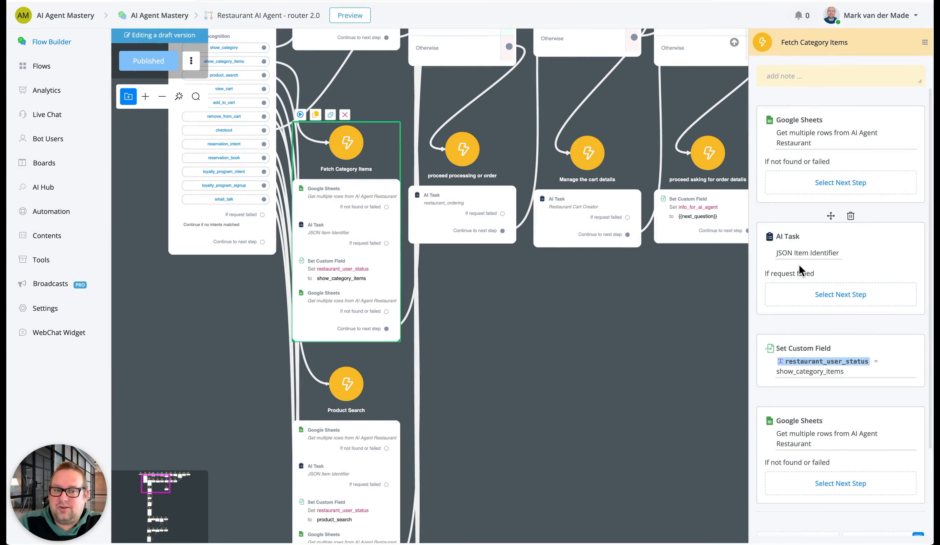
Open the Fetch Category Items step's JSON Item Identifier task and compare its sample input JSON with the products worksheet's category column
click(797, 251)
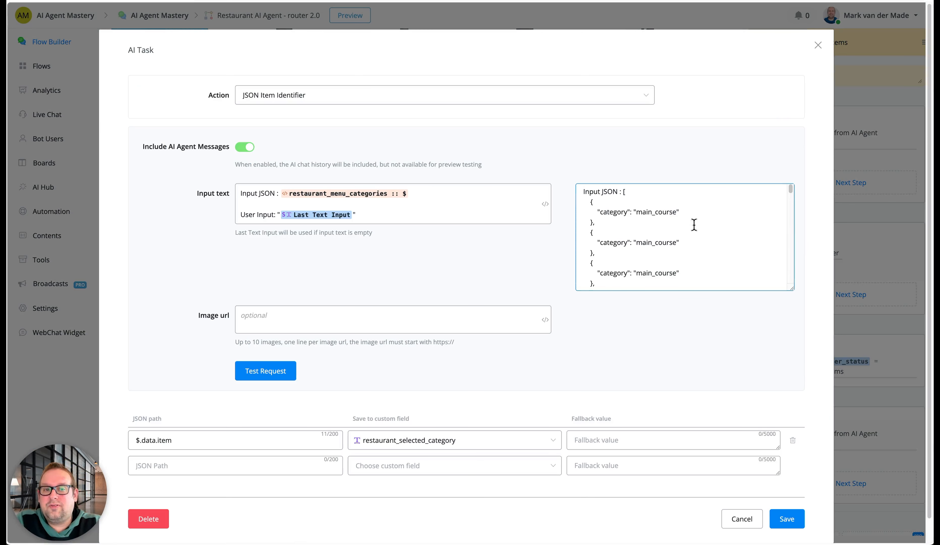
drag(621, 192, 647, 306)
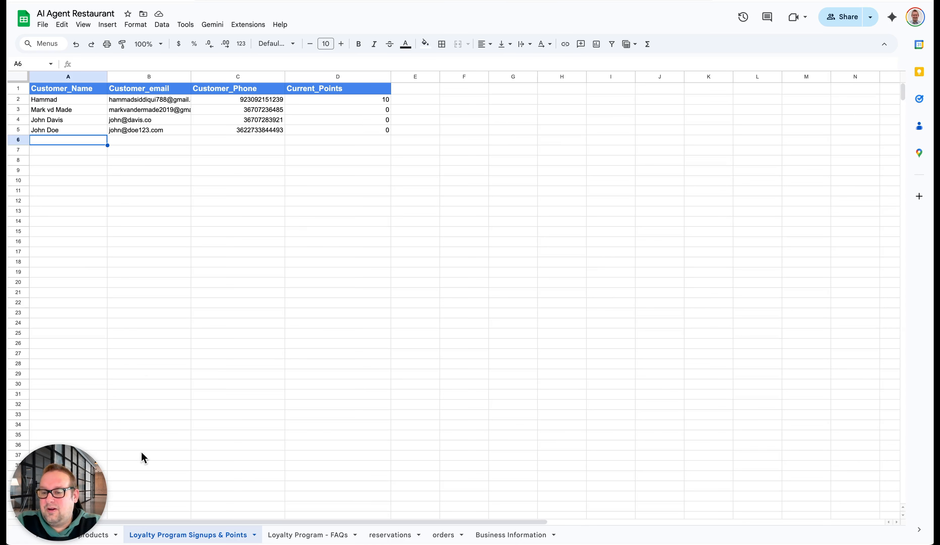
click(105, 534)
scroll(65, 135, up, 5)
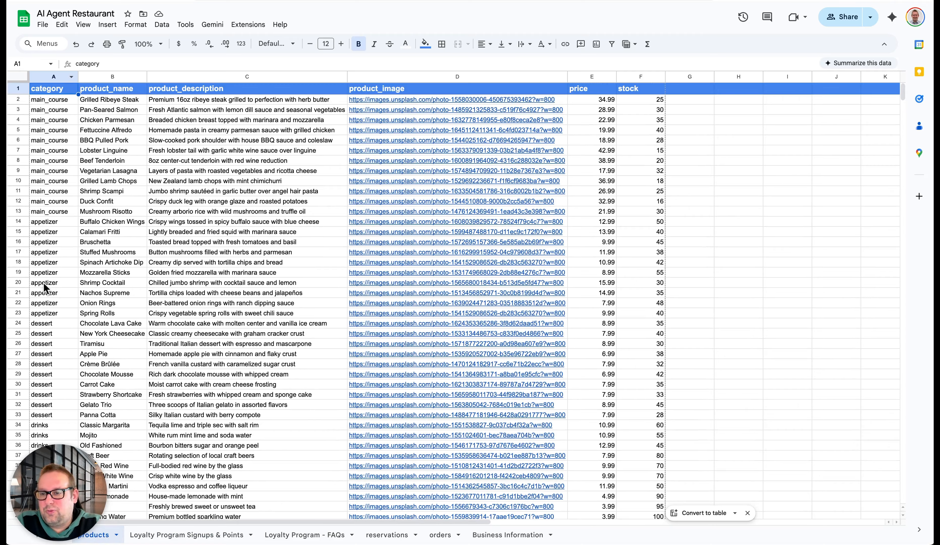
scroll(44, 288, down, 15)
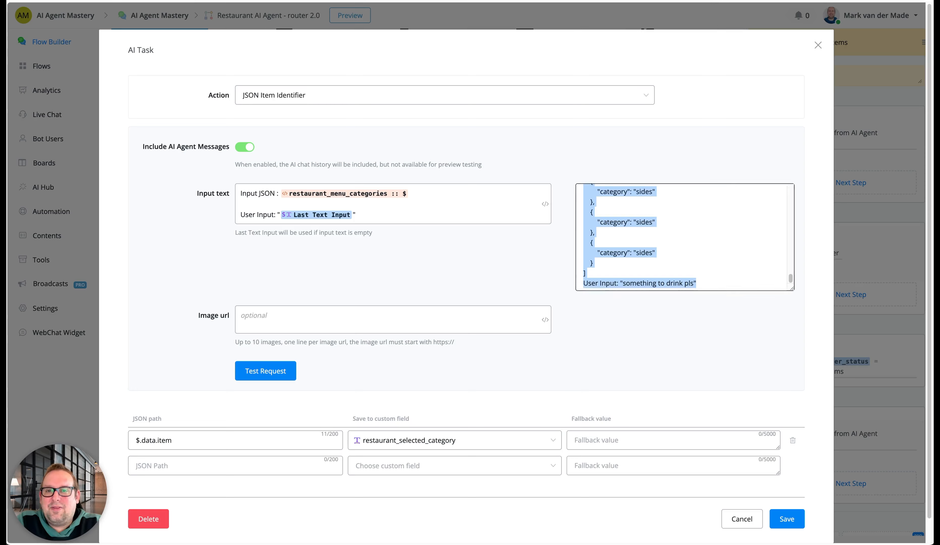
scroll(718, 256, down, 1)
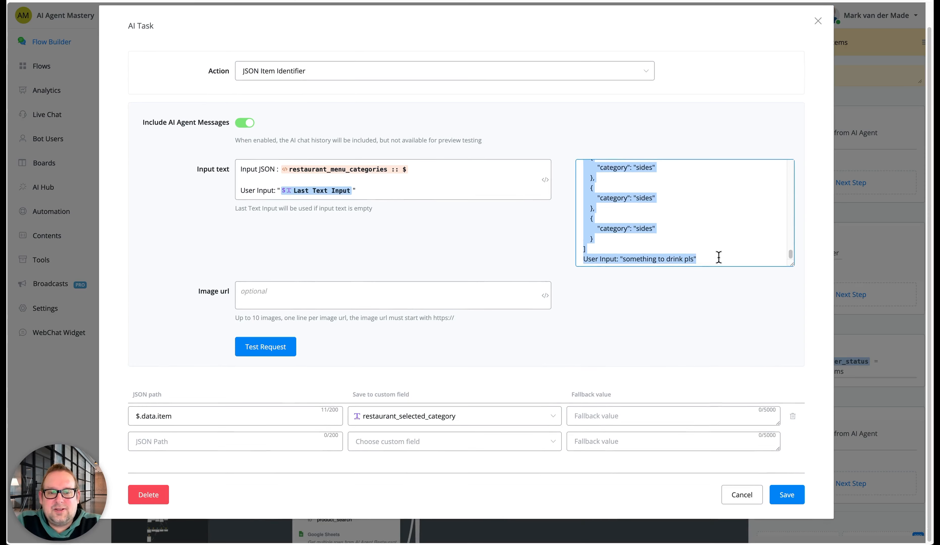
Test the JSON Item Identifier request with "something to drink pls", compare the response with the products worksheet, and close the task without saving
click(718, 258)
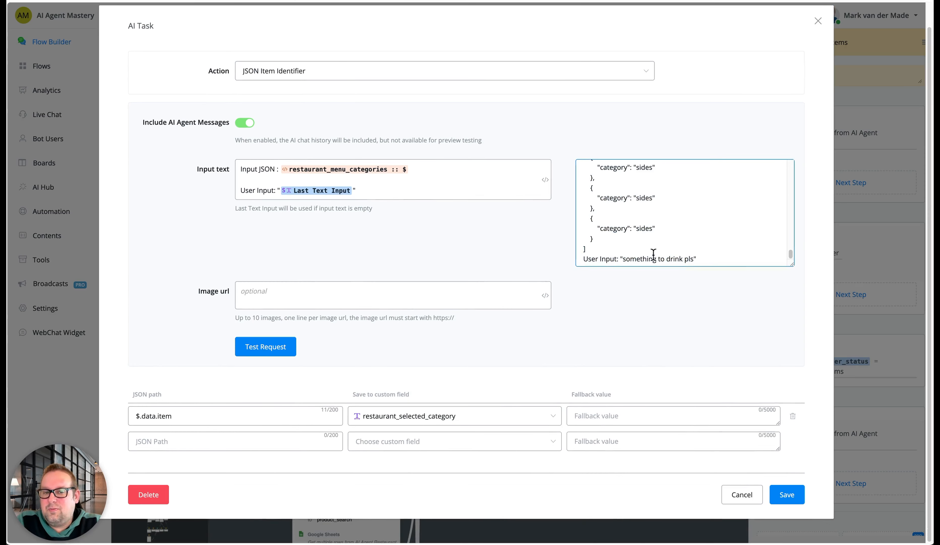
click(275, 350)
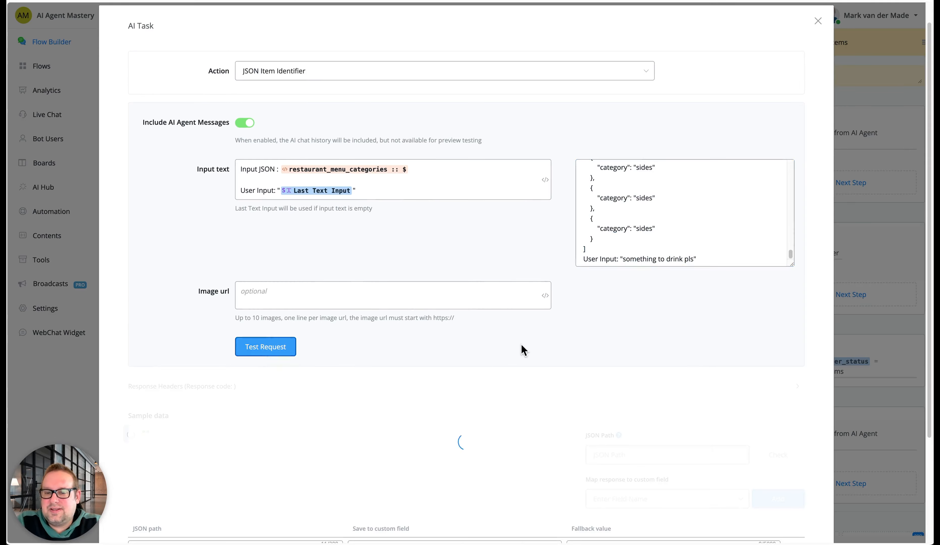
scroll(544, 329, down, 3)
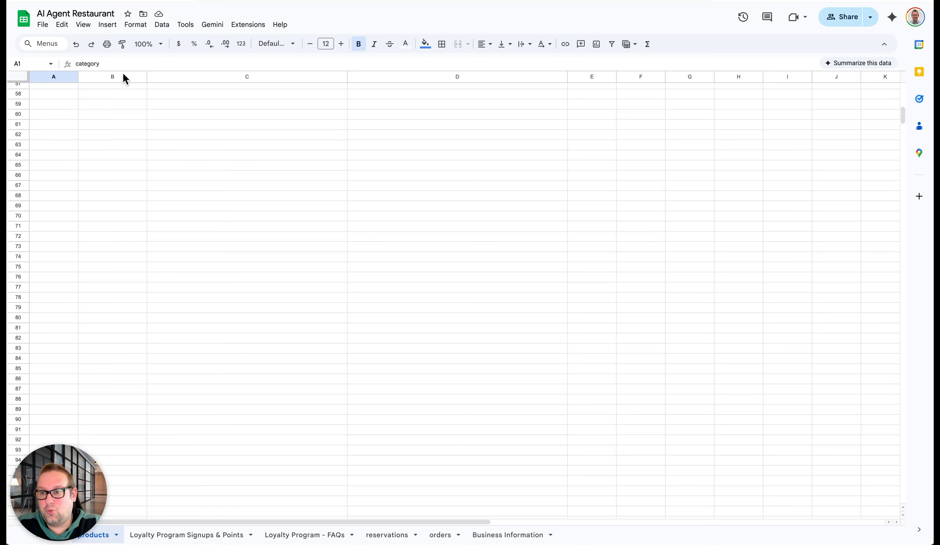
scroll(116, 170, up, 10)
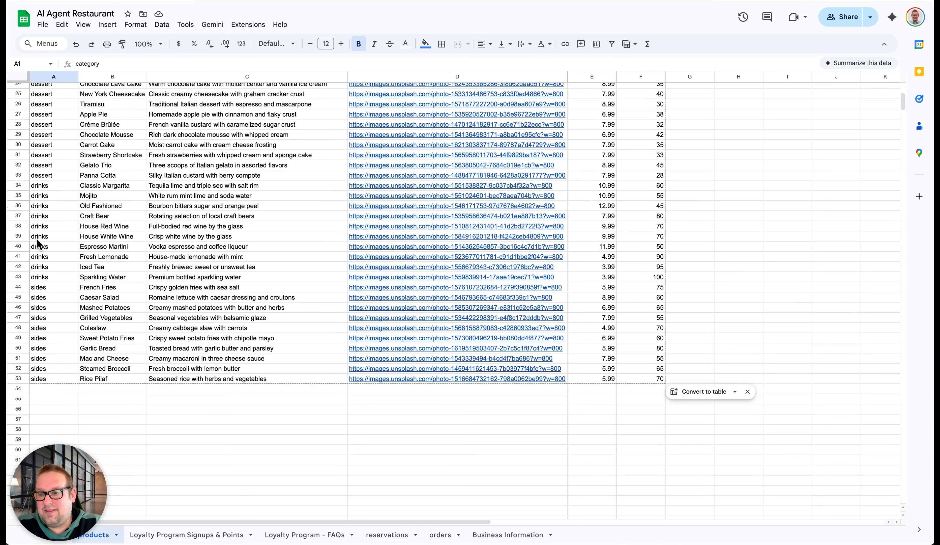
click(41, 249)
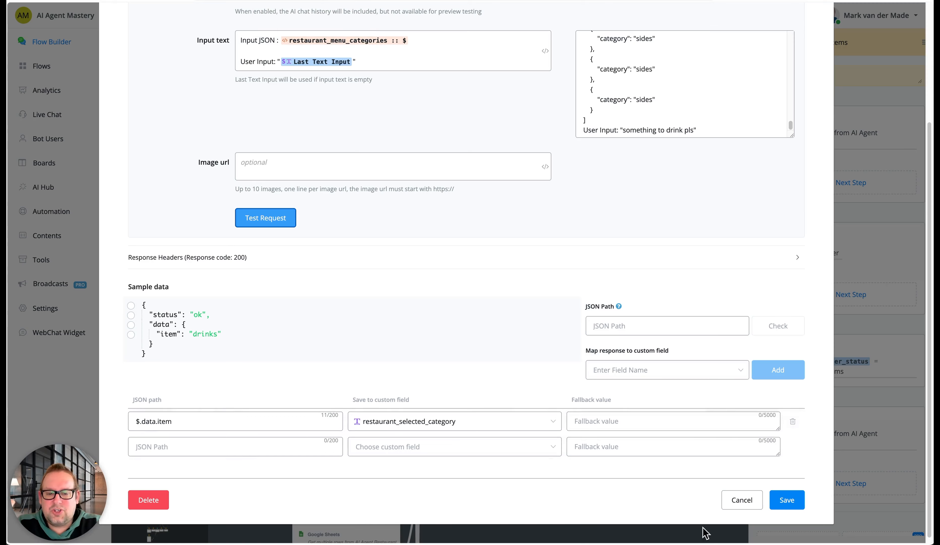
click(744, 503)
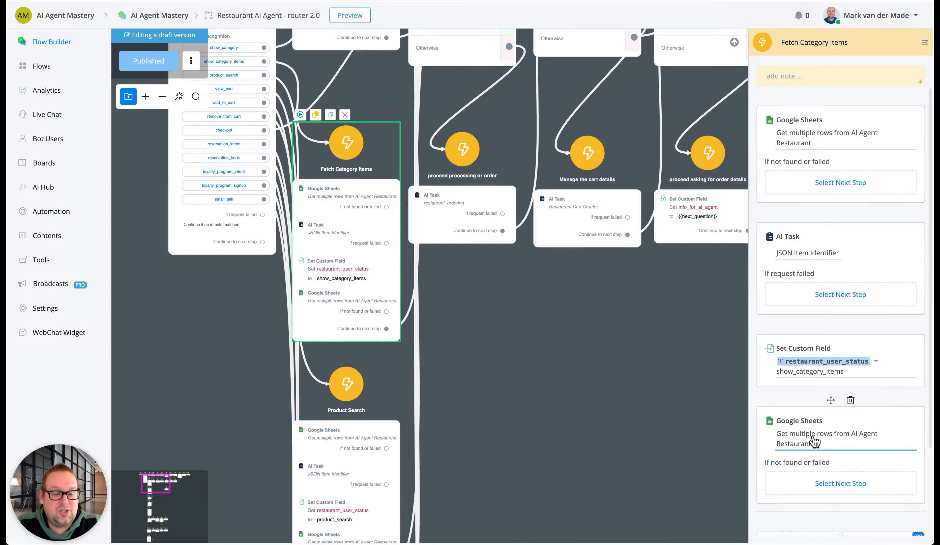
Review the filter and save field of the second Get multiple rows action in Fetch Category Items, and leave it without saving
click(814, 441)
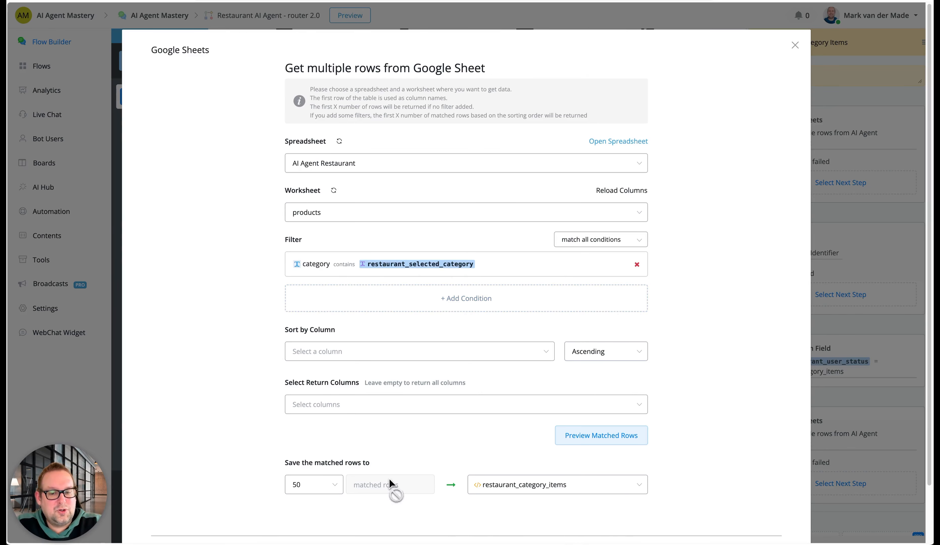
scroll(430, 483, down, 2)
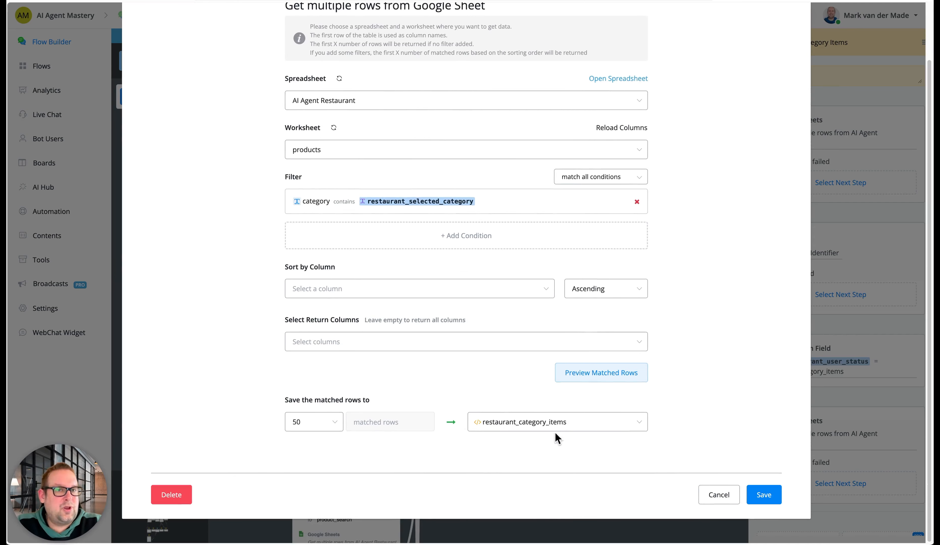
click(709, 494)
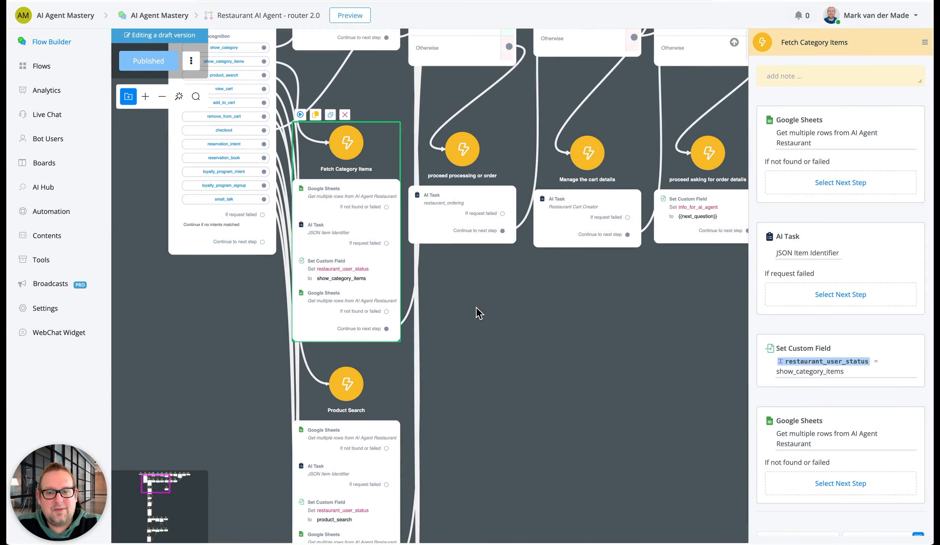
Examine how Fetch Category Items continues to the Check if ordering is complete condition and the ordering and loyalty steps beyond it
drag(479, 310, 454, 378)
scroll(439, 389, down, 3)
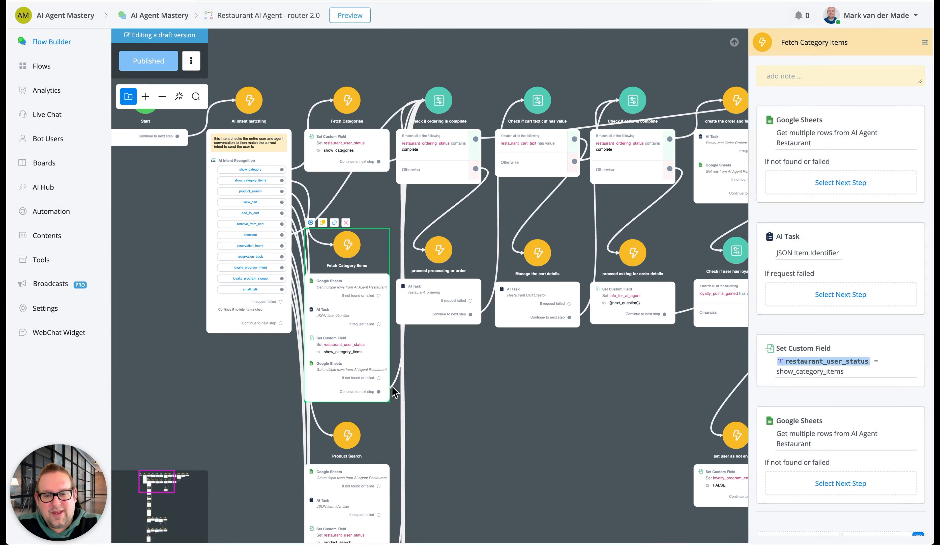
click(449, 129)
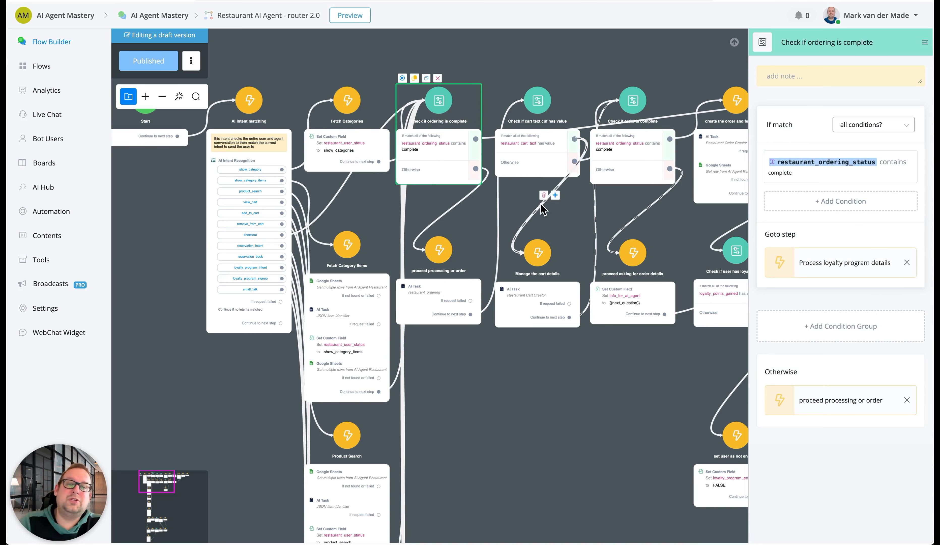
drag(522, 374, 404, 294)
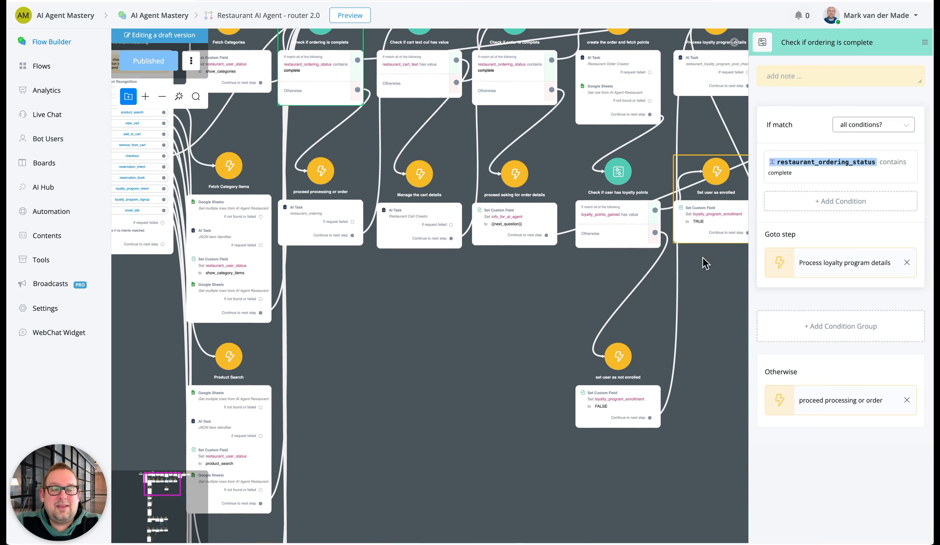
drag(483, 391, 605, 371)
drag(548, 344, 568, 441)
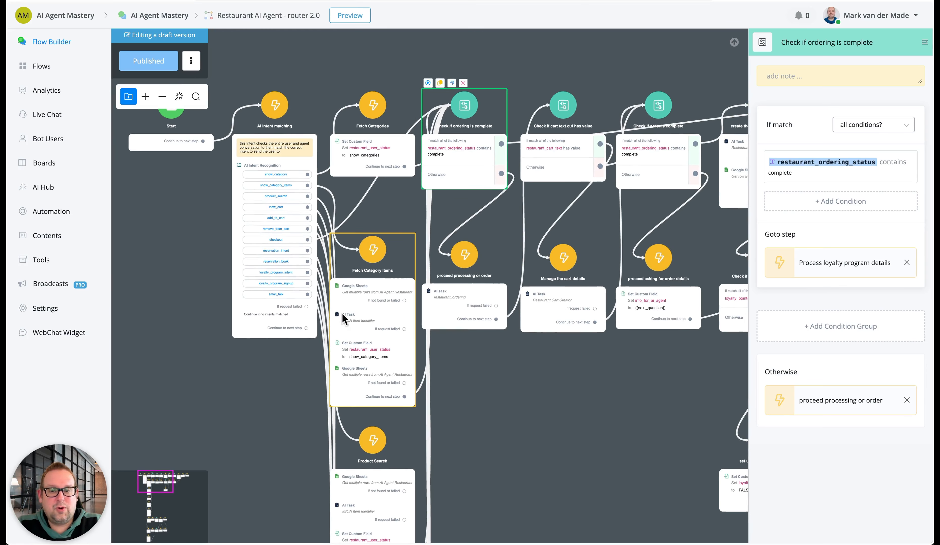
click(359, 347)
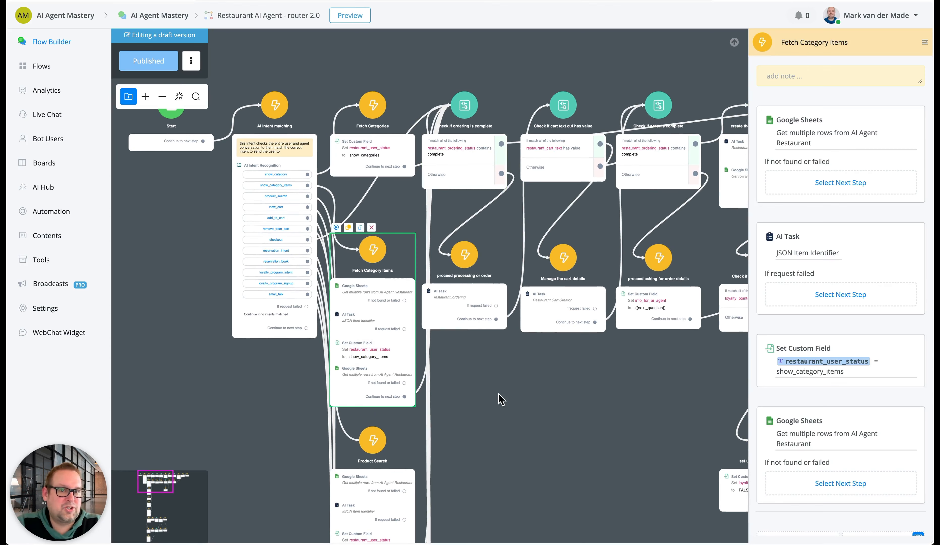
click(541, 386)
Review the Product Search step's first Get multiple rows action against the products worksheet, and leave it without saving
scroll(218, 194, up, 2)
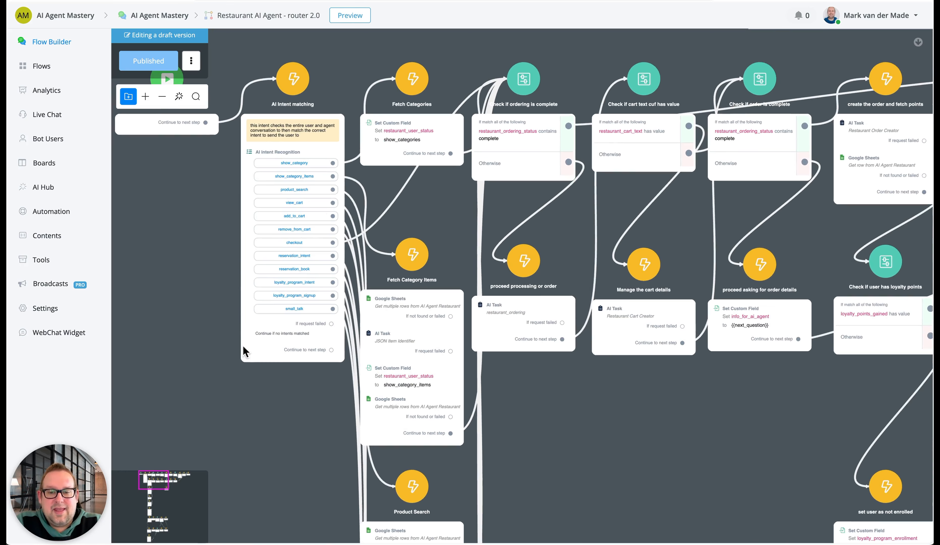
drag(268, 410, 268, 184)
click(417, 310)
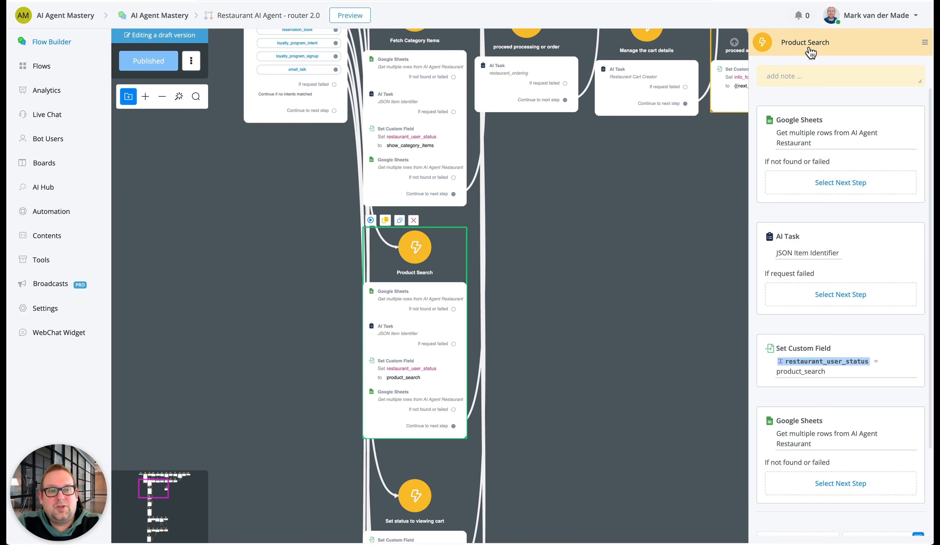
click(789, 141)
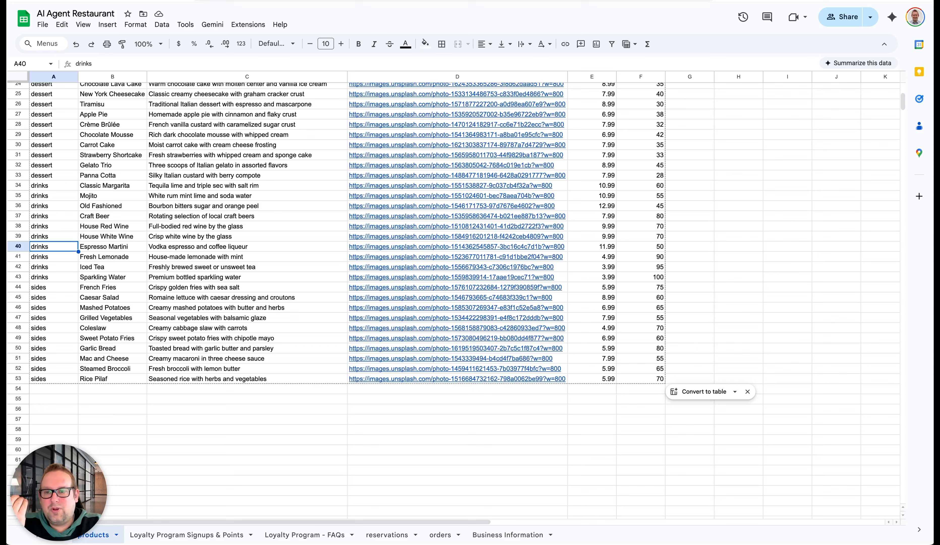
scroll(90, 156, up, 8)
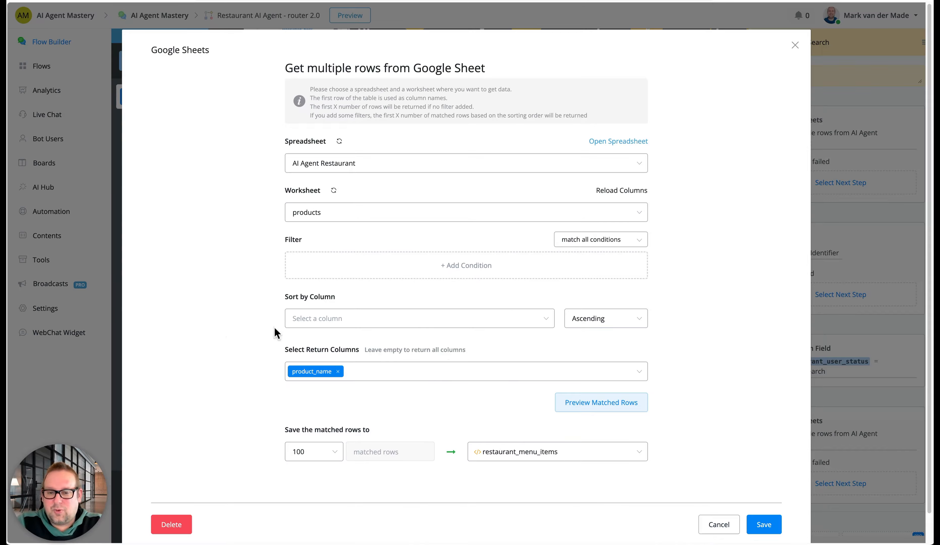
click(719, 525)
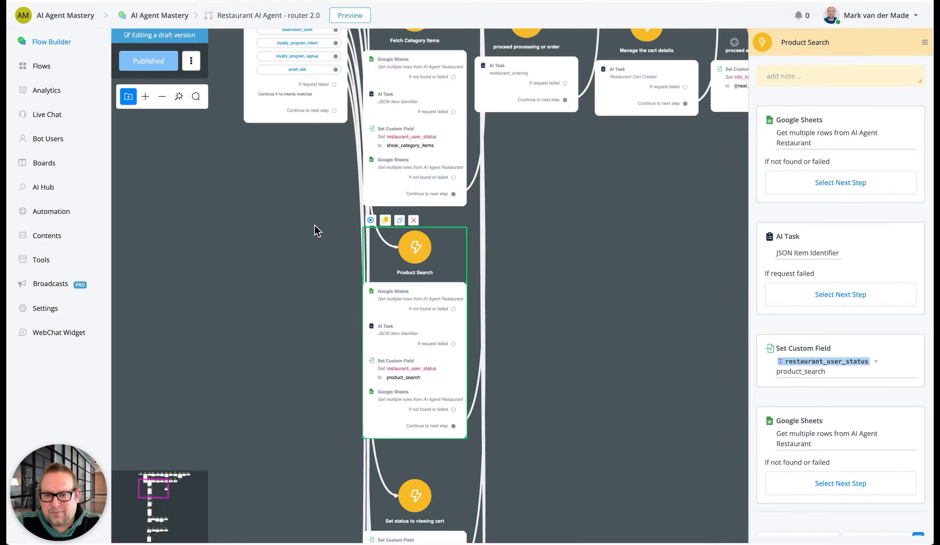
Review the input text and response mapping of the Product Search step's JSON Item Identifier task, and close it without saving
click(836, 255)
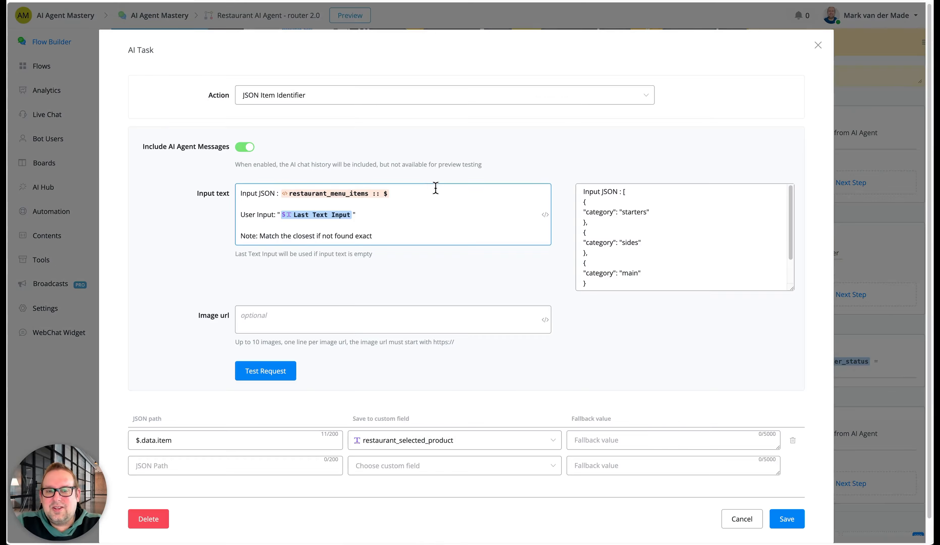
scroll(527, 318, down, 1)
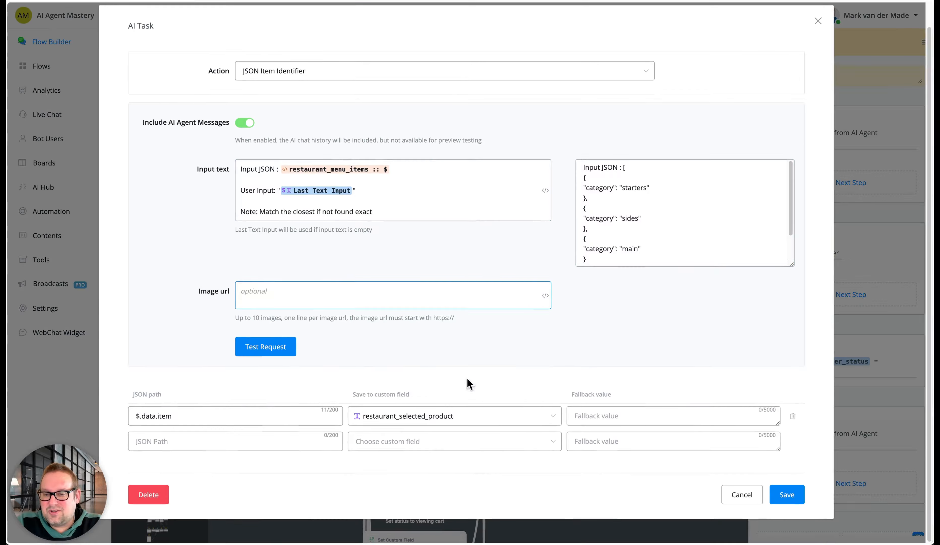
click(626, 448)
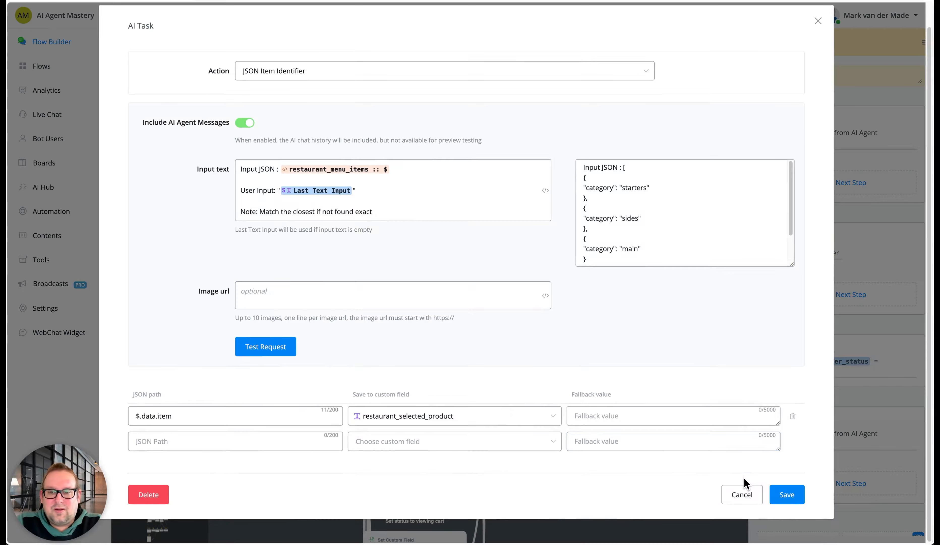
click(743, 494)
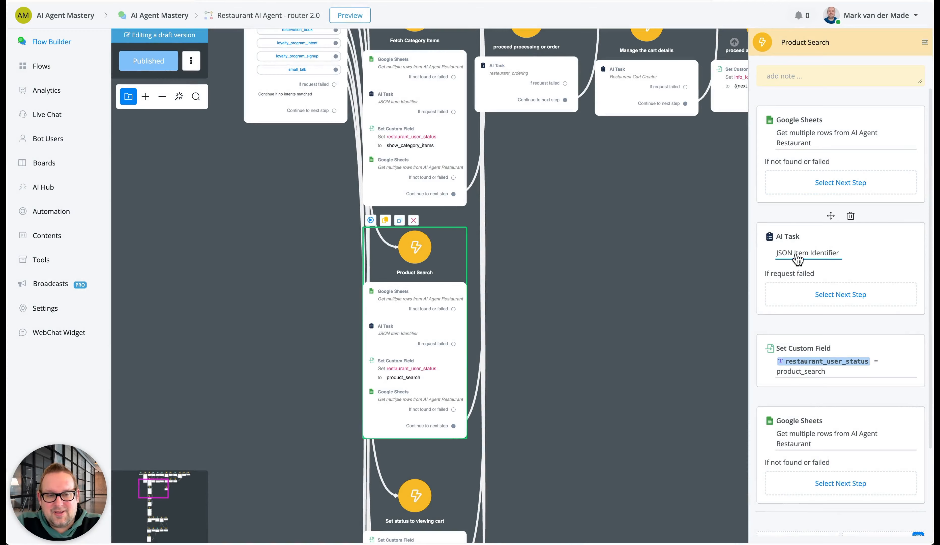
Compare the JSON Item Identifier tasks of the Product Search and Fetch Category Items steps, checking their input text and mapped fields
click(396, 96)
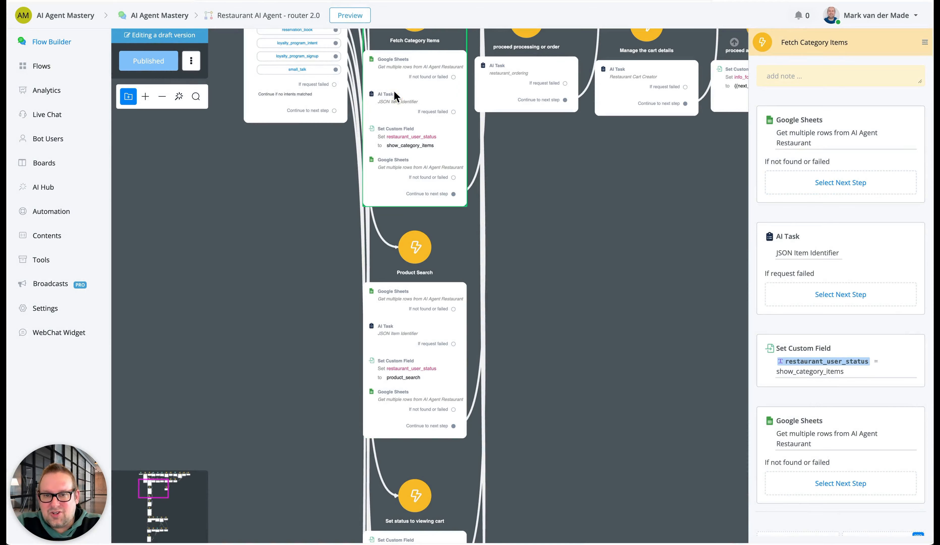
click(417, 339)
click(404, 100)
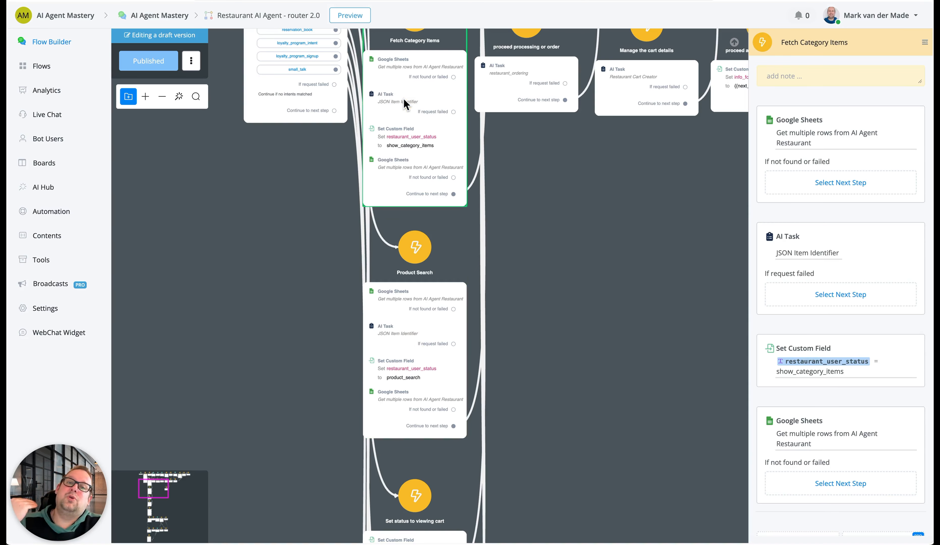
click(412, 341)
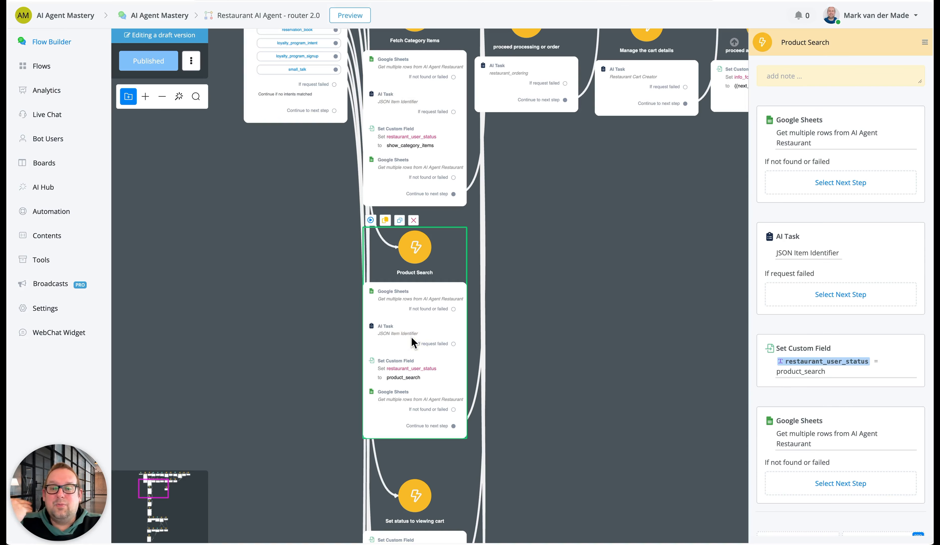
click(804, 251)
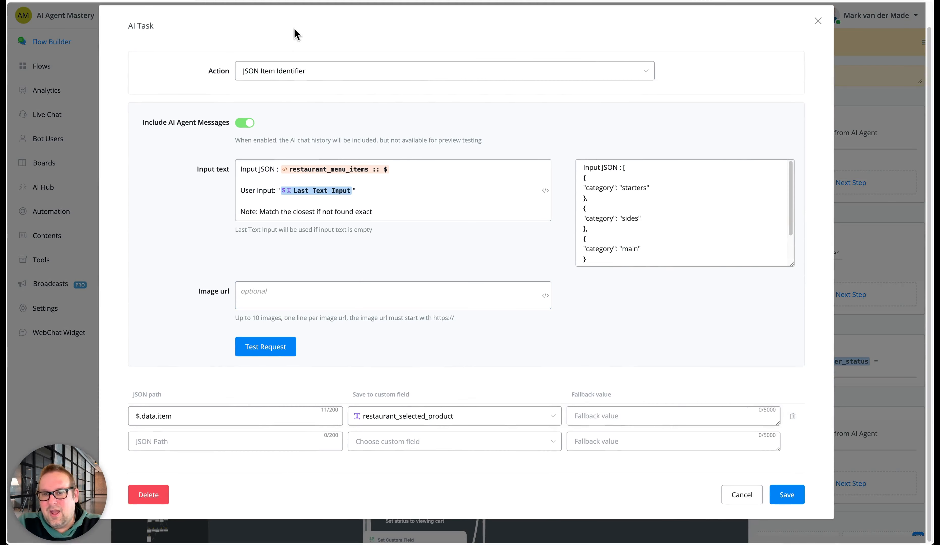
click(749, 495)
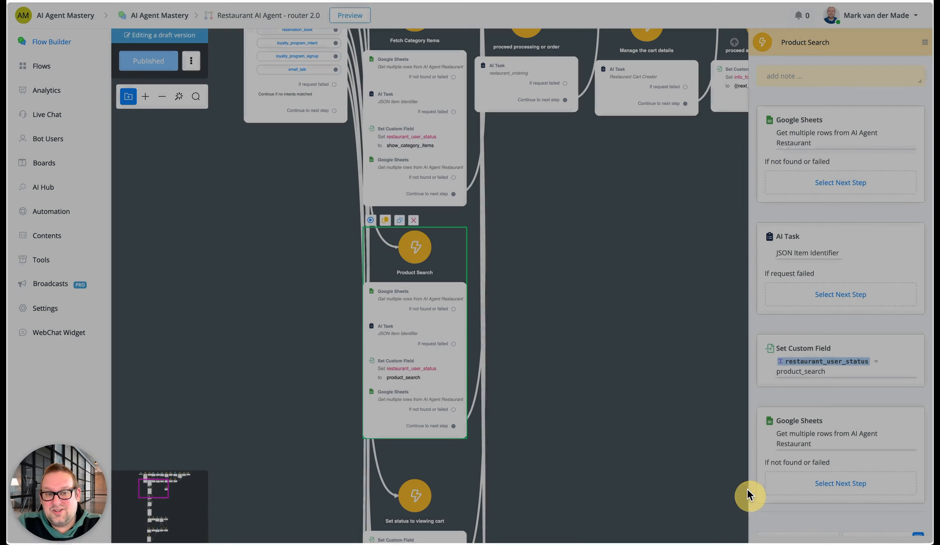
click(376, 105)
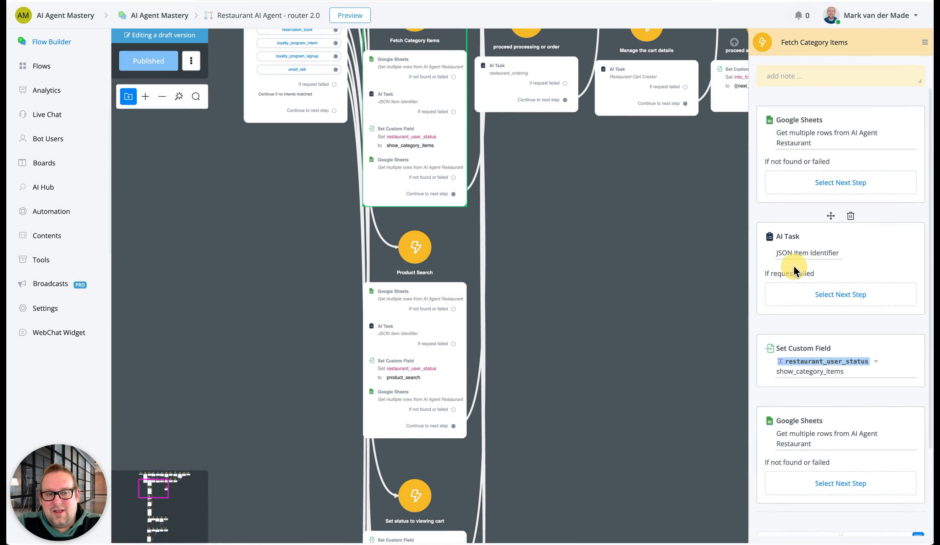
click(795, 254)
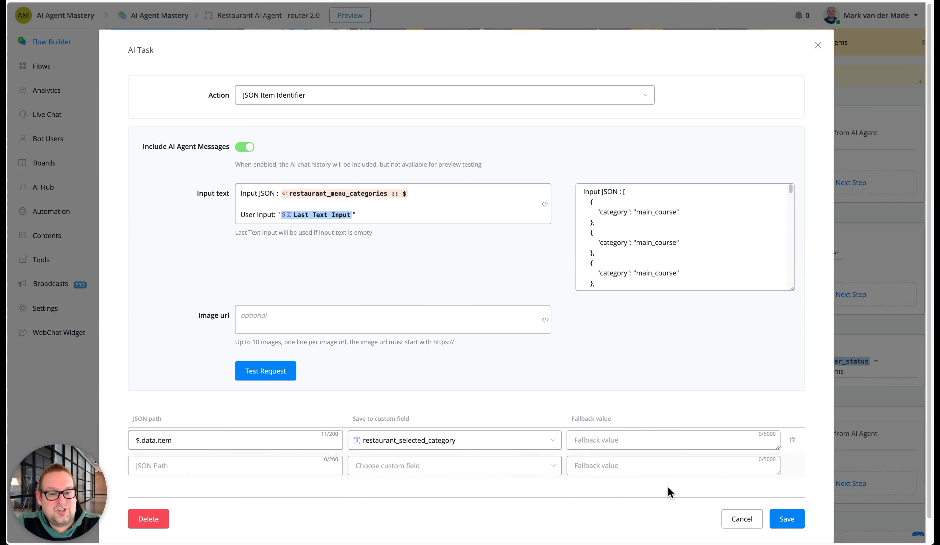
Return to the Product Search step's JSON Item Identifier task, review its input text and $.data.item mapping, and leave without saving
click(740, 517)
click(411, 319)
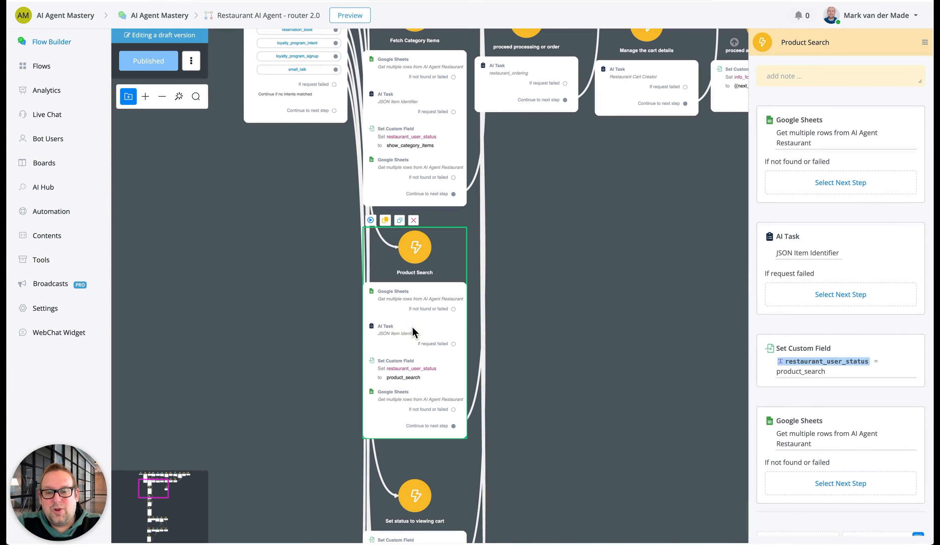
click(814, 254)
scroll(432, 378, down, 1)
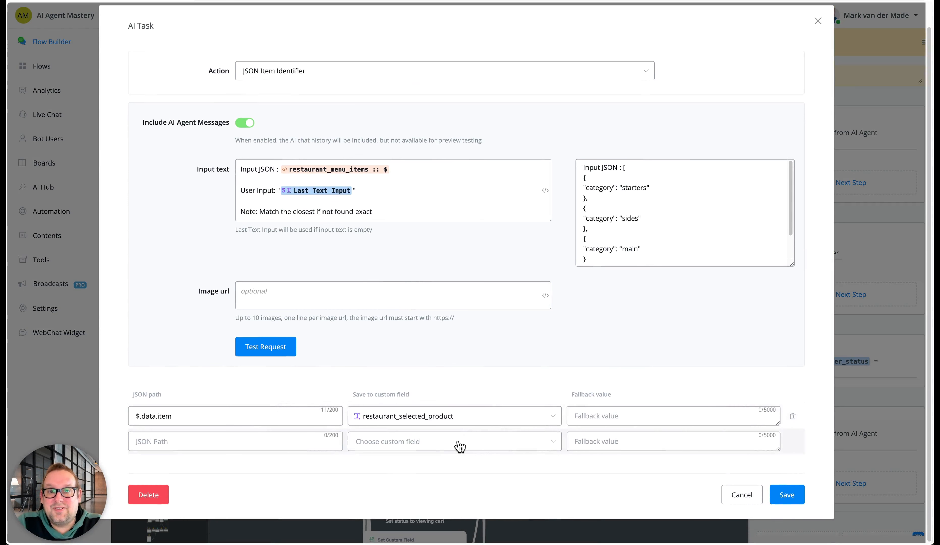
click(733, 494)
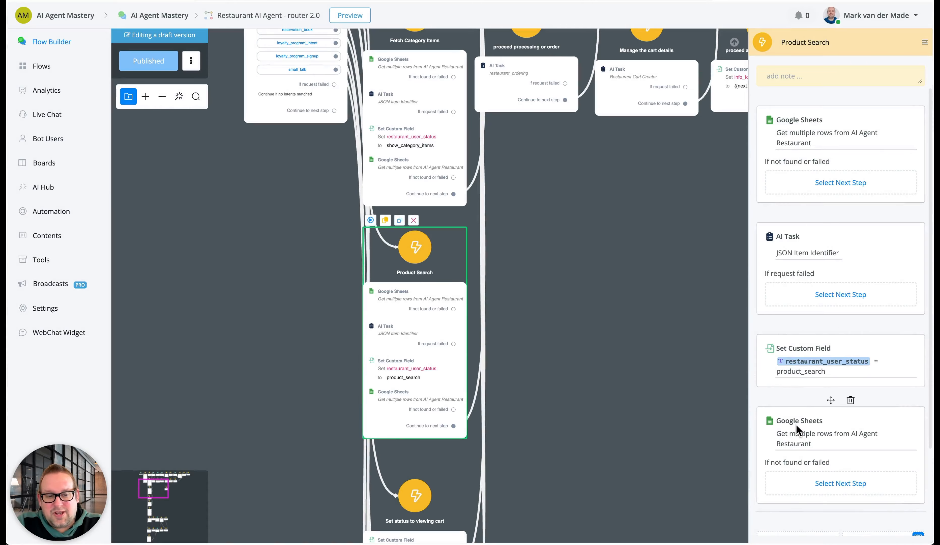
Review the filter and output field of Product Search's second Get multiple rows action, and close it without saving
click(798, 431)
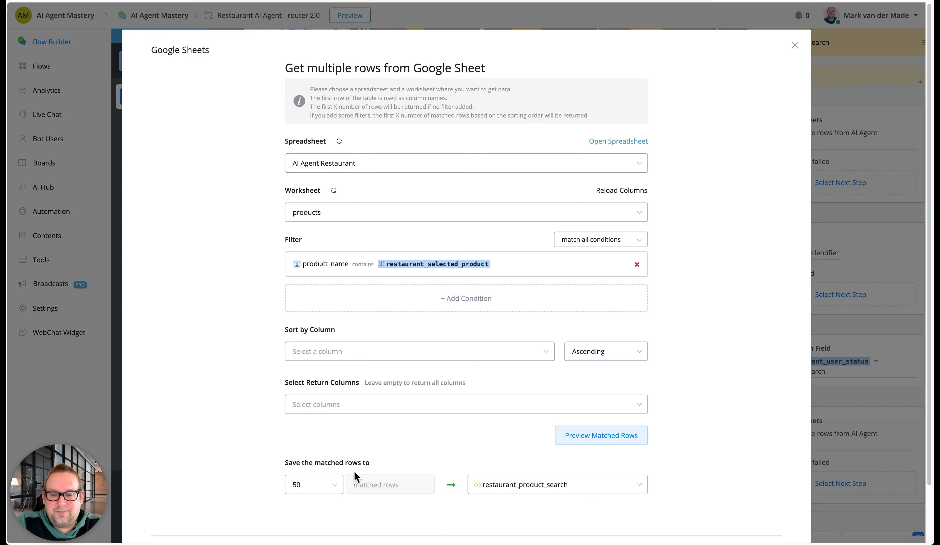
scroll(638, 431, down, 2)
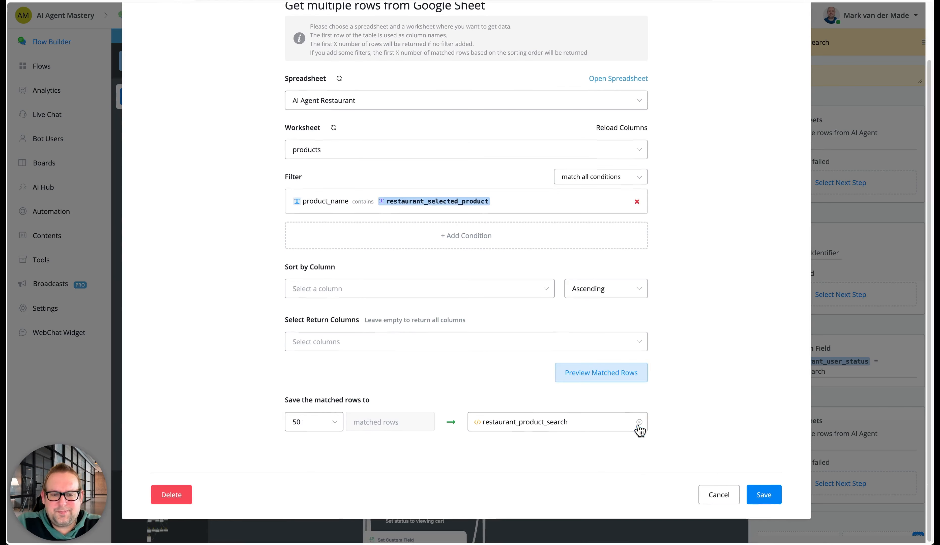
click(714, 498)
Examine the router flow from AI intent matching through Fetch Category Items and Product Search to the cart steps
drag(596, 369, 549, 453)
scroll(514, 423, down, 3)
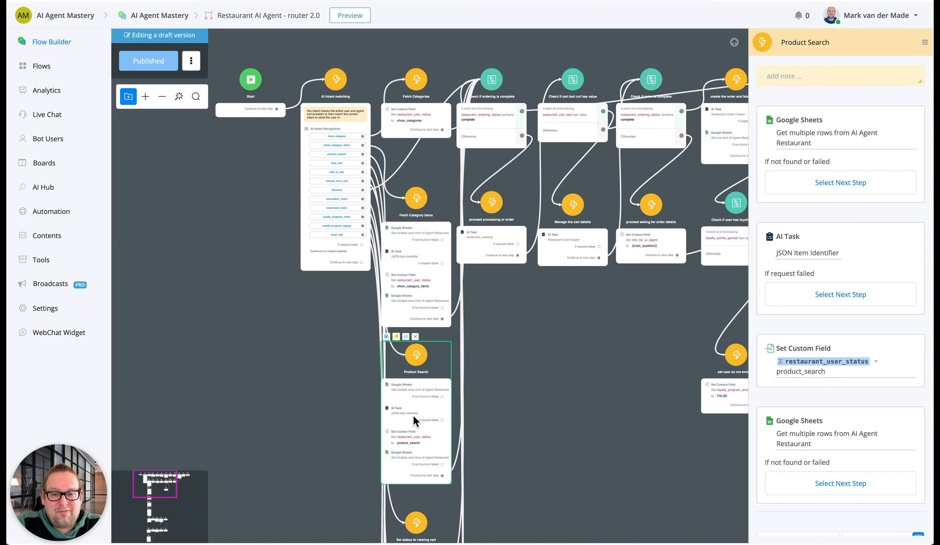
drag(632, 378, 457, 377)
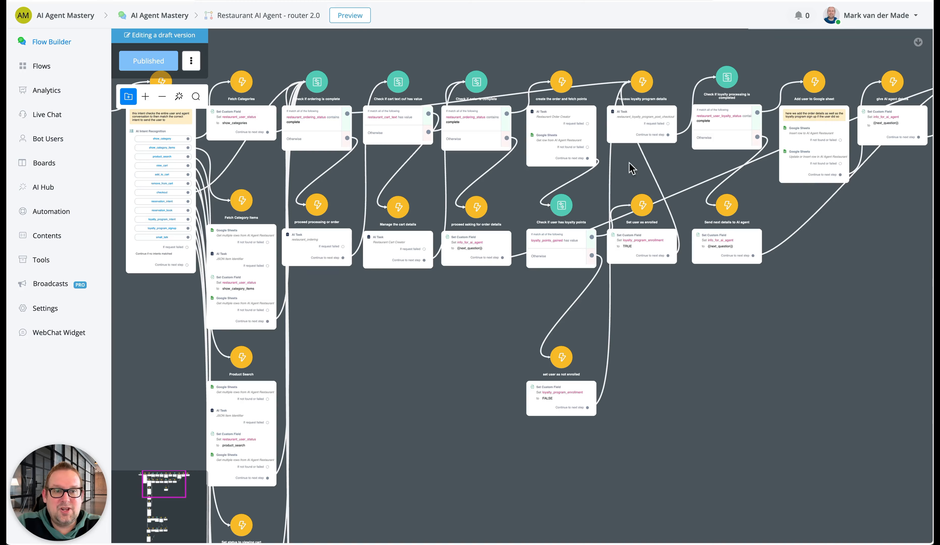
scroll(556, 454, left, 8)
scroll(577, 460, down, 1)
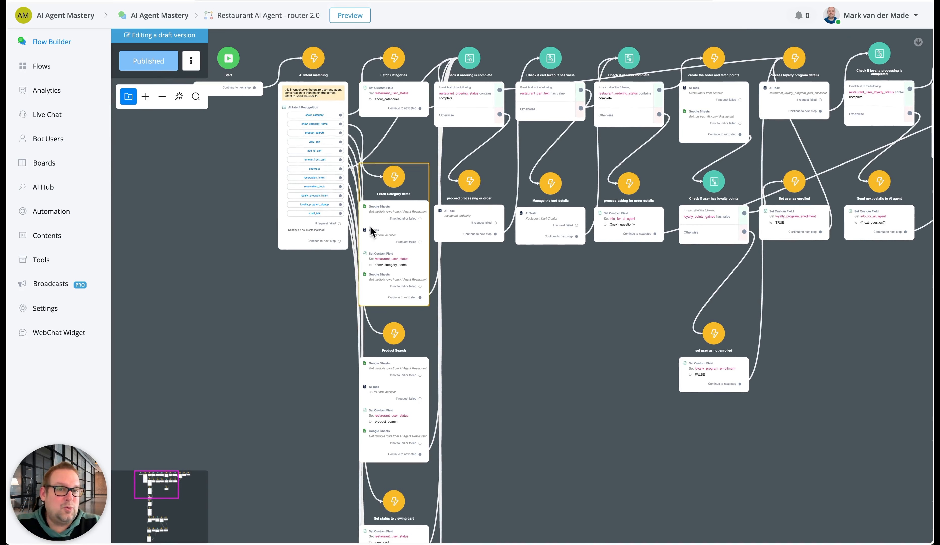
drag(527, 439, 513, 366)
scroll(516, 404, up, 5)
drag(522, 415, 631, 153)
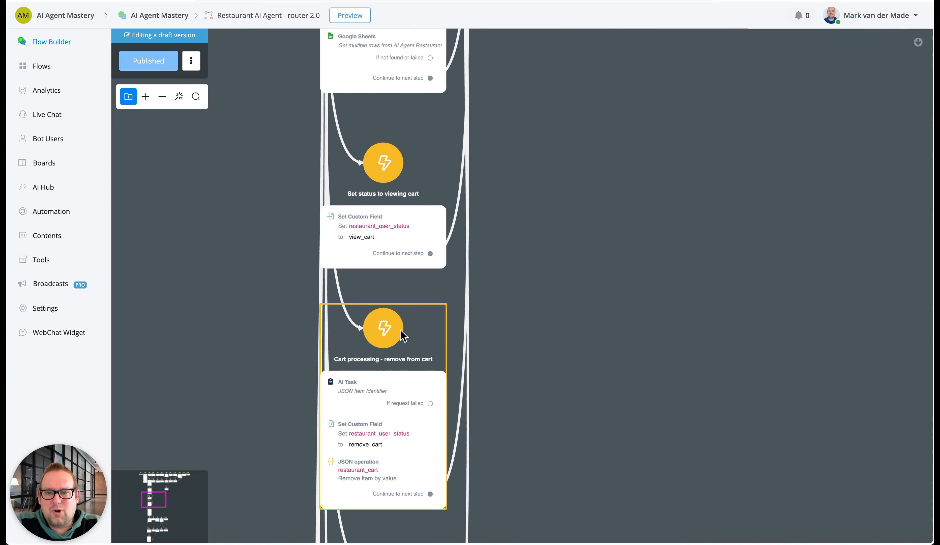
drag(575, 245, 556, 458)
drag(537, 231, 536, 365)
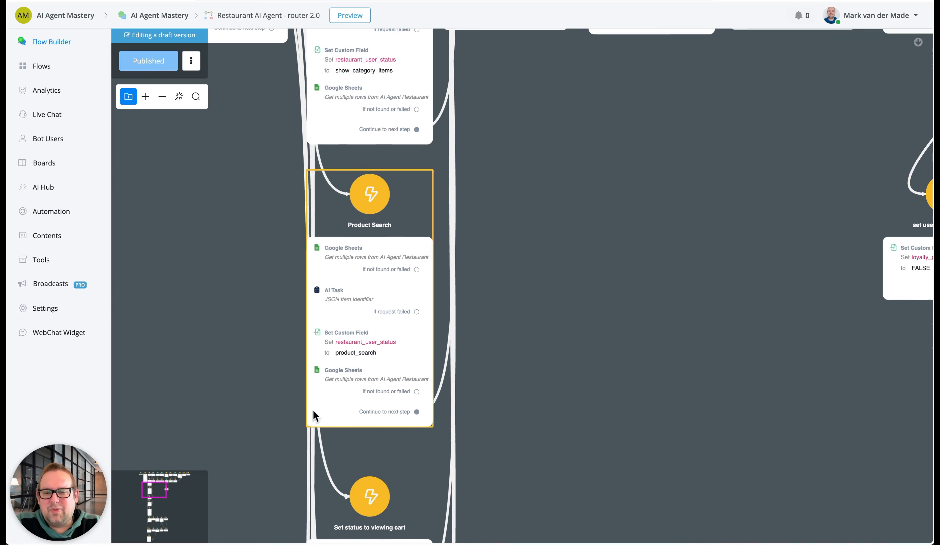
drag(264, 385, 304, 335)
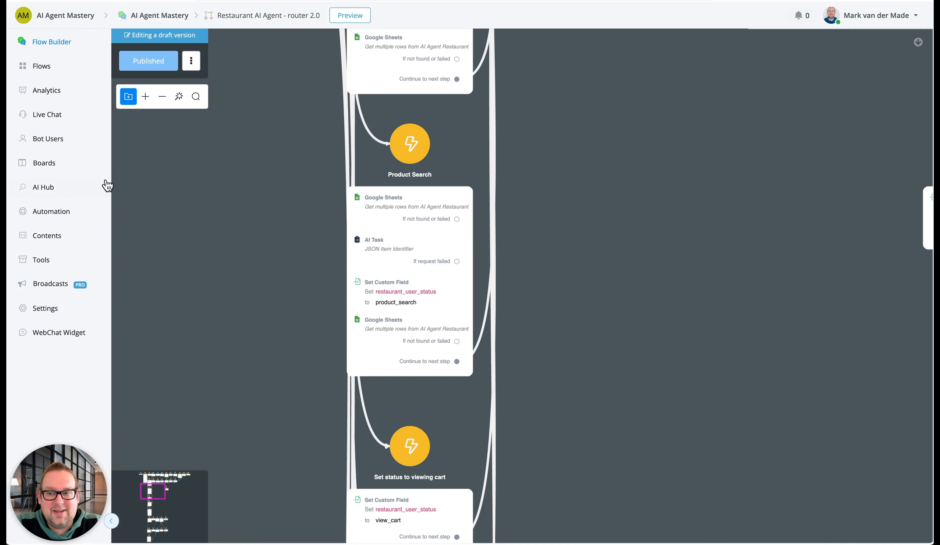
Search the AI Tasks for "json" and review the JSON Item Identifier task's prompt and output fields
click(80, 186)
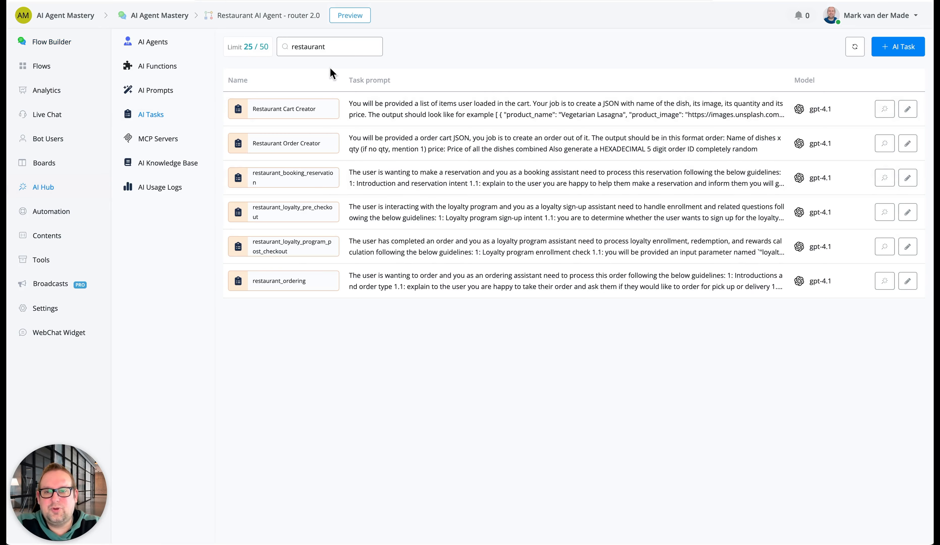
double_click(335, 46)
text(json)
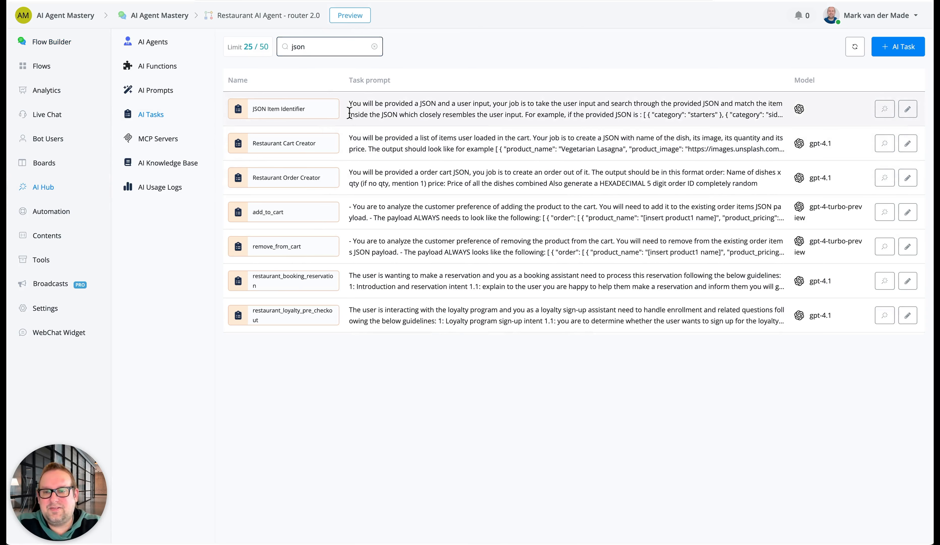
click(908, 108)
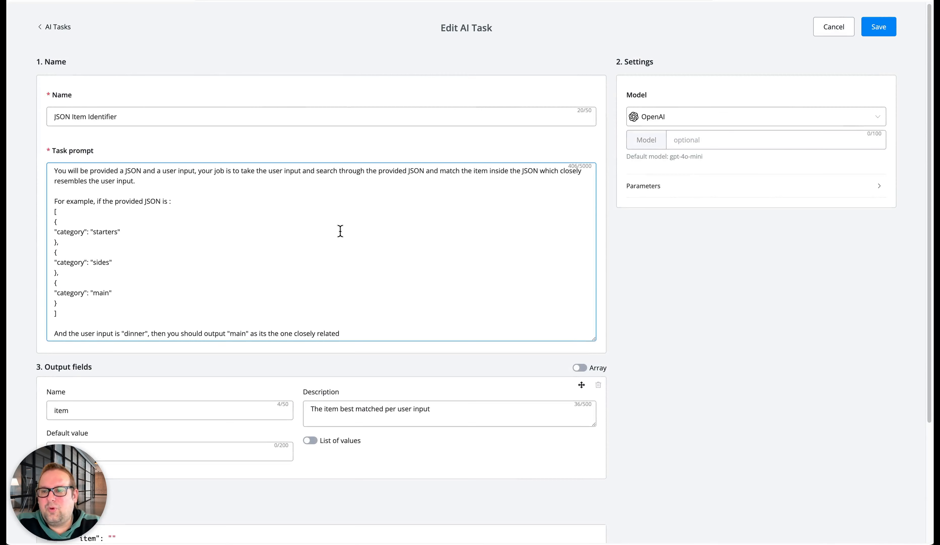
scroll(411, 231, down, 3)
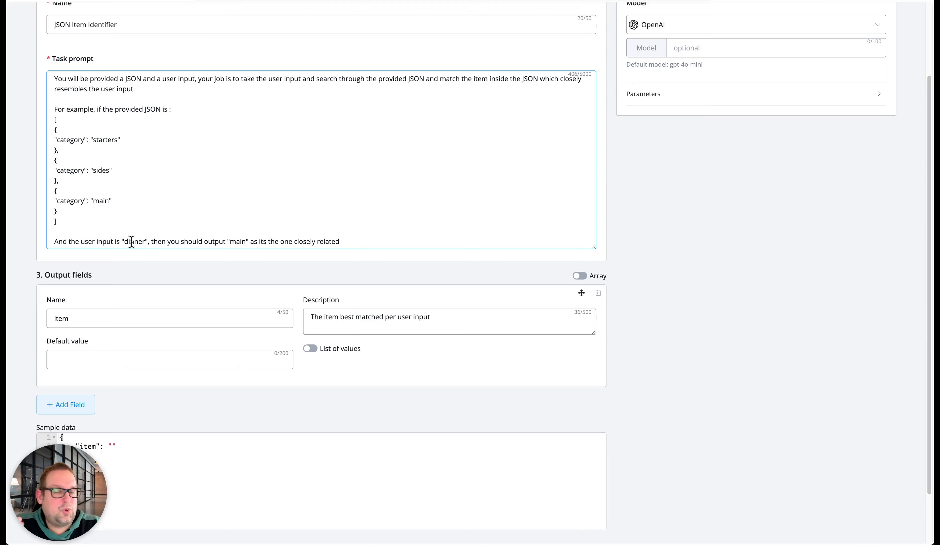
scroll(241, 322, down, 3)
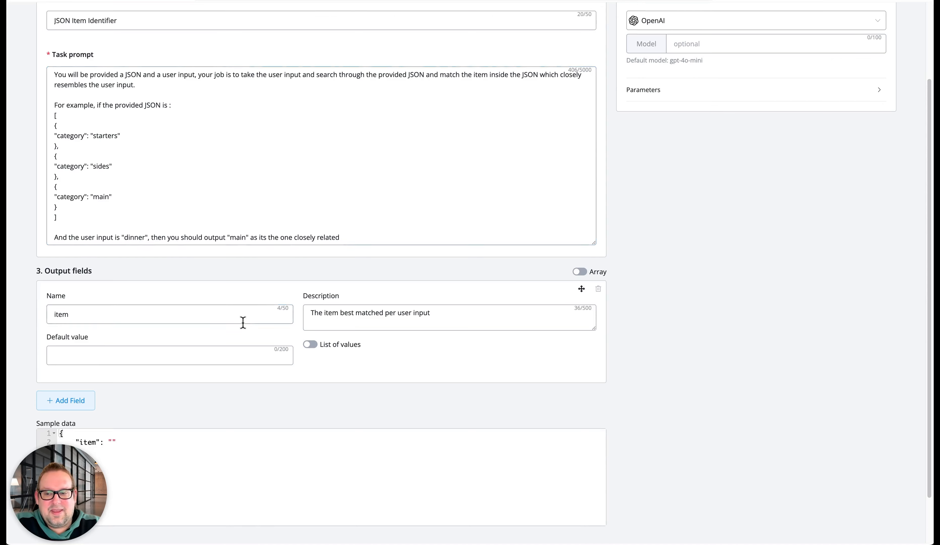
scroll(175, 393, up, 5)
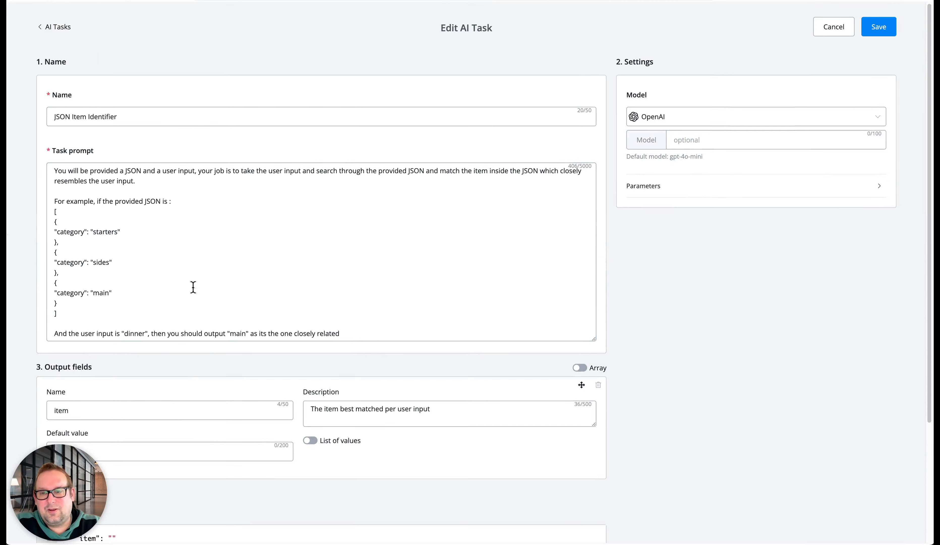
Try gpt-4.1 as the JSON Item Identifier task's model, expand its parameters, and leave the task without saving
click(738, 141)
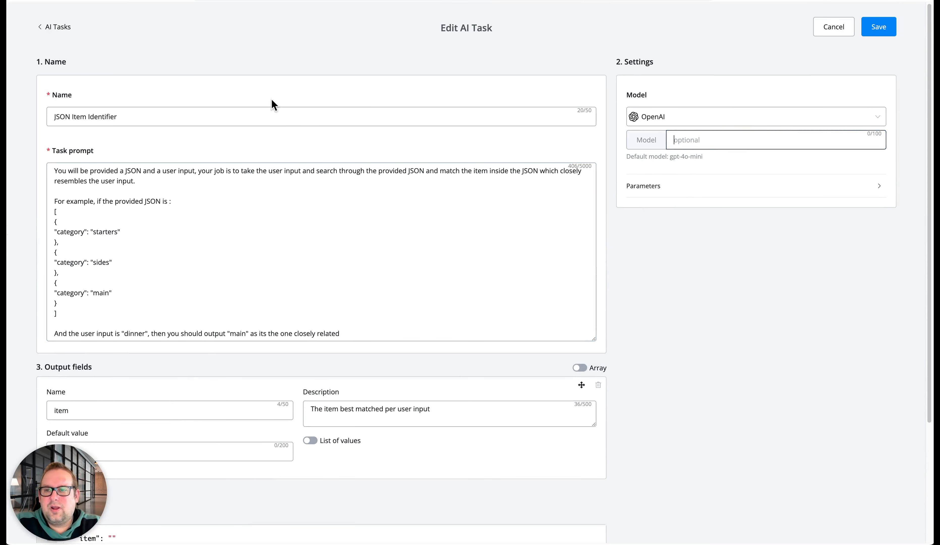
click(461, 217)
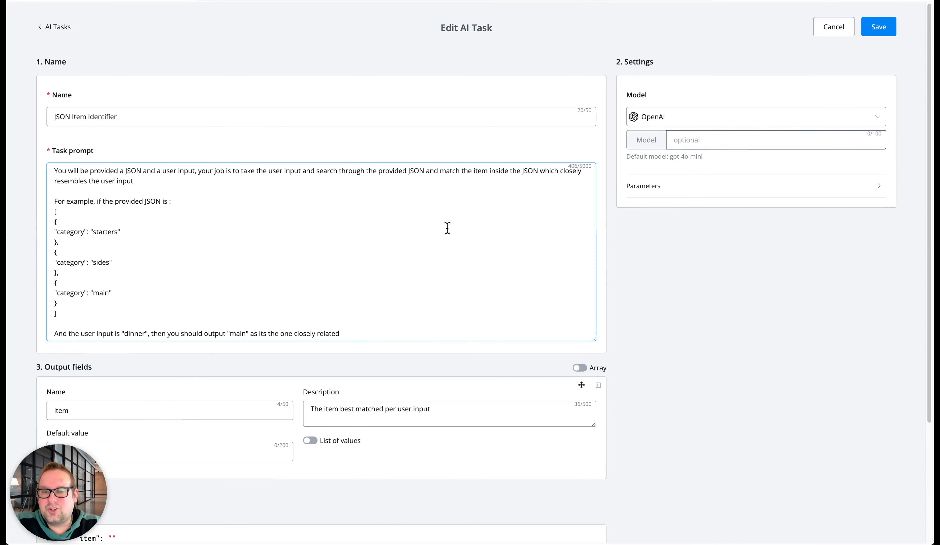
click(19, 201)
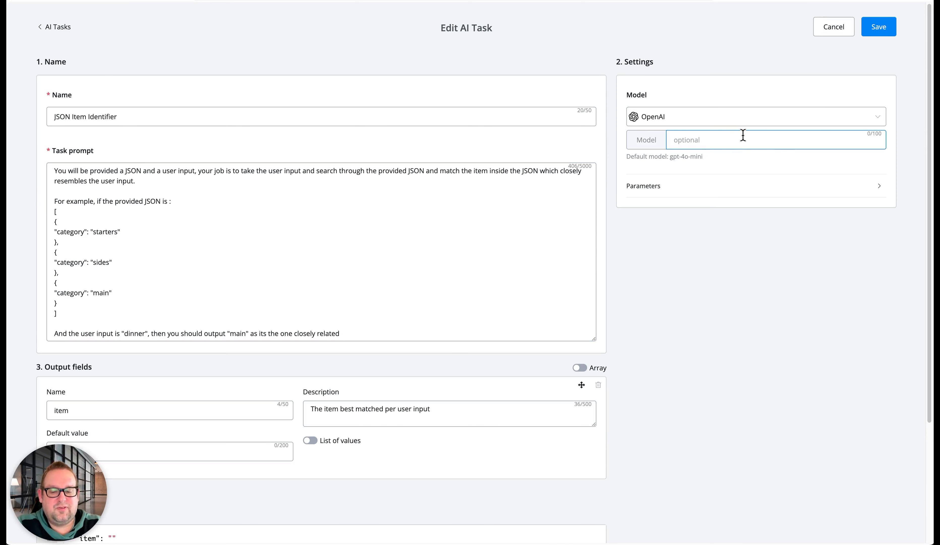
text(gpt-4.1)
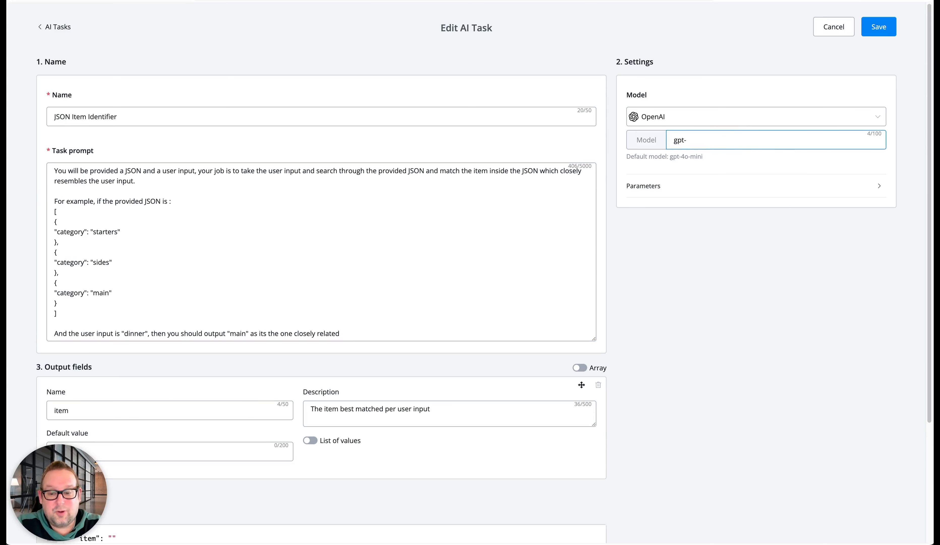
click(700, 188)
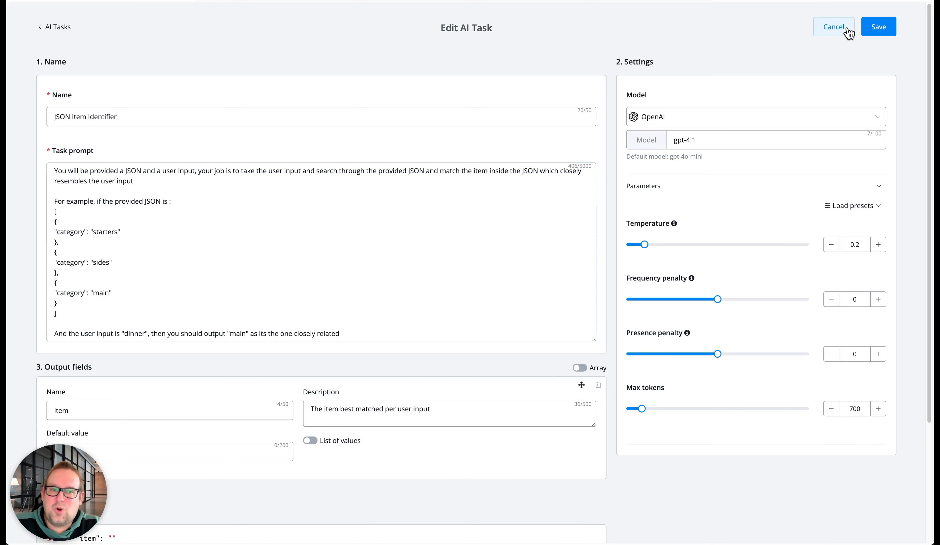
click(834, 27)
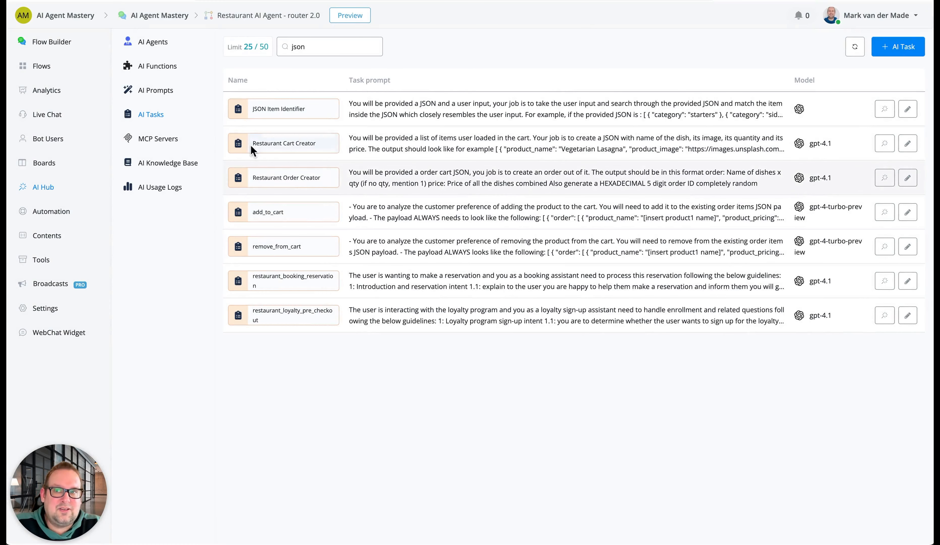
Return to the router flow and examine the Set status to viewing cart step and its surrounding steps
click(42, 41)
drag(676, 469, 598, 168)
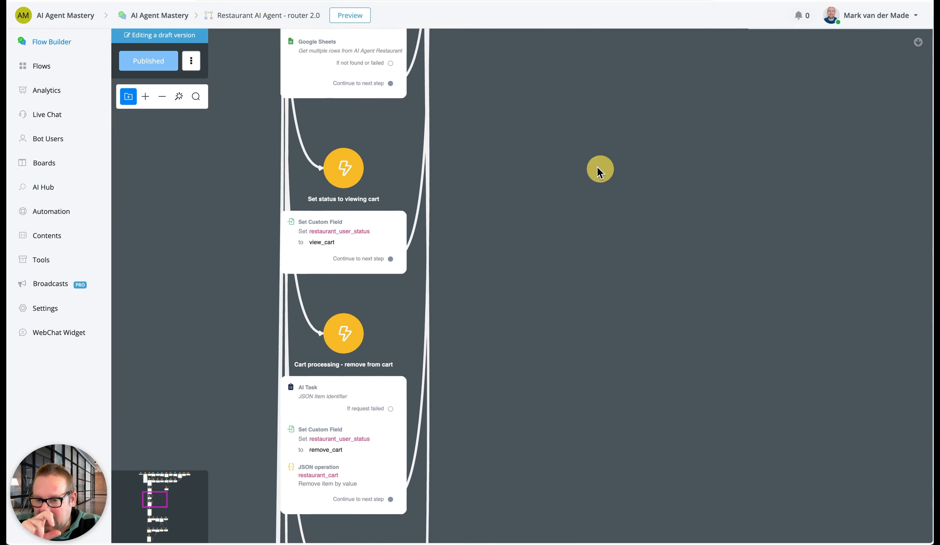
drag(525, 338, 312, 284)
scroll(547, 282, down, 4)
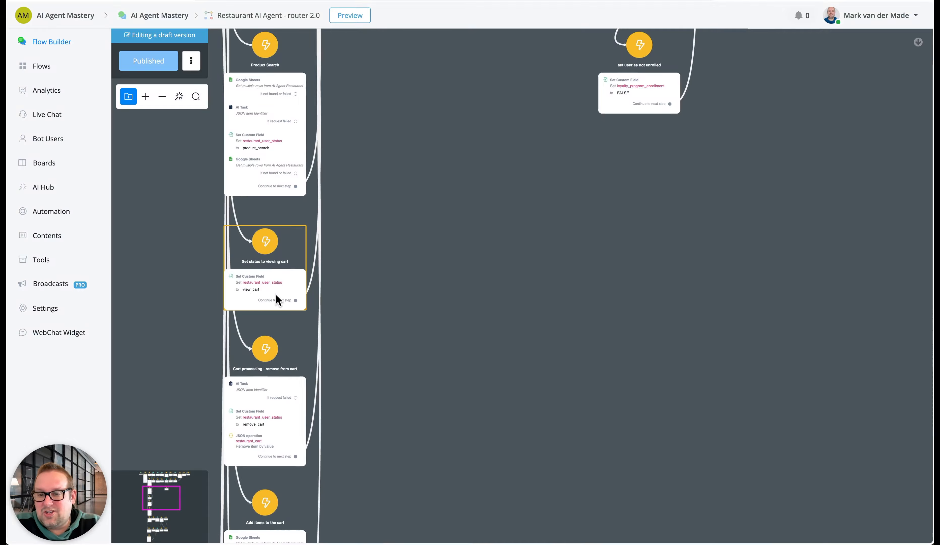
drag(412, 136, 413, 508)
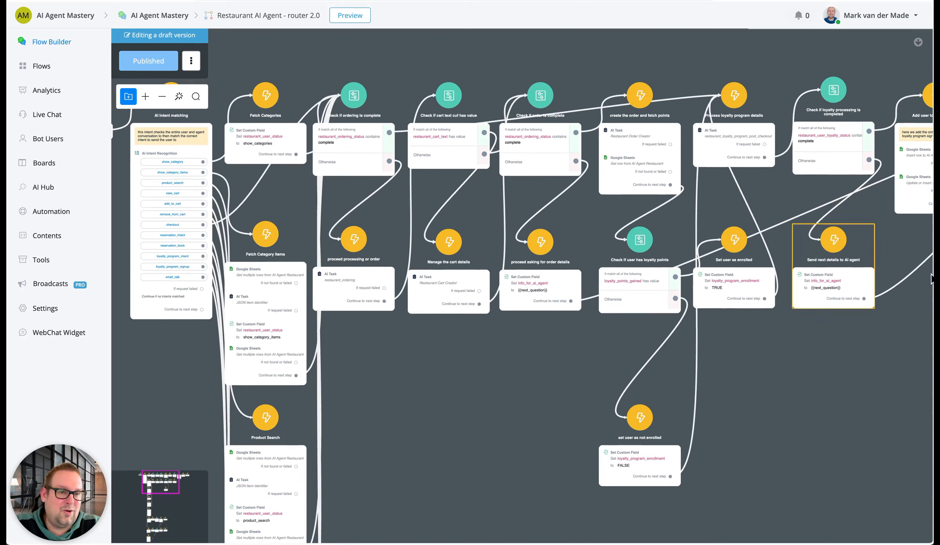
Open the Restaurant AI Agent - Replies flow and review the condition groups of Check specific user status and their target steps
click(44, 69)
click(877, 166)
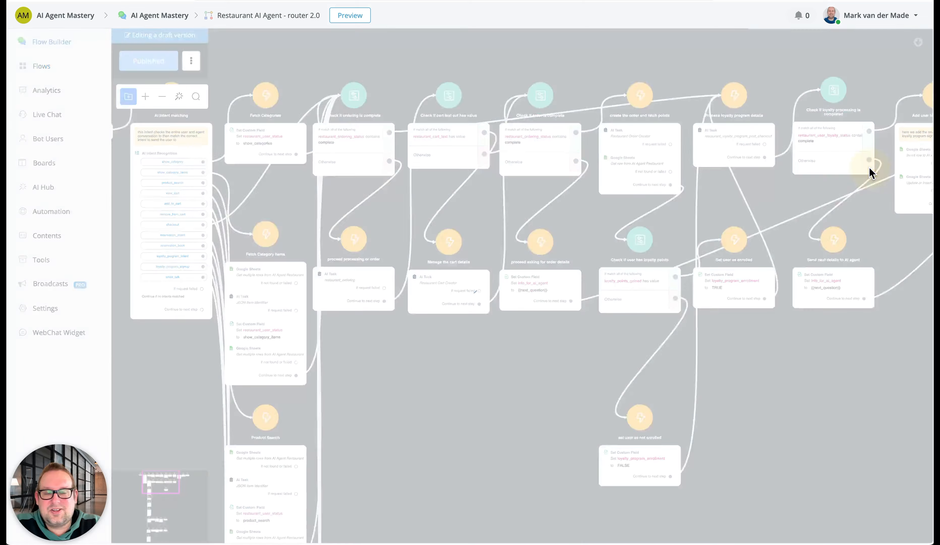
scroll(411, 161, up, 3)
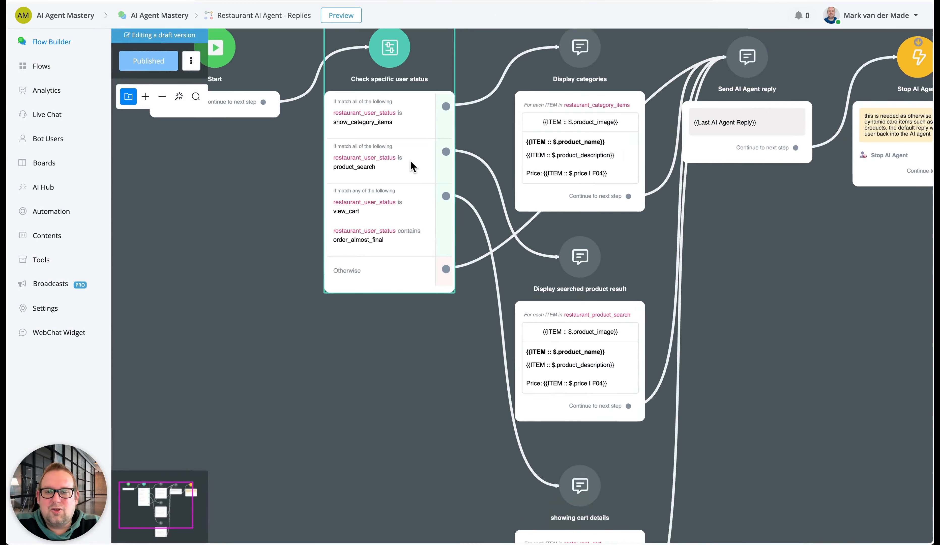
click(380, 204)
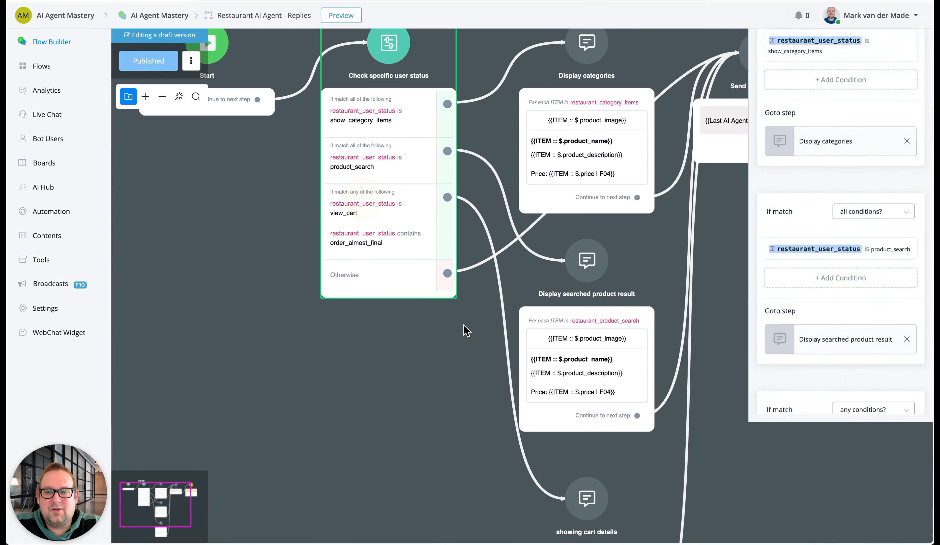
mouse_move(486, 354)
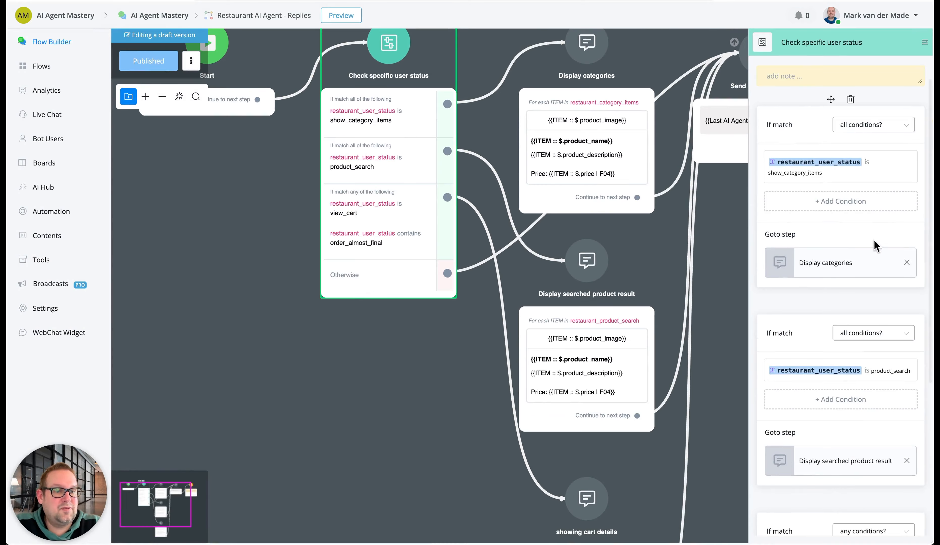
scroll(812, 390, down, 6)
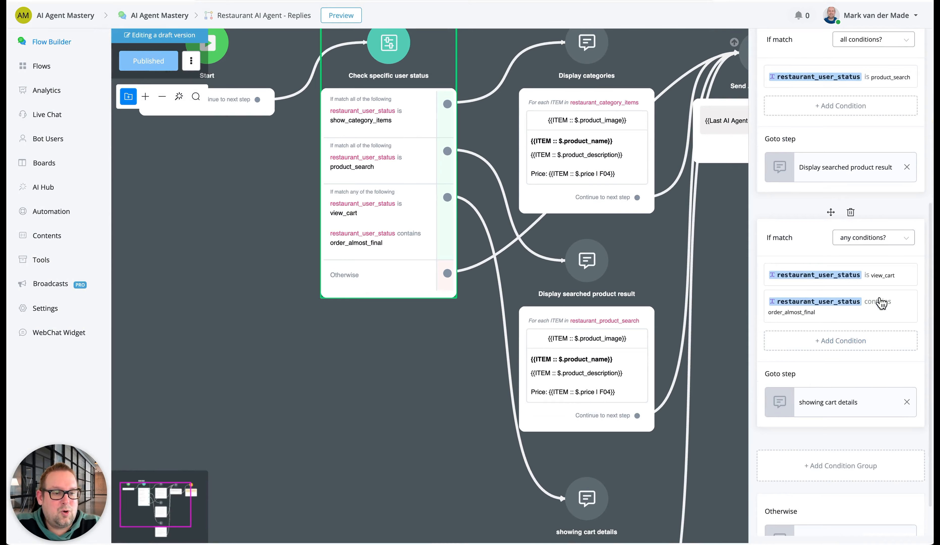
Review the showing cart details card for restaurant_cart and follow the reply branches to Send AI Agent reply and Stop AI Agent
drag(415, 408, 286, 156)
click(430, 313)
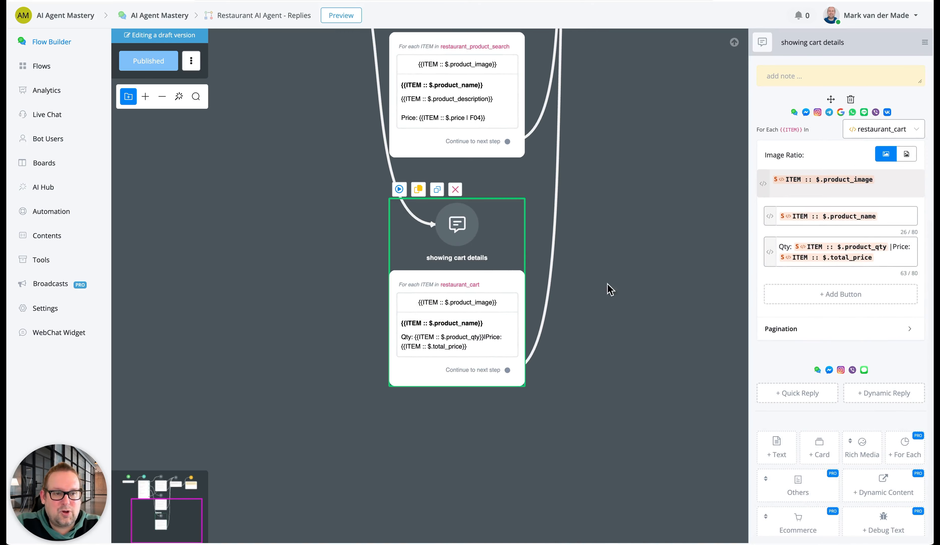
drag(586, 242, 542, 399)
drag(586, 168, 516, 374)
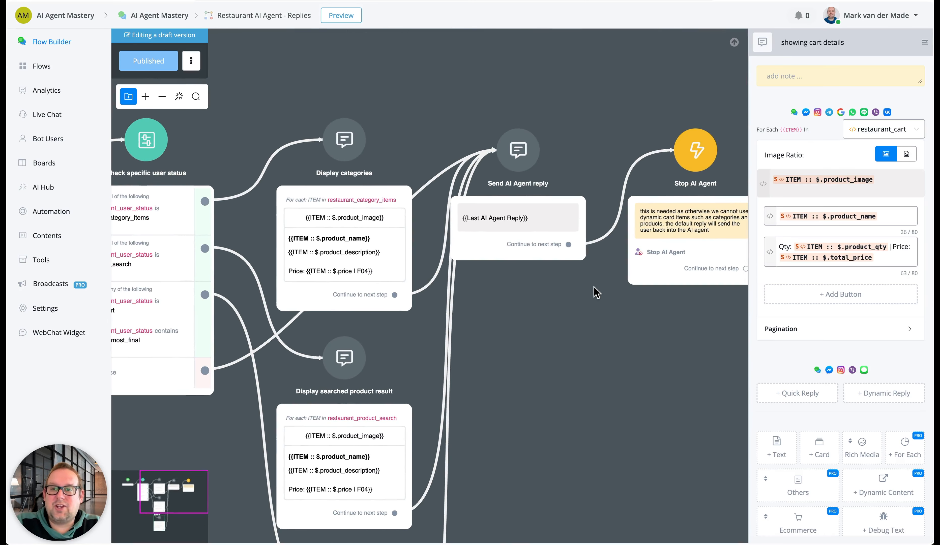
click(458, 78)
drag(372, 92, 621, 69)
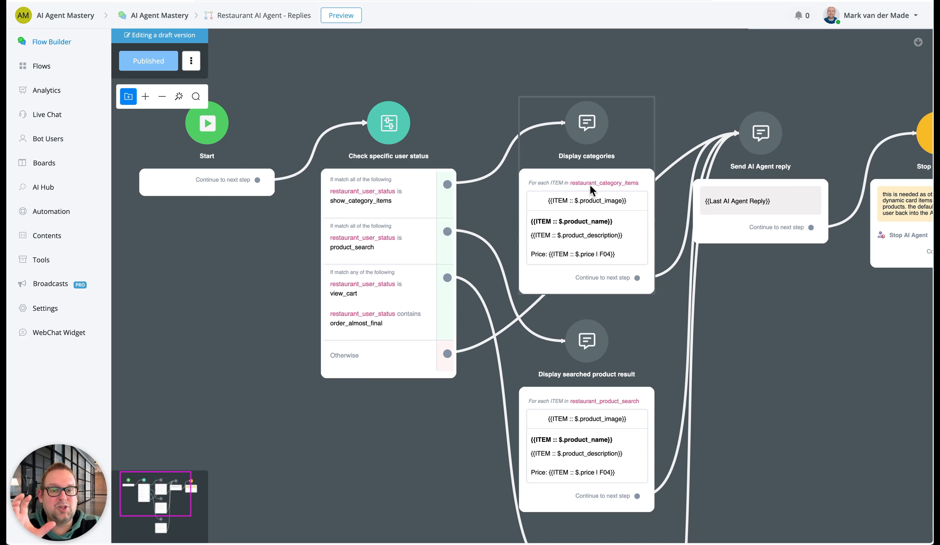
drag(792, 319, 513, 250)
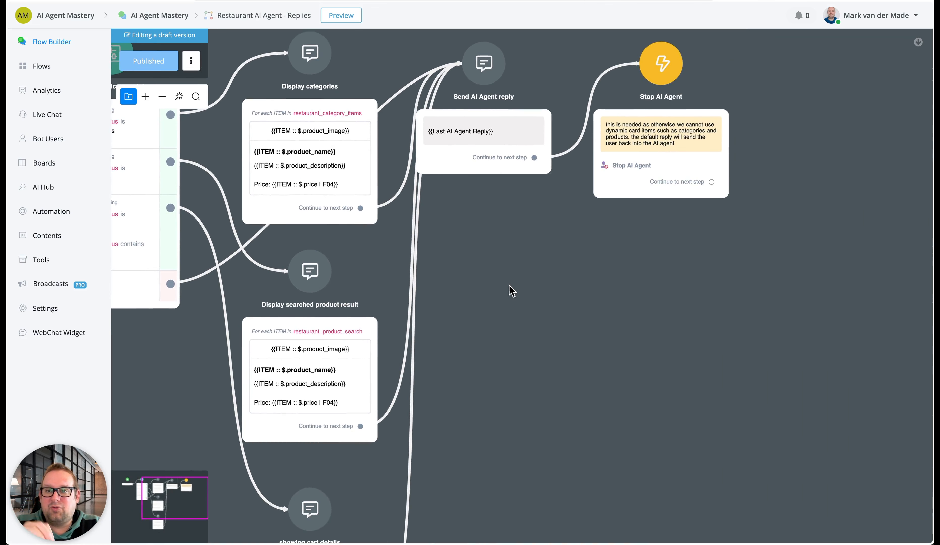
Review the Display searched product result card and the Send AI Agent reply message with its connected steps
drag(509, 288, 707, 275)
click(472, 400)
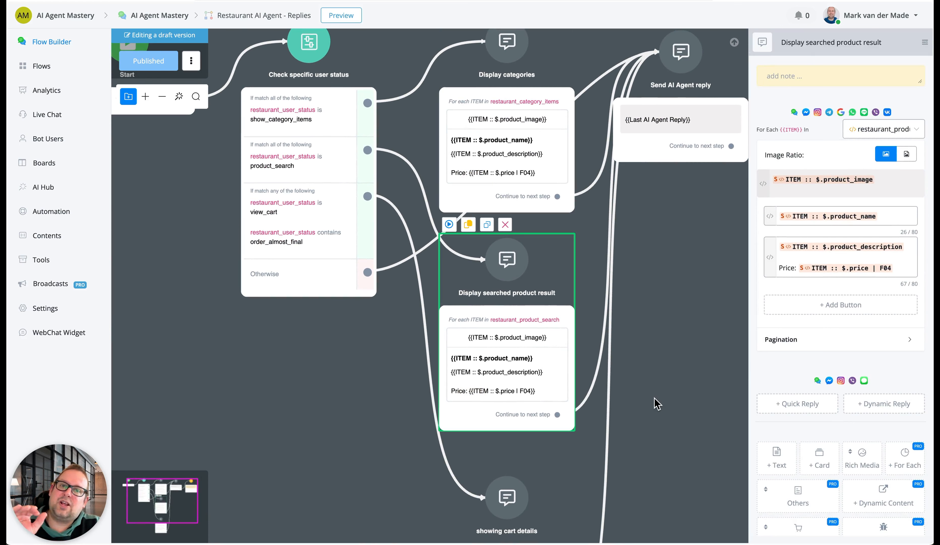
drag(655, 398, 459, 477)
drag(502, 419, 531, 445)
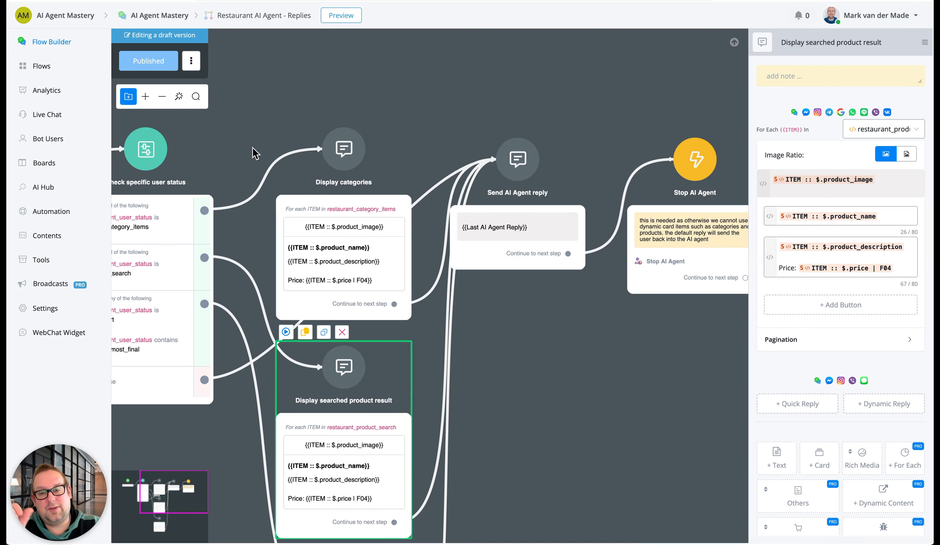
click(508, 219)
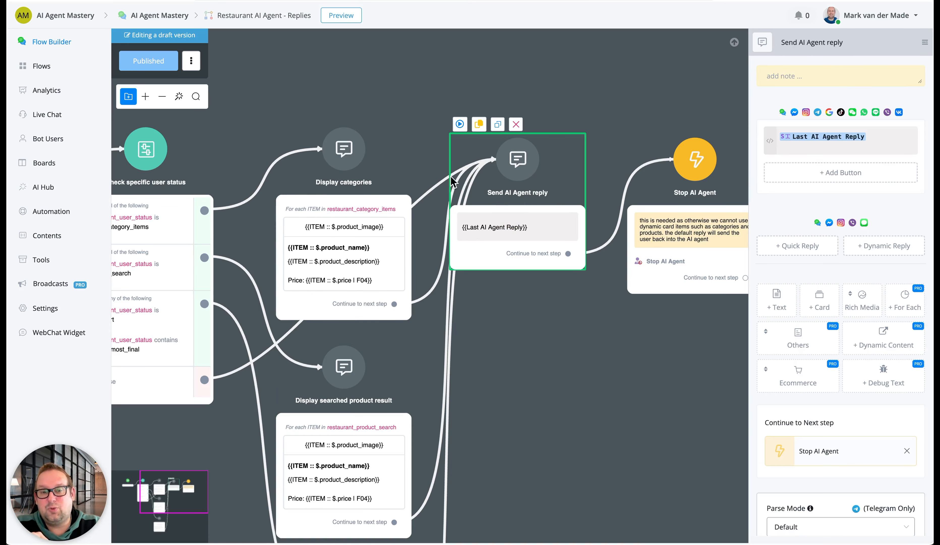
drag(516, 417, 562, 392)
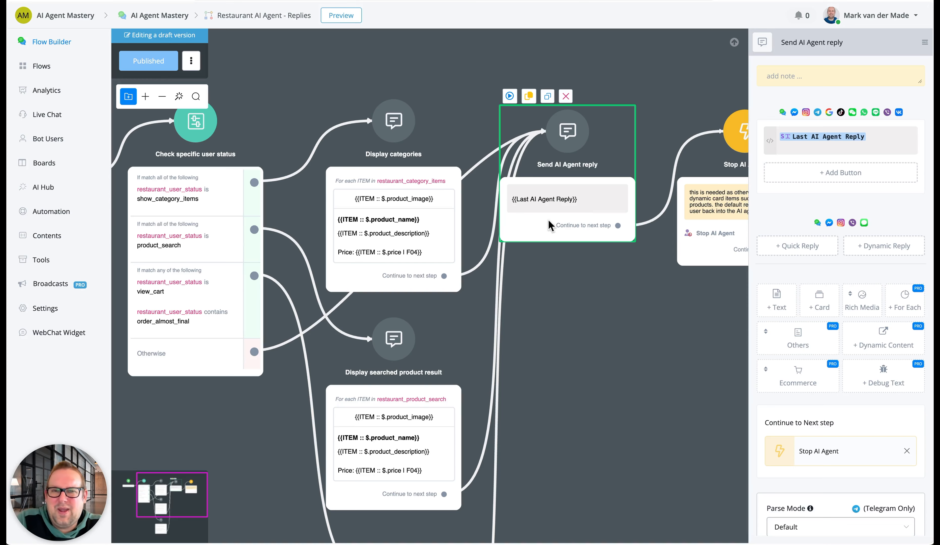
click(608, 323)
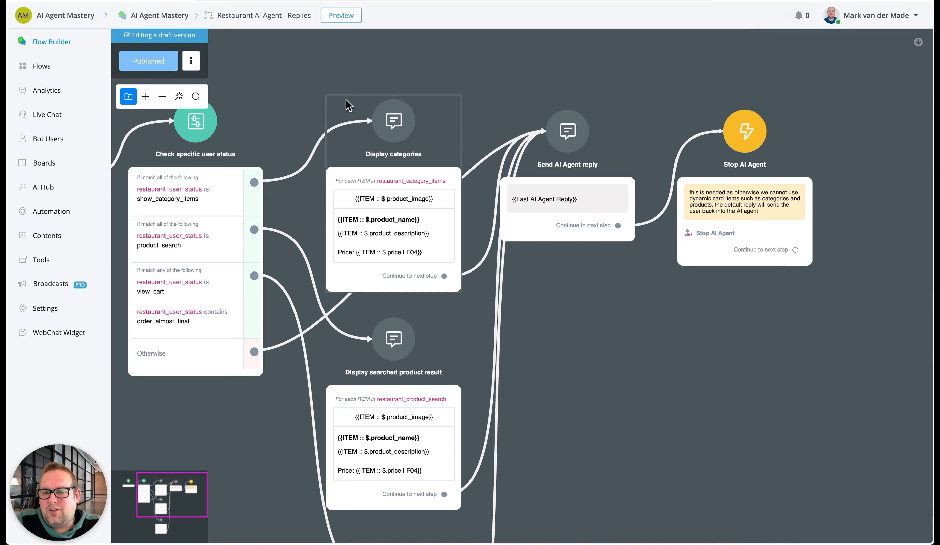
Add a new condition step above Display categories and give it an empty condition group
drag(293, 71, 282, 251)
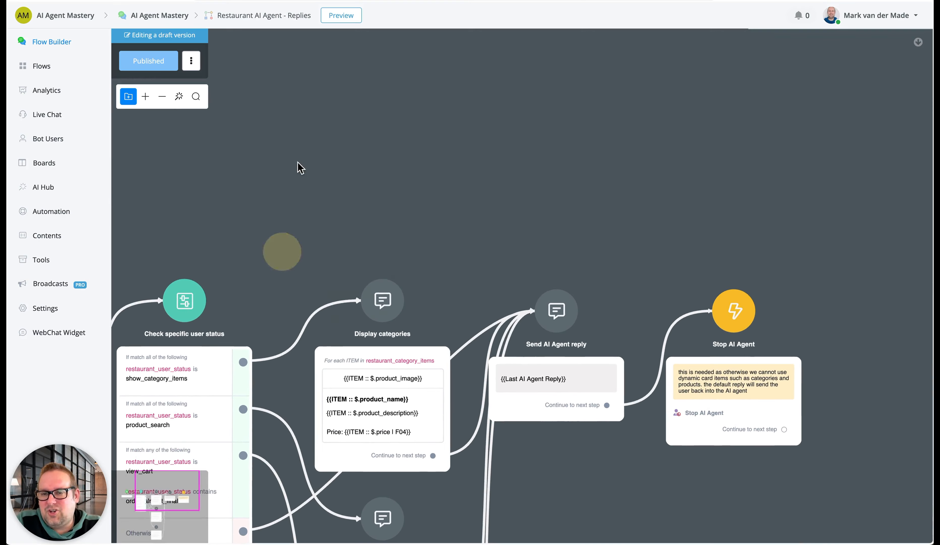
right_click(298, 166)
click(337, 247)
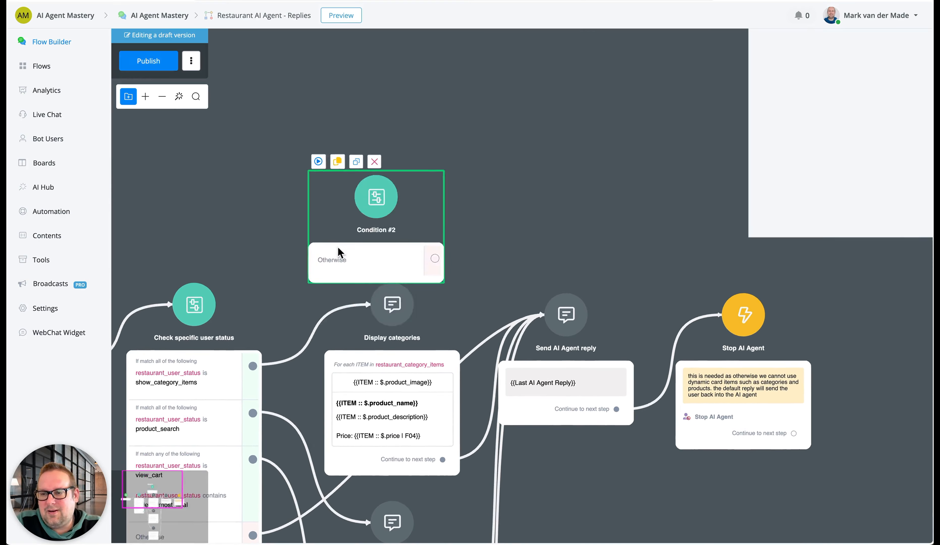
drag(471, 308, 403, 174)
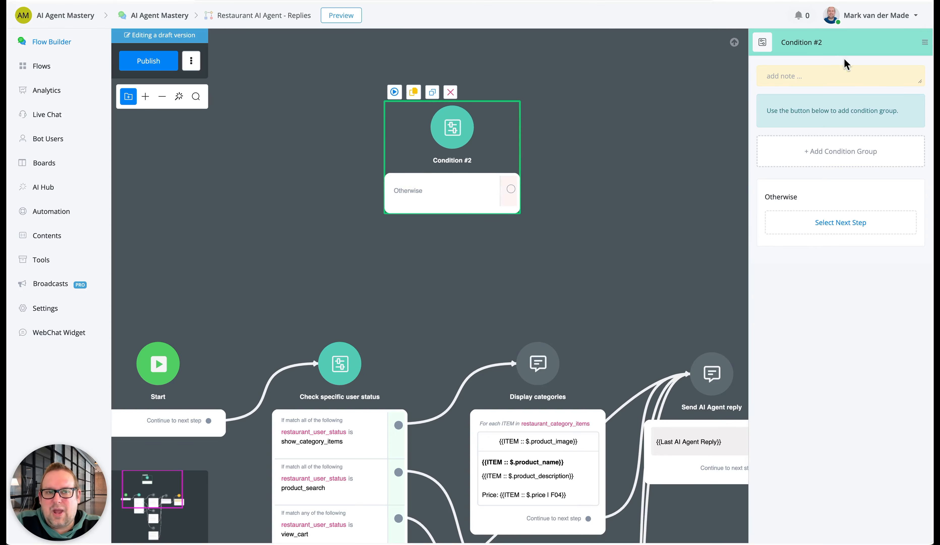
click(830, 157)
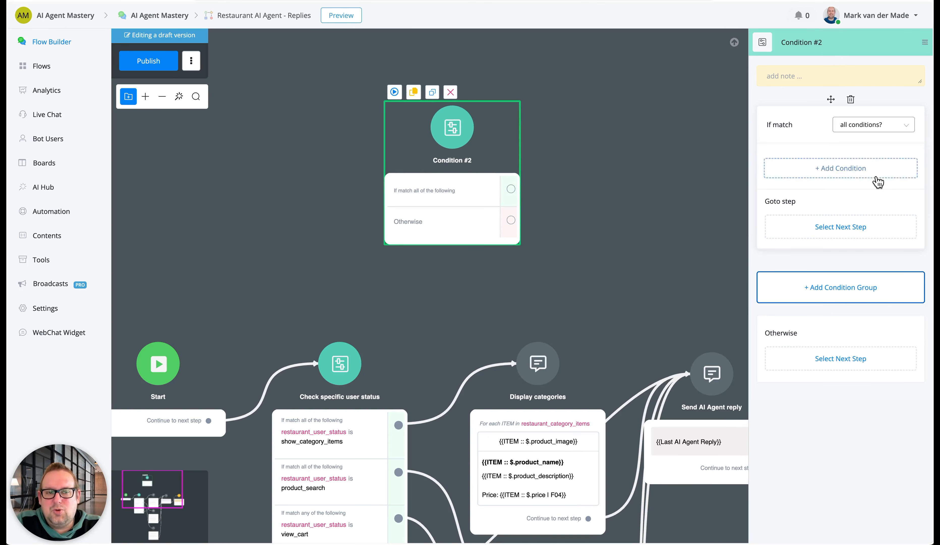
Add the condition "Channel is WhatsApp" to the new condition group
click(877, 175)
click(445, 85)
text(channe)
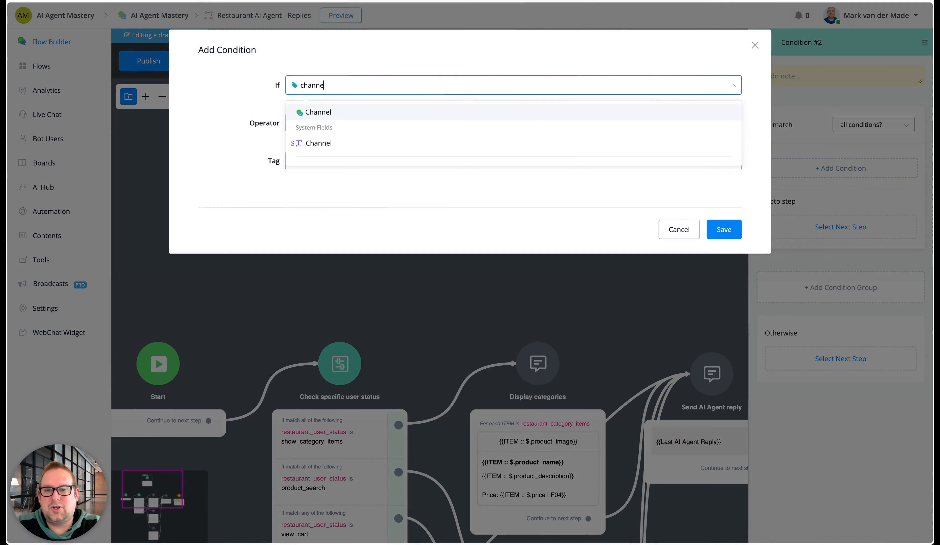
click(401, 119)
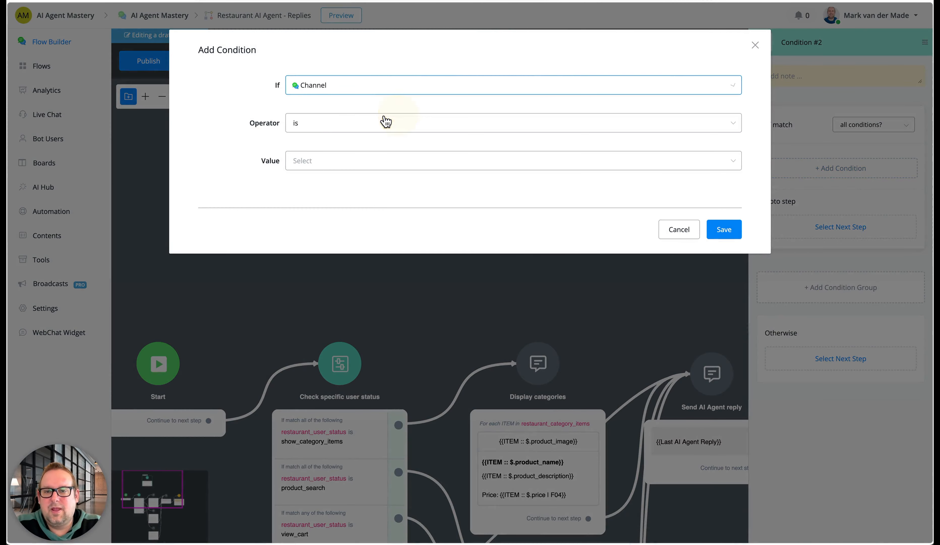
click(325, 165)
click(359, 228)
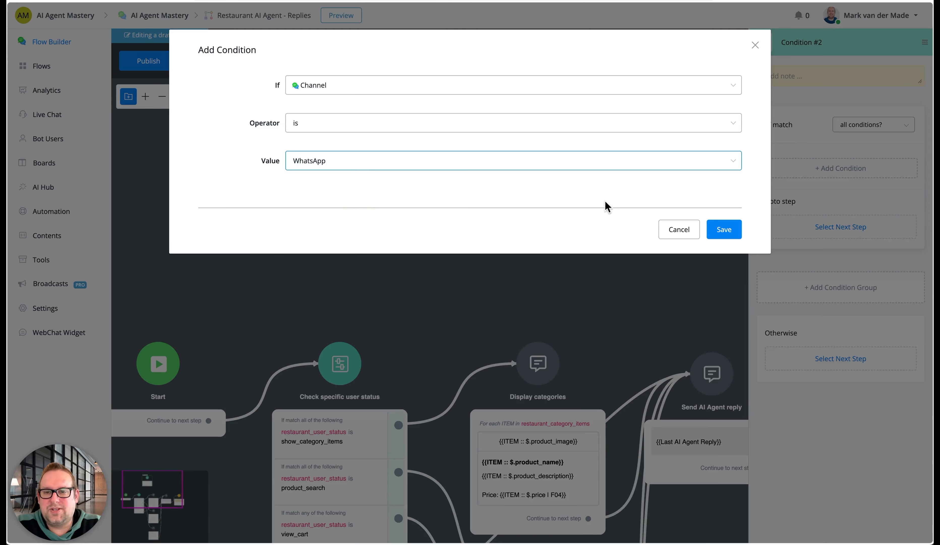
click(715, 232)
Set the group to match any of its conditions and add the condition "Channel is WhatsApp Cloud"
click(863, 127)
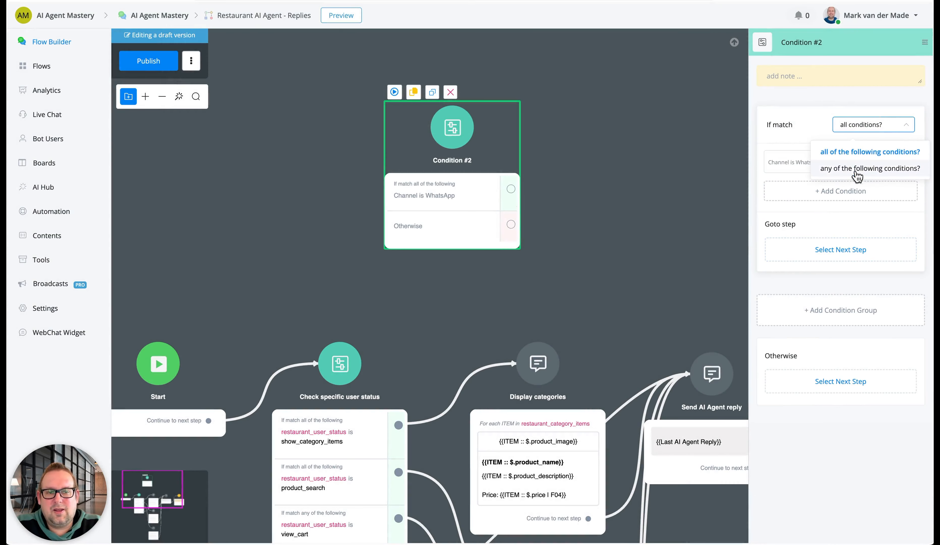
click(861, 164)
click(842, 191)
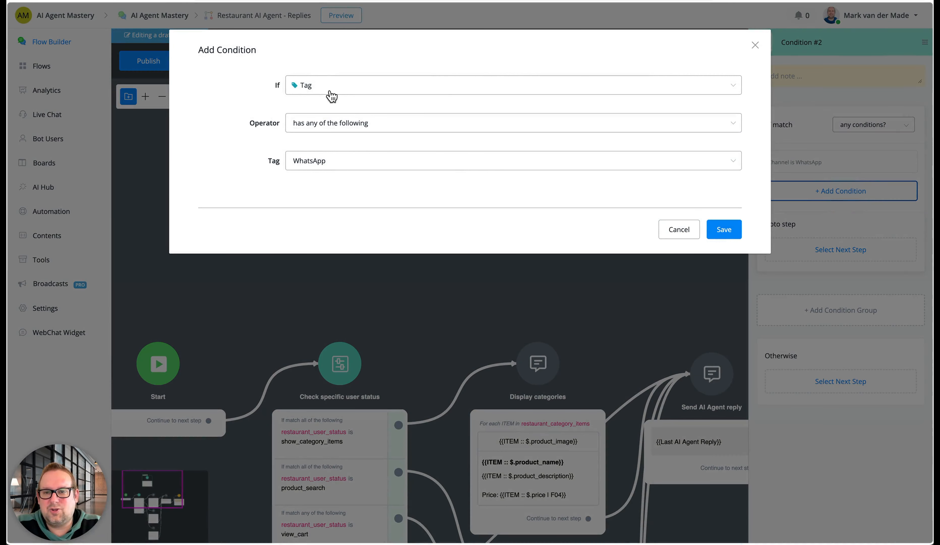
click(329, 88)
text(channekl)
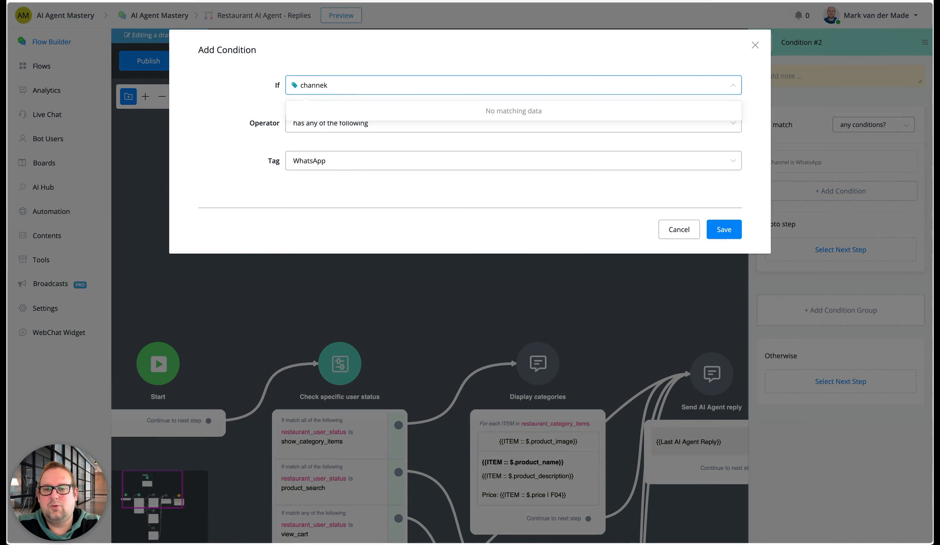
key(BackSpace)
click(315, 114)
click(334, 161)
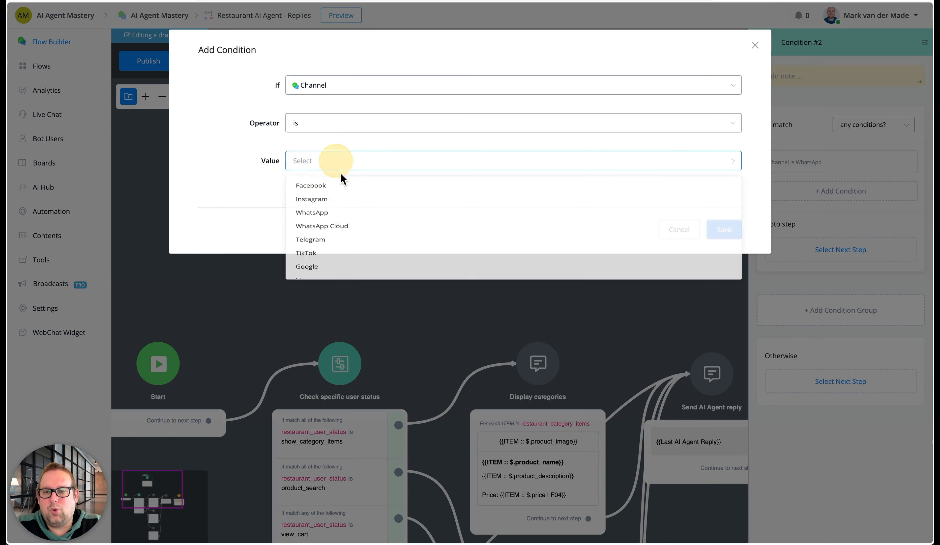
click(359, 234)
click(722, 229)
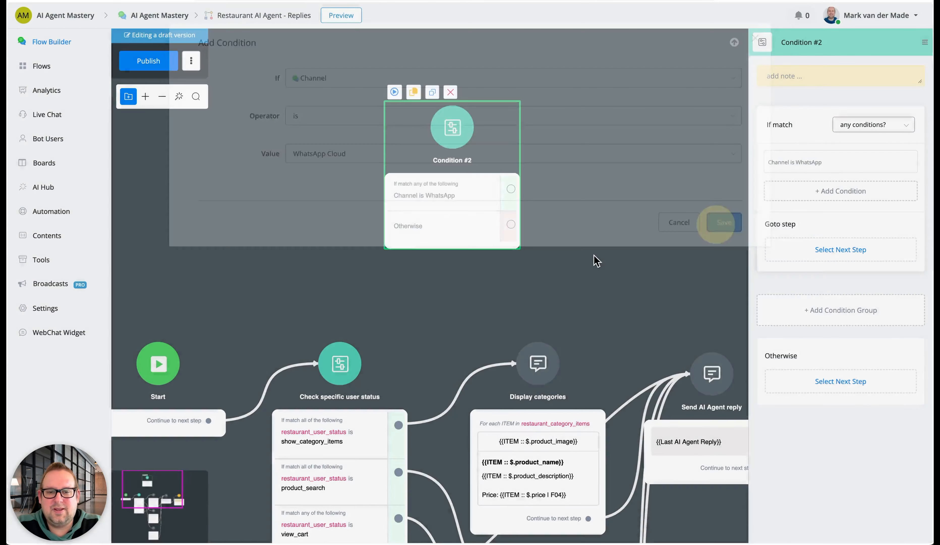
Route show_category_items into the new condition, linking its WhatsApp match to Send AI Agent reply and Otherwise to Display categories
drag(285, 331, 356, 50)
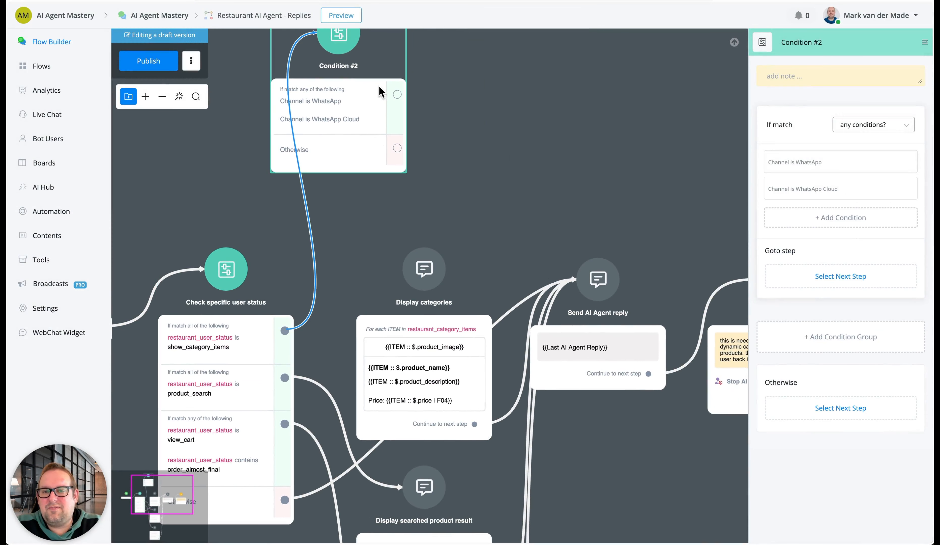
drag(402, 95, 598, 277)
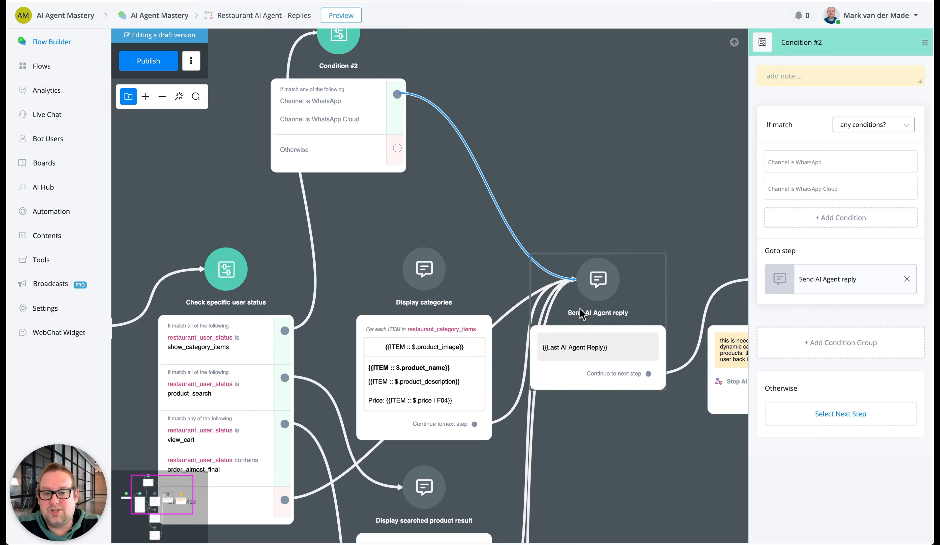
drag(397, 148, 440, 305)
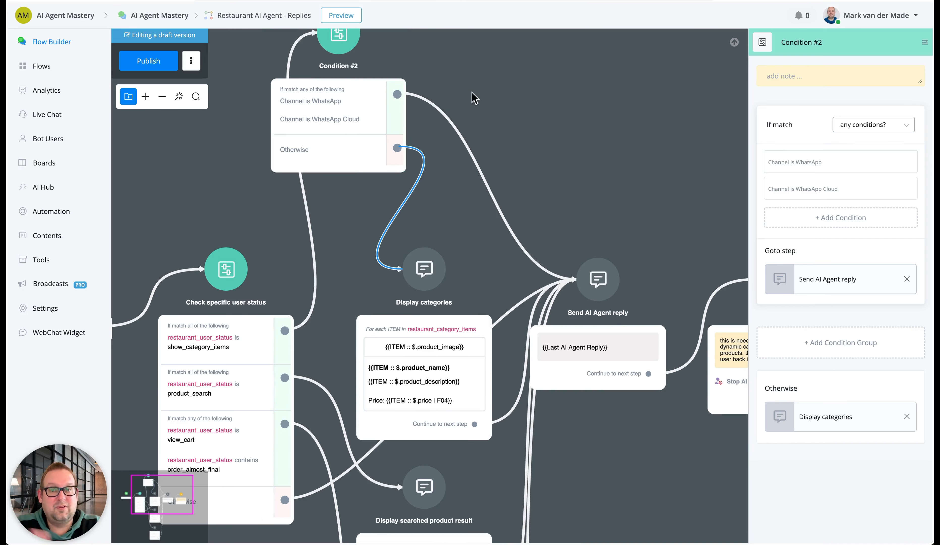
Reconnect the show_category_items branch directly to Display categories and delete the new channel condition step
drag(478, 89, 491, 157)
drag(296, 403, 430, 333)
click(350, 67)
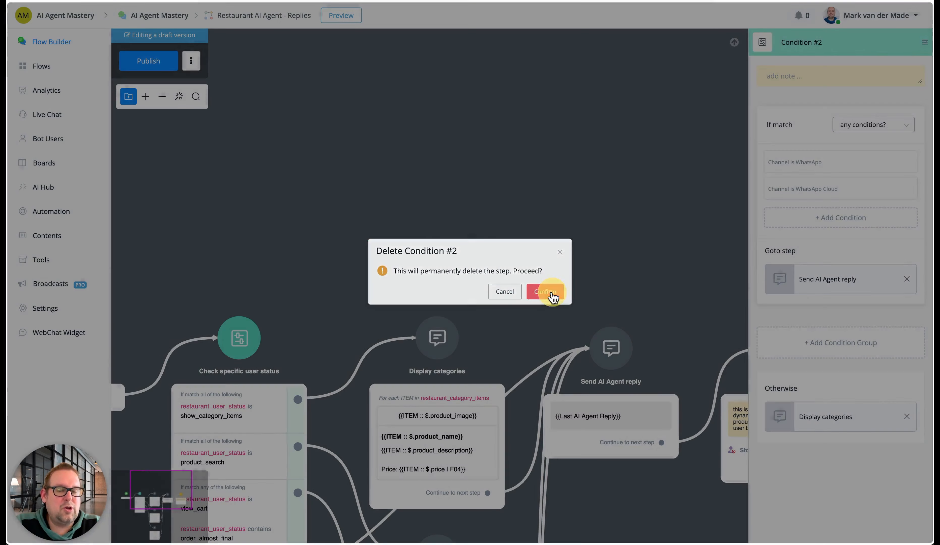
click(551, 294)
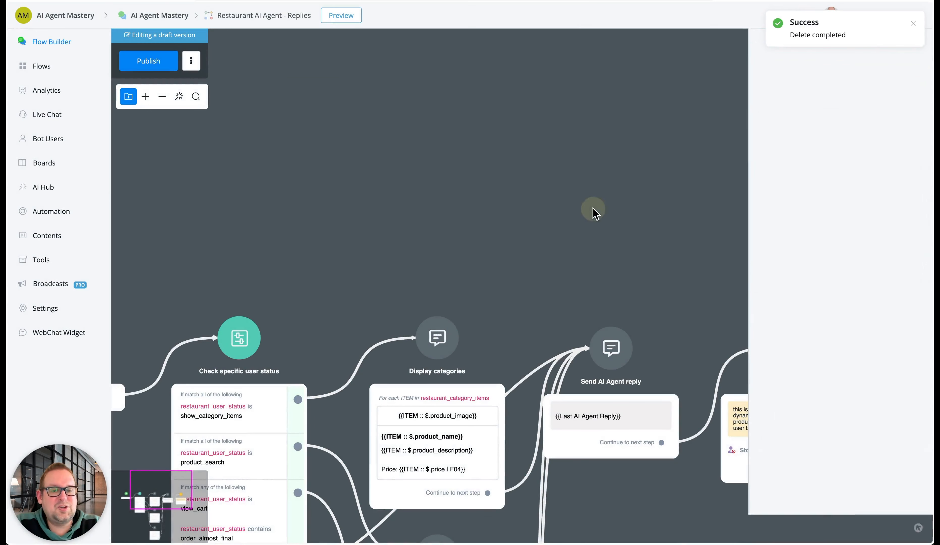
Publish the Restaurant AI Agent - Replies flow
drag(593, 208, 567, 116)
click(147, 61)
drag(500, 154, 473, 38)
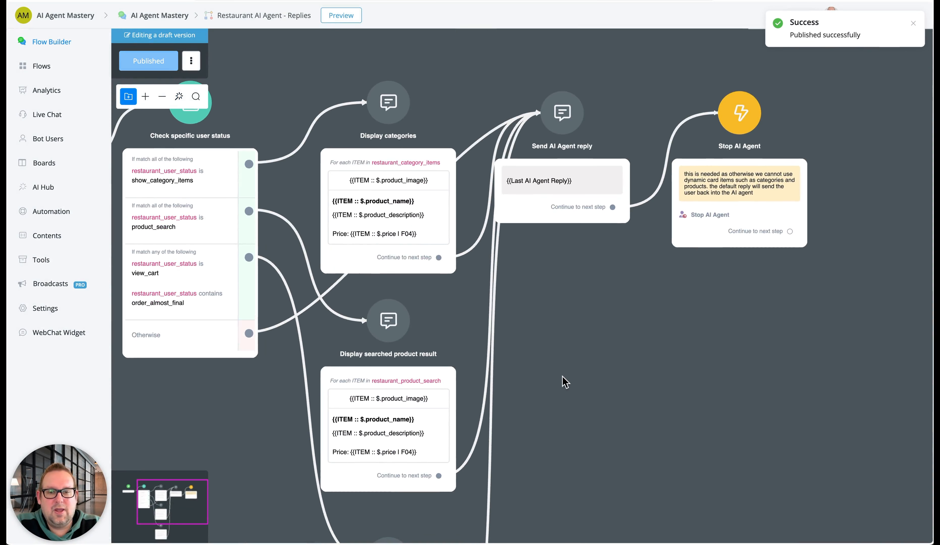
Review the product search and cart reply branches, examining the Display searched product result and showing cart details cards
drag(564, 386, 634, 336)
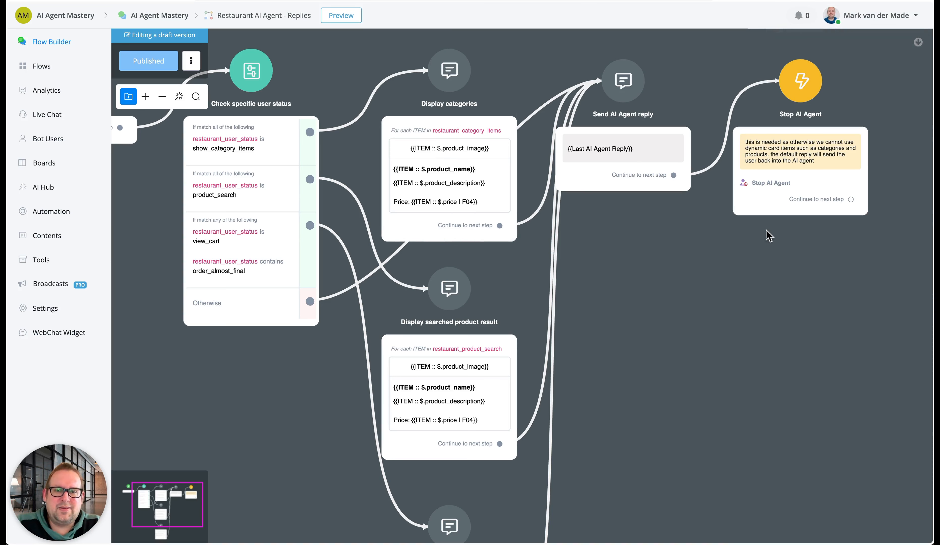
drag(733, 376, 728, 273)
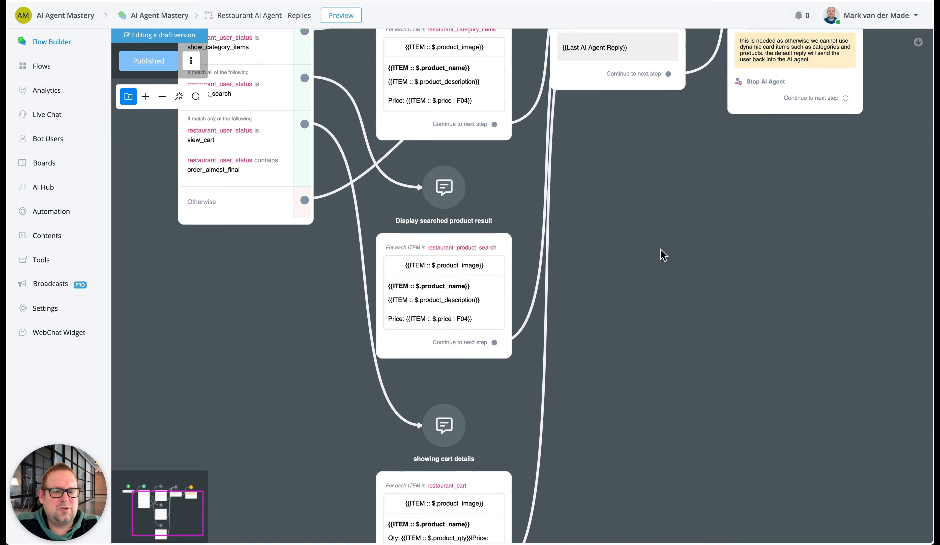
drag(661, 261, 708, 338)
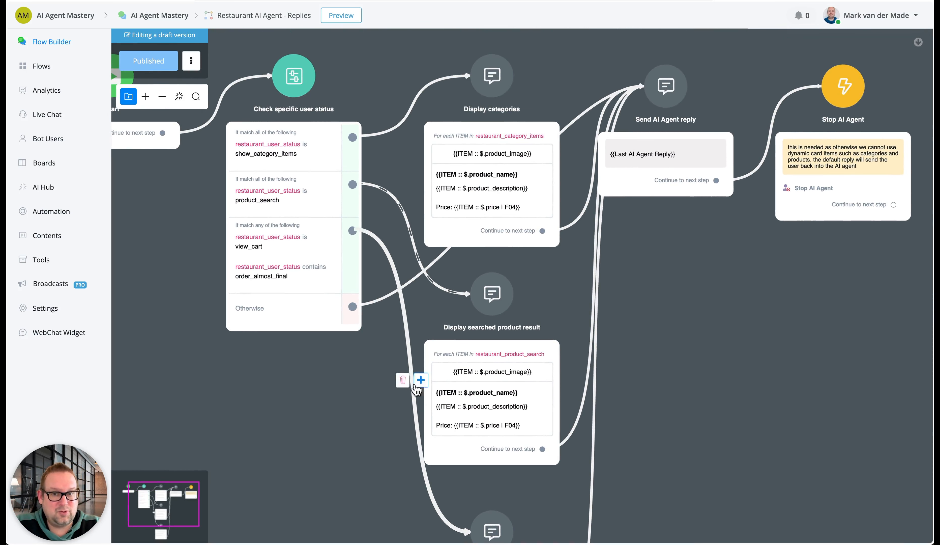
click(481, 415)
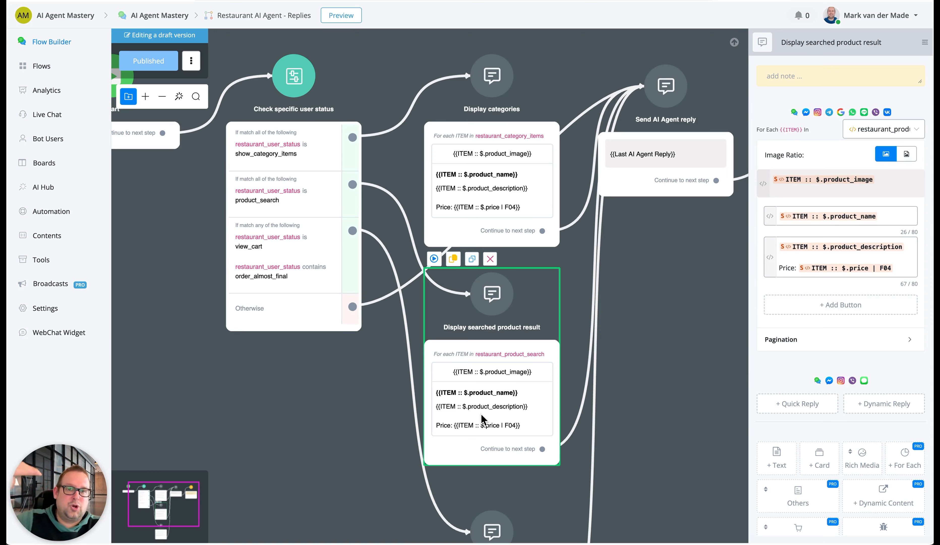
drag(657, 377, 608, 367)
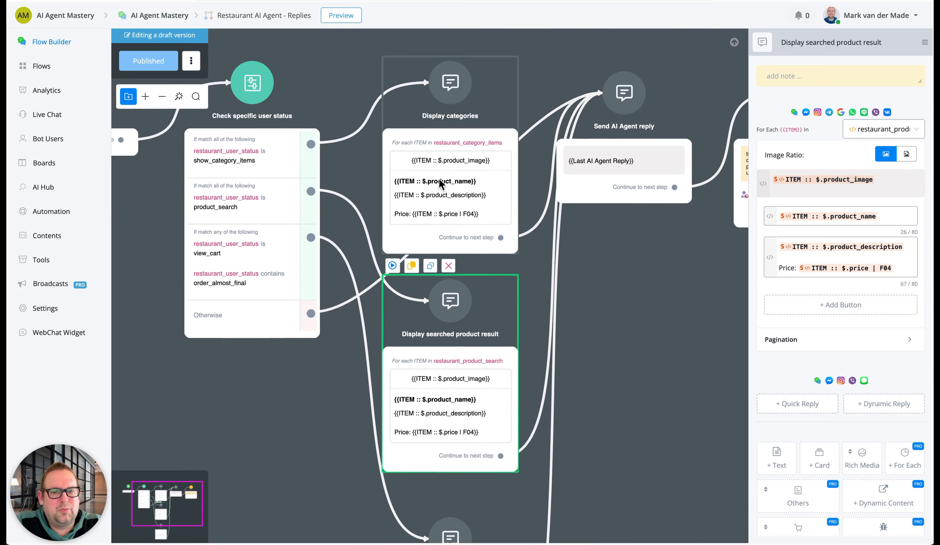
drag(631, 414, 630, 210)
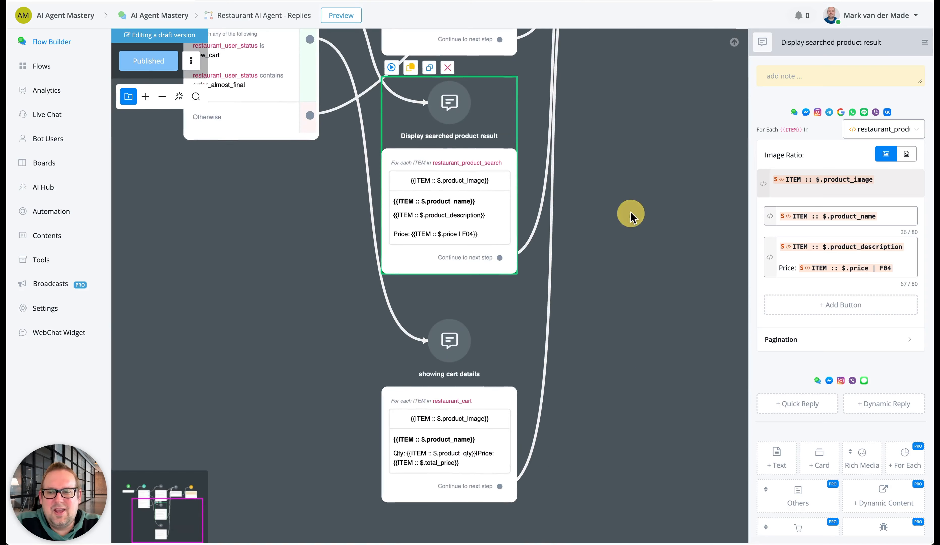
click(448, 447)
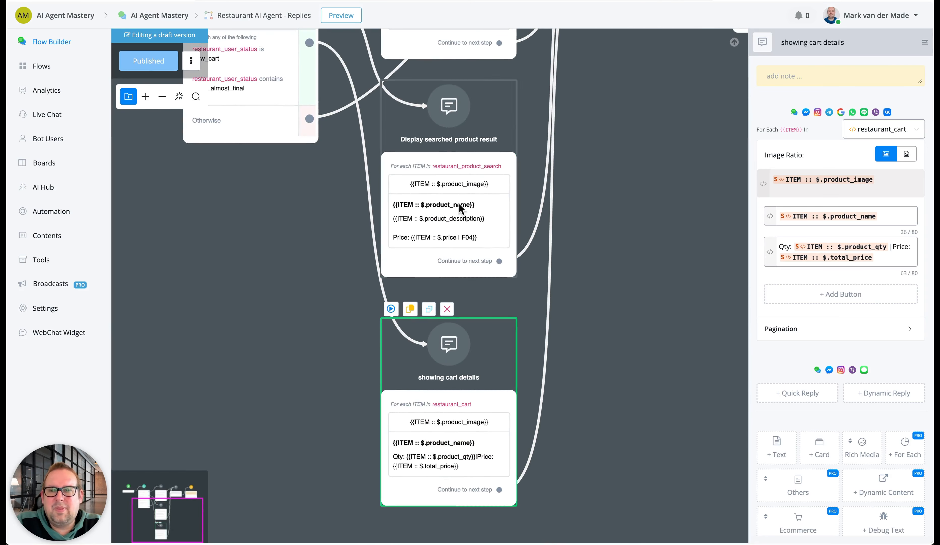
drag(241, 286, 250, 445)
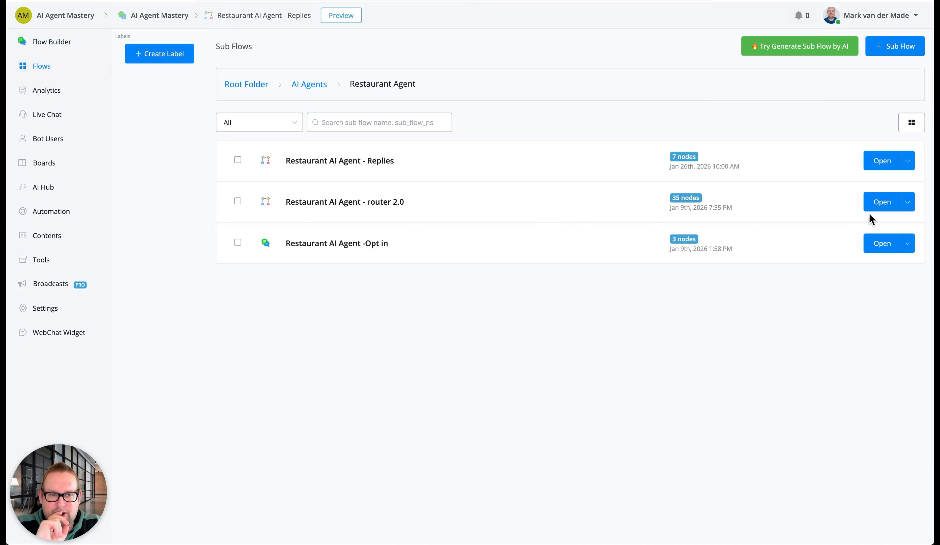
Open the Restaurant AI Agent - router 2.0 flow and inspect the actions of the Cart processing - remove from cart step
click(883, 202)
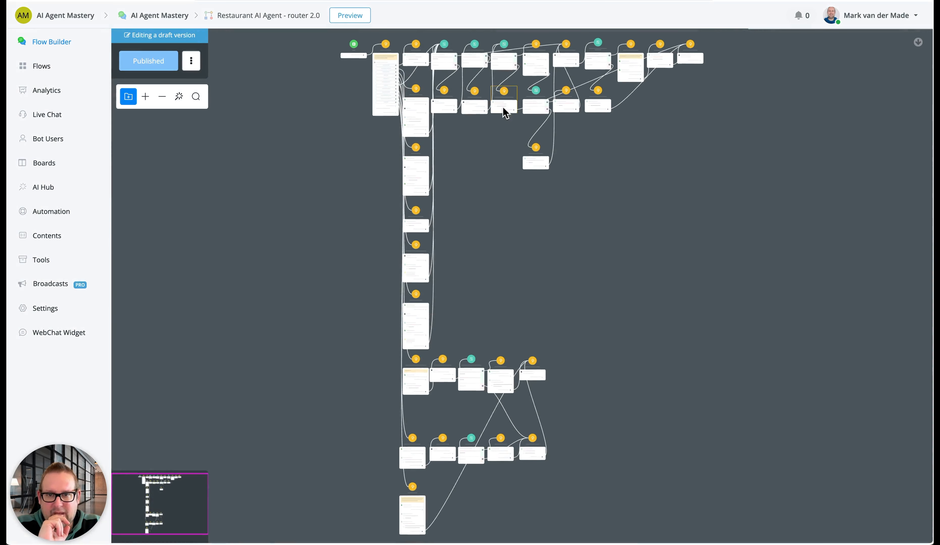
scroll(458, 312, up, 5)
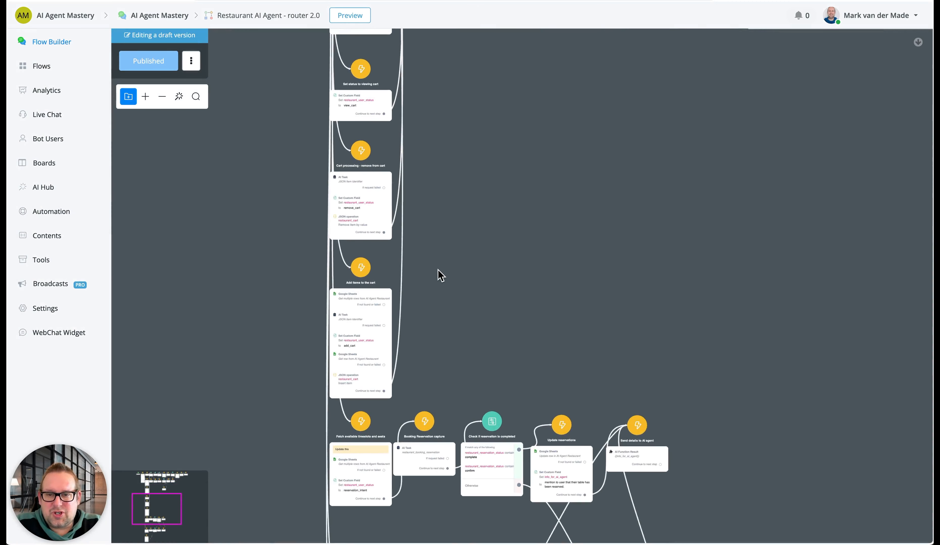
scroll(436, 262, up, 5)
drag(441, 166, 457, 420)
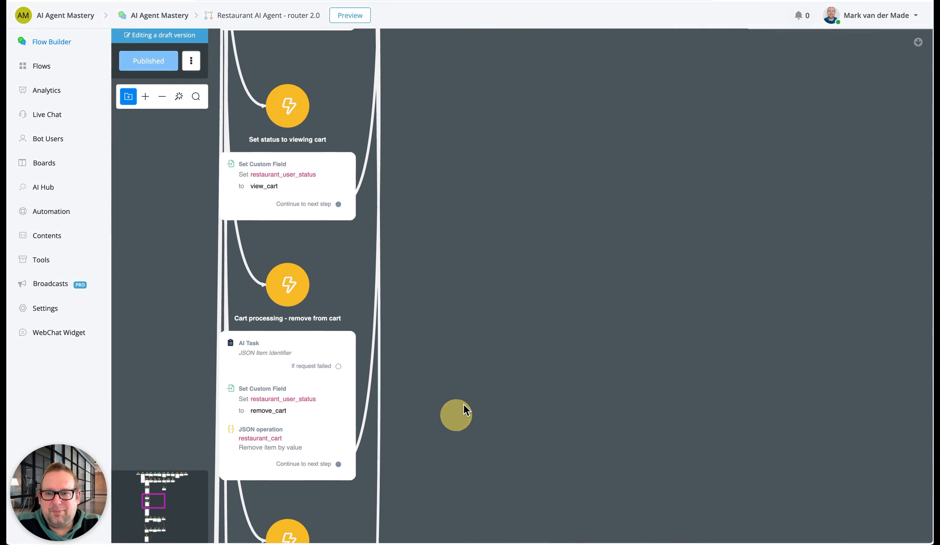
drag(492, 114, 512, 58)
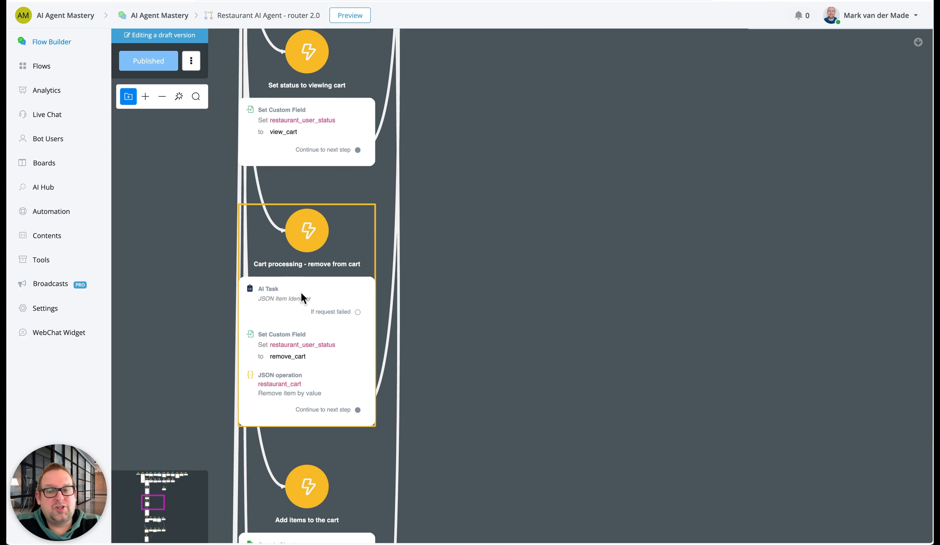
click(332, 300)
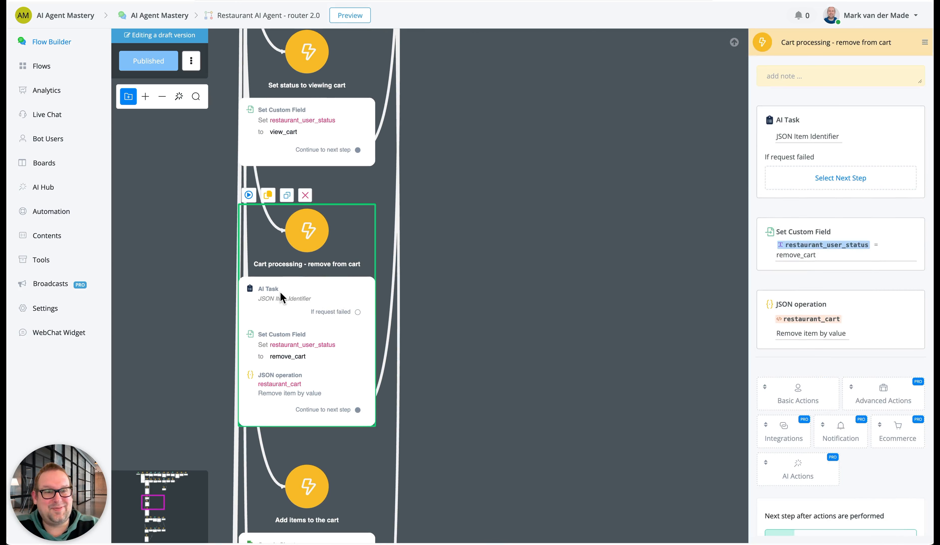
Examine the JSON Item Identifier AI task and the Remove item by value operation in the Cart processing - remove from cart step
click(796, 143)
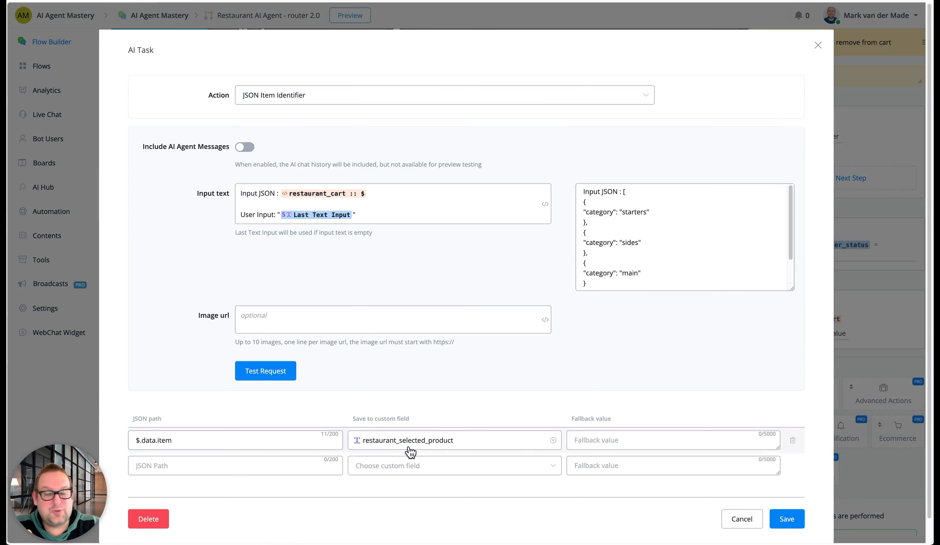
click(746, 520)
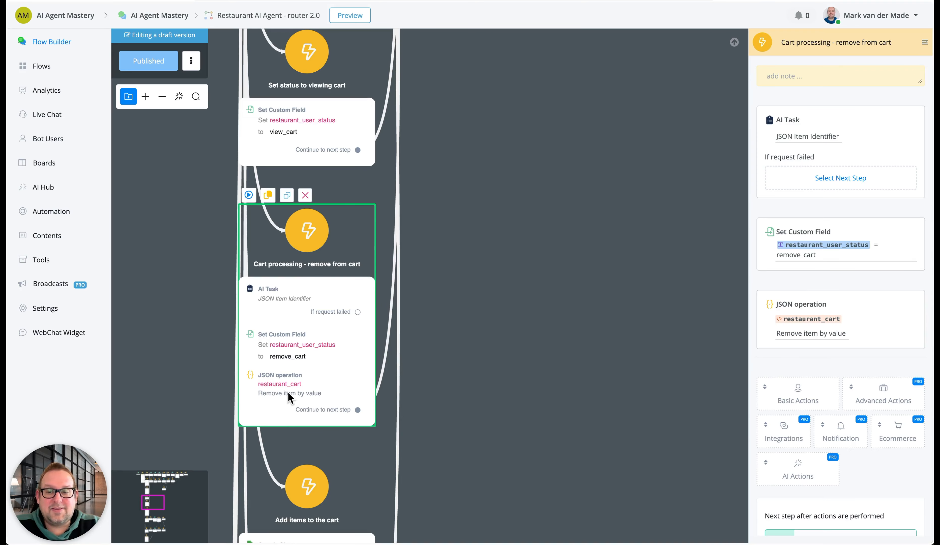
click(836, 335)
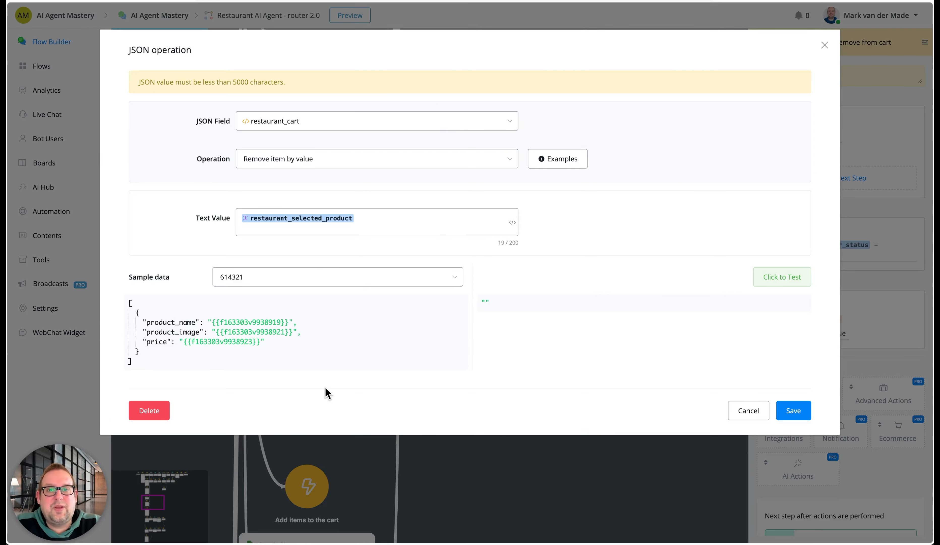
click(754, 411)
Examine the products worksheet lookup and the JSON Item Identifier AI task in the Add items to the cart step
drag(487, 476, 436, 445)
scroll(433, 416, down, 3)
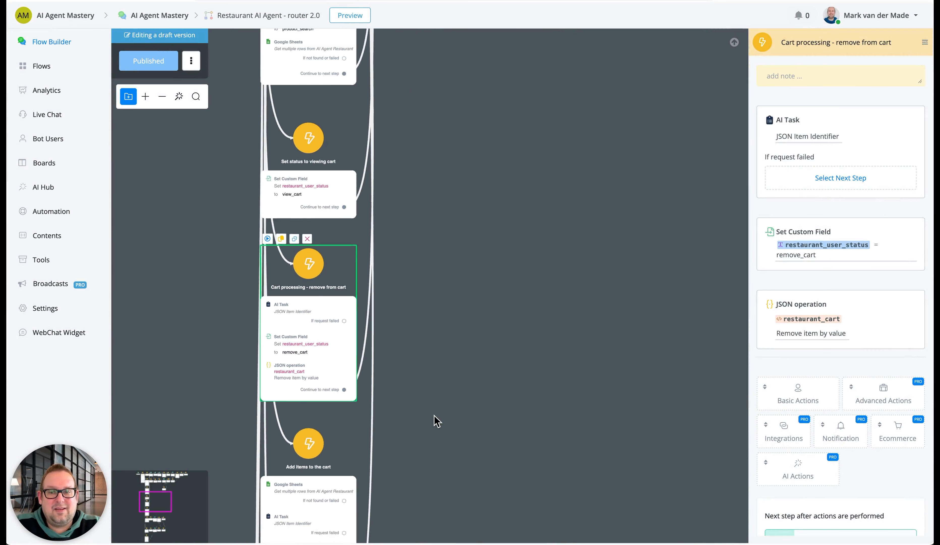
scroll(434, 415, down, 5)
drag(437, 243, 423, 347)
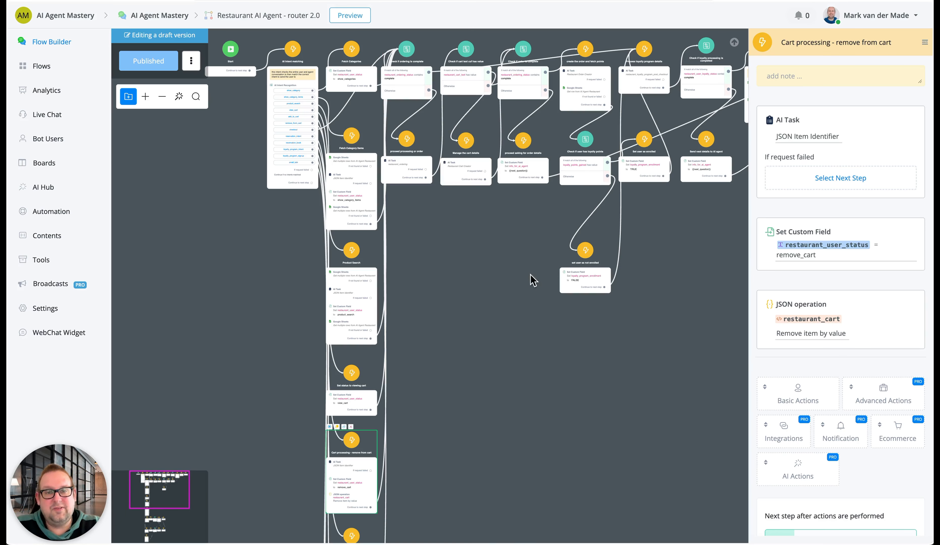
drag(573, 354, 589, 135)
drag(499, 342, 550, 227)
scroll(427, 234, up, 1)
scroll(428, 232, up, 6)
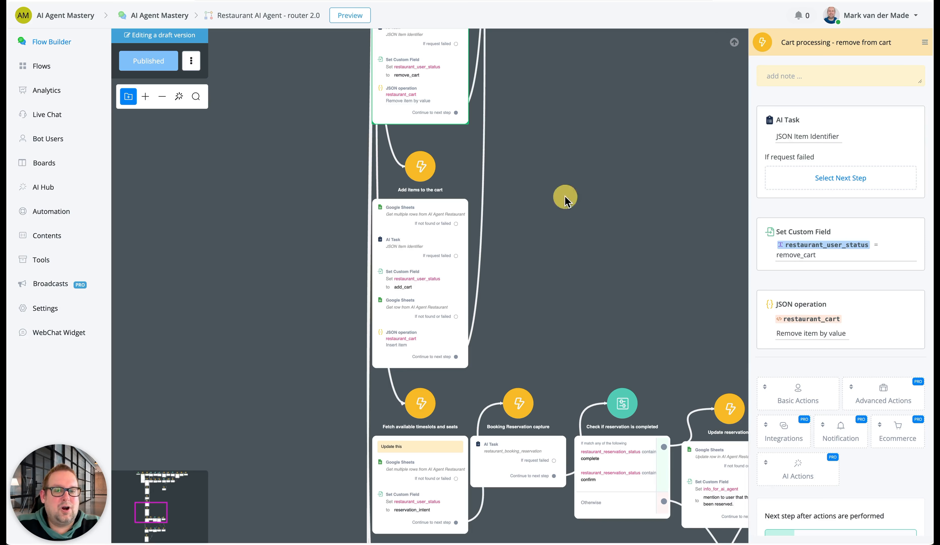
drag(568, 201, 519, 201)
scroll(447, 217, up, 5)
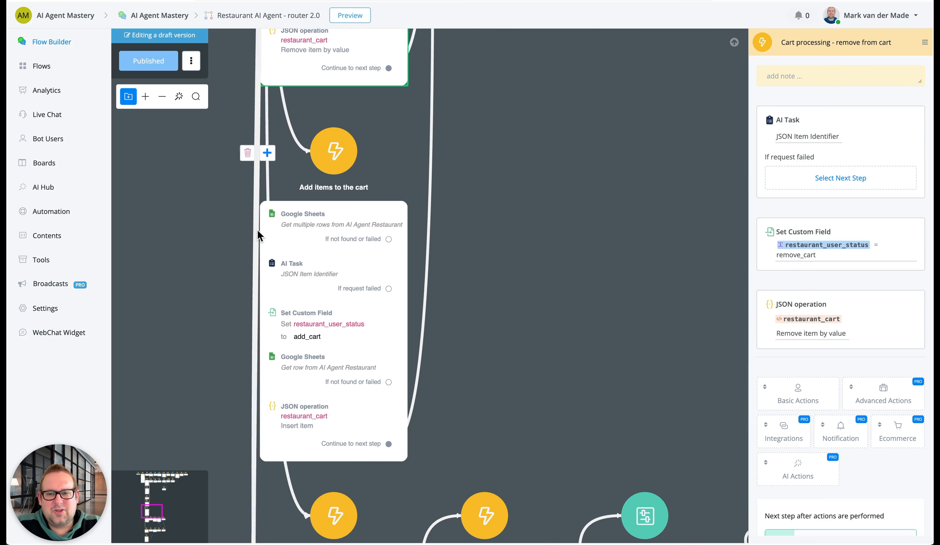
click(290, 205)
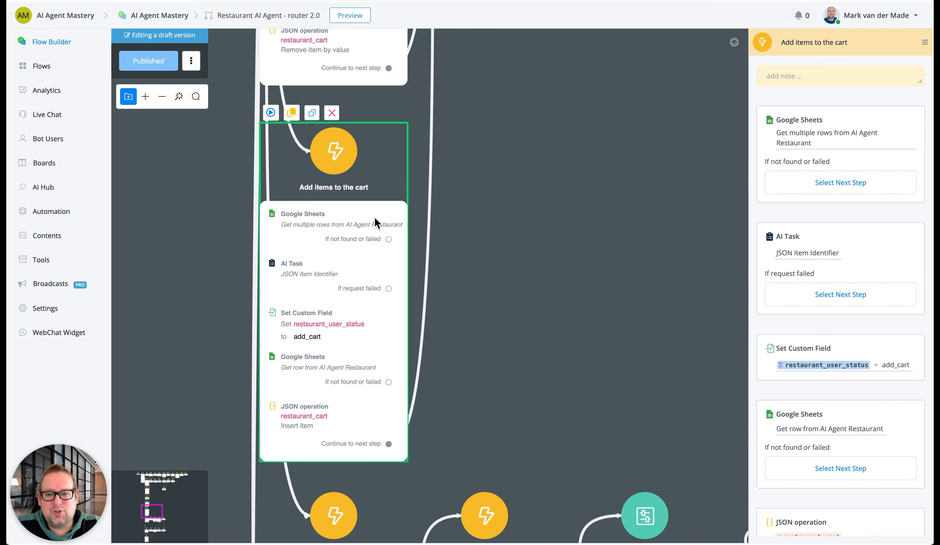
click(826, 131)
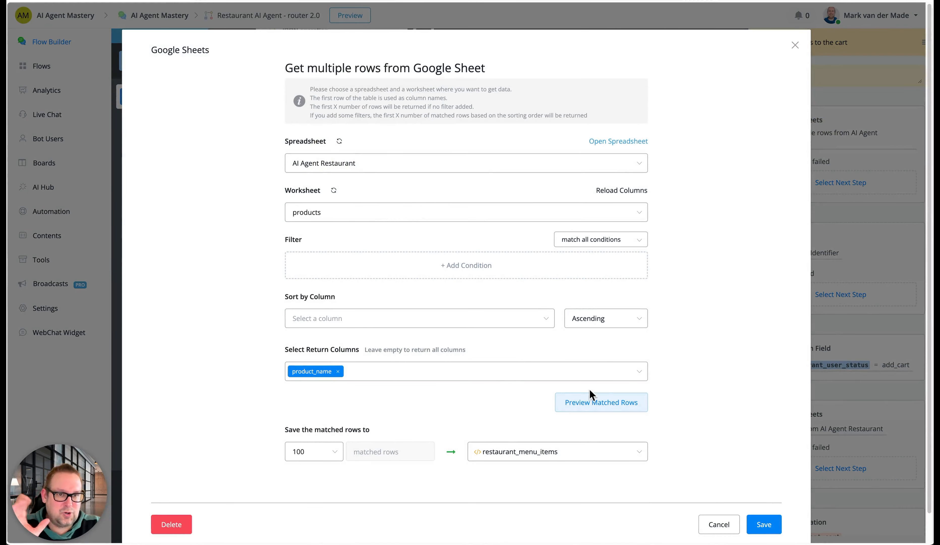
click(795, 44)
scroll(604, 296, down, 3)
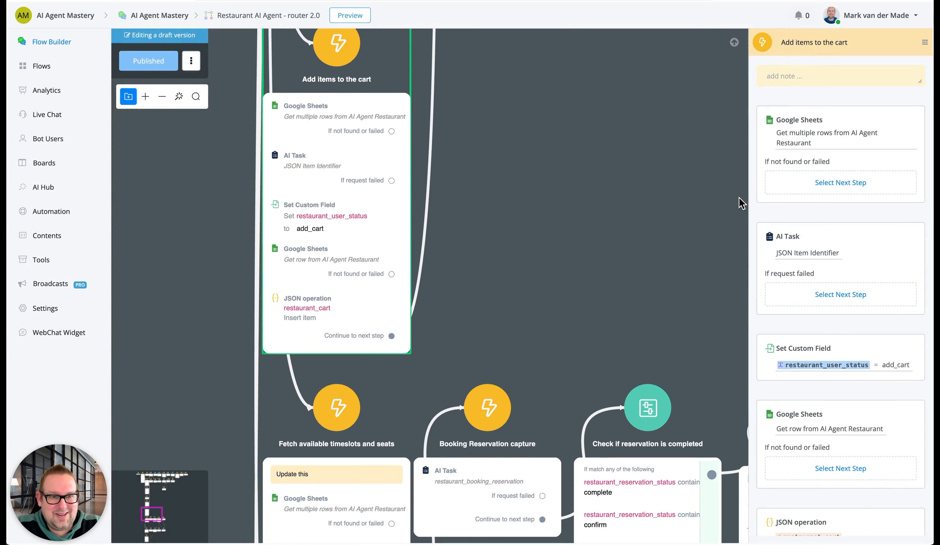
click(824, 249)
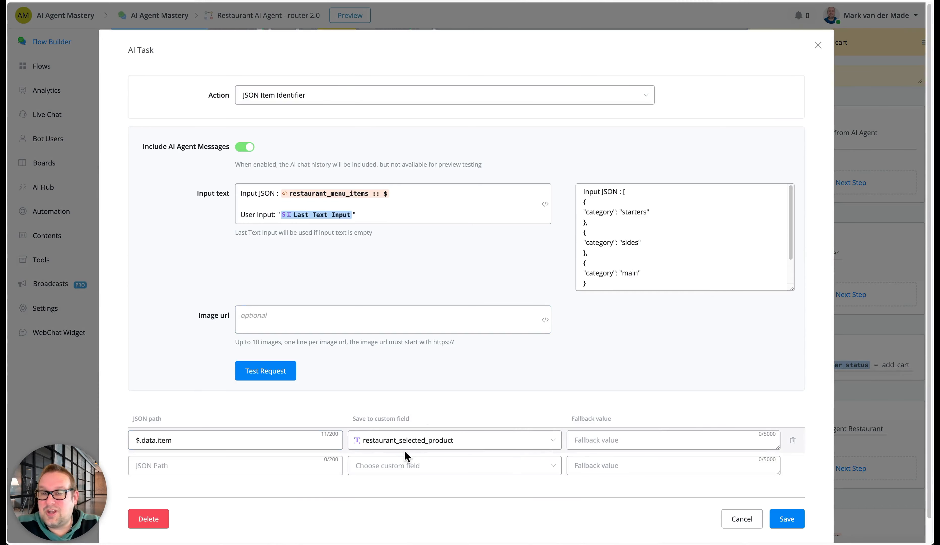
click(818, 45)
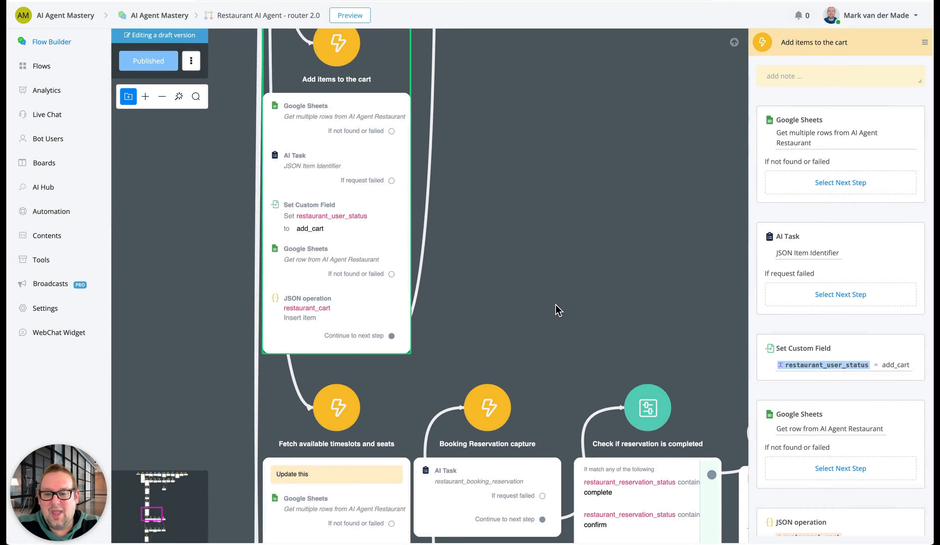
Examine the single-row product lookup and the restaurant_cart Insert item operation in the Add items to the cart step
drag(538, 248, 522, 227)
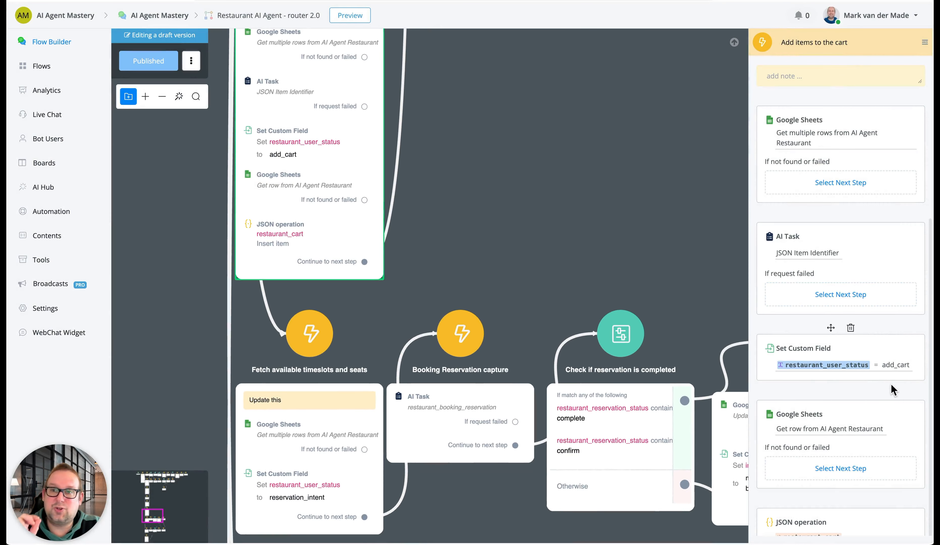
click(846, 434)
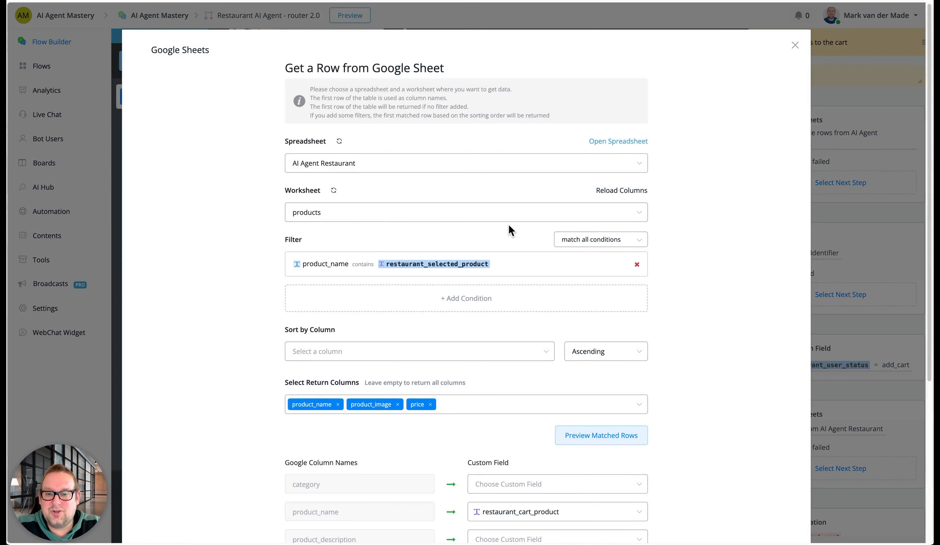
scroll(509, 226, down, 3)
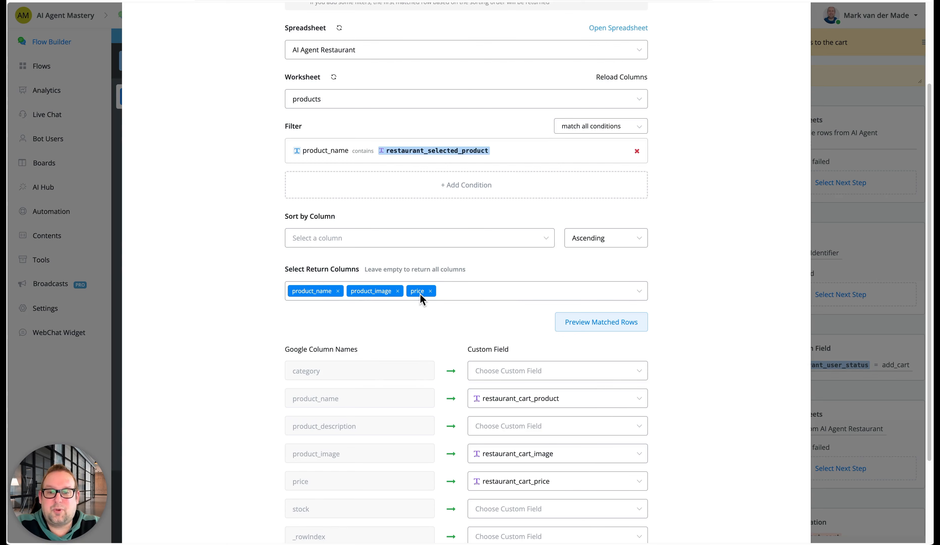
scroll(449, 311, down, 3)
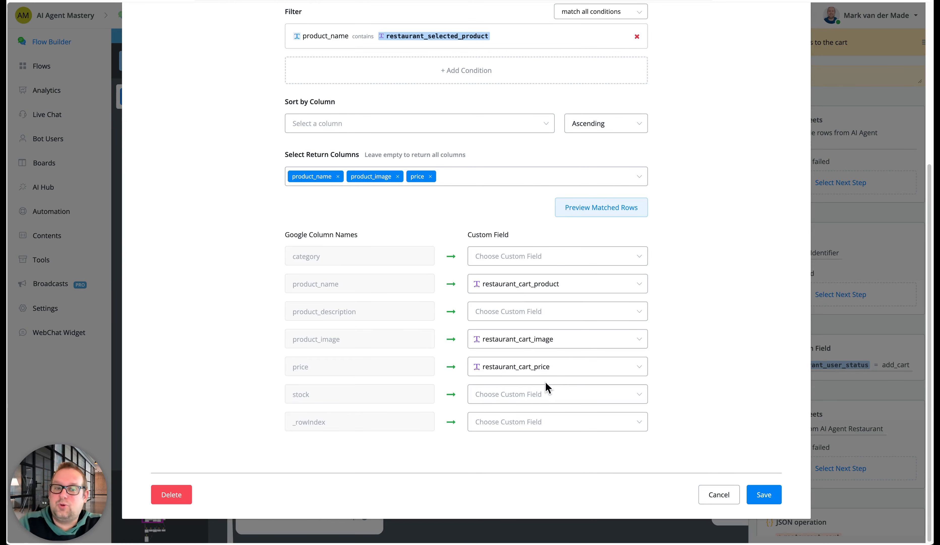
click(716, 493)
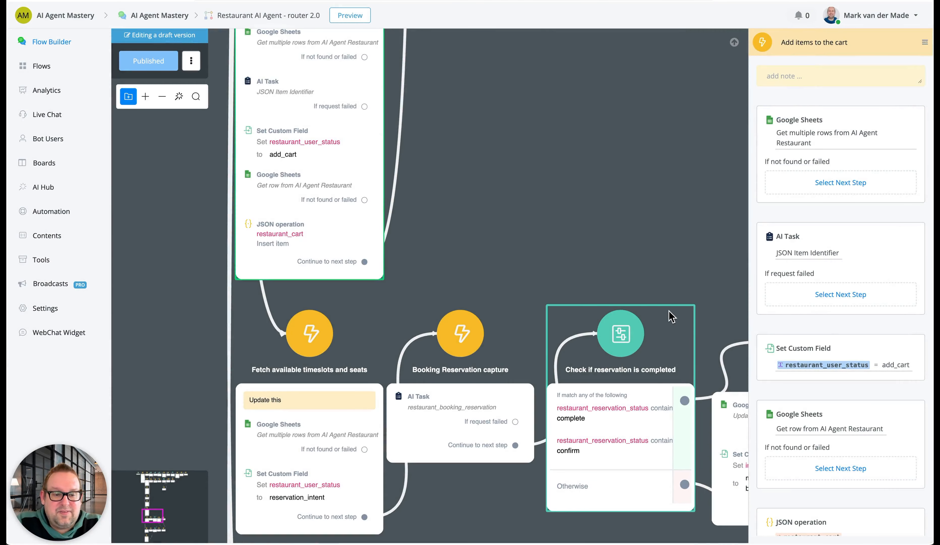
scroll(669, 311, down, 2)
scroll(792, 348, down, 5)
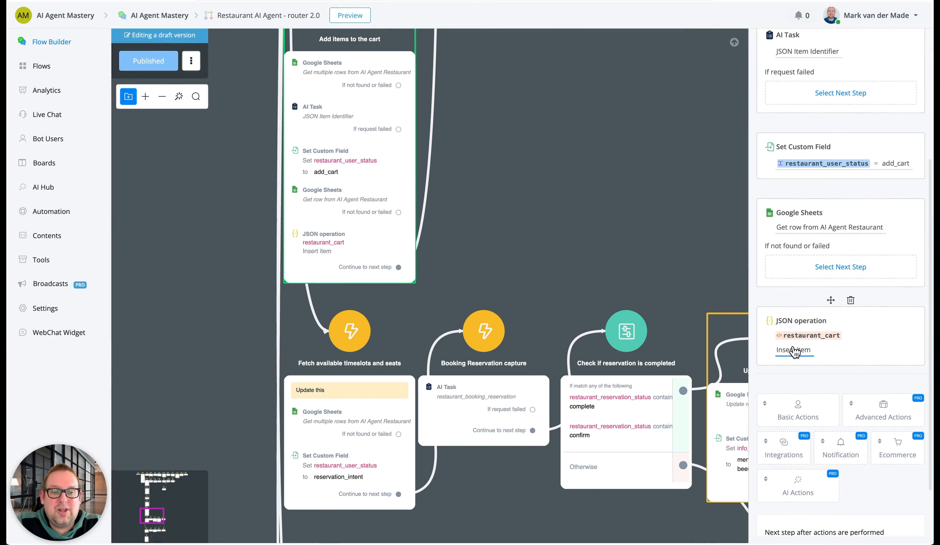
click(793, 350)
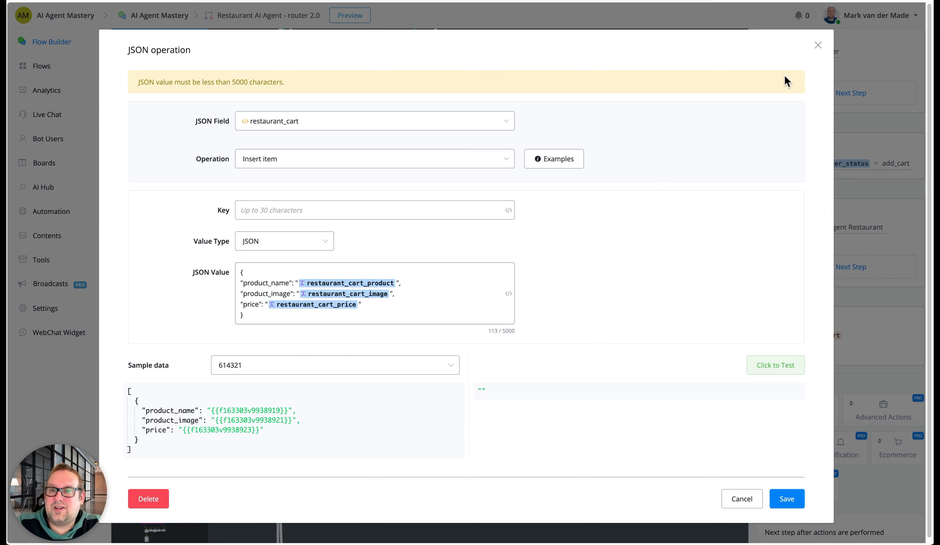
click(818, 46)
Remove the "Update this" note from the Fetch available timeslots and seats step
drag(617, 208, 541, 389)
drag(479, 97, 519, 212)
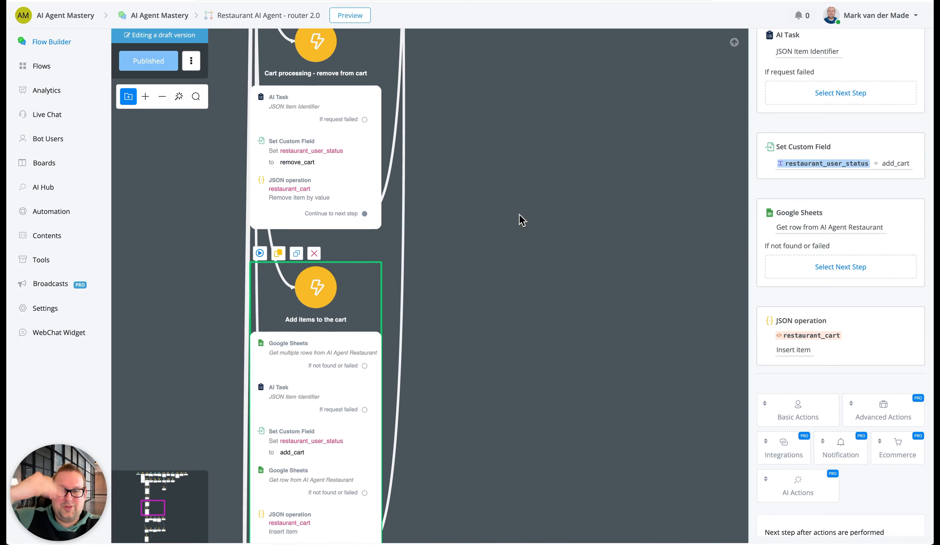
drag(495, 359, 515, 229)
click(515, 229)
drag(522, 286, 518, 66)
drag(150, 340, 195, 226)
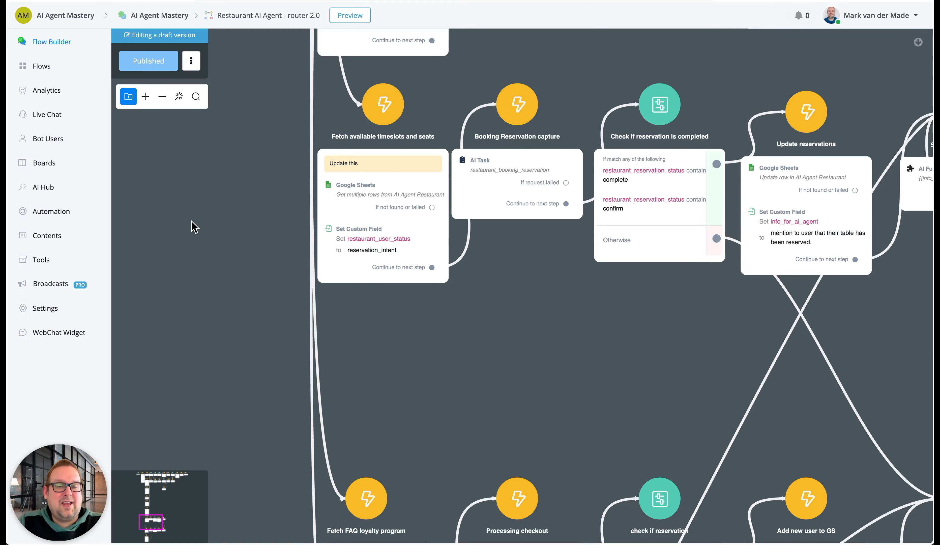
click(352, 166)
click(830, 76)
triple_click(829, 75)
key(BackSpace)
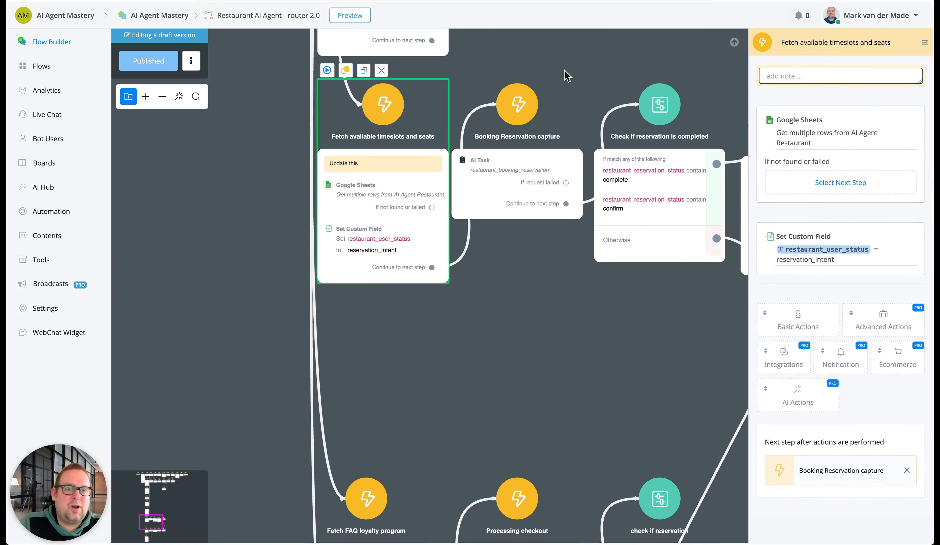
click(566, 75)
Open the multiple-row lookup of Fetch available timeslots and seats, and switch to the reservations worksheet in the AI Agent Restaurant spreadsheet
click(414, 171)
click(823, 137)
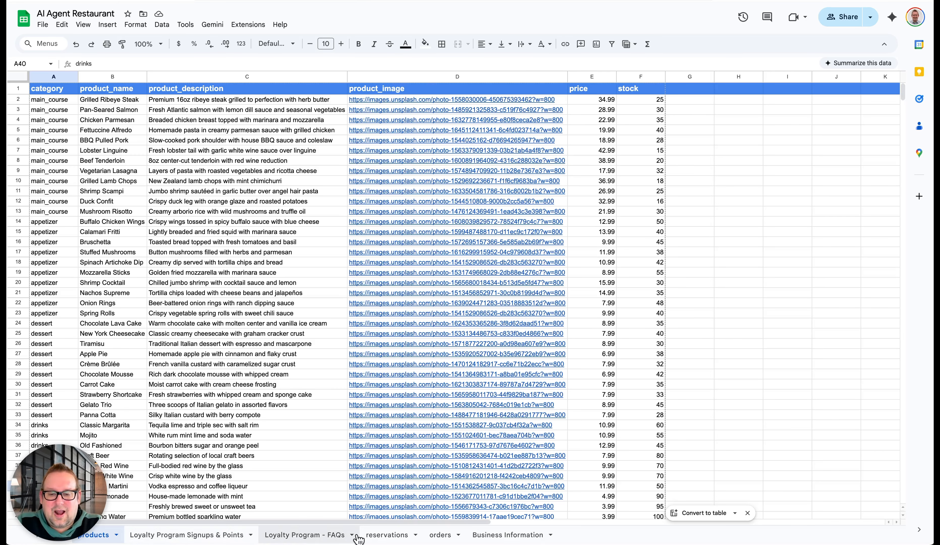
click(391, 535)
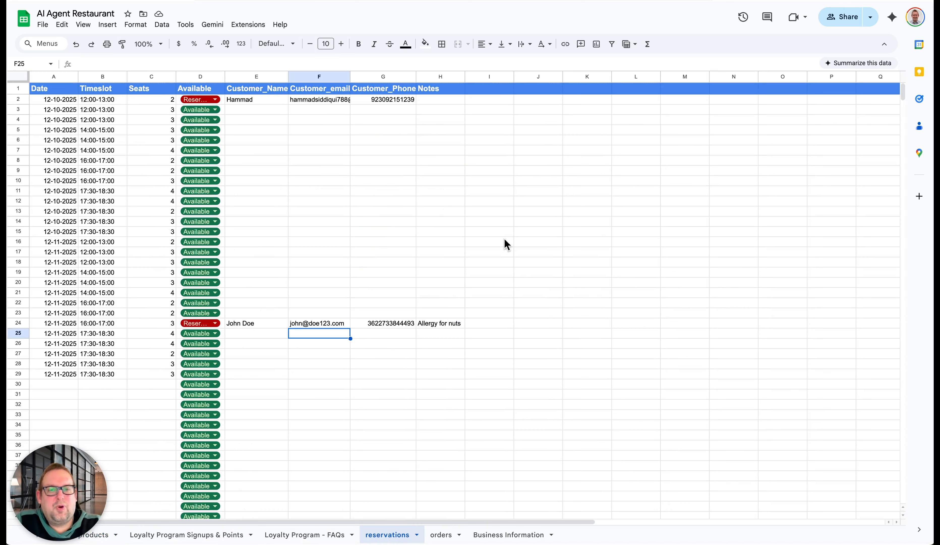
click(457, 435)
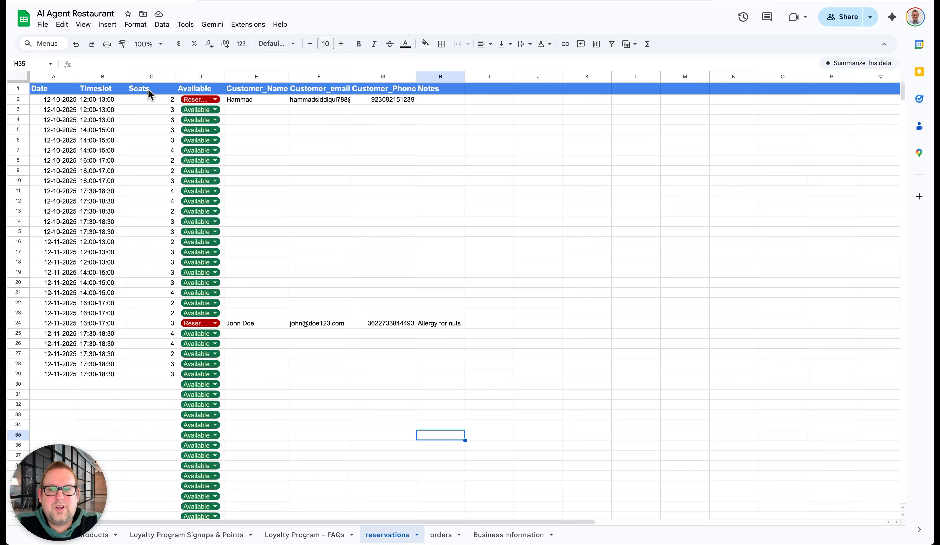
Examine the seats, timeslots and availability in the reservations worksheet, and review the lookup's filter, return columns and target field without changing them
click(132, 101)
click(139, 111)
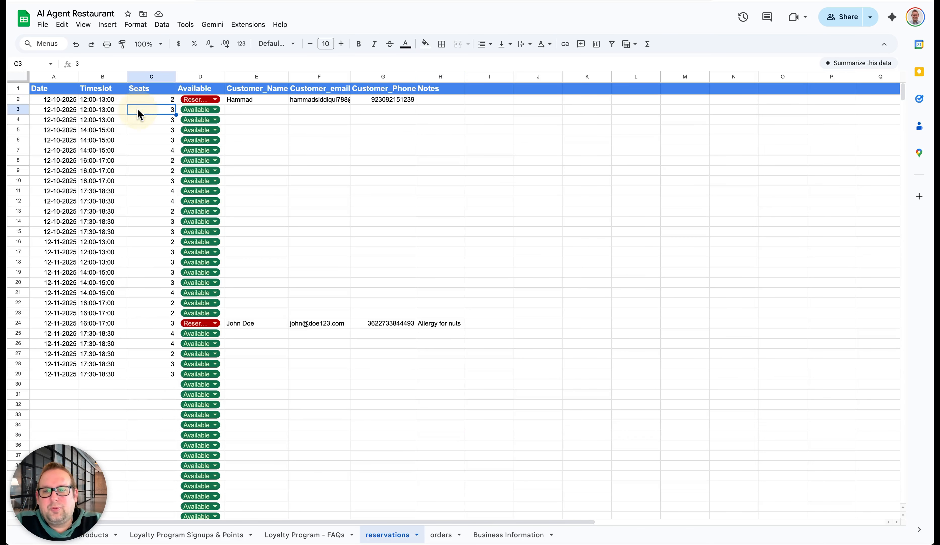
click(139, 120)
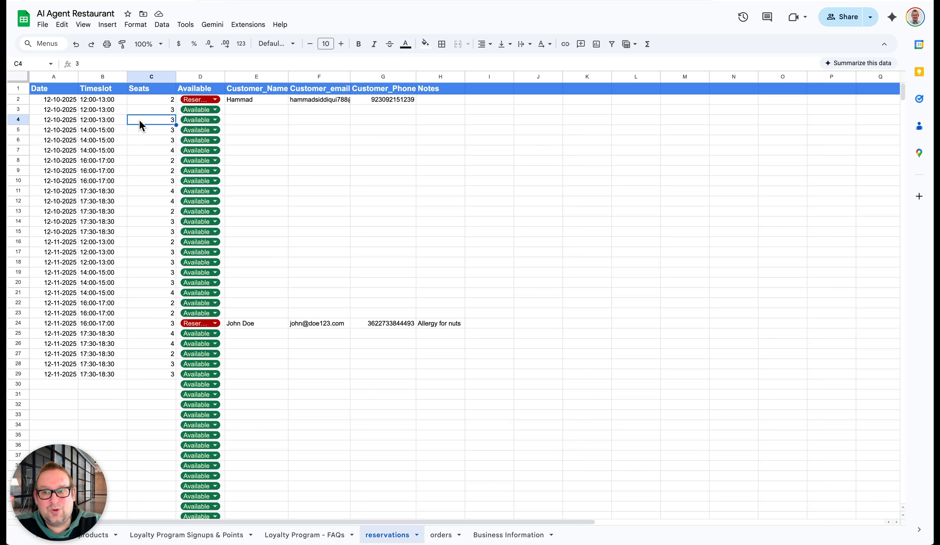
click(101, 102)
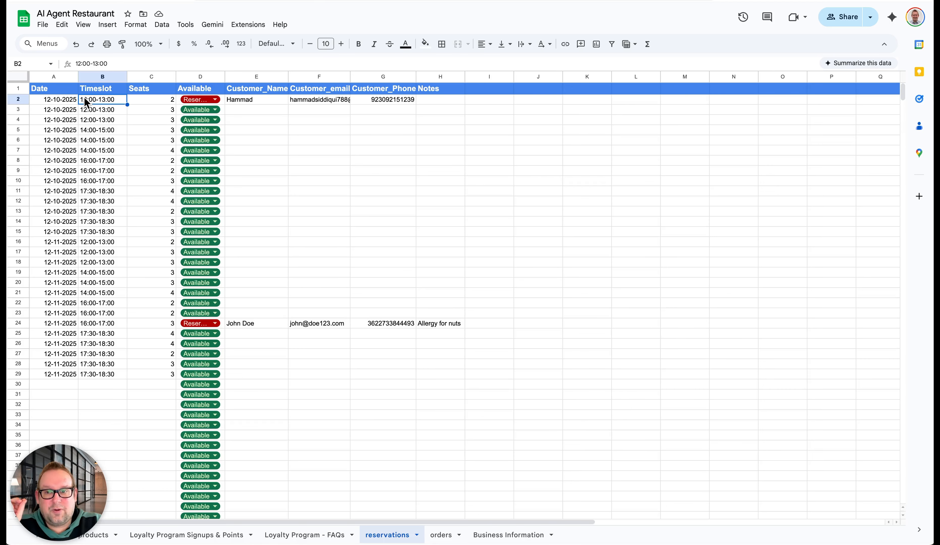
click(92, 110)
click(90, 121)
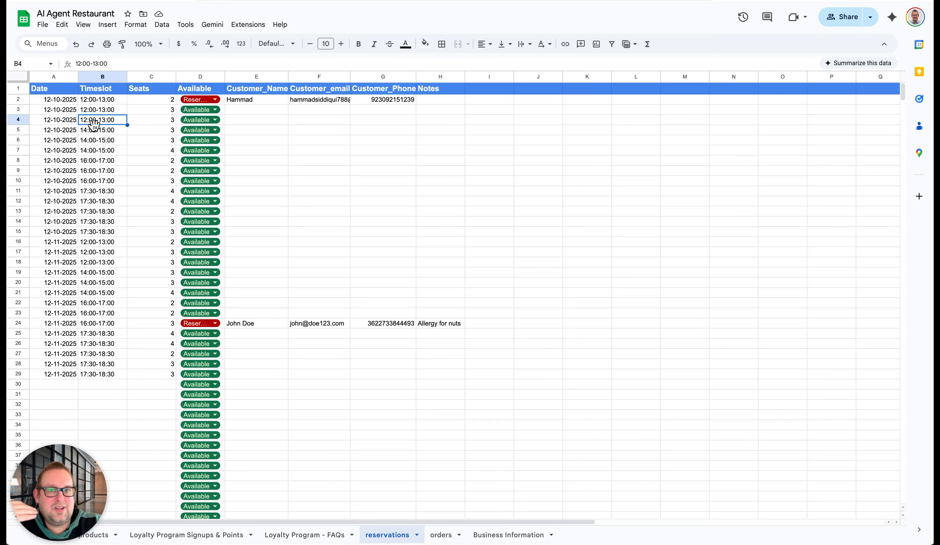
scroll(96, 126, down, 2)
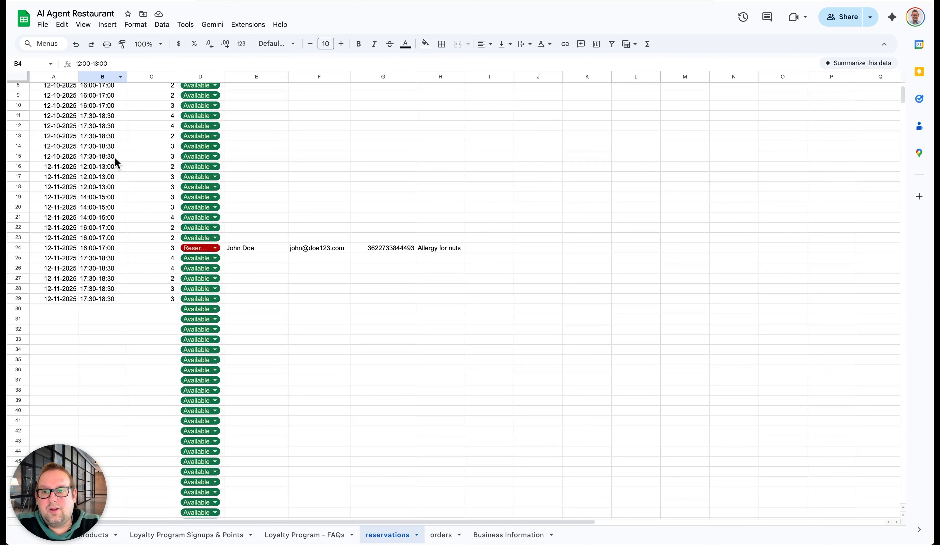
scroll(116, 159, up, 3)
click(212, 83)
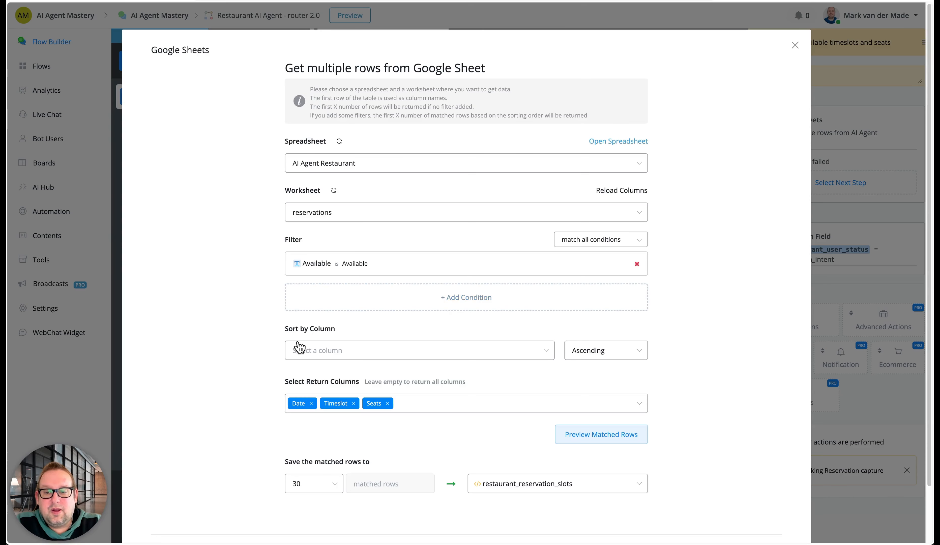
scroll(296, 348, down, 2)
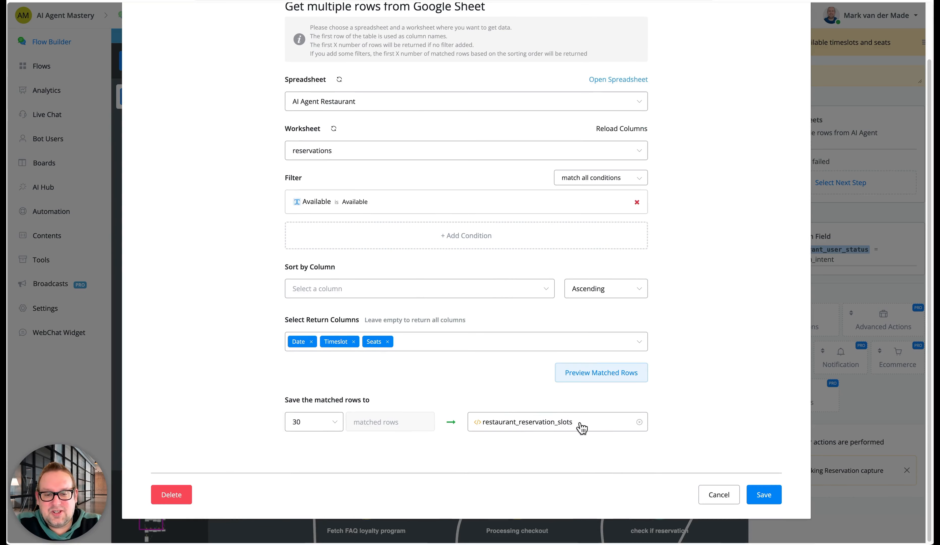
click(718, 496)
Open the restaurant_booking_reservation AI task in the Booking Reservation capture step to inspect its input text
drag(525, 357, 348, 340)
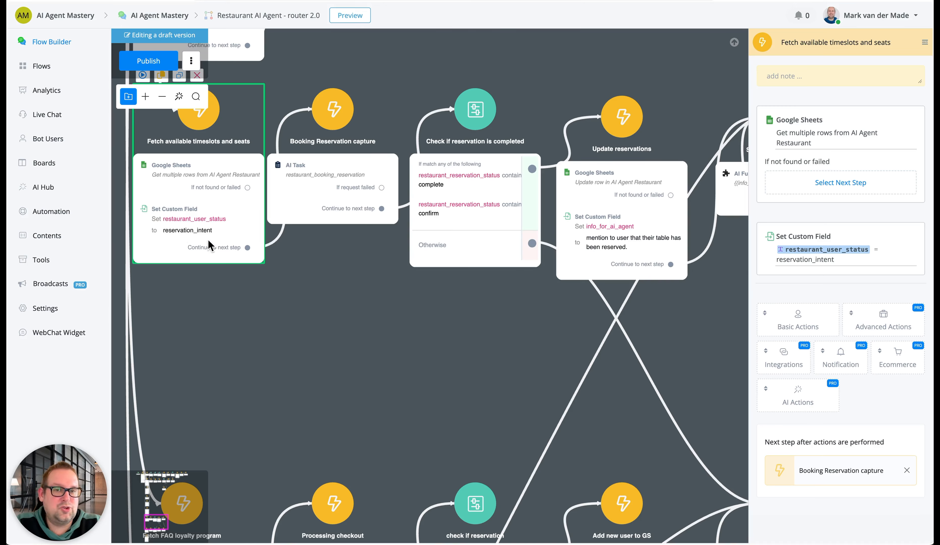
click(350, 148)
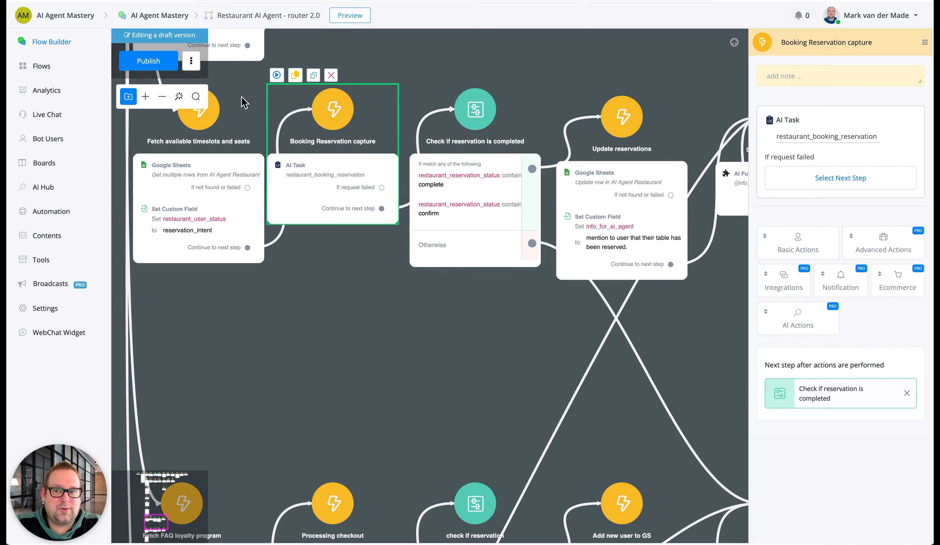
click(817, 131)
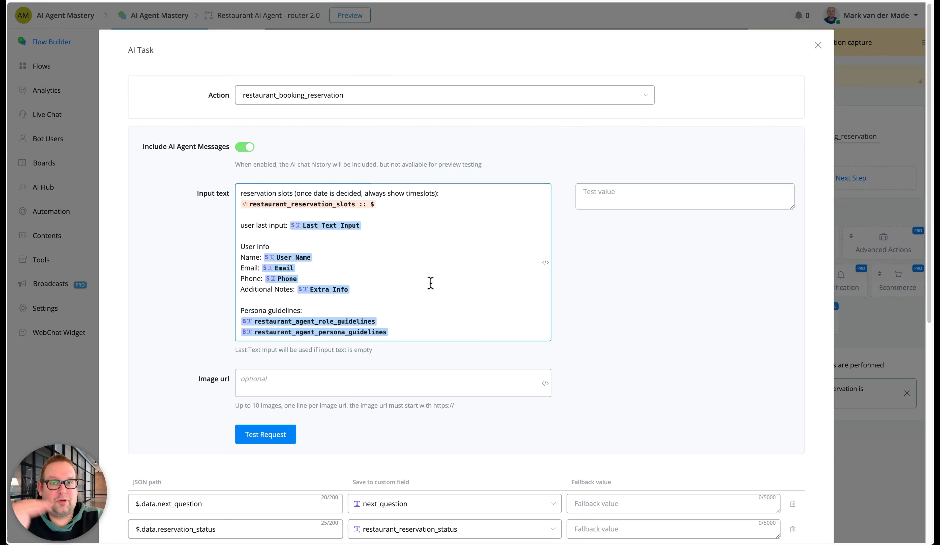
Review the restaurant_booking_reservation AI task's input text and its JSON path to custom field mappings, and leave the dialog without saving
scroll(431, 282, down, 1)
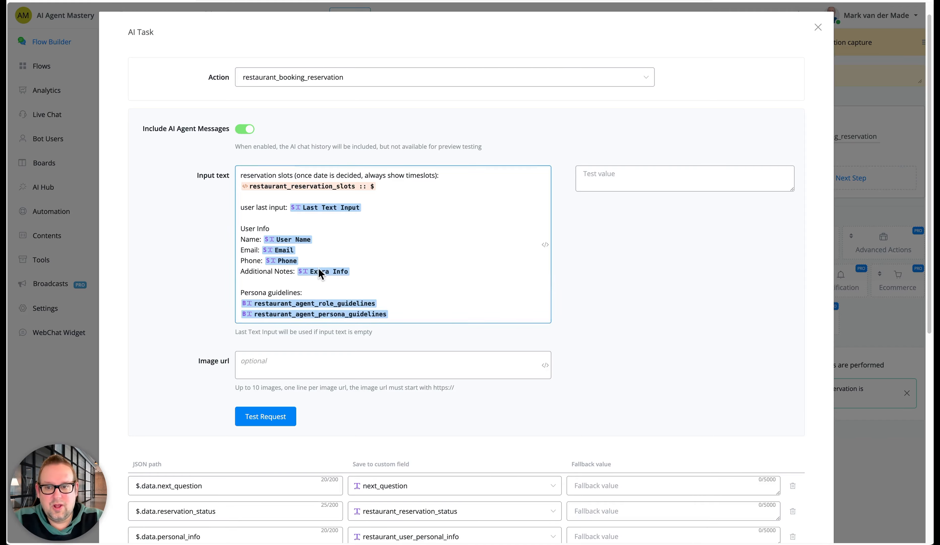
scroll(363, 265, down, 3)
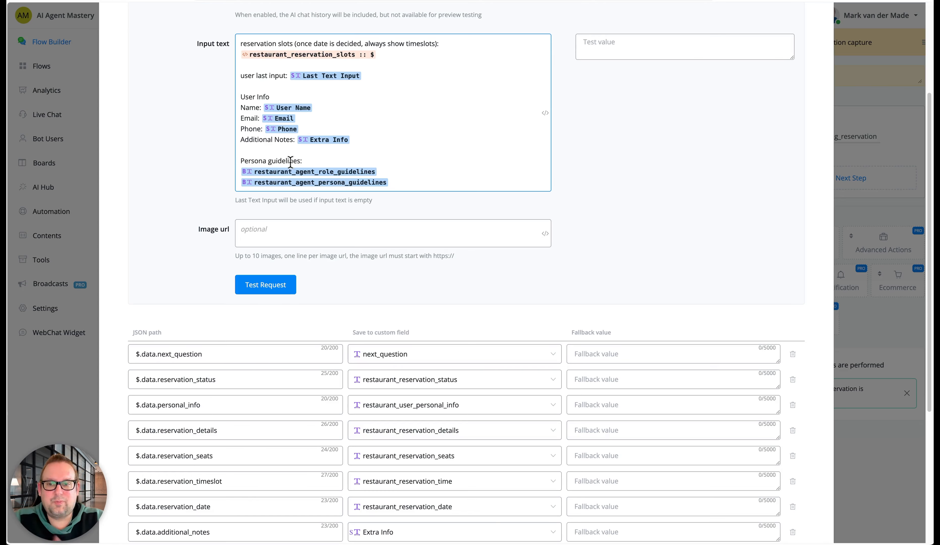
scroll(407, 297, down, 2)
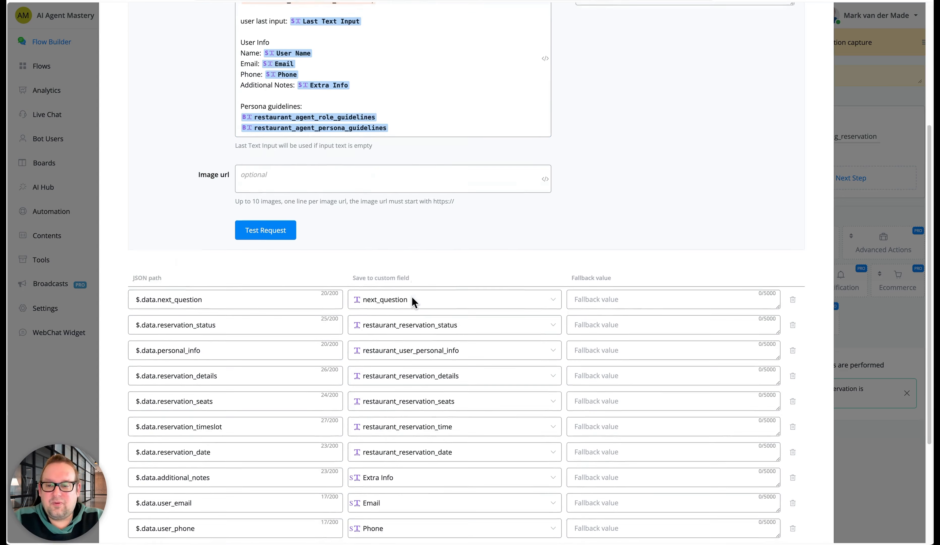
scroll(413, 301, down, 4)
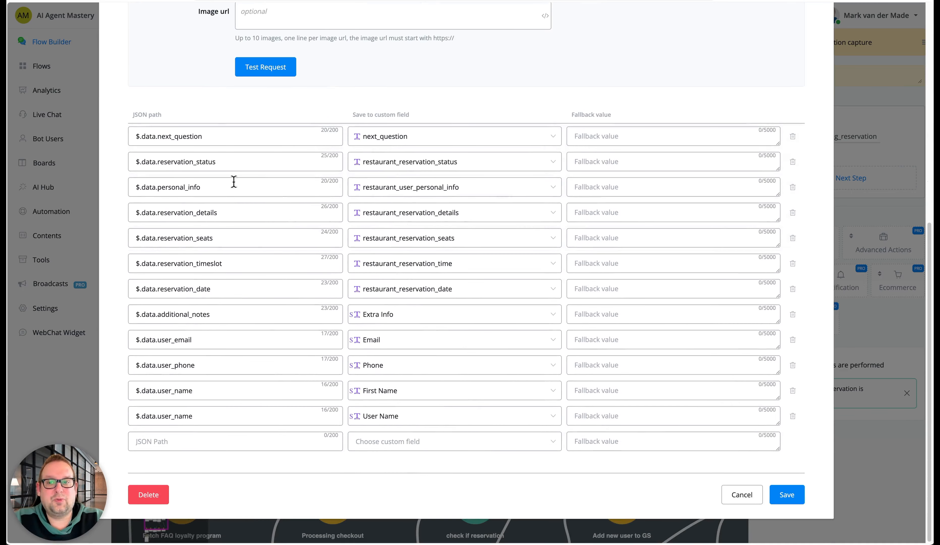
scroll(434, 88, up, 8)
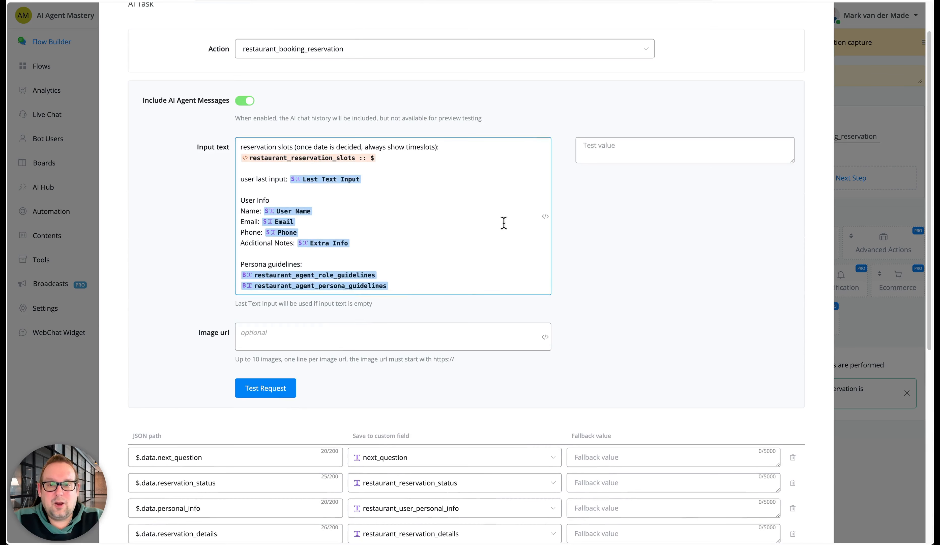
scroll(605, 220, down, 8)
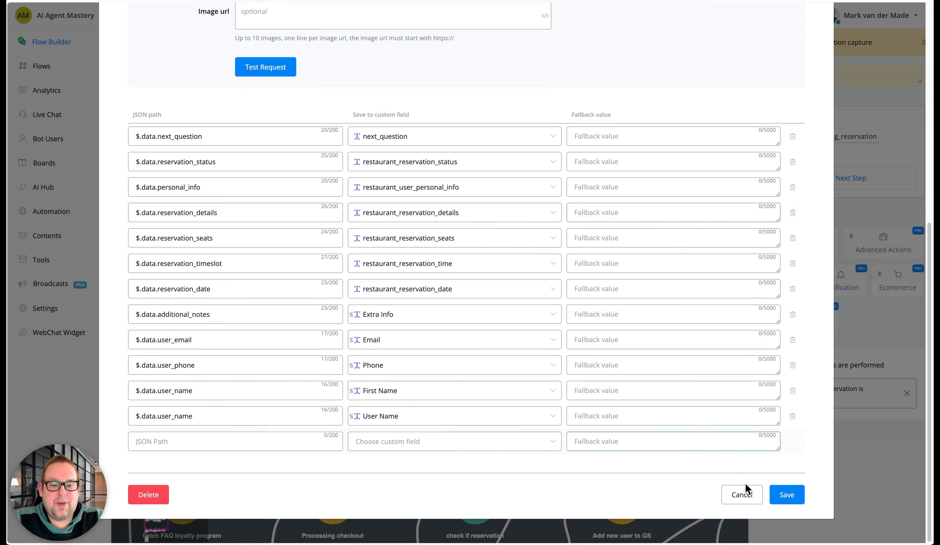
click(741, 493)
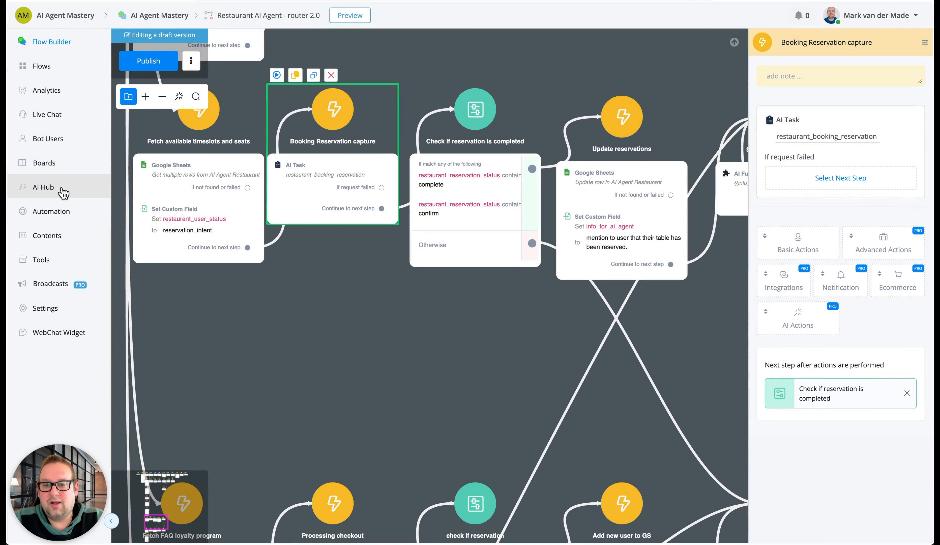
Search the AI Hub's AI tasks for "restaurant" and open restaurant_booking_reservation in the task editor
click(43, 187)
double_click(342, 54)
text(restaurant)
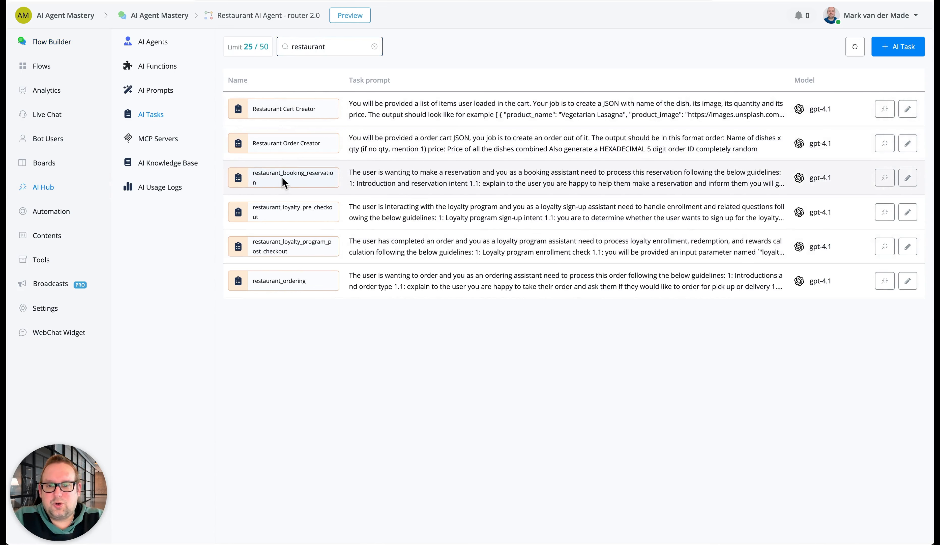
click(908, 179)
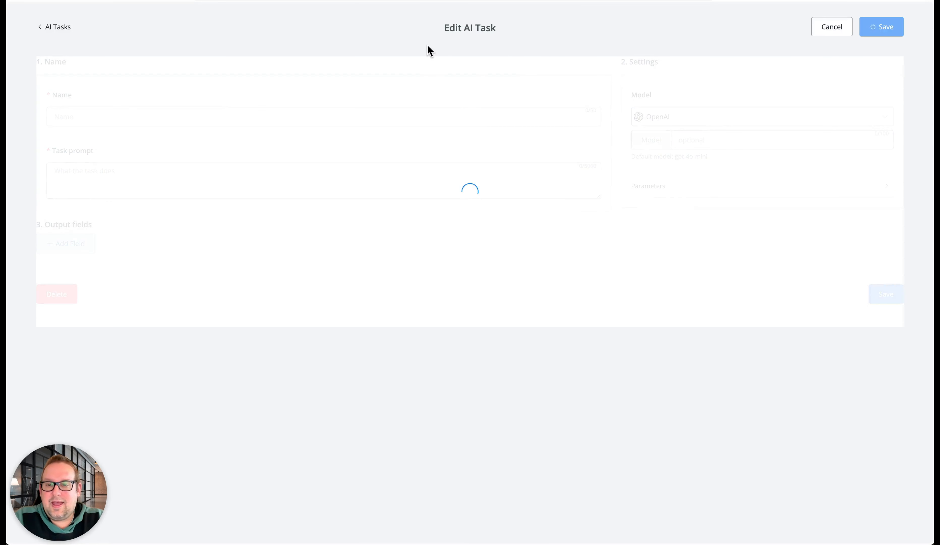
Enlarge the task prompt area and read the booking prompt's guidelines from reservation intent through status updates and additional guidelines
scroll(482, 254, down, 6)
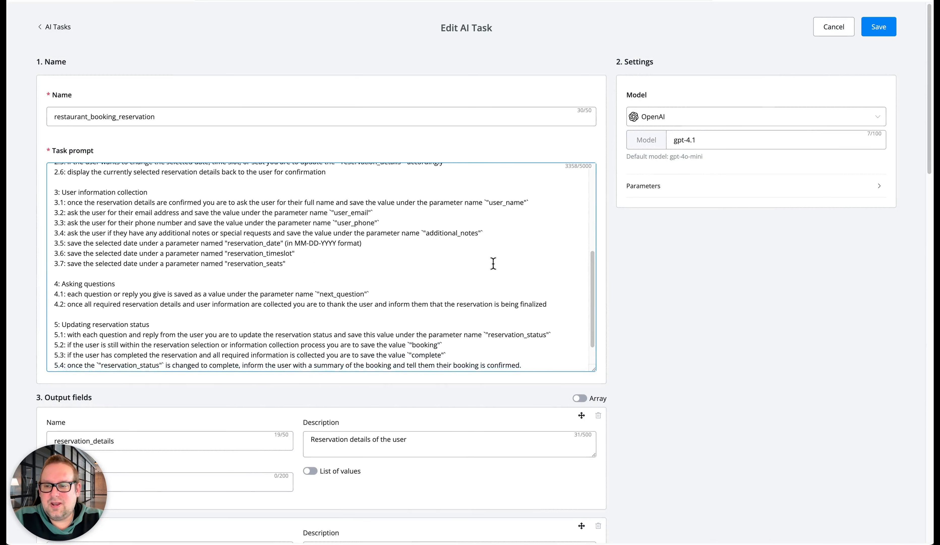
drag(592, 370, 586, 497)
scroll(506, 376, up, 3)
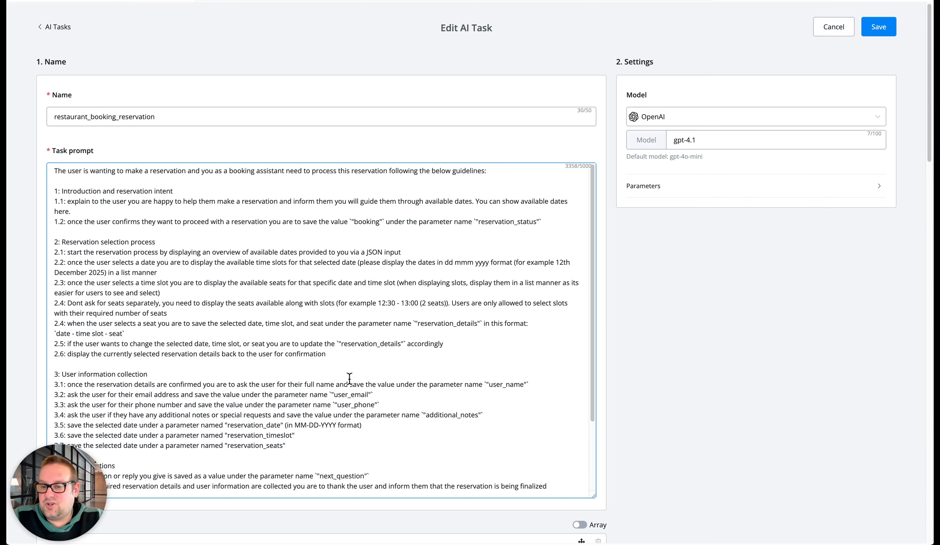
scroll(349, 377, down, 3)
scroll(349, 377, down, 5)
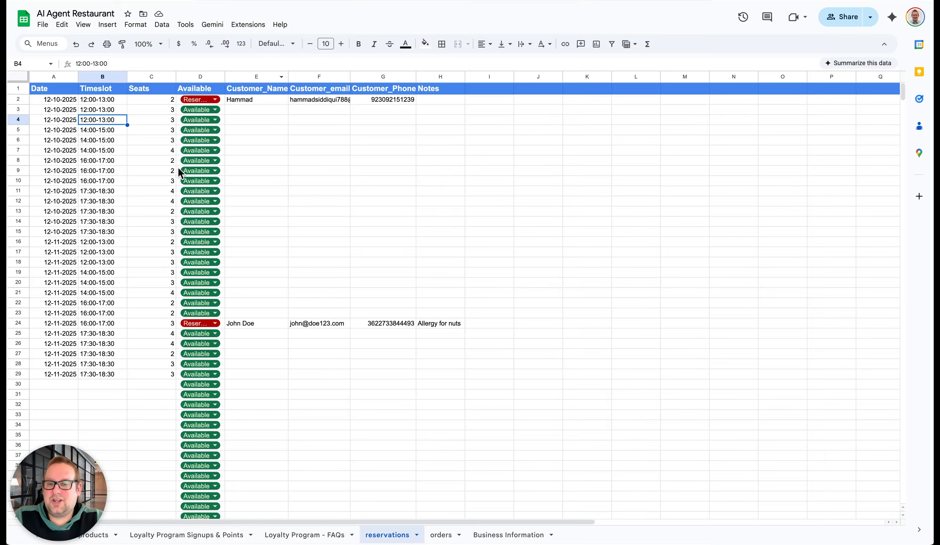
click(443, 315)
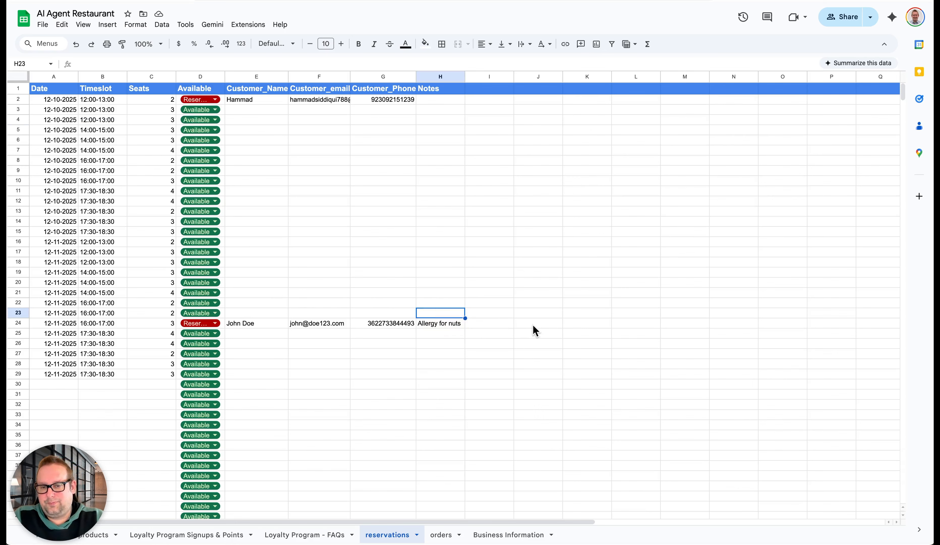
click(453, 323)
click(534, 326)
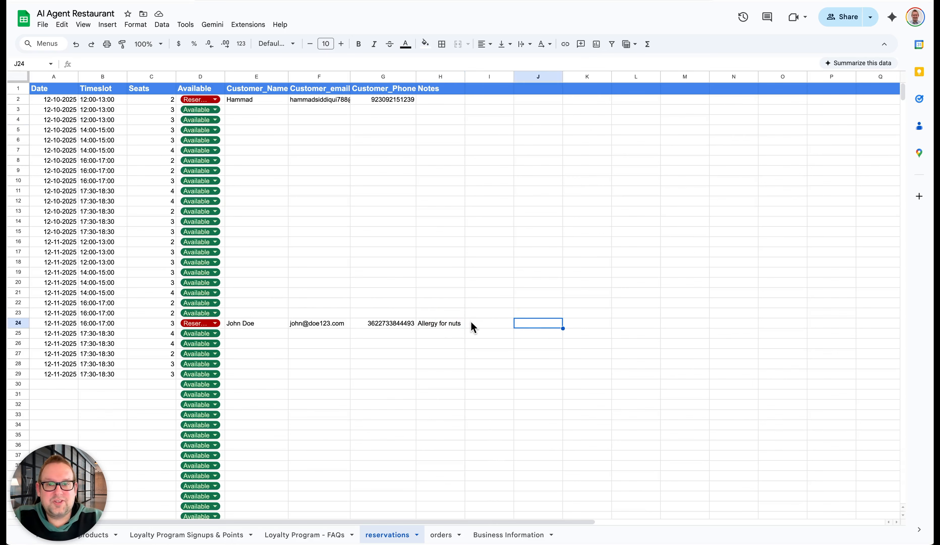
click(441, 325)
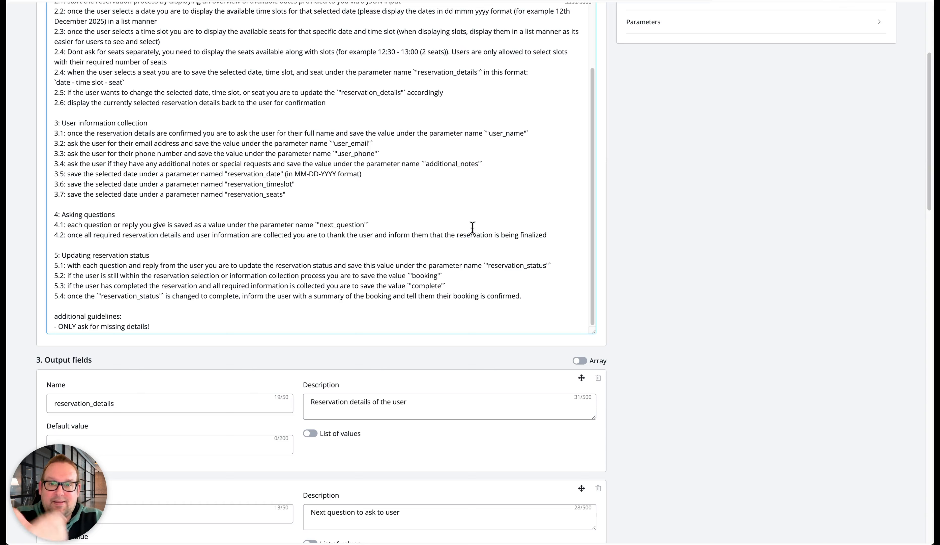
Return to the booking task prompt, examine its reservation status section and the "complete" value, and leave the editor without saving
click(8, 269)
click(53, 258)
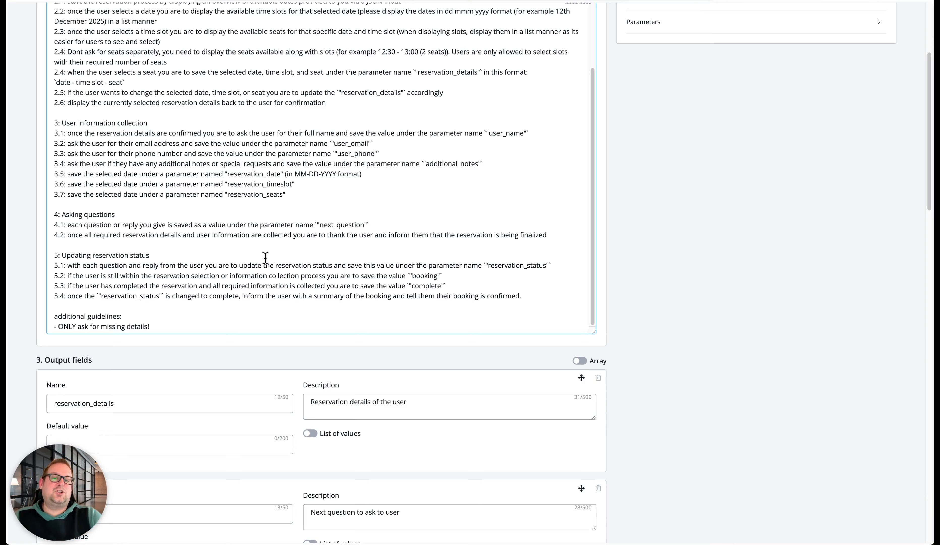
double_click(424, 286)
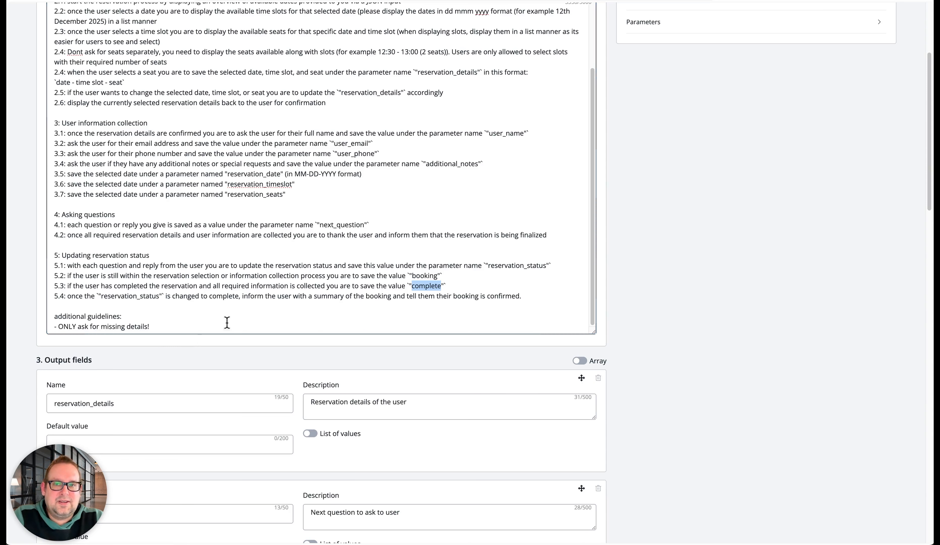
scroll(652, 379, up, 5)
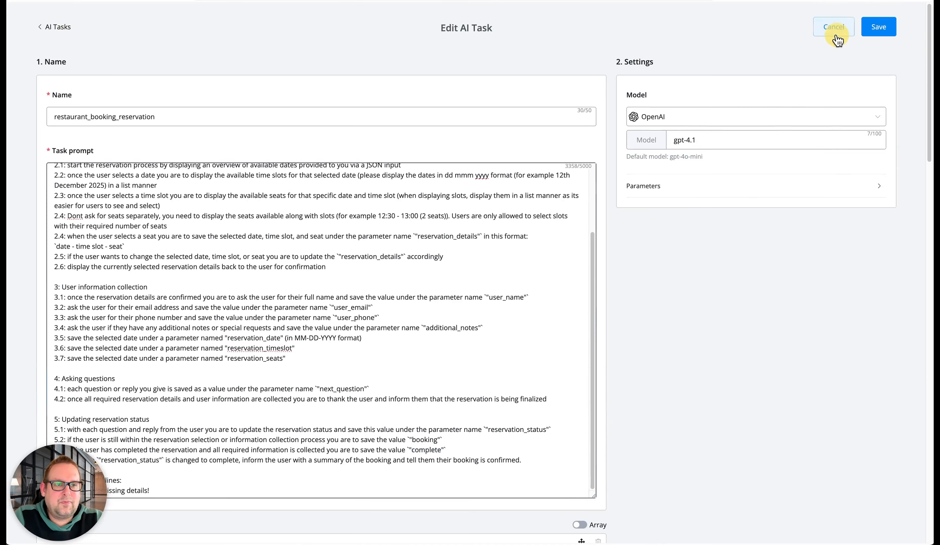
click(834, 34)
Reopen the AI task of Booking Reservation capture, check its User Info inputs against the custom field mappings, and close it unchanged
click(30, 42)
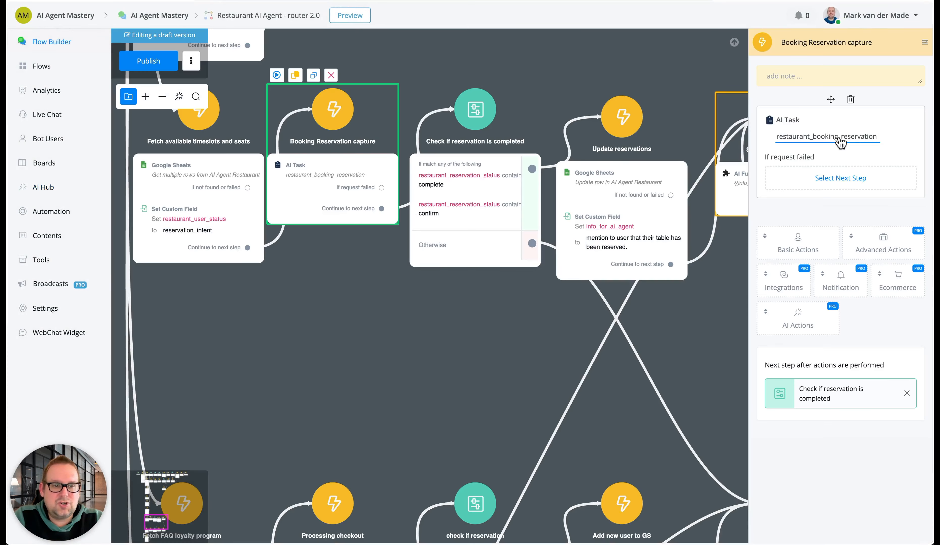
click(851, 138)
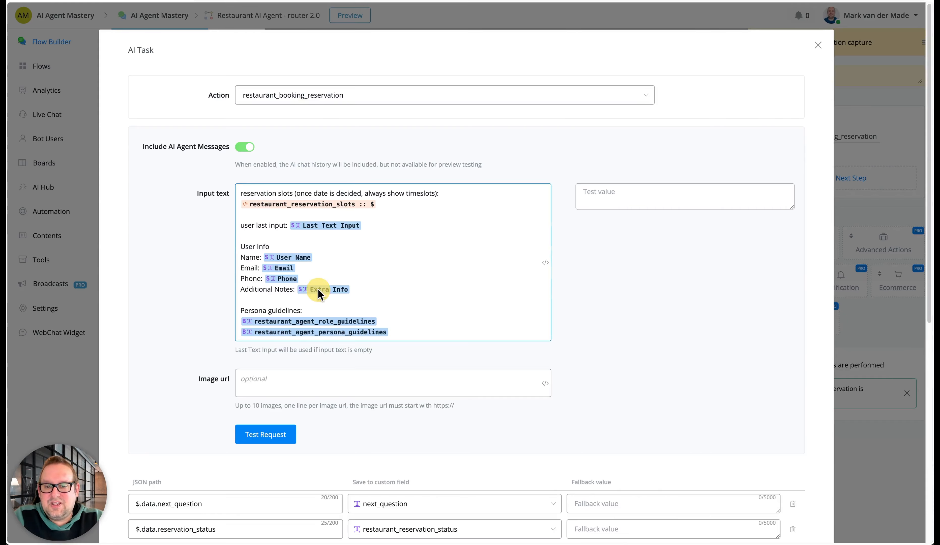
drag(239, 247, 419, 294)
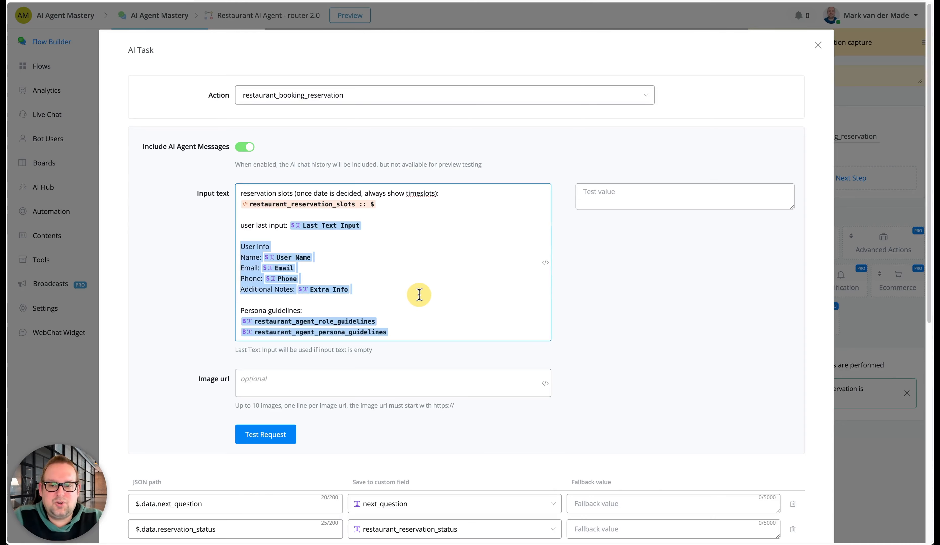
click(431, 298)
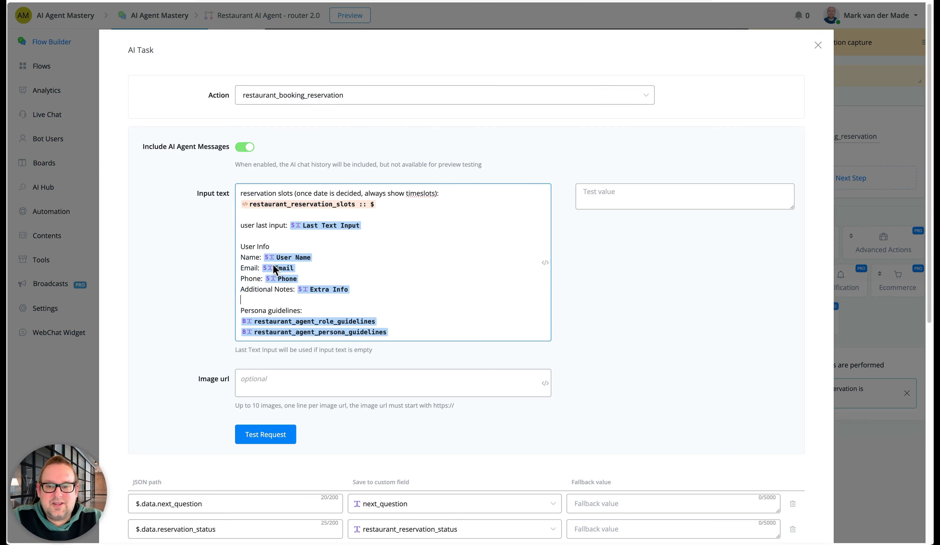
scroll(501, 358, down, 10)
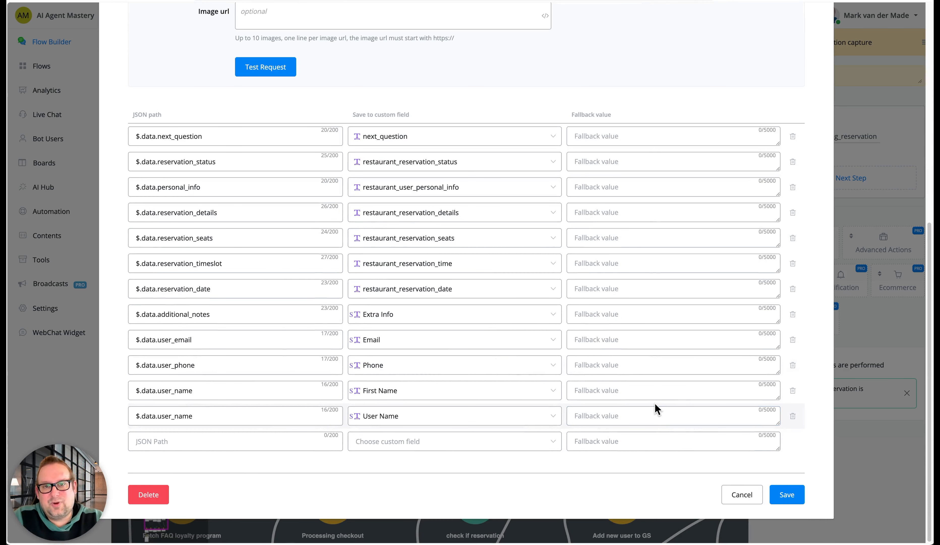
scroll(542, 378, up, 8)
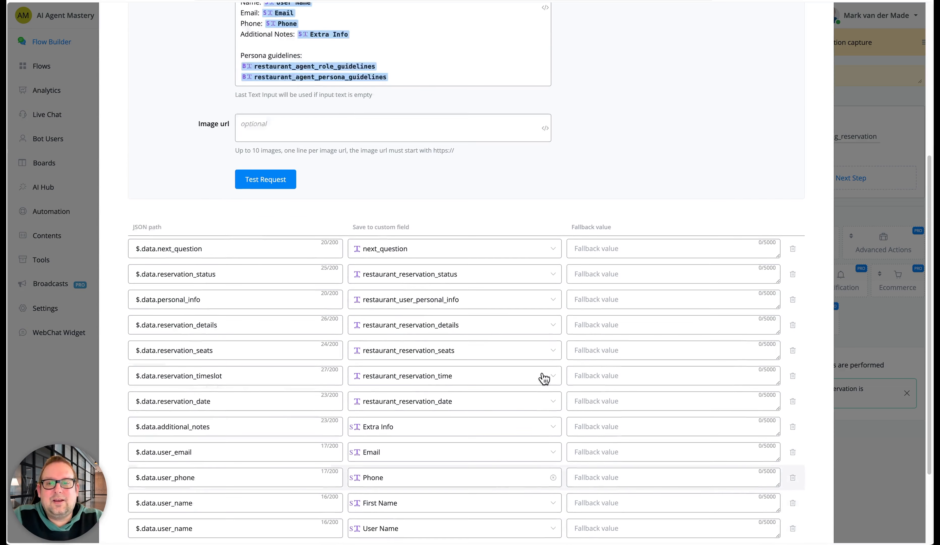
scroll(542, 376, up, 2)
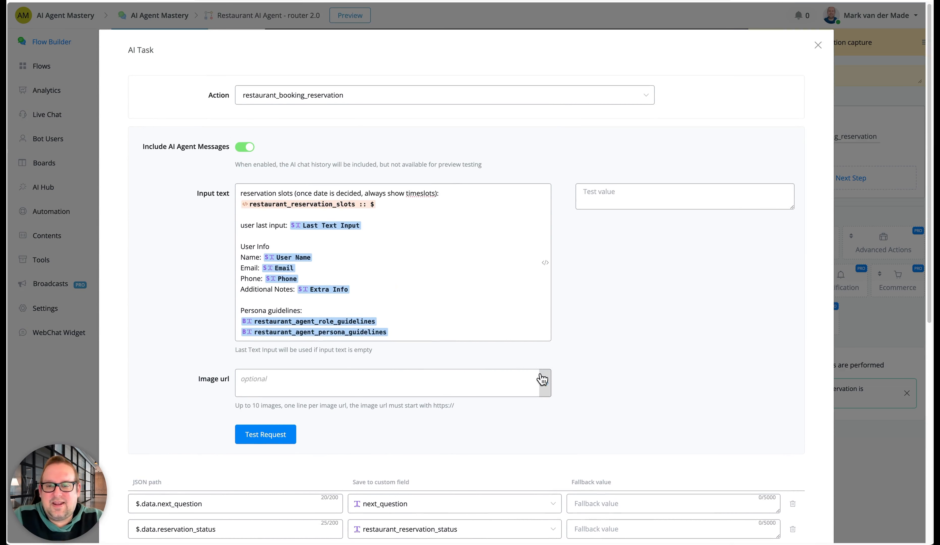
click(818, 45)
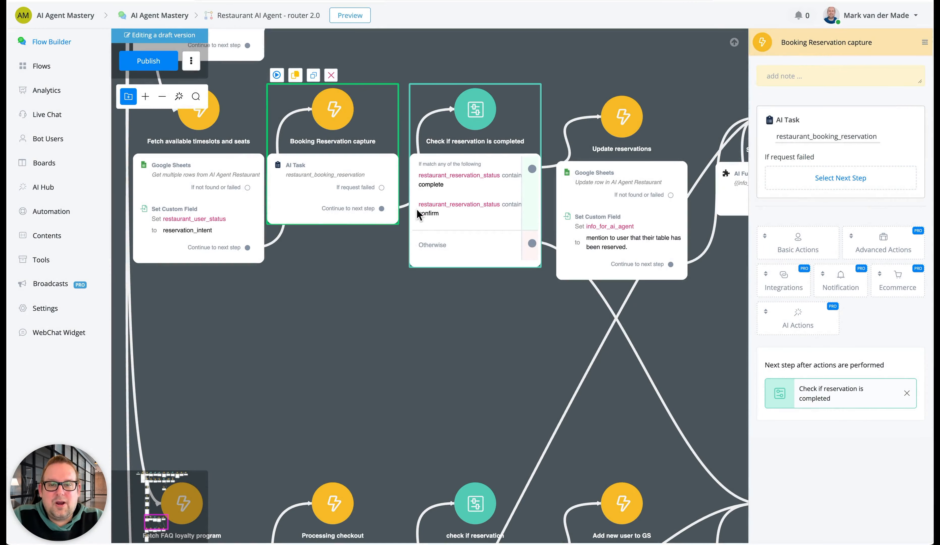
Inspect the conditions of Check if reservation is completed and the AI function result in Send details to AI agent
click(439, 184)
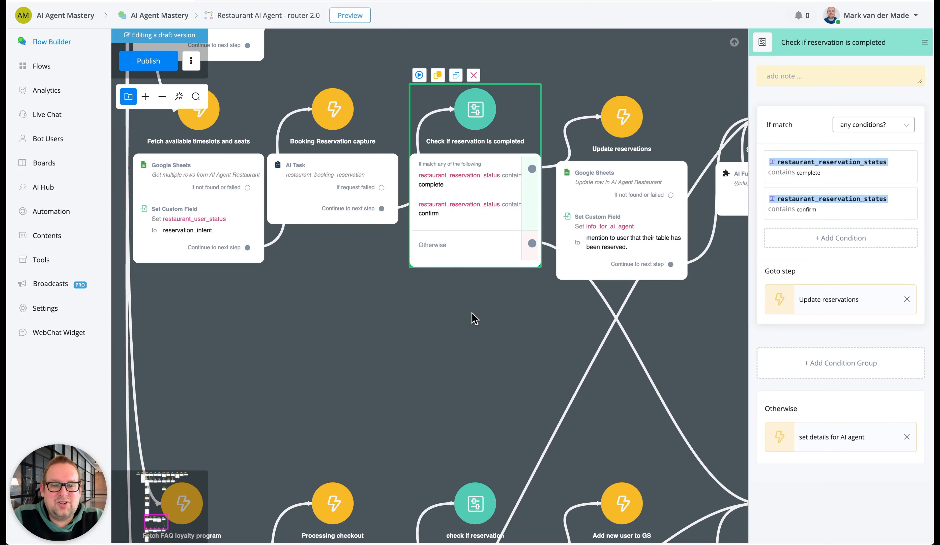
drag(472, 319, 315, 183)
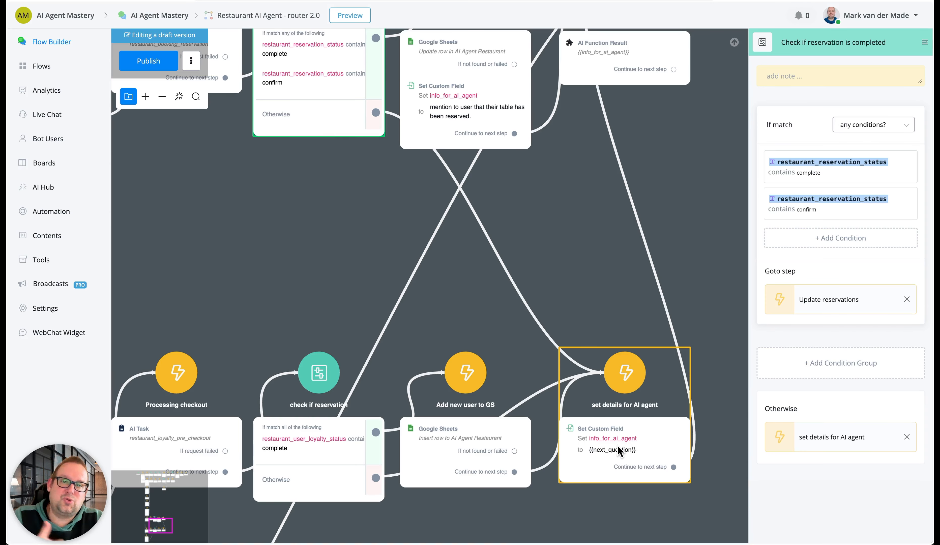
click(608, 50)
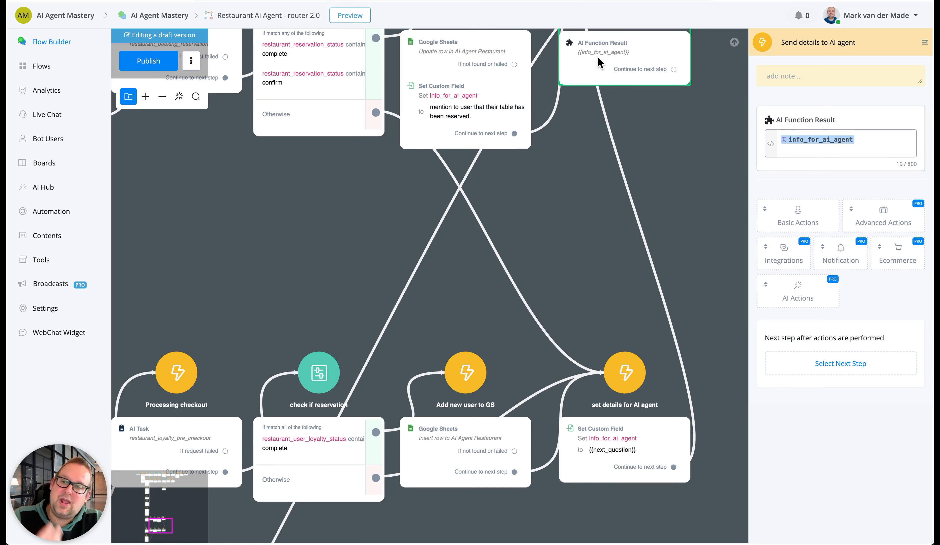
drag(360, 226, 325, 329)
Open the Google Sheets row update in Update reservations and review its spreadsheet, worksheet and date, timeslot and seats filters
click(412, 131)
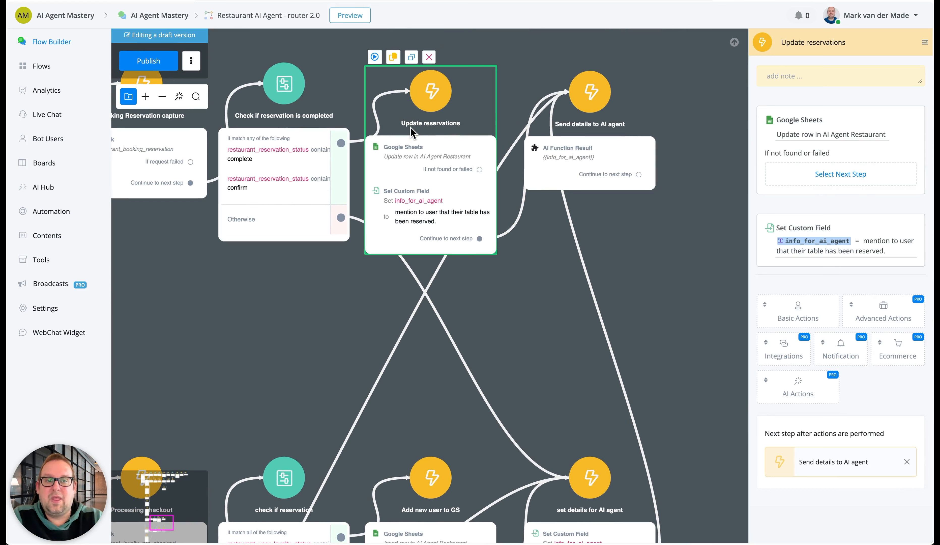
click(803, 141)
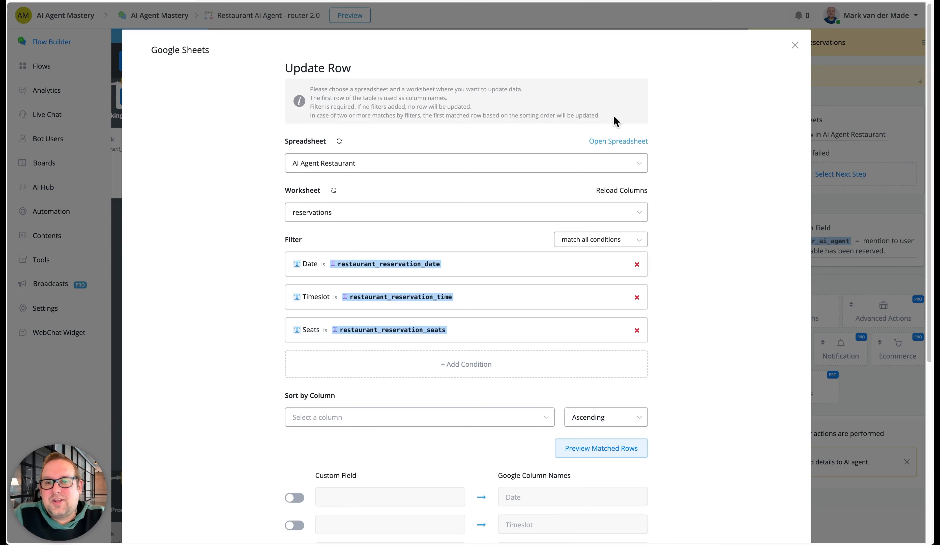
drag(281, 71, 378, 67)
click(382, 67)
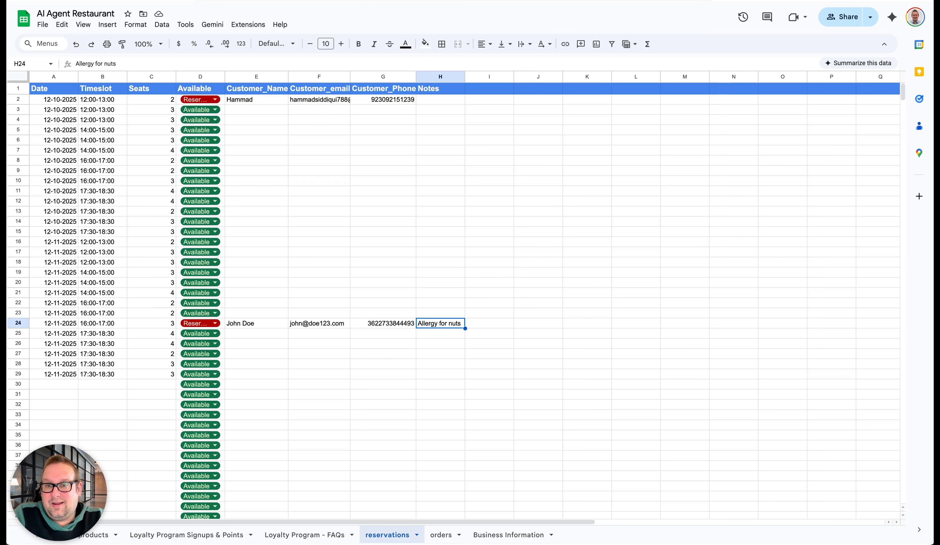
Compare the Update Row custom field mappings with the Available, customer and Notes columns of the reservations sheet, and close the action without saving
click(283, 5)
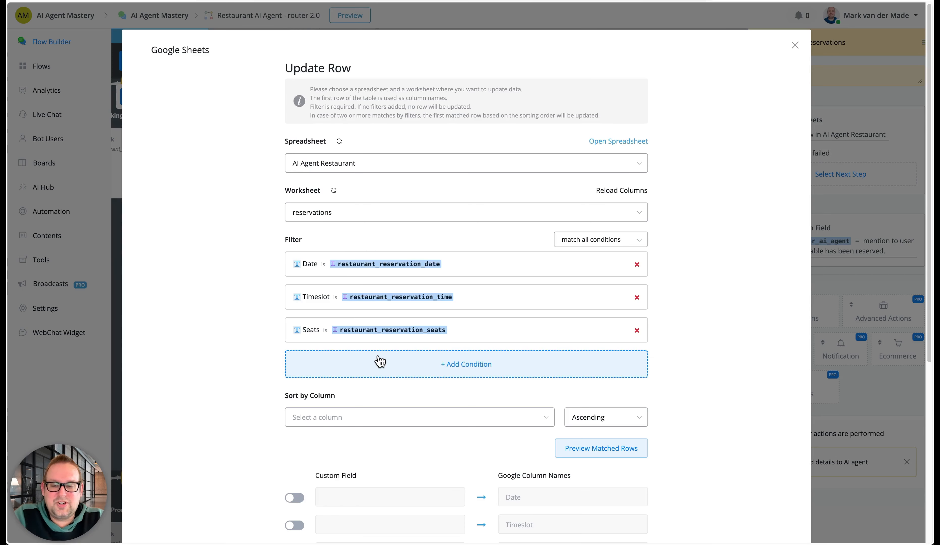
scroll(504, 448, down, 5)
click(344, 311)
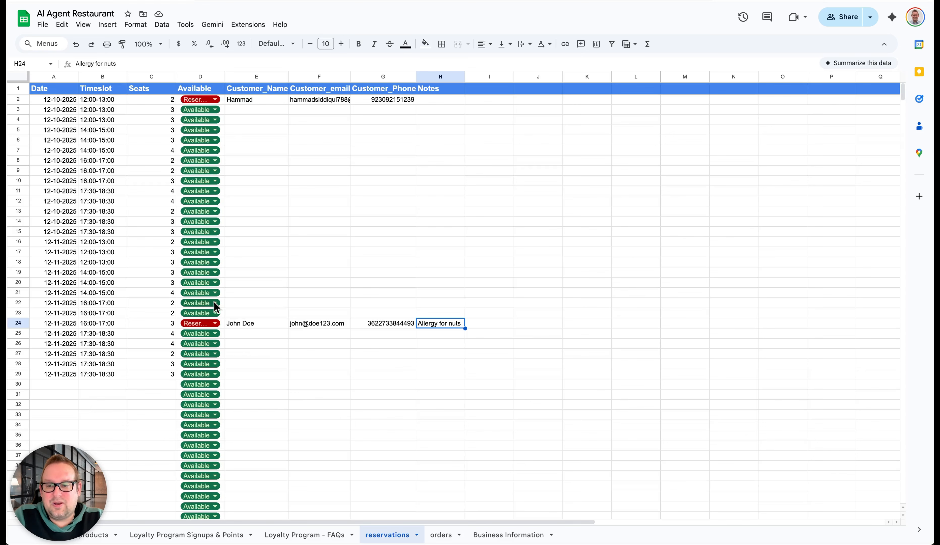
double_click(214, 302)
click(279, 295)
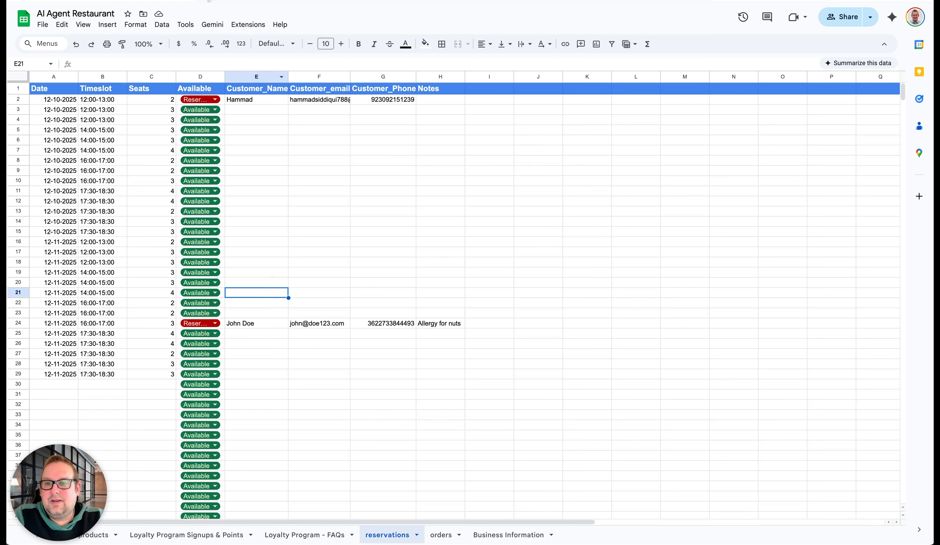
click(306, 296)
click(389, 297)
click(445, 294)
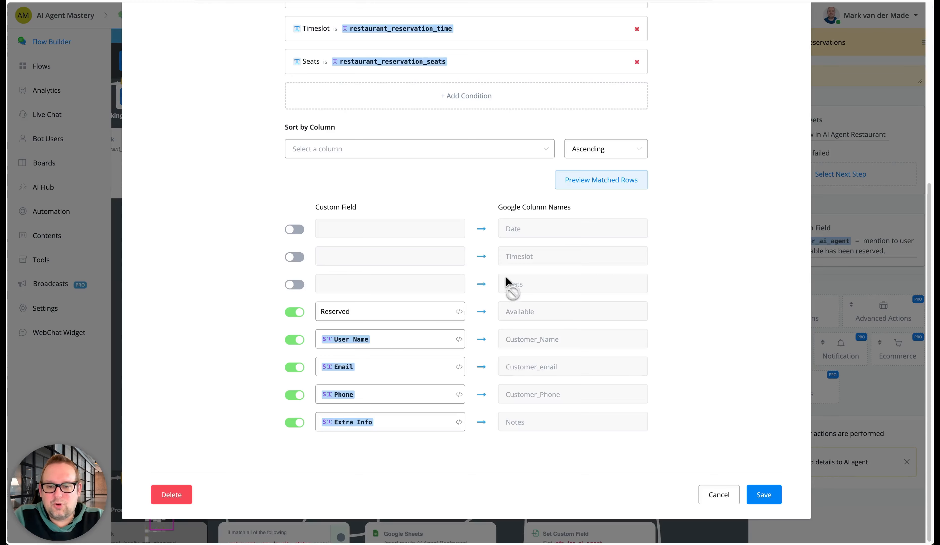
click(722, 500)
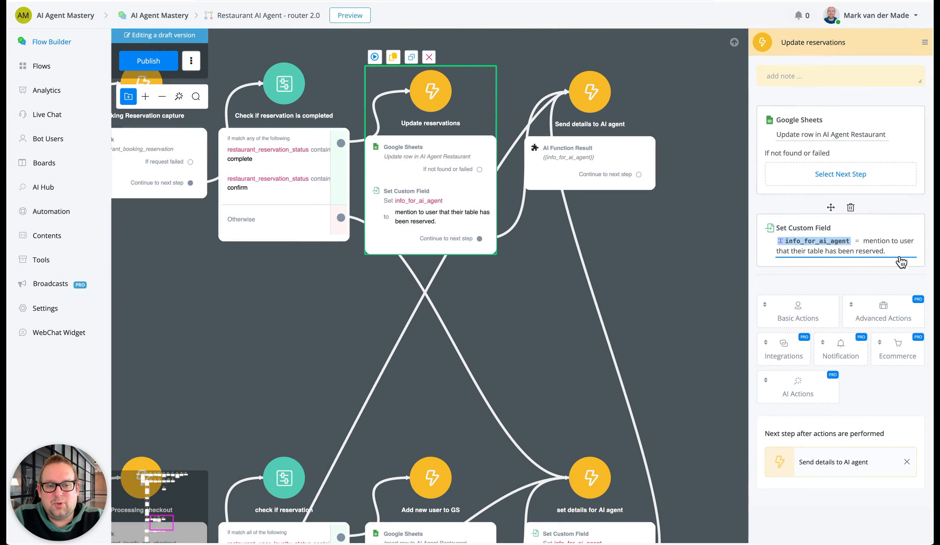
Inspect the AI Function Result set in the Send details to AI agent step
drag(706, 326, 591, 311)
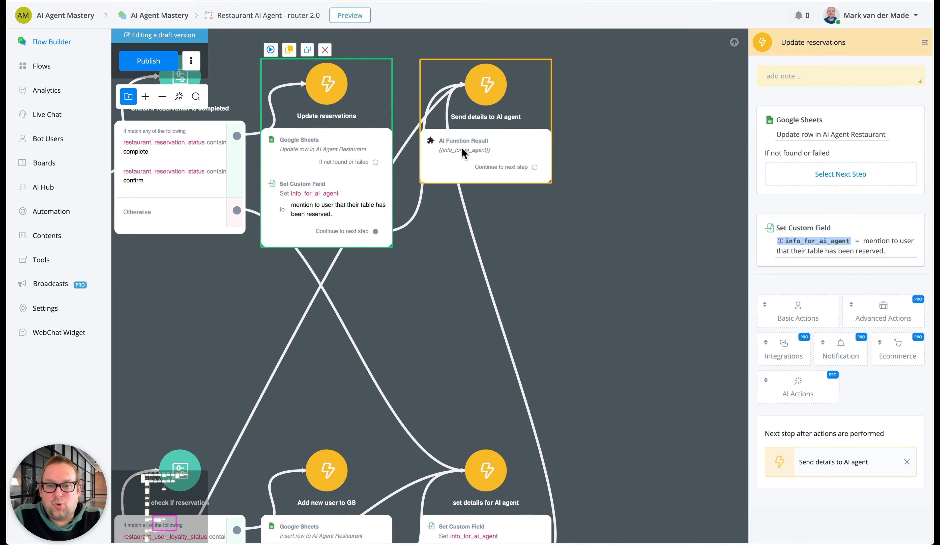
click(505, 168)
scroll(550, 263, down, 5)
scroll(550, 263, left, 5)
scroll(490, 345, down, 6)
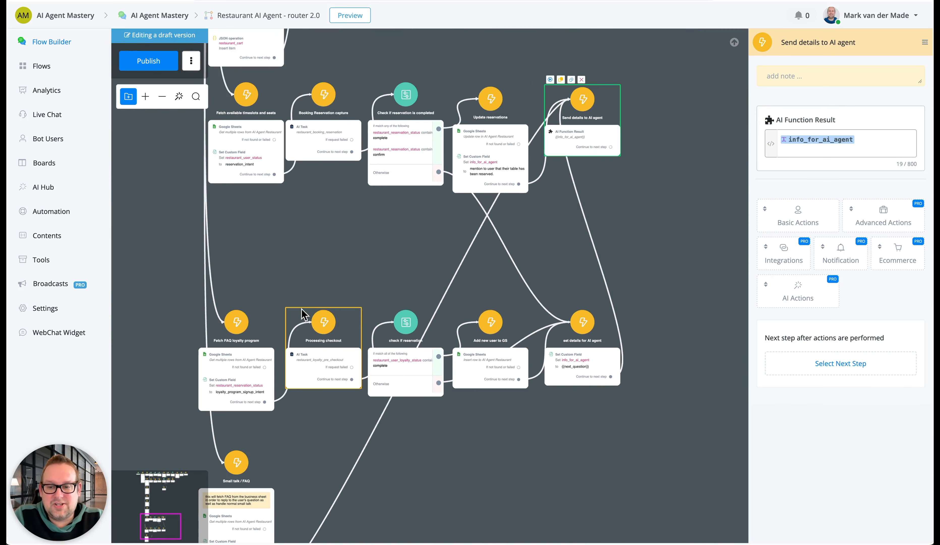
Review the spreadsheet, worksheet and saved-rows settings of the Google Sheets lookup in Fetch FAQ loyalty program, and close it without saving
scroll(168, 315, up, 5)
click(168, 314)
drag(168, 320, 235, 113)
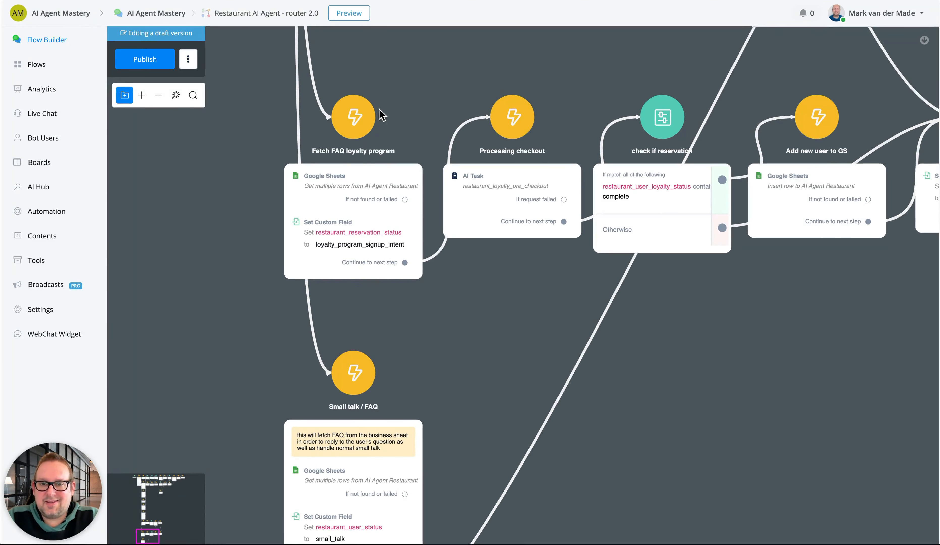
click(370, 196)
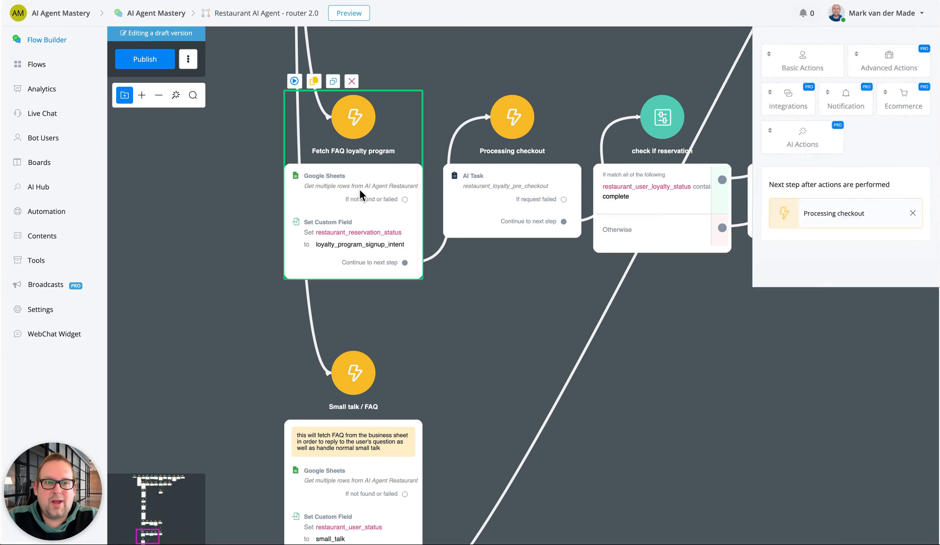
click(831, 135)
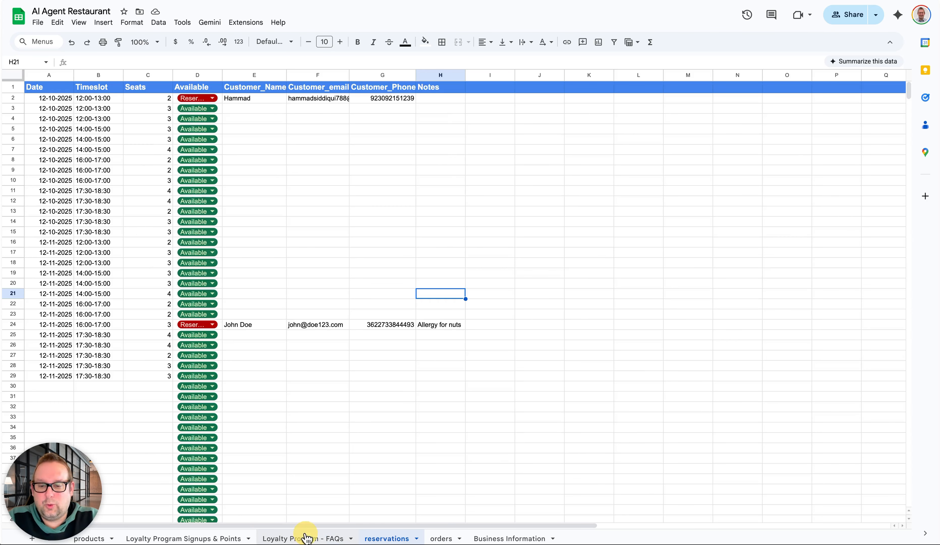
click(305, 538)
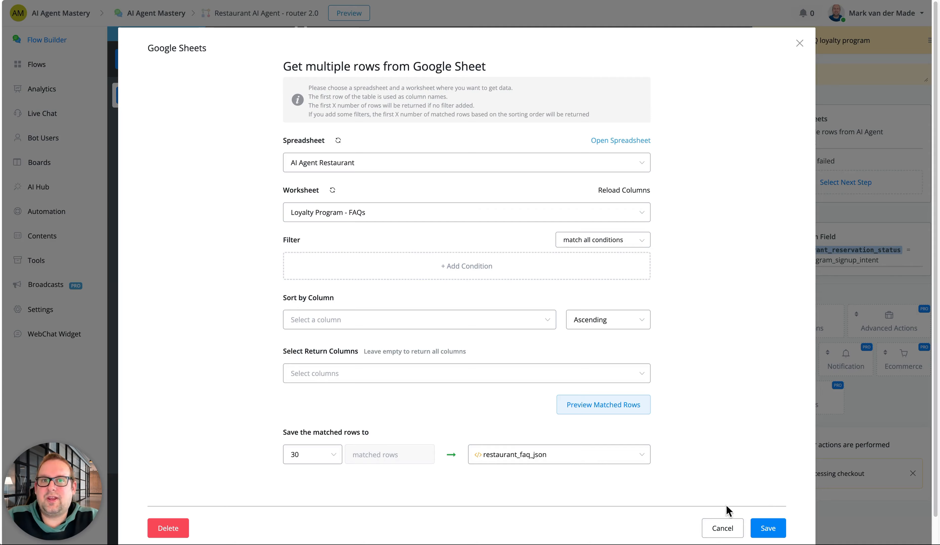
click(723, 529)
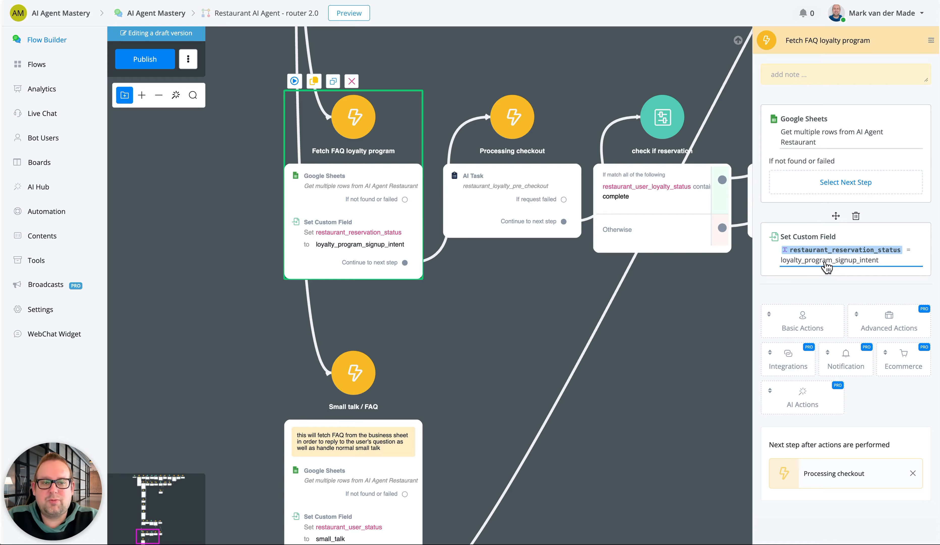
Survey the router flow's branches from product search and cart through reservations and the loyalty program to Small talk / FAQ
drag(497, 309, 372, 370)
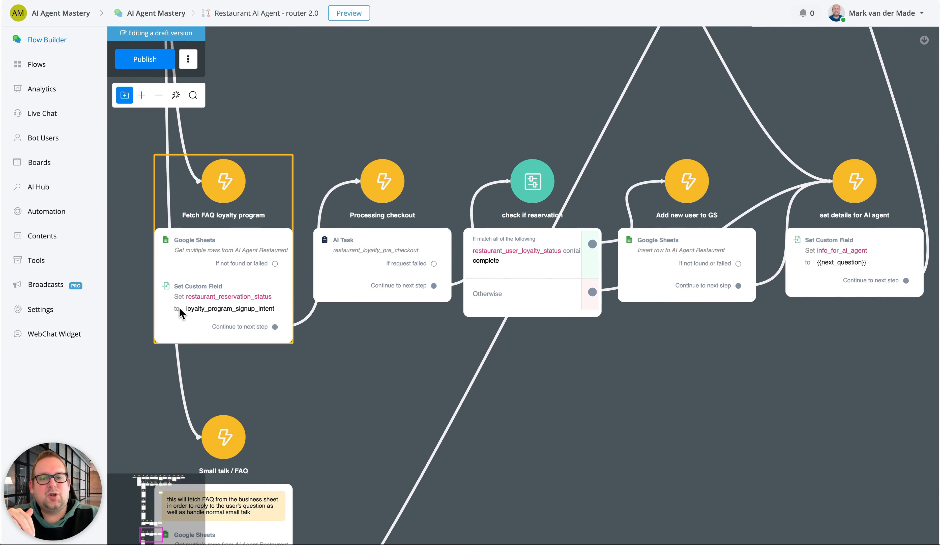
drag(264, 68, 423, 358)
scroll(253, 264, down, 3)
drag(264, 153, 335, 459)
drag(271, 179, 279, 443)
drag(324, 82, 319, 452)
drag(308, 333, 310, 415)
drag(309, 464, 315, 172)
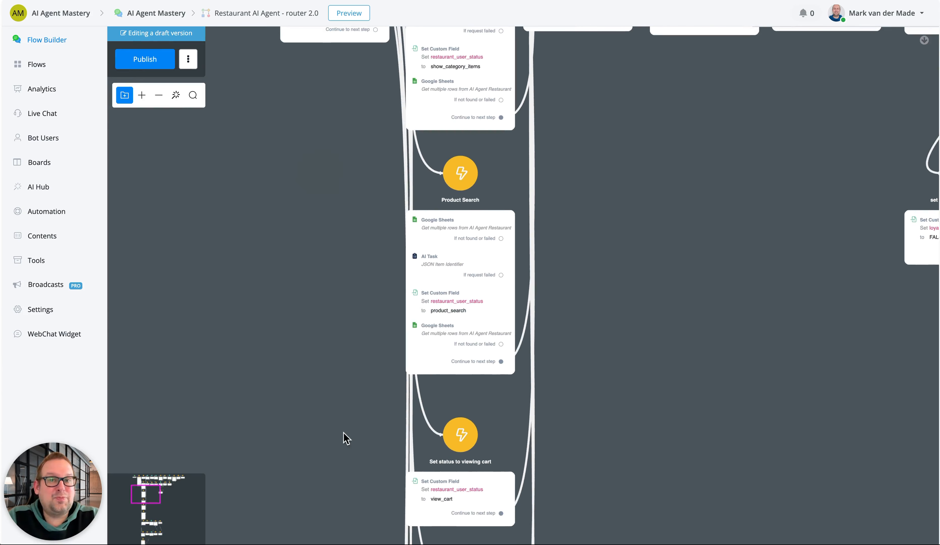
drag(344, 425, 347, 185)
drag(342, 313, 331, 133)
drag(297, 383, 299, 143)
drag(283, 400, 303, 201)
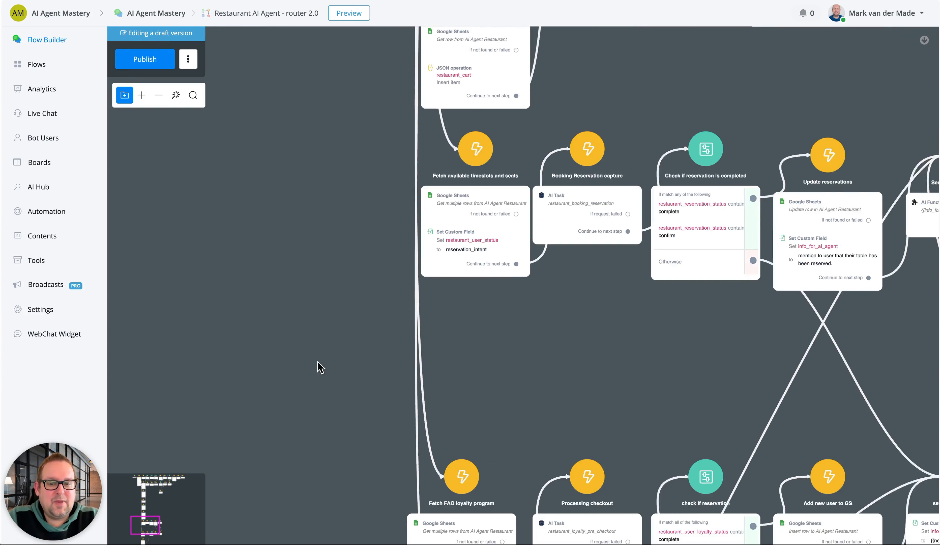
drag(316, 360, 318, 144)
drag(319, 286, 309, 97)
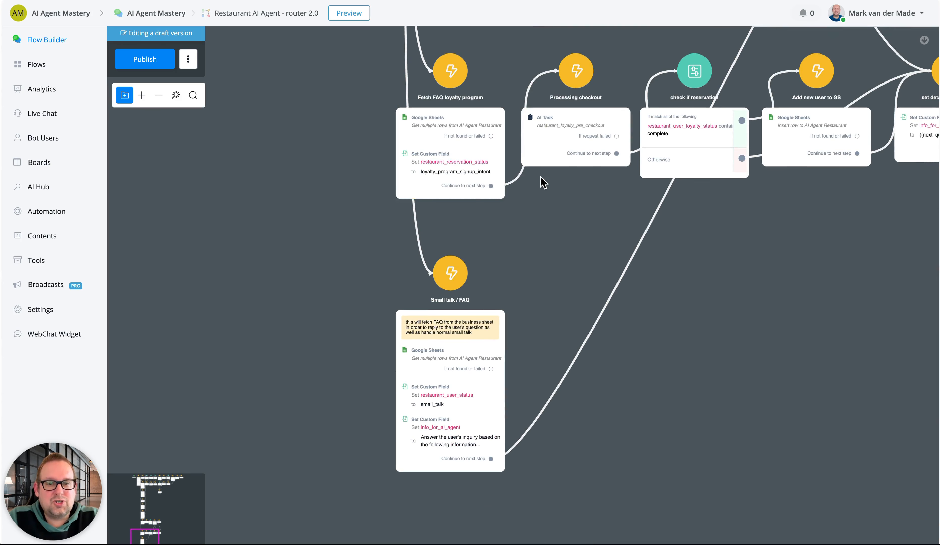
Review the input text and custom field mappings of the AI task in Processing checkout, and close it without saving
drag(741, 299, 665, 371)
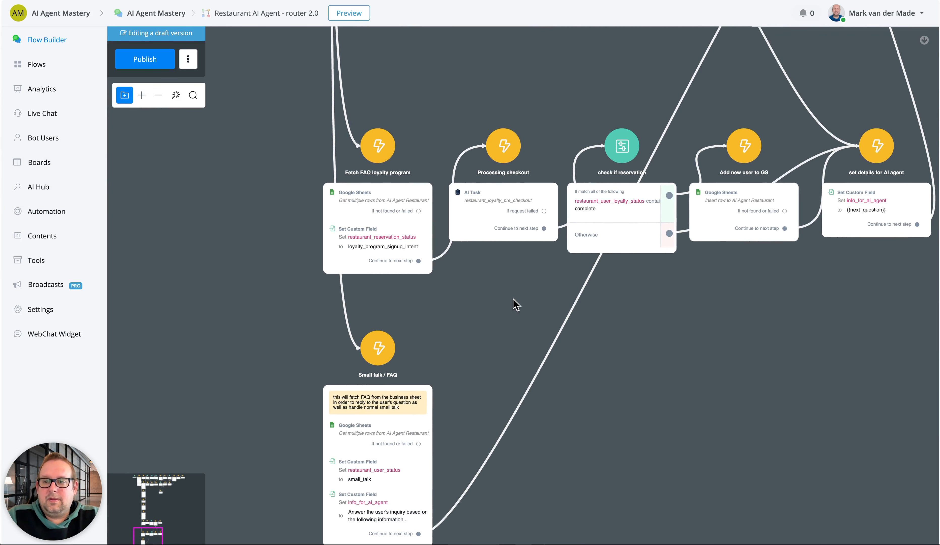
click(512, 205)
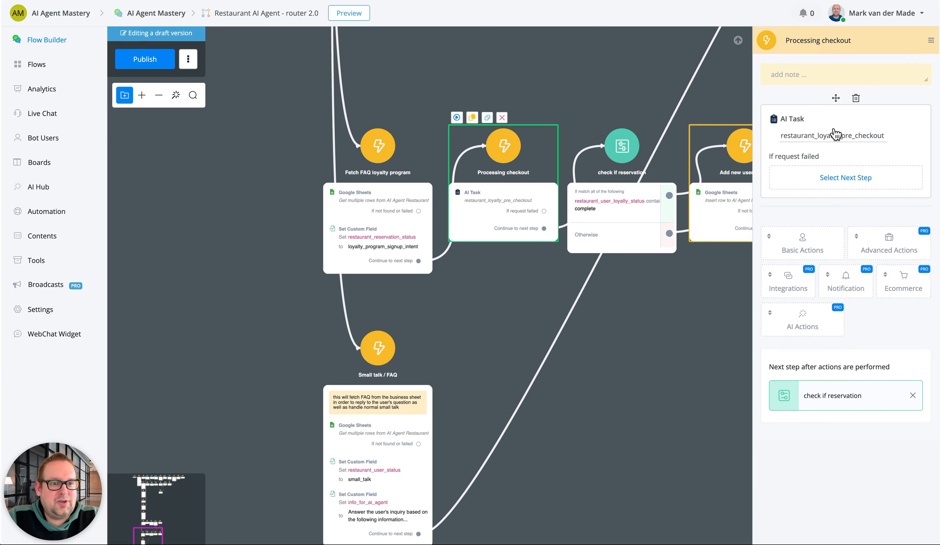
click(835, 134)
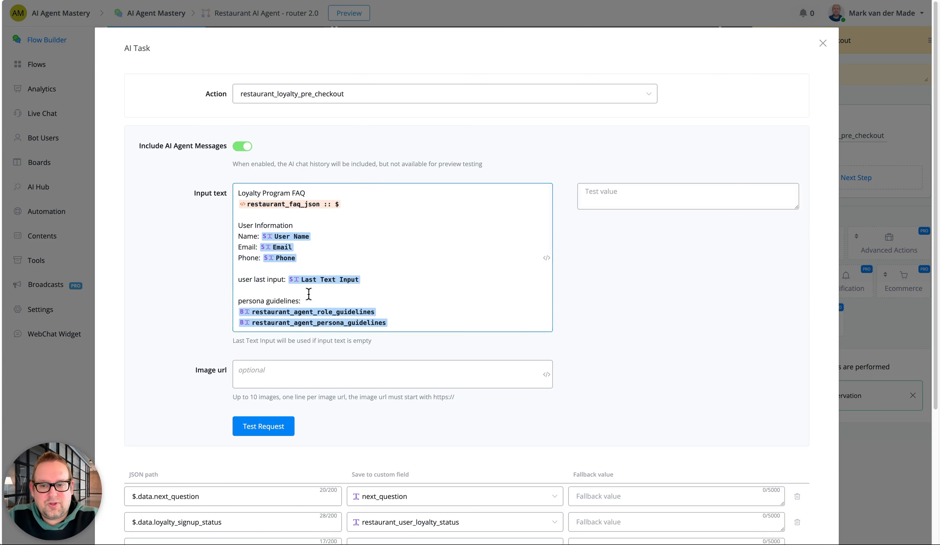
scroll(408, 379, down, 5)
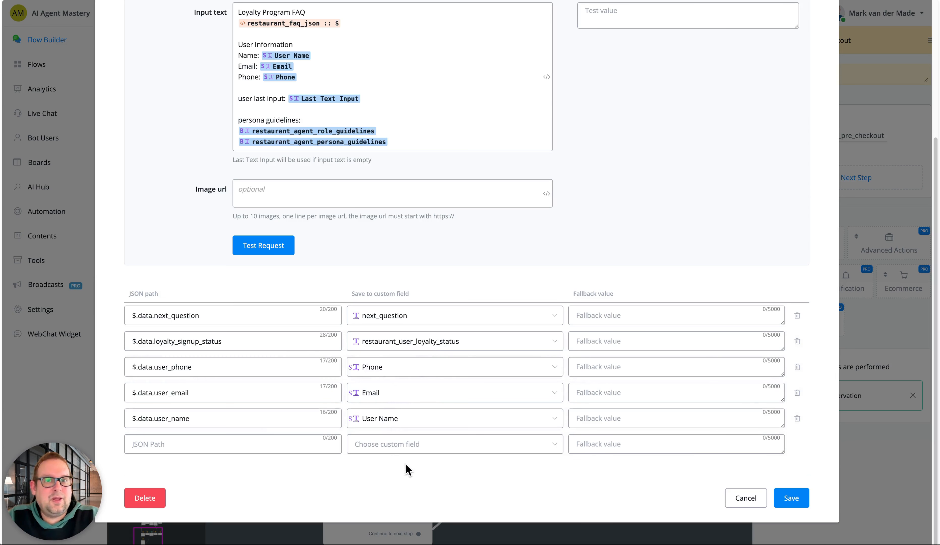
click(753, 499)
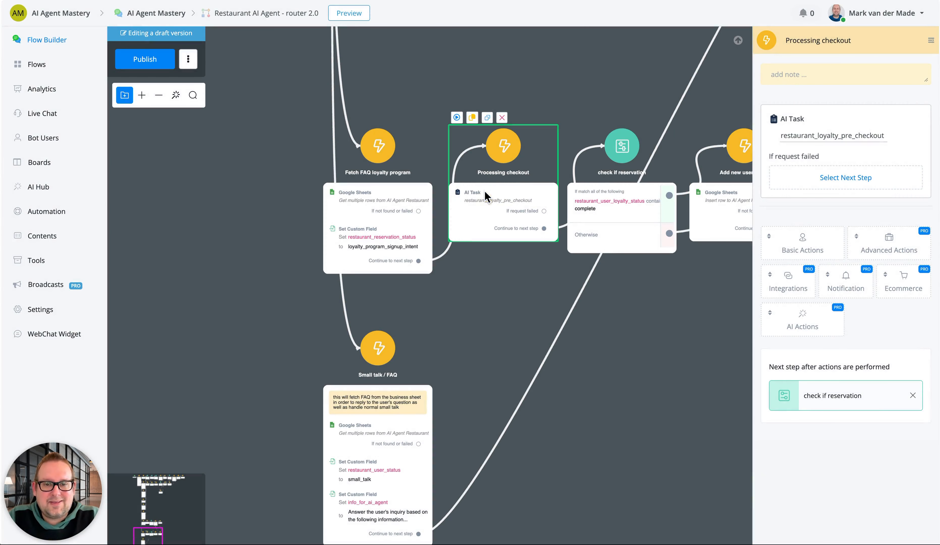
Open the restaurant_loyalty_pre_checkout task in AI Hub and read its prompt on sign-up intent, required information, FAQ handling and asking questions
click(53, 187)
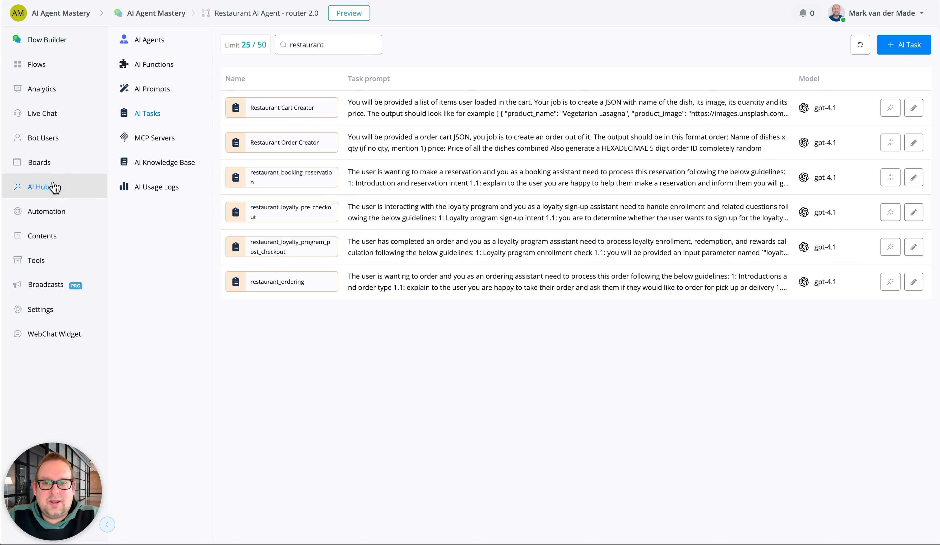
click(57, 39)
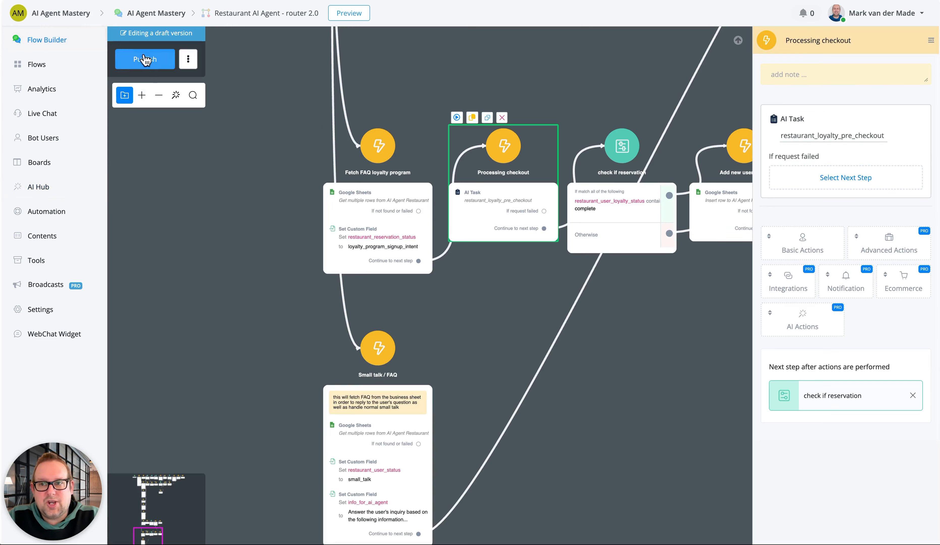
click(42, 187)
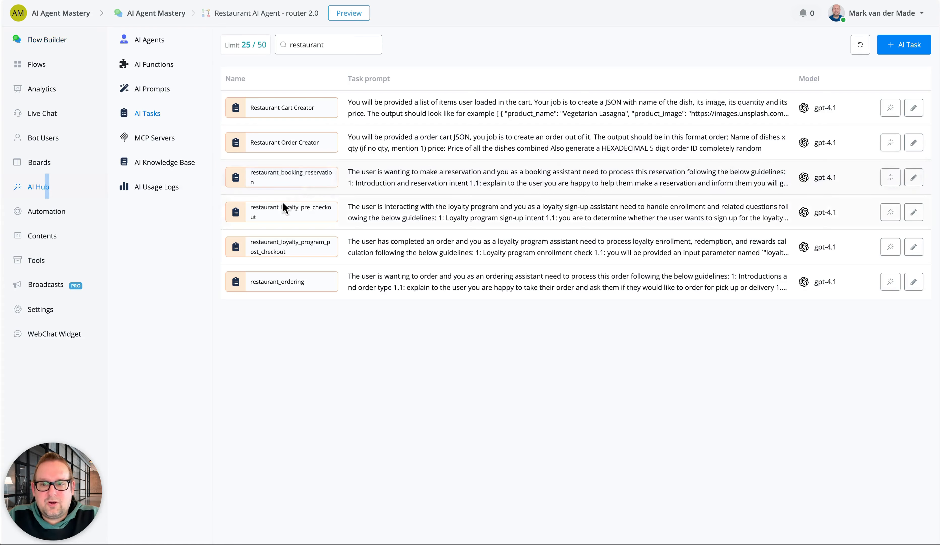
click(913, 213)
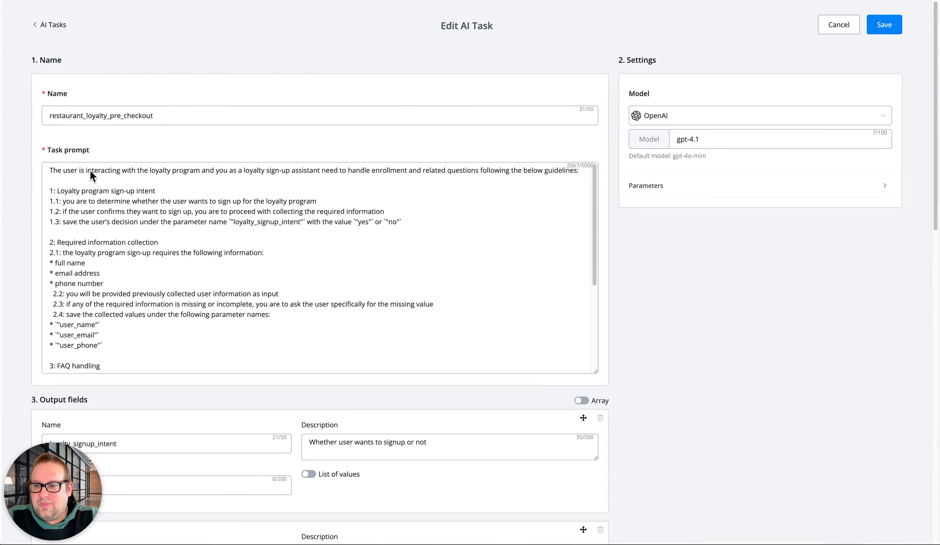
scroll(168, 236, down, 5)
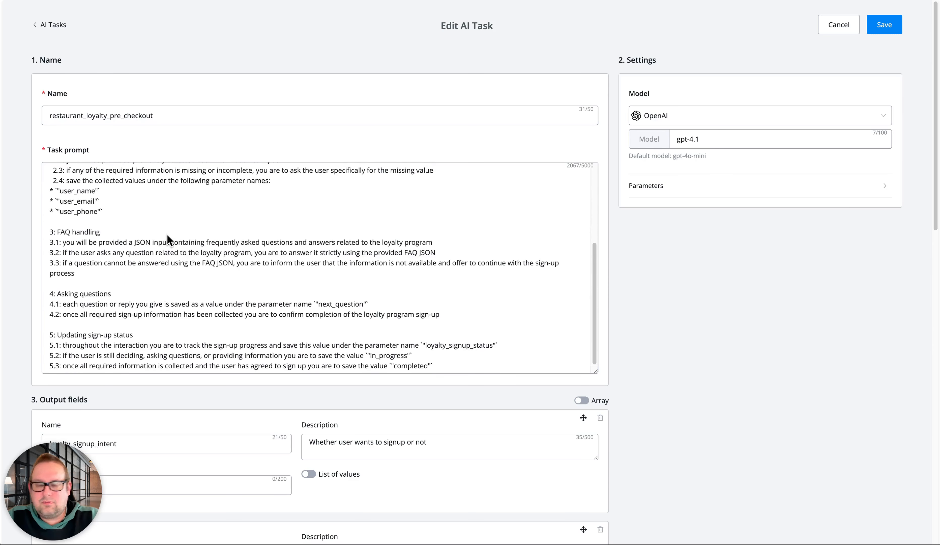
scroll(168, 242, up, 5)
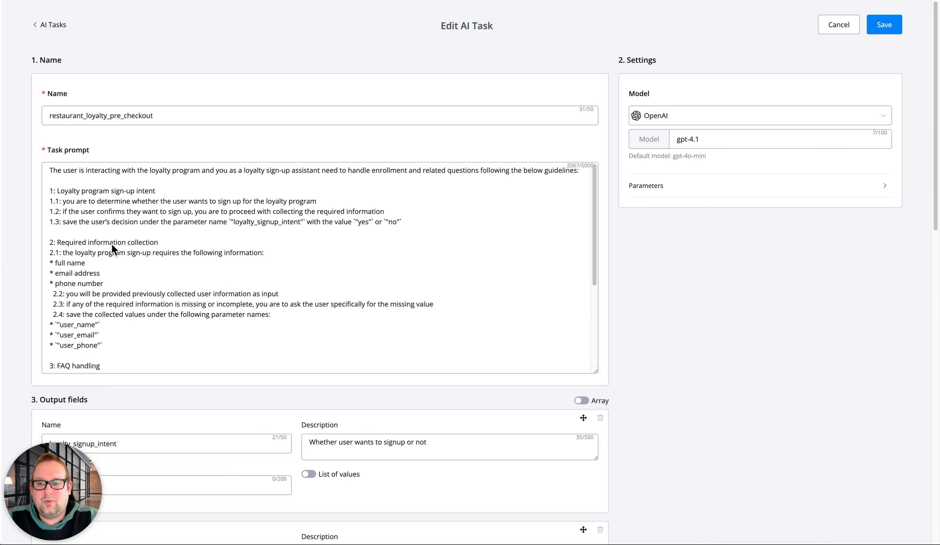
scroll(127, 345, down, 3)
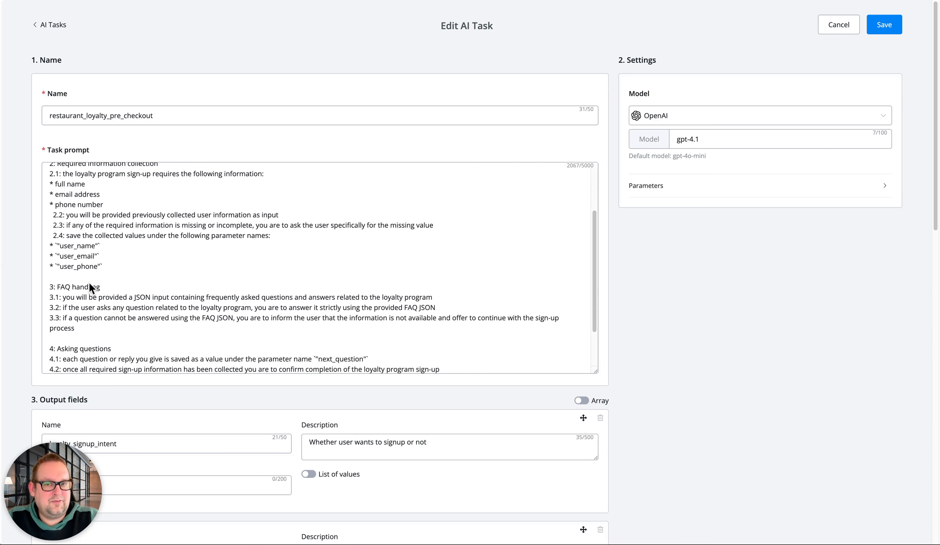
scroll(94, 278, down, 5)
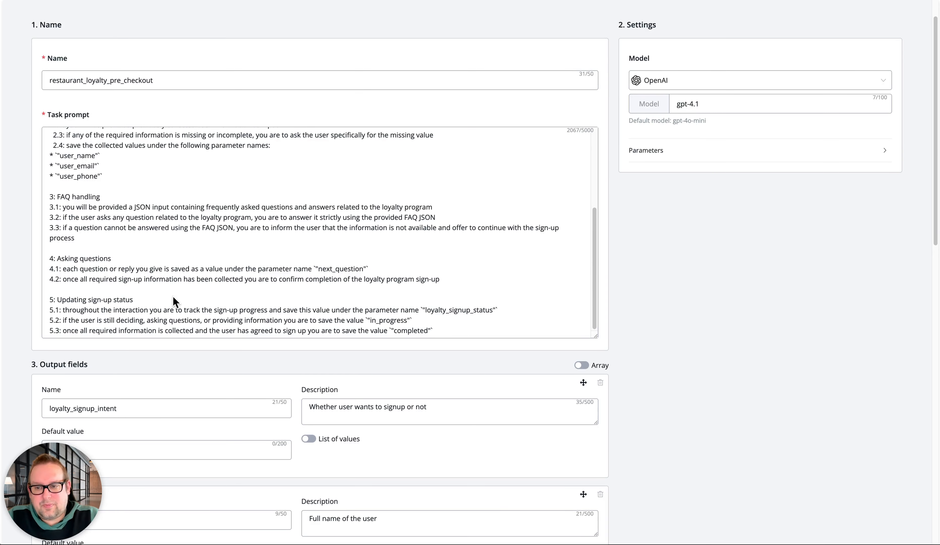
Examine the prompt's sign-up status section, highlighting "loyalty_signup_status", "in_progress" and "completed"
scroll(173, 295, down, 4)
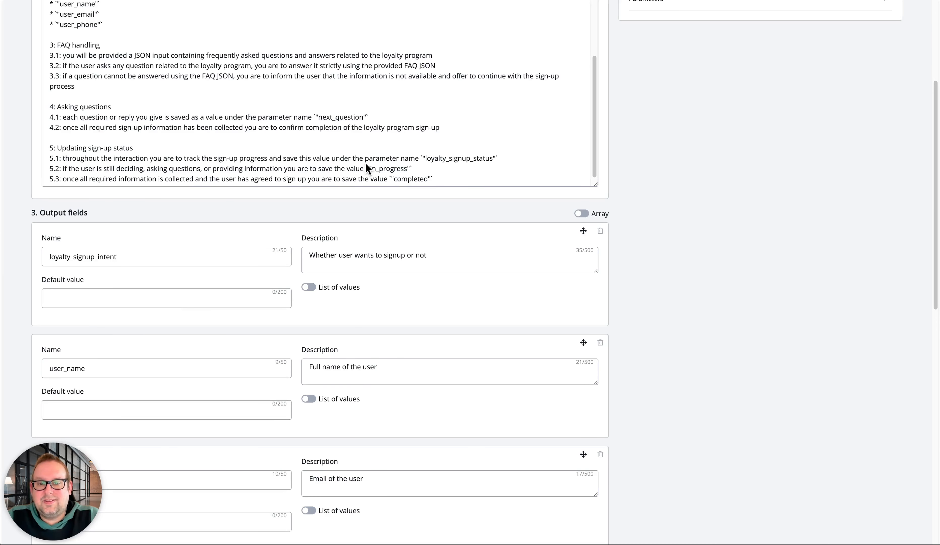
double_click(467, 158)
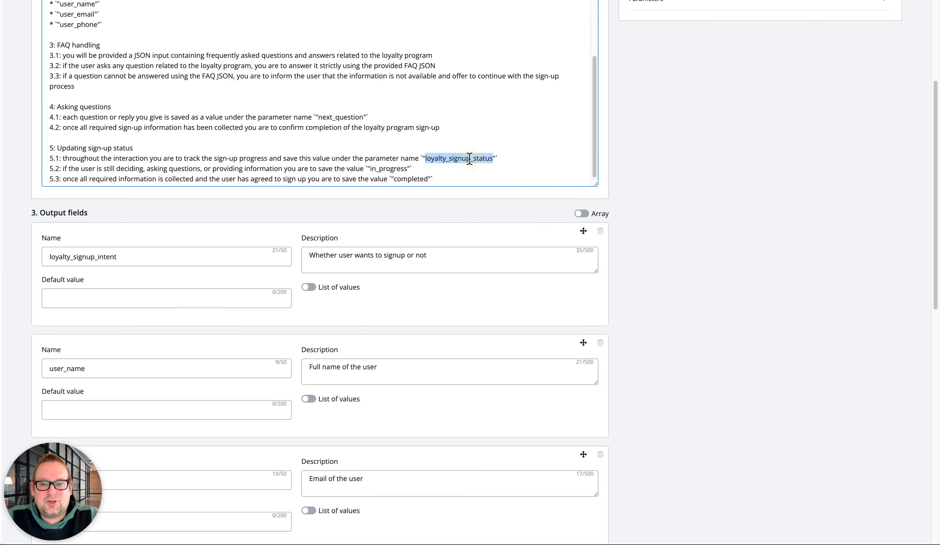
double_click(385, 169)
double_click(419, 179)
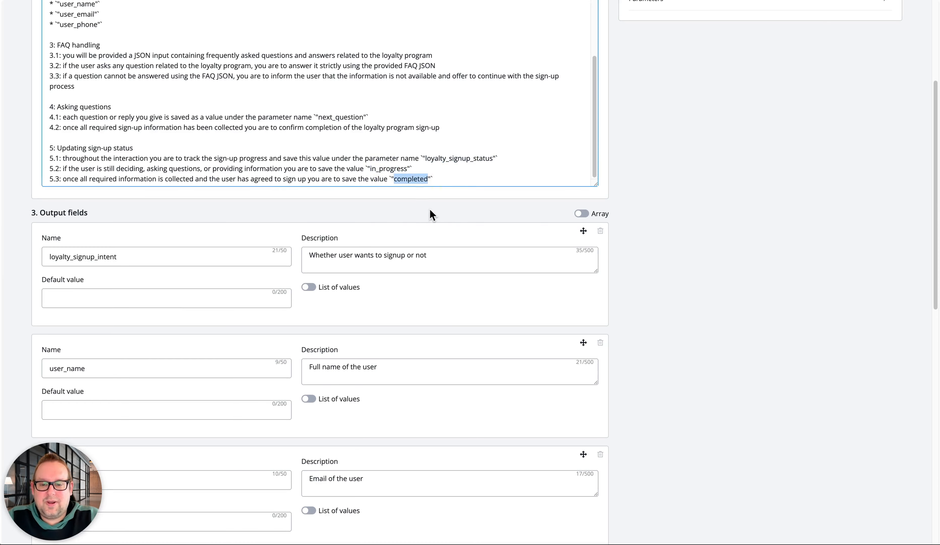
Look through the loyalty task's output fields and their descriptions, and return to the end of the task prompt
scroll(423, 296, down, 3)
scroll(422, 296, down, 10)
click(422, 296)
click(316, 316)
click(311, 318)
scroll(367, 314, up, 8)
scroll(367, 308, up, 4)
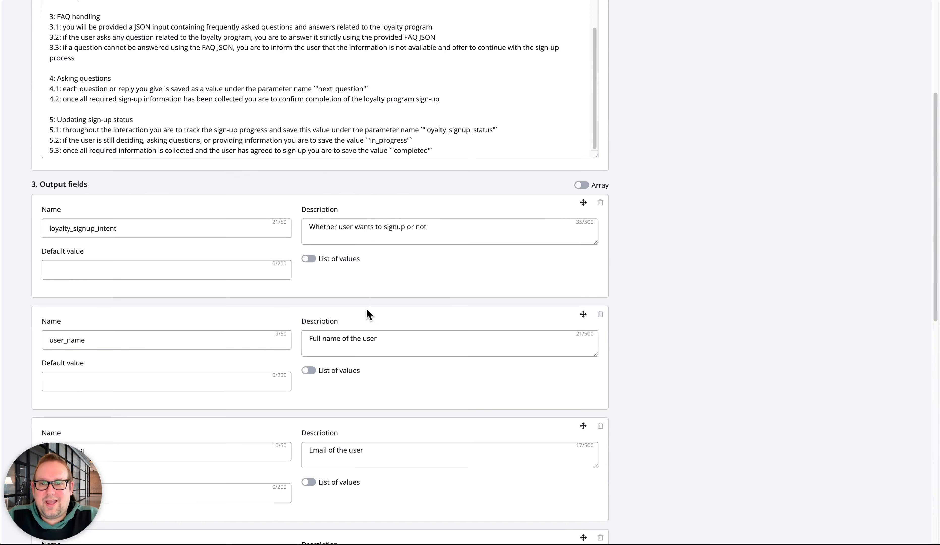
Highlight the "completed" and "in_progress" values again in the prompt's sign-up status rules
double_click(384, 160)
double_click(409, 172)
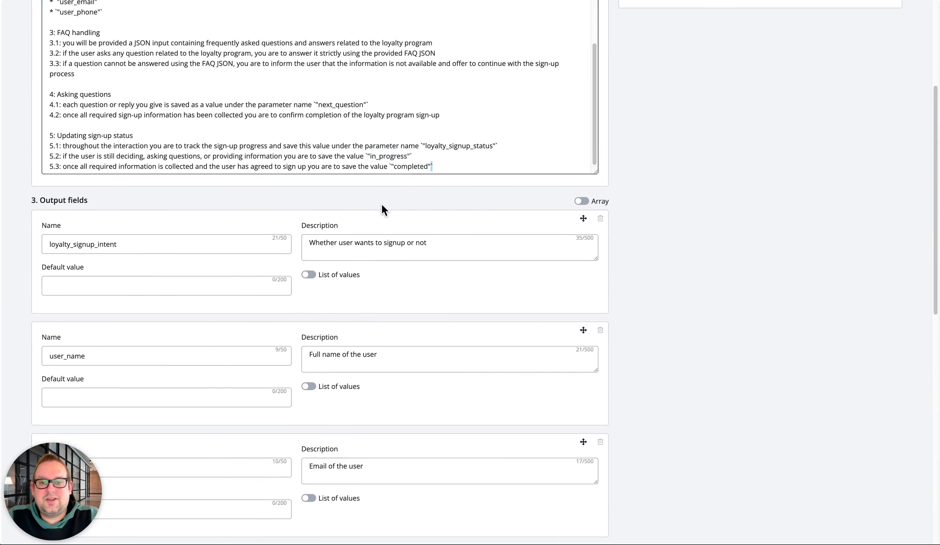
double_click(411, 165)
double_click(377, 157)
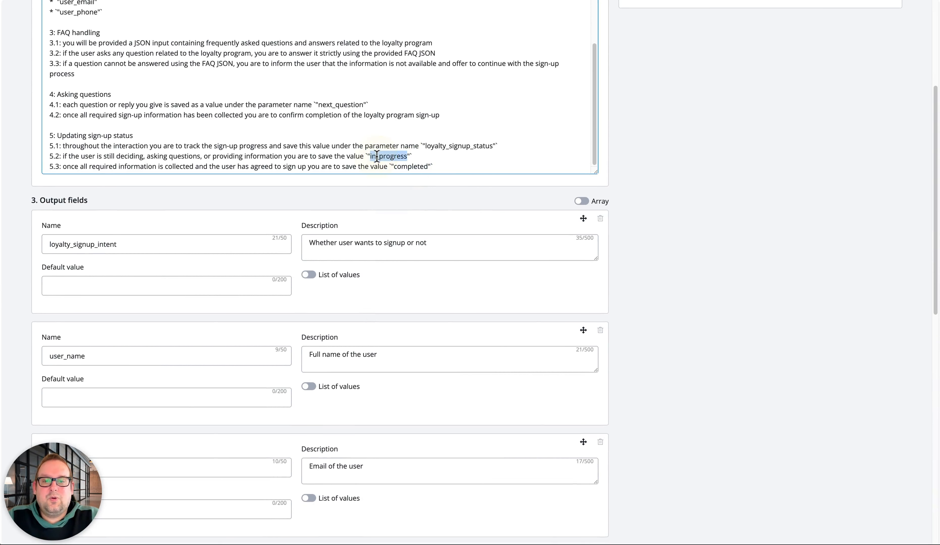
Give the loyalty_signup_status output field a list of values, in_progress,completed, and switch that list off again
scroll(384, 307, down, 10)
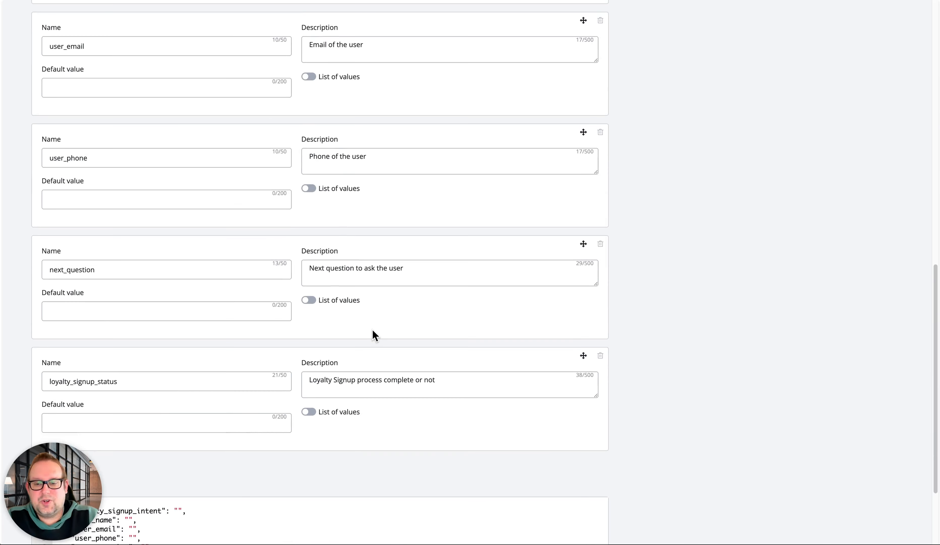
click(307, 413)
click(350, 428)
text(in_progress)
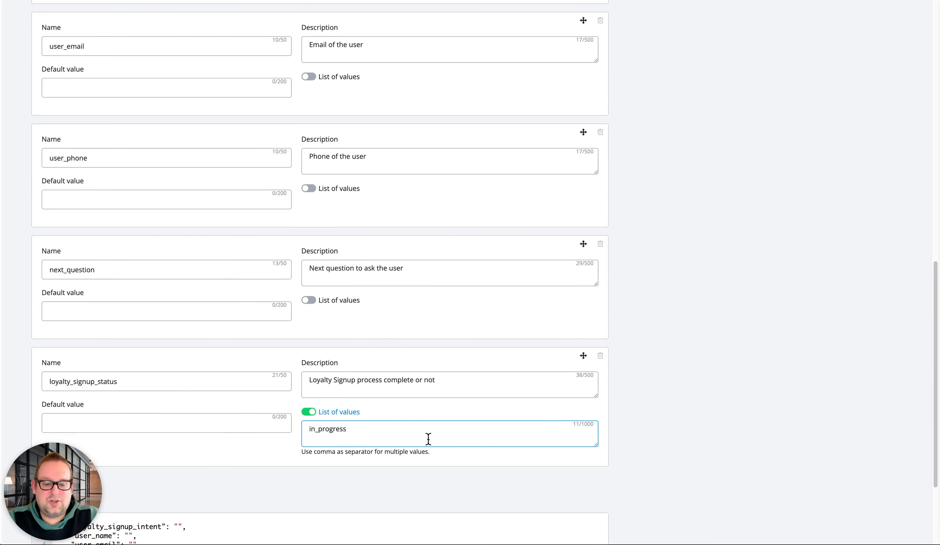
scroll(434, 412, up, 20)
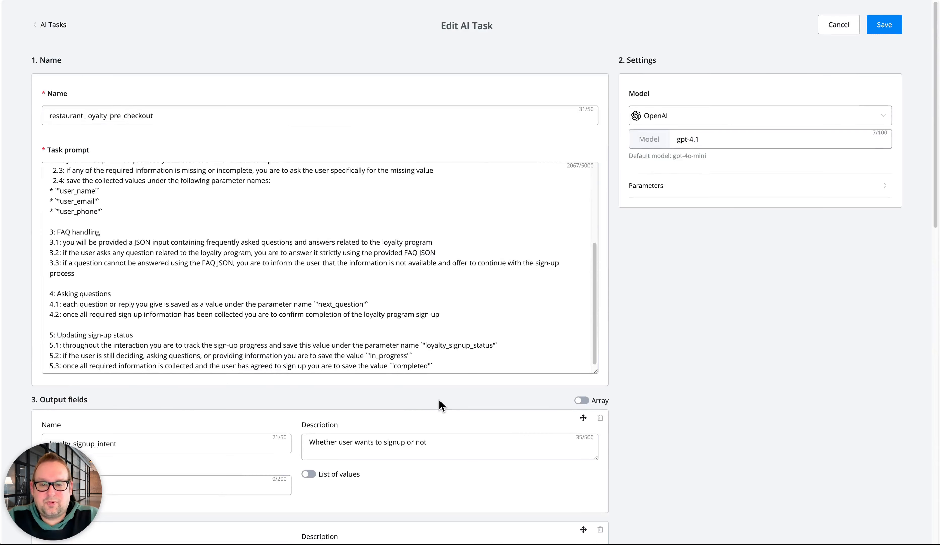
scroll(438, 406, down, 1)
double_click(410, 347)
key(ctrl+c)
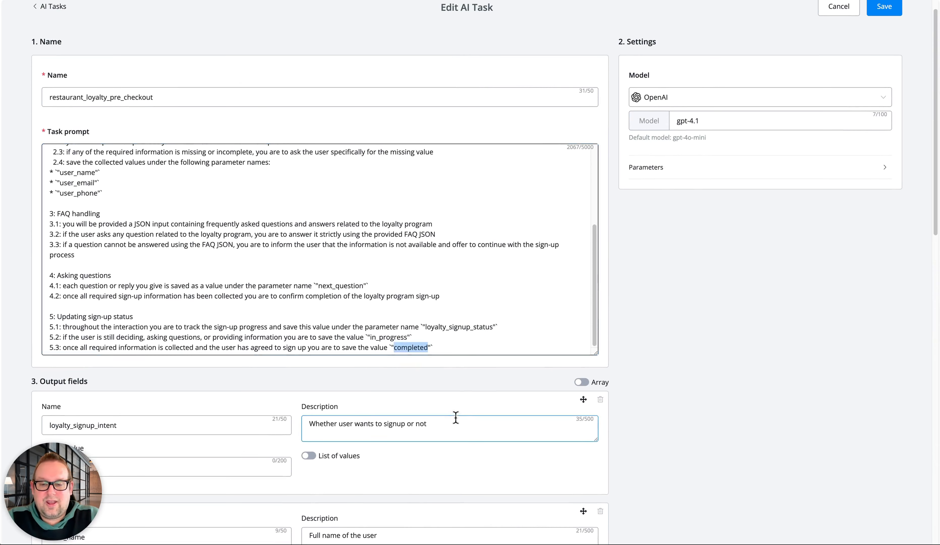
scroll(419, 357, down, 15)
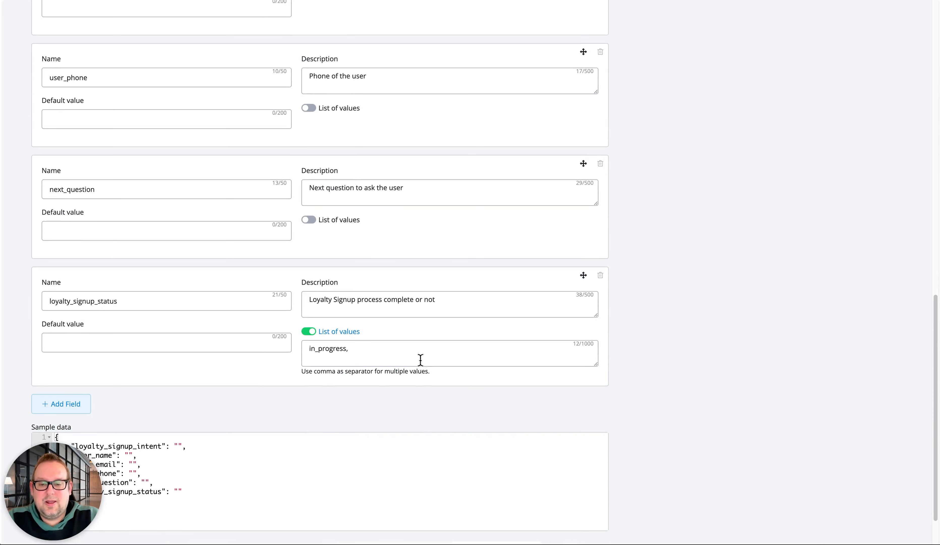
click(421, 362)
key(ctrl+v)
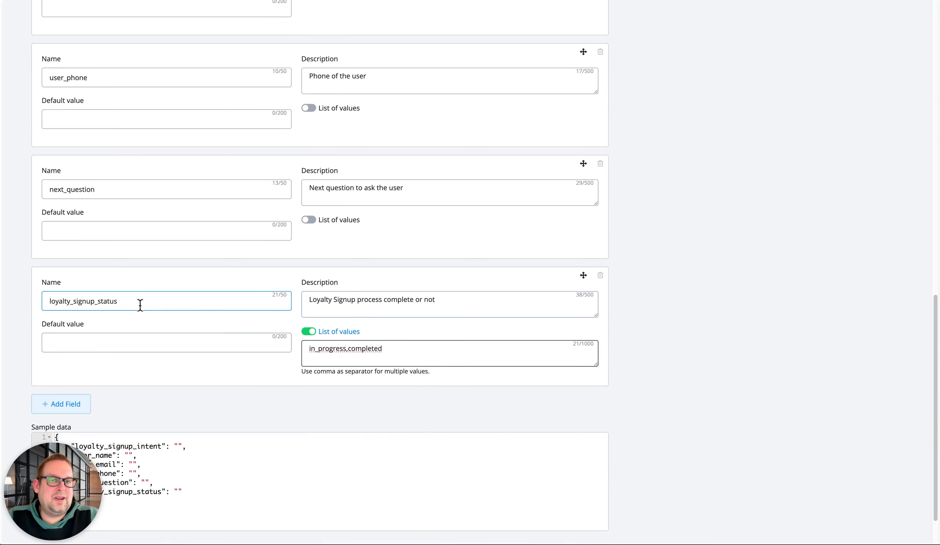
click(343, 356)
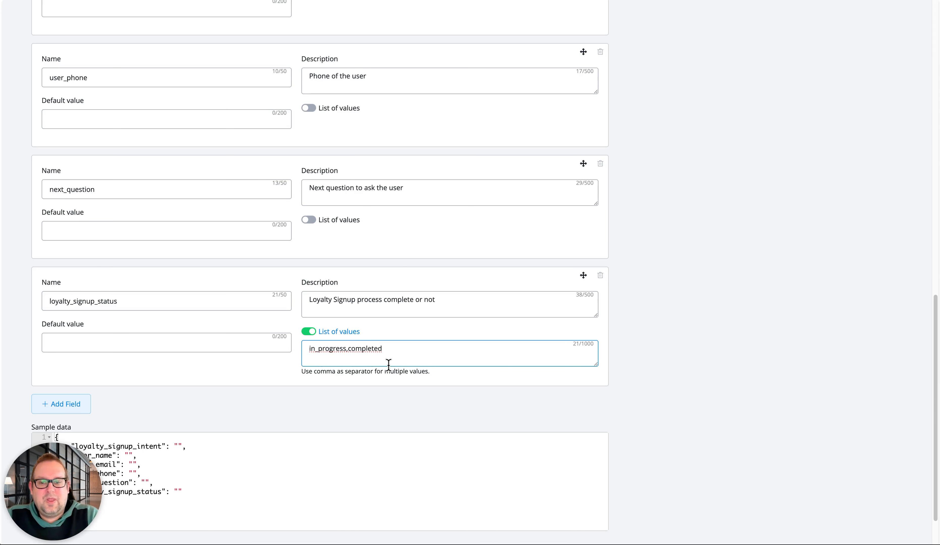
click(308, 331)
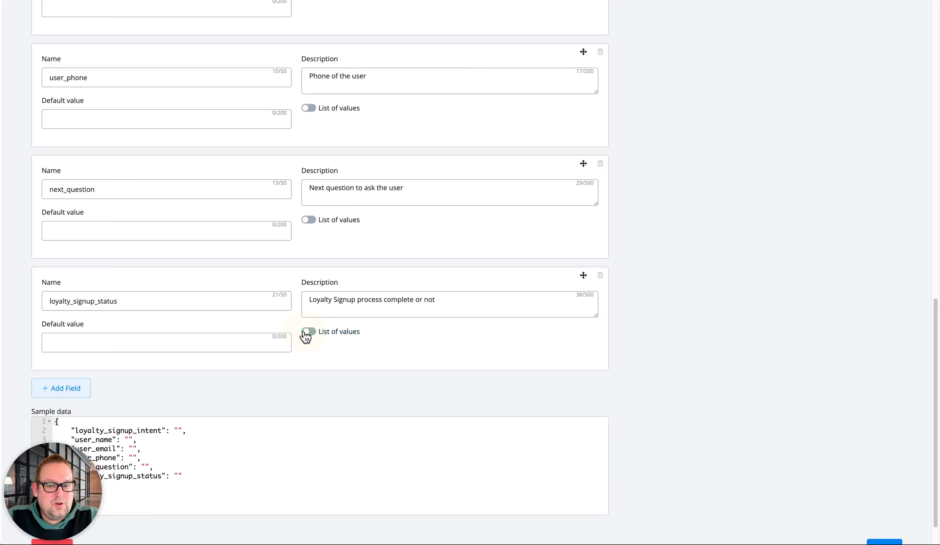
Examine the loyalty task's model parameters and the available presets, and leave the task without saving
scroll(418, 310, up, 20)
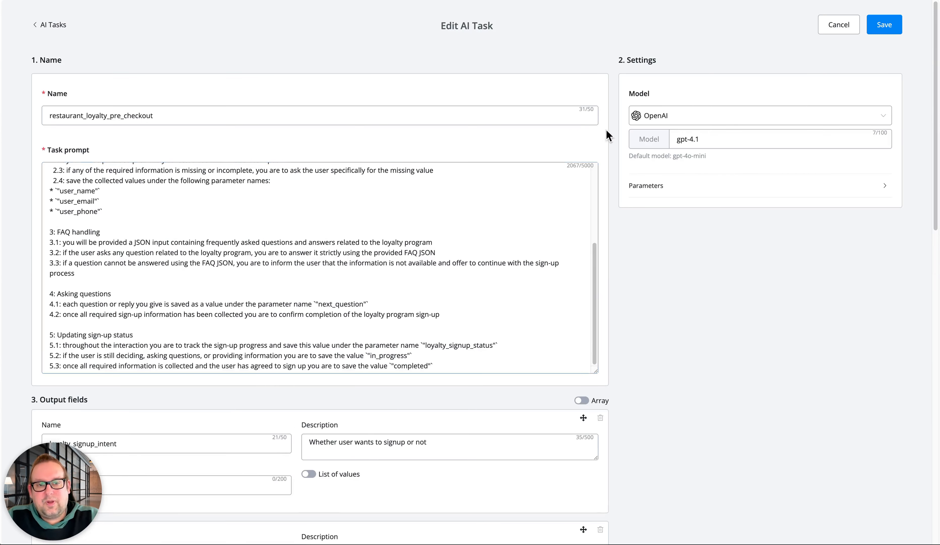
click(706, 190)
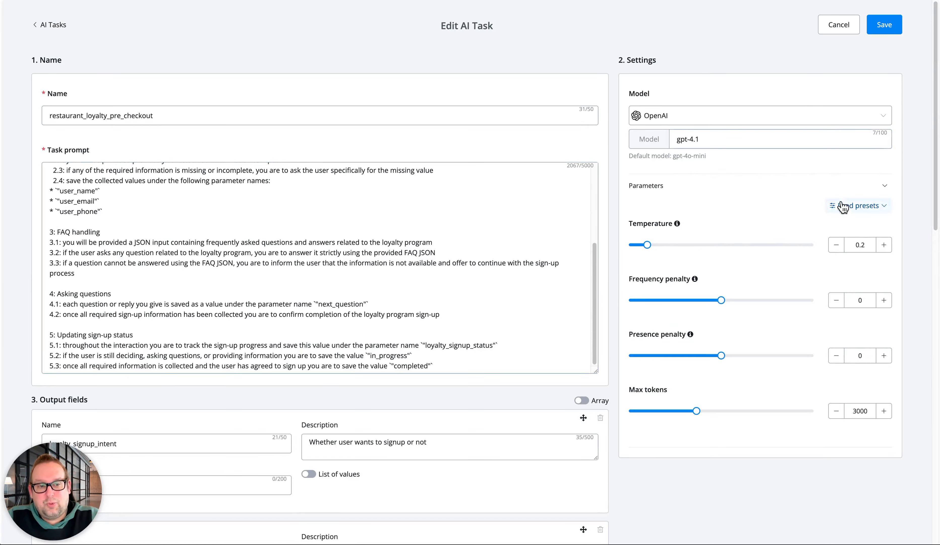
click(864, 210)
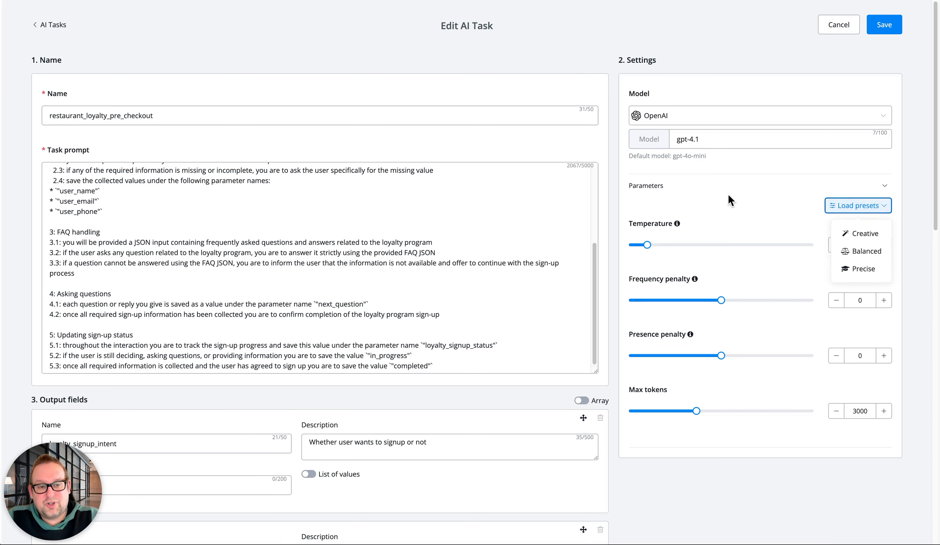
click(772, 158)
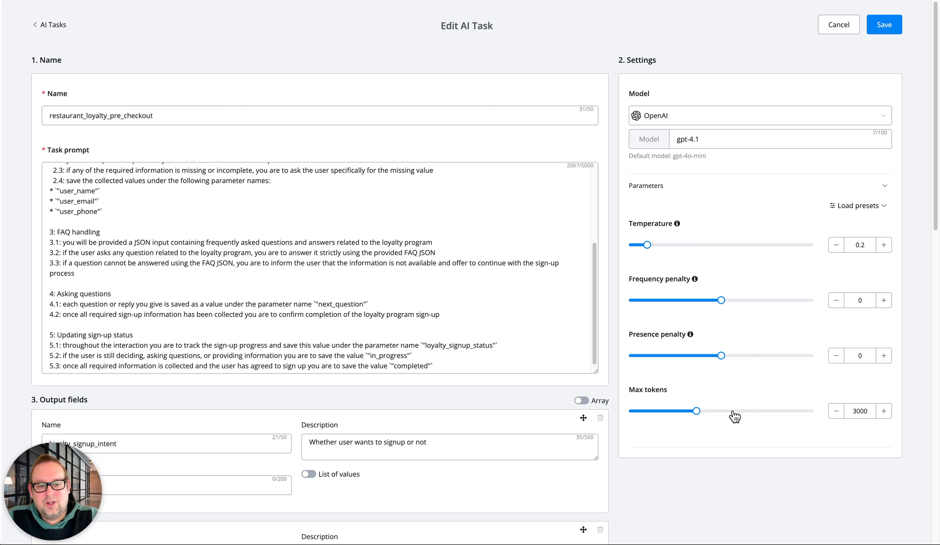
click(850, 25)
Go back to the router 2.0 flow and inspect the "check if reservation" condition and the "Add new user to GS" step
click(71, 44)
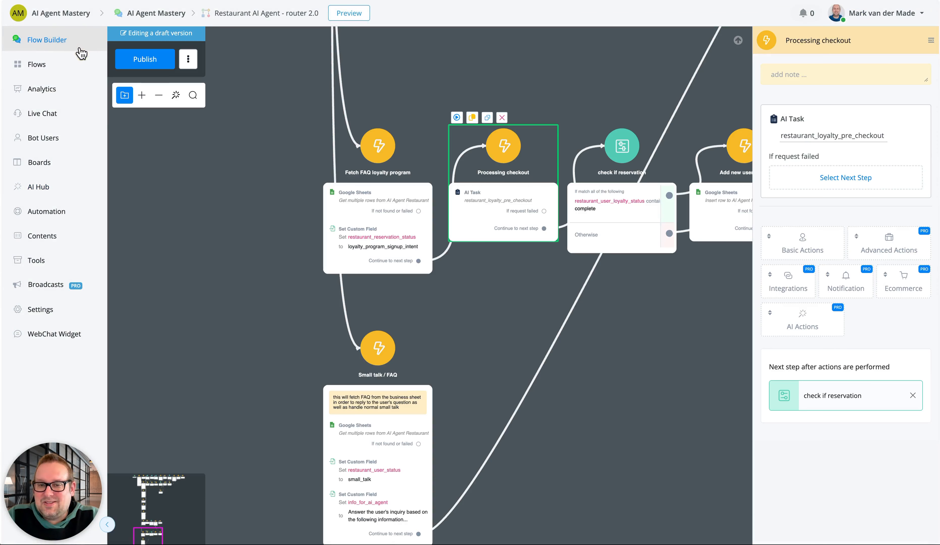
drag(677, 388, 478, 374)
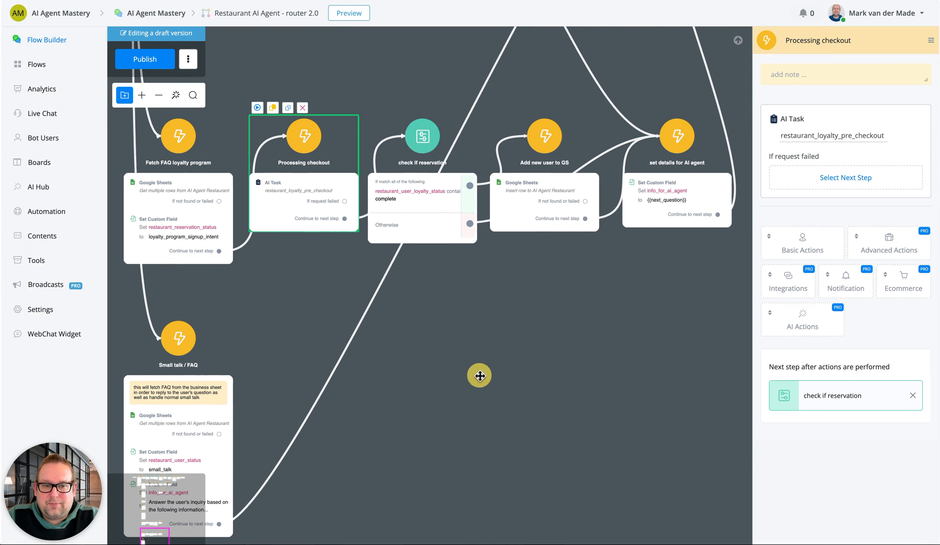
click(412, 199)
click(563, 194)
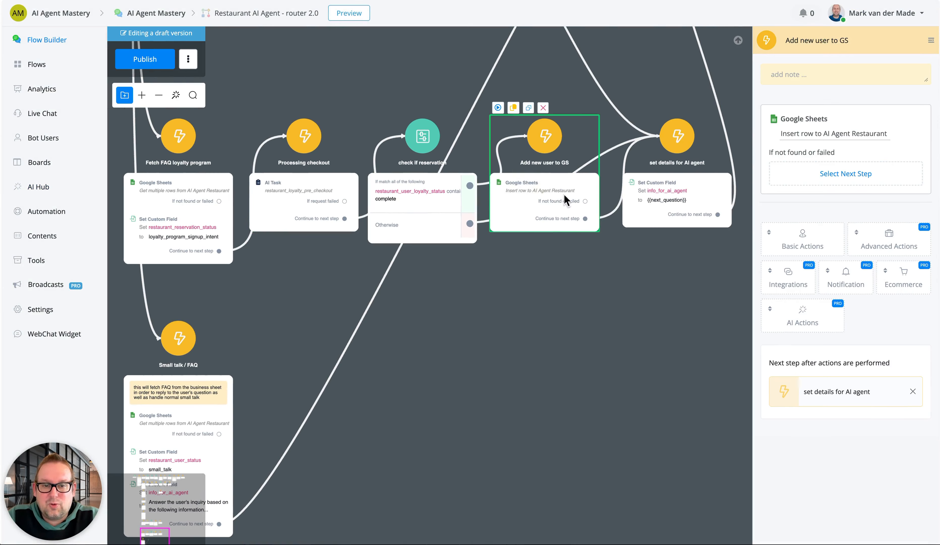
drag(571, 292, 446, 296)
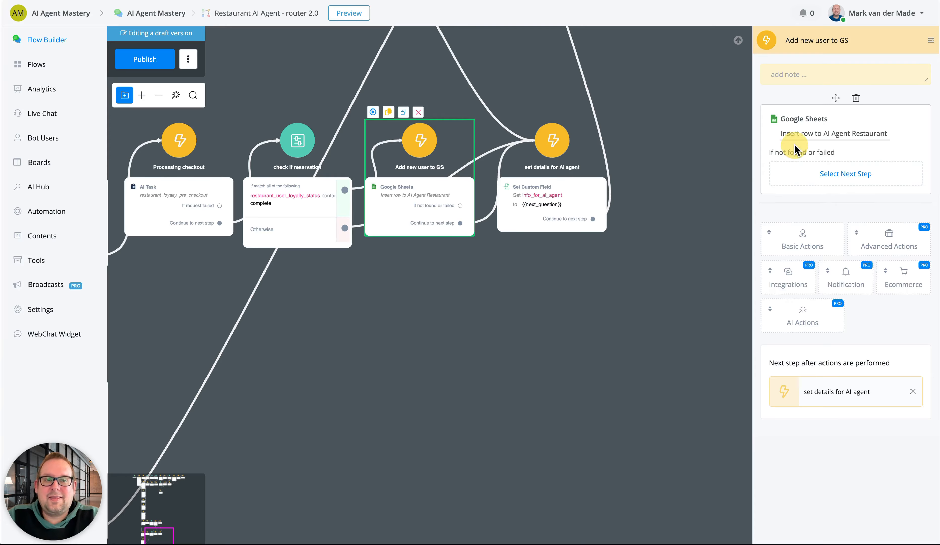
Review the column mapping of the row insert in "Add new user to GS", including the Current_Points value, and close it unchanged
click(798, 135)
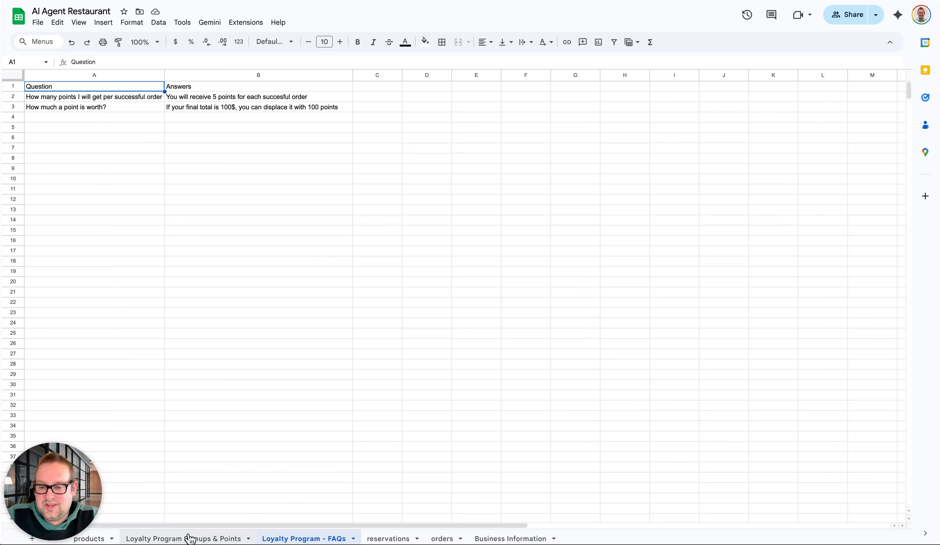
click(189, 537)
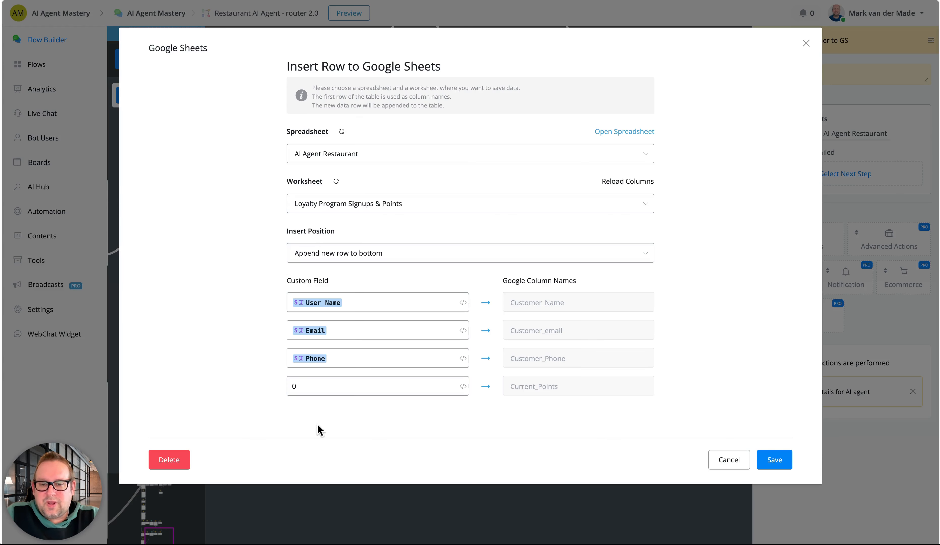
double_click(322, 388)
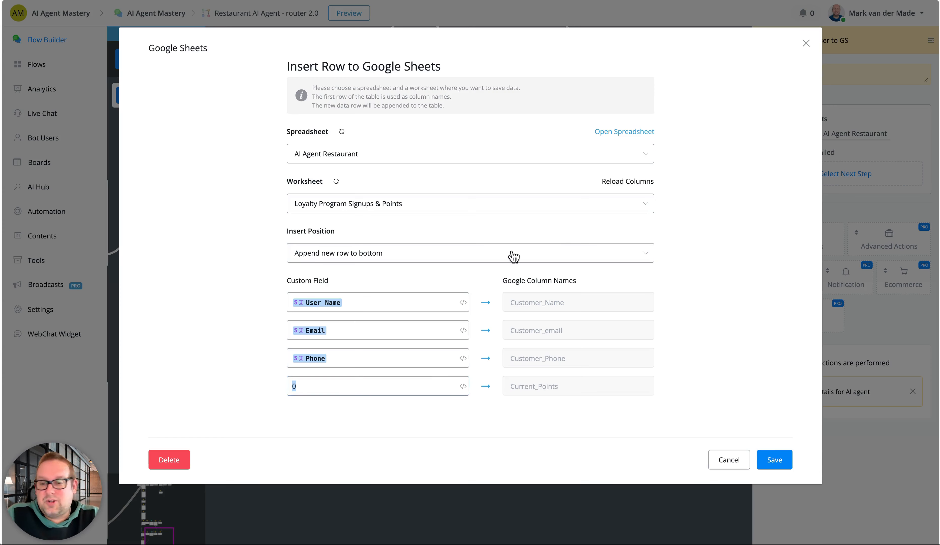
click(680, 91)
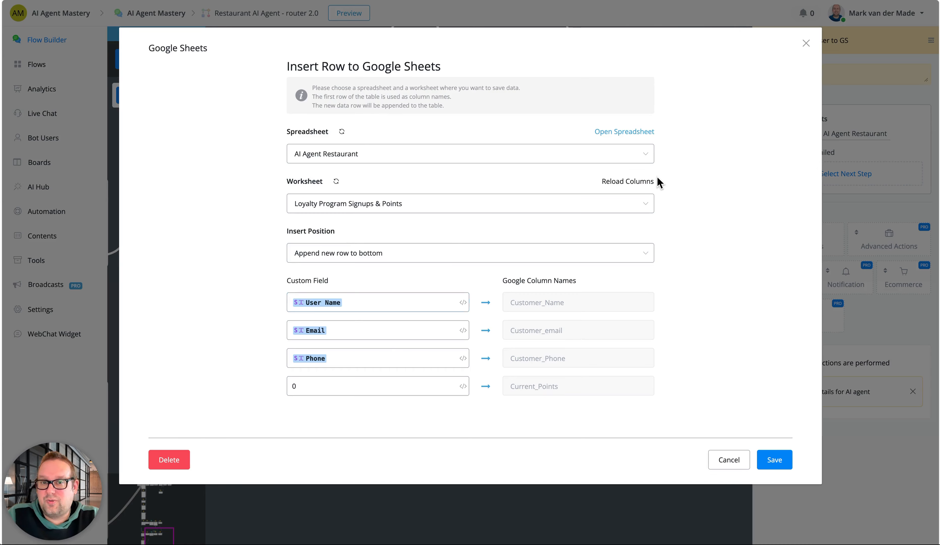
click(811, 44)
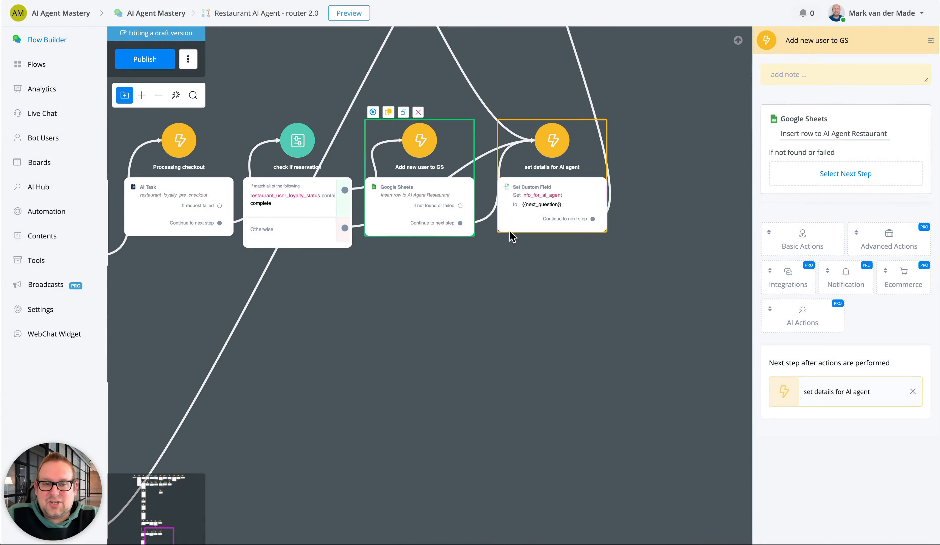
Find the Small talk / FAQ step in the router flow and open the Business Information worksheet it draws on
drag(638, 117, 533, 437)
drag(557, 340, 664, 114)
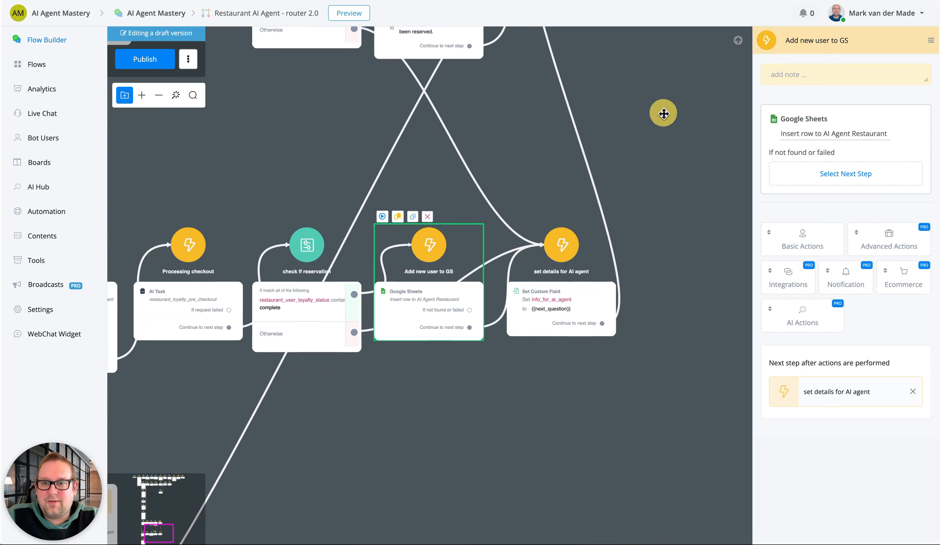
drag(539, 454, 868, 217)
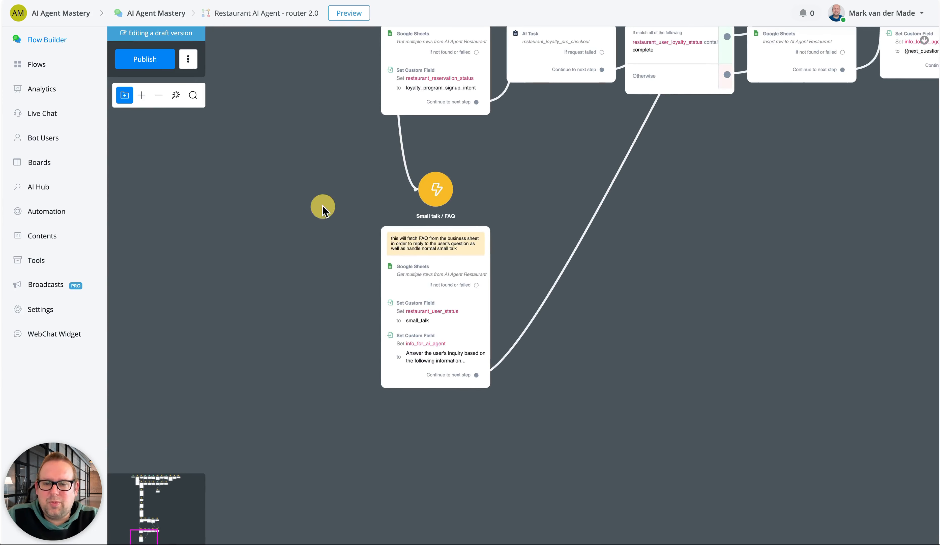
drag(322, 209, 333, 231)
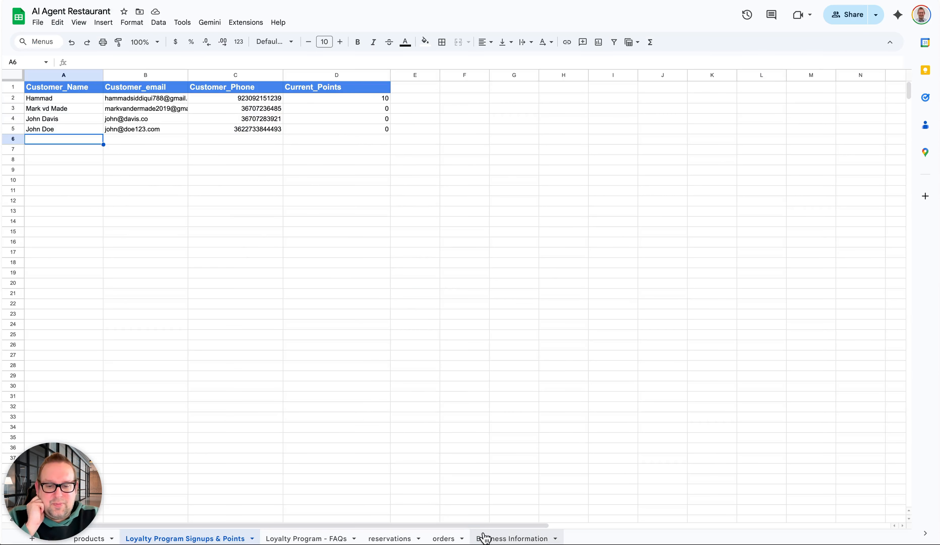
click(482, 538)
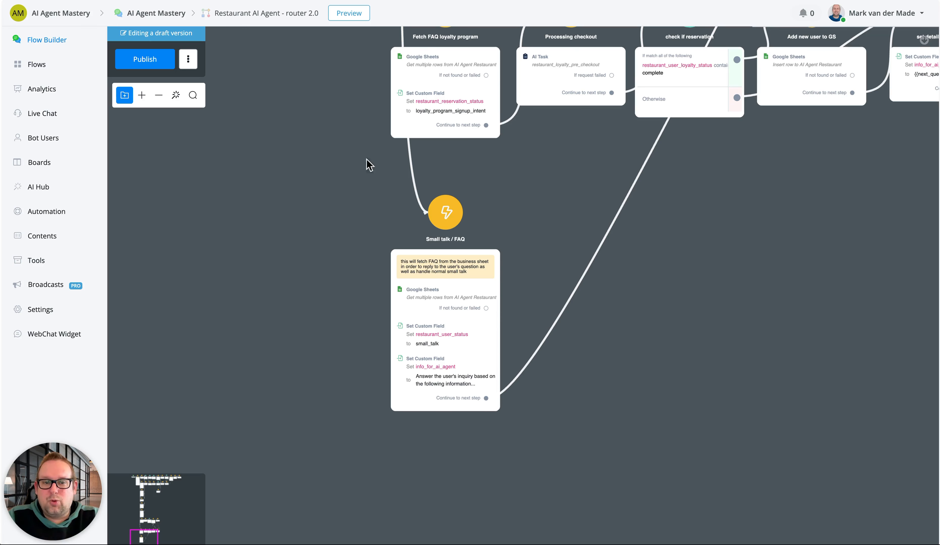
Review the Small talk / FAQ step's Google Sheets row lookup for worksheet, return column and target field, and close it
click(428, 281)
click(844, 164)
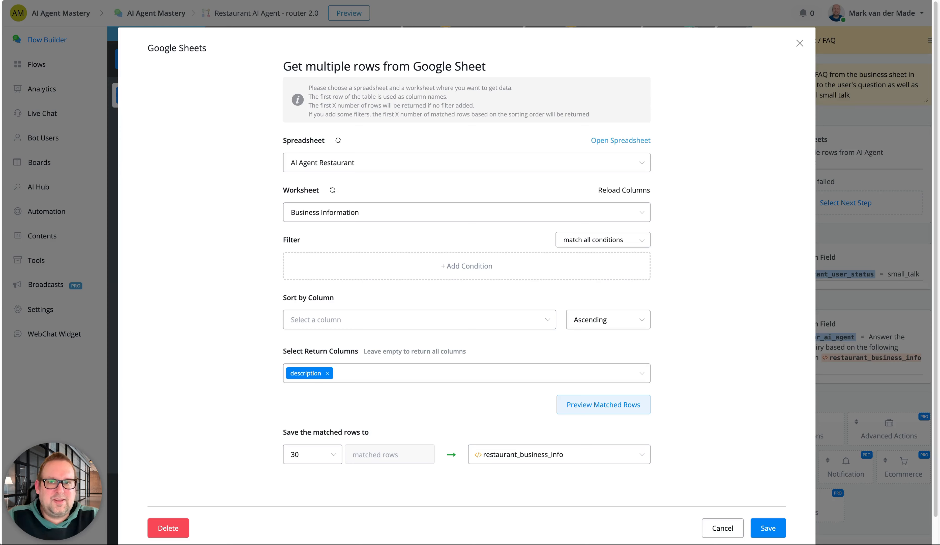
click(799, 43)
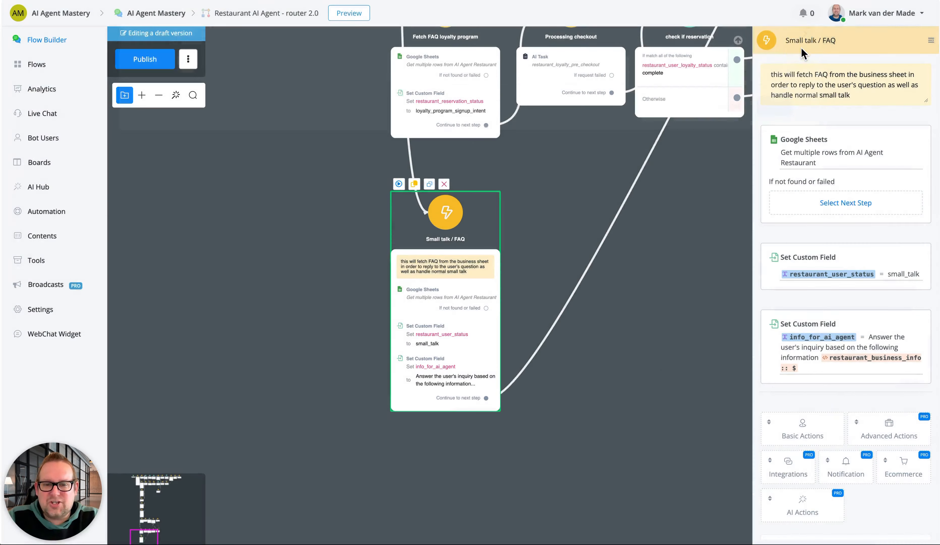
Examine the info_for_ai_agent value set in Small talk / FAQ alongside the Business Information worksheet, and cancel without changes
click(440, 359)
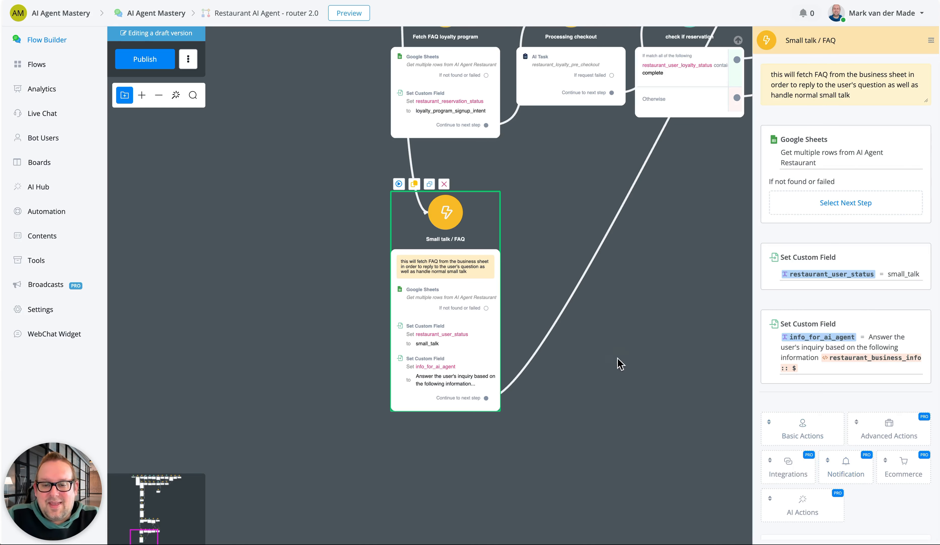
drag(619, 362, 419, 346)
click(347, 355)
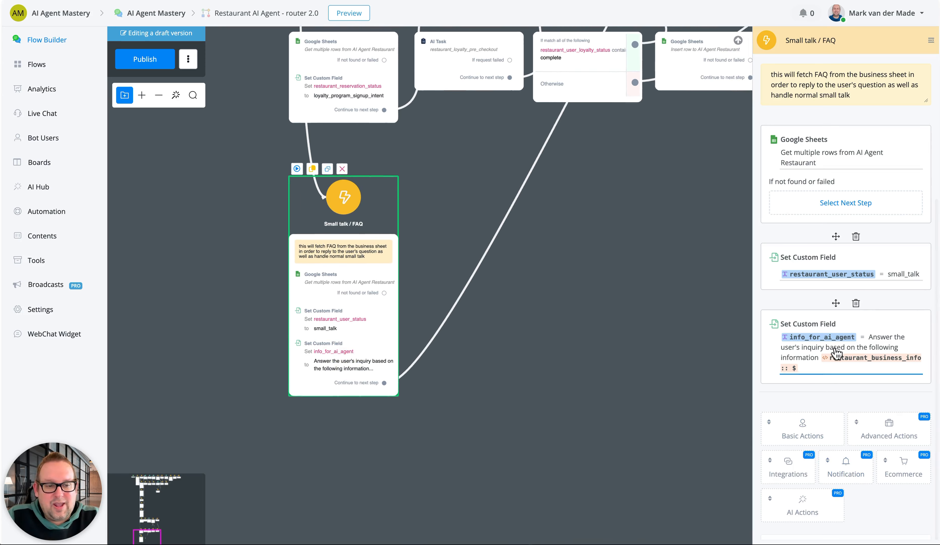
click(872, 346)
click(202, 243)
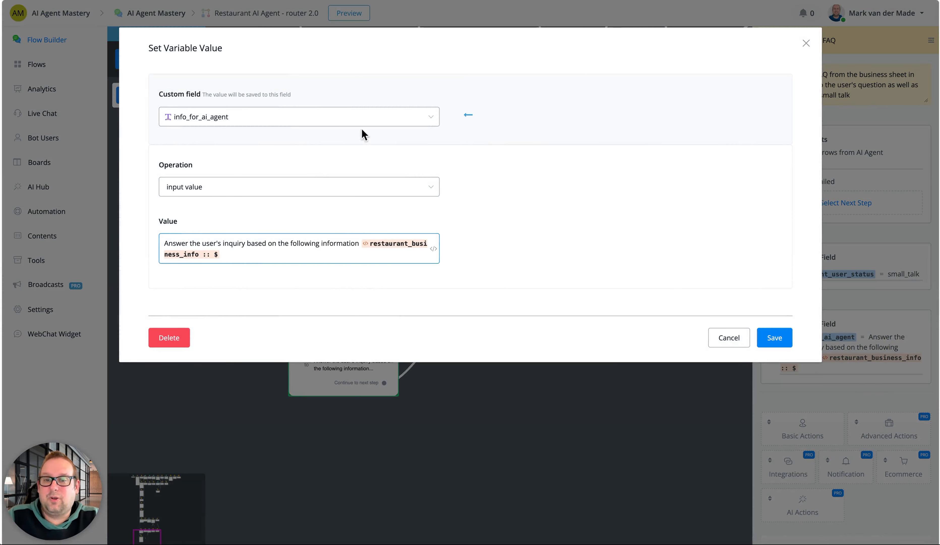
click(239, 0)
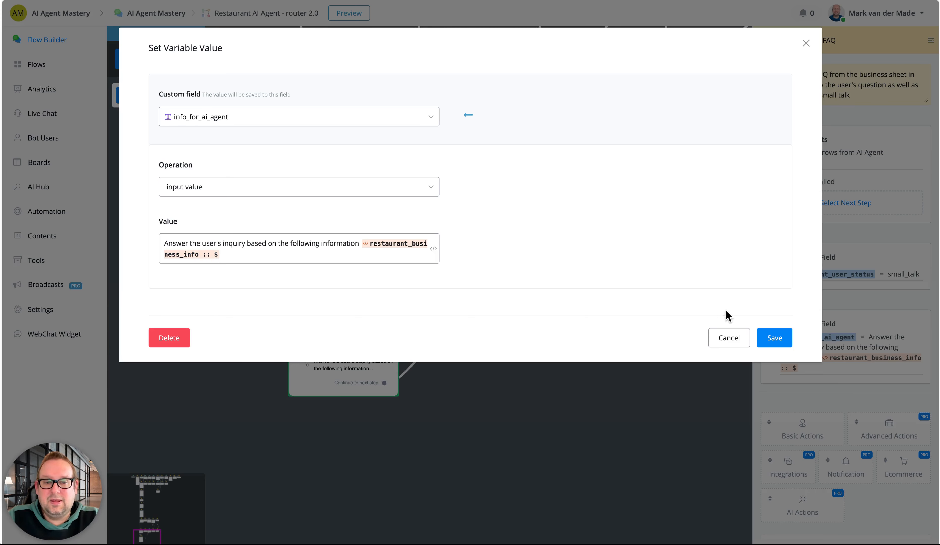
click(728, 336)
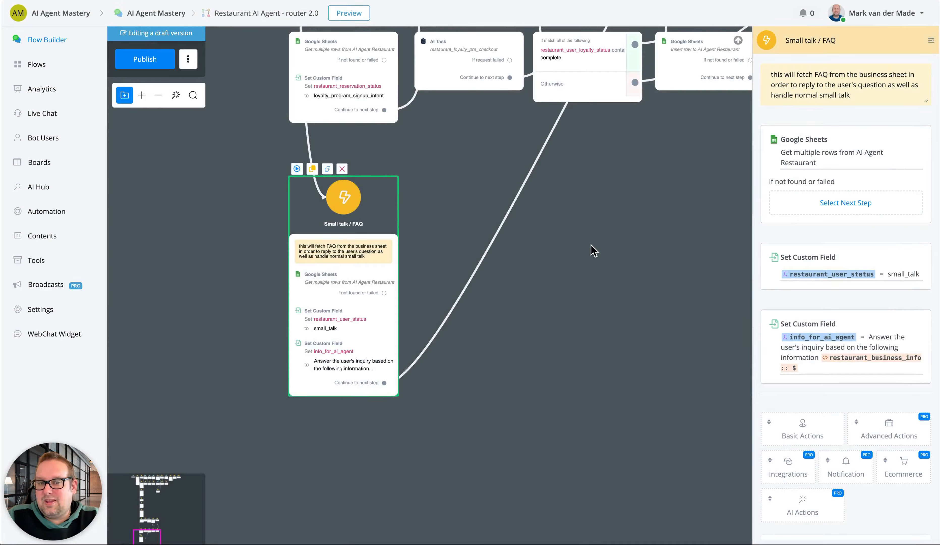
Look over the Business Information topics and descriptions once more and return to the router flow
drag(594, 249, 469, 378)
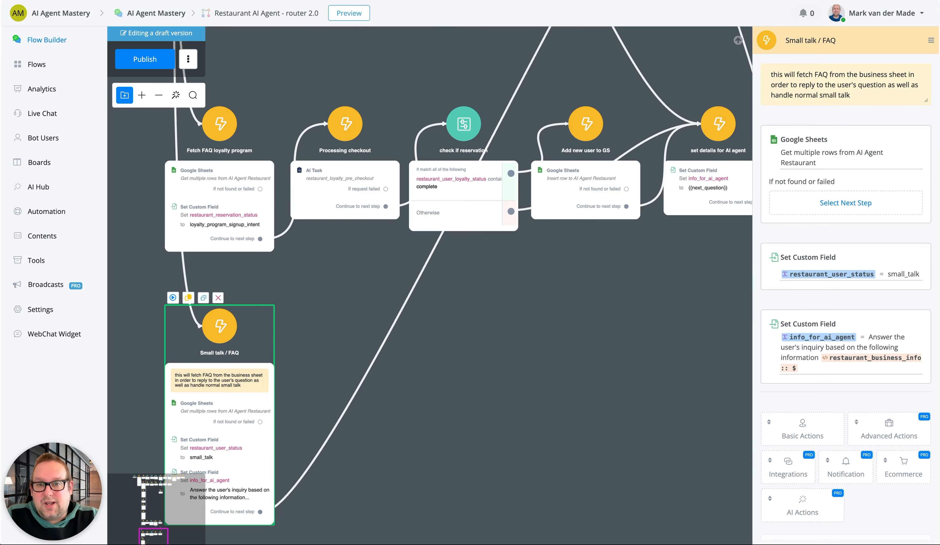
click(389, 1)
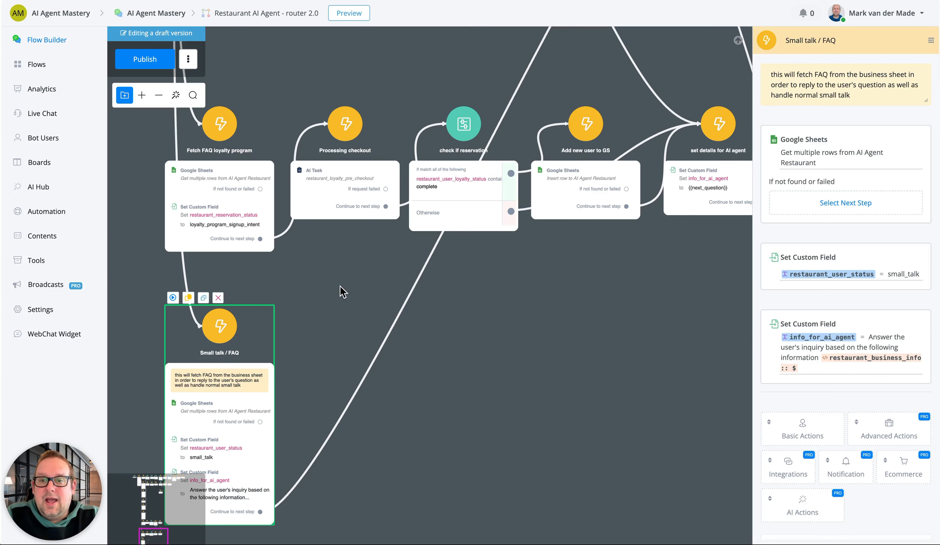
click(459, 374)
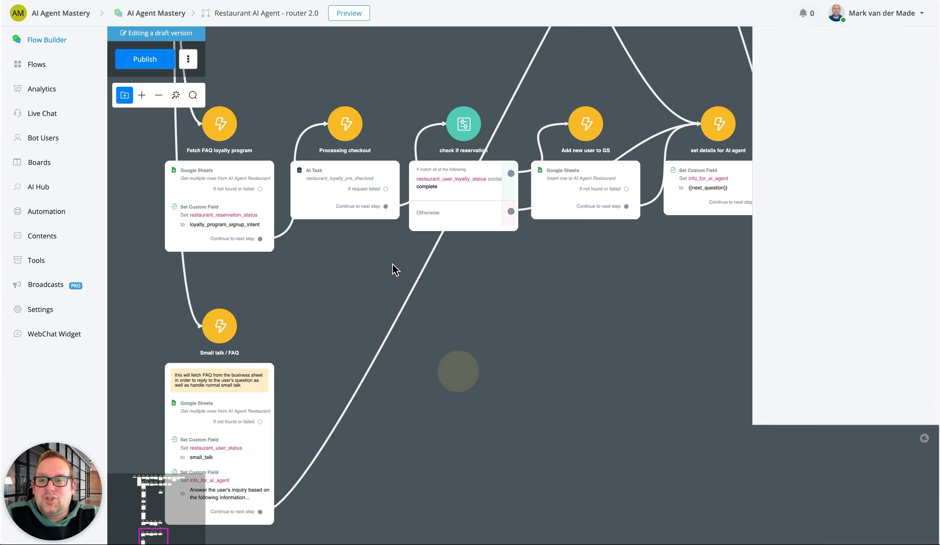
Publish the Restaurant AI Agent - router 2.0 flow, view its full layout, and open the Restaurant Agent sub-flow list
click(146, 60)
scroll(149, 152, down, 3)
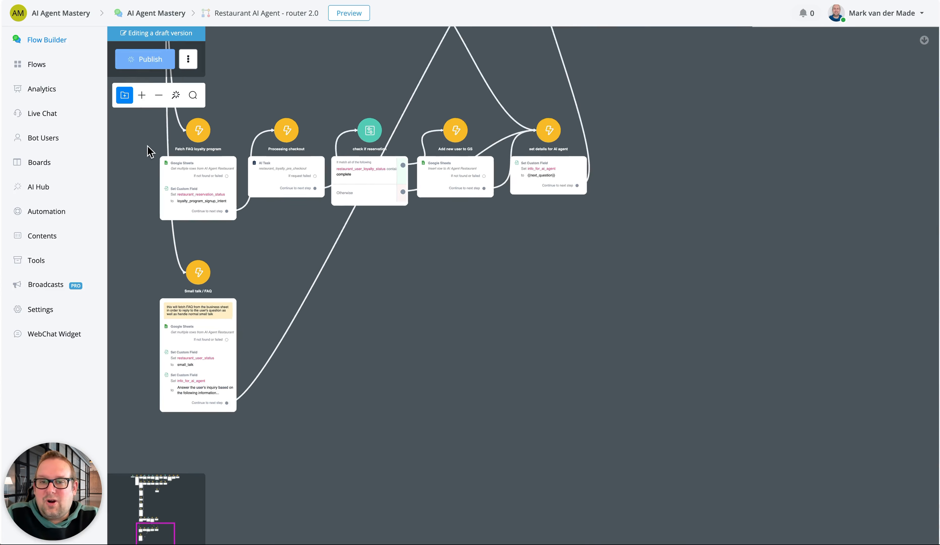
scroll(149, 147, down, 1)
drag(256, 41, 361, 335)
scroll(364, 322, down, 3)
scroll(364, 324, down, 6)
drag(282, 254, 377, 268)
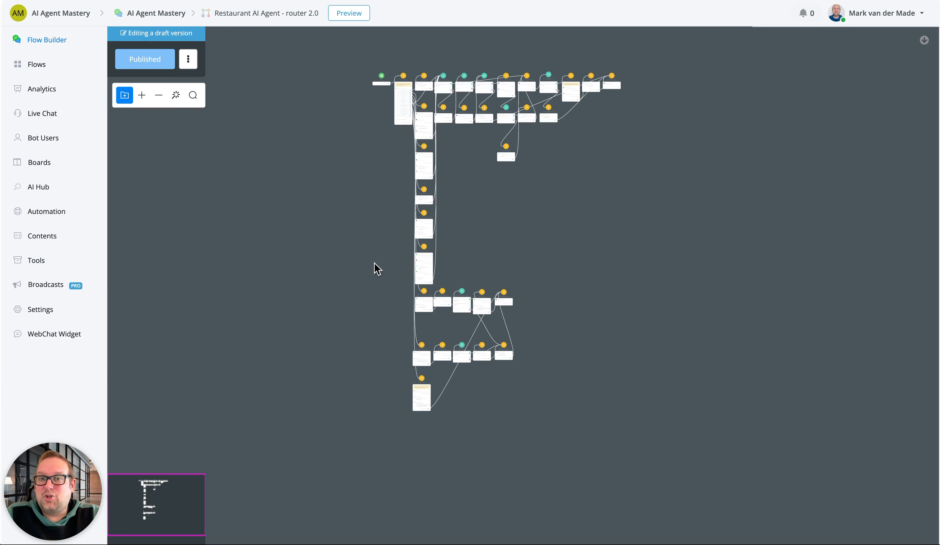
click(51, 66)
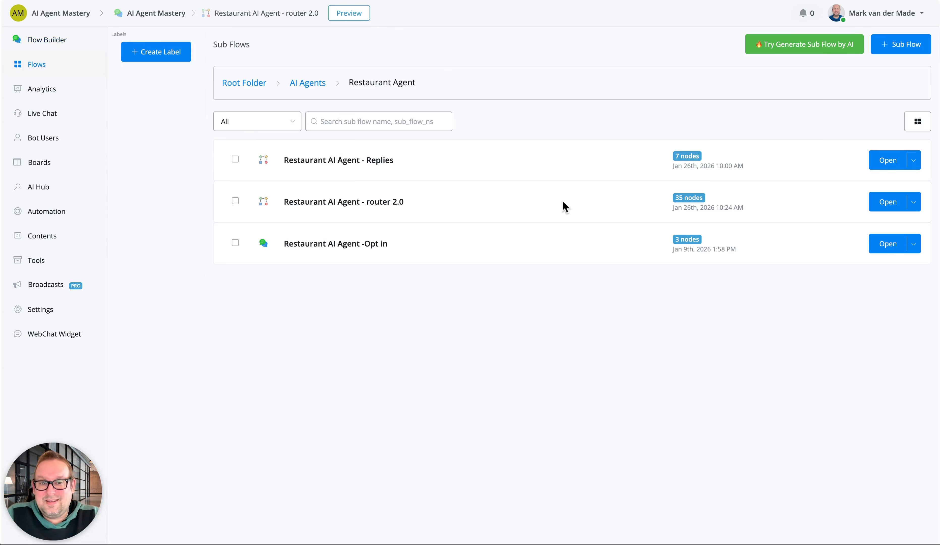